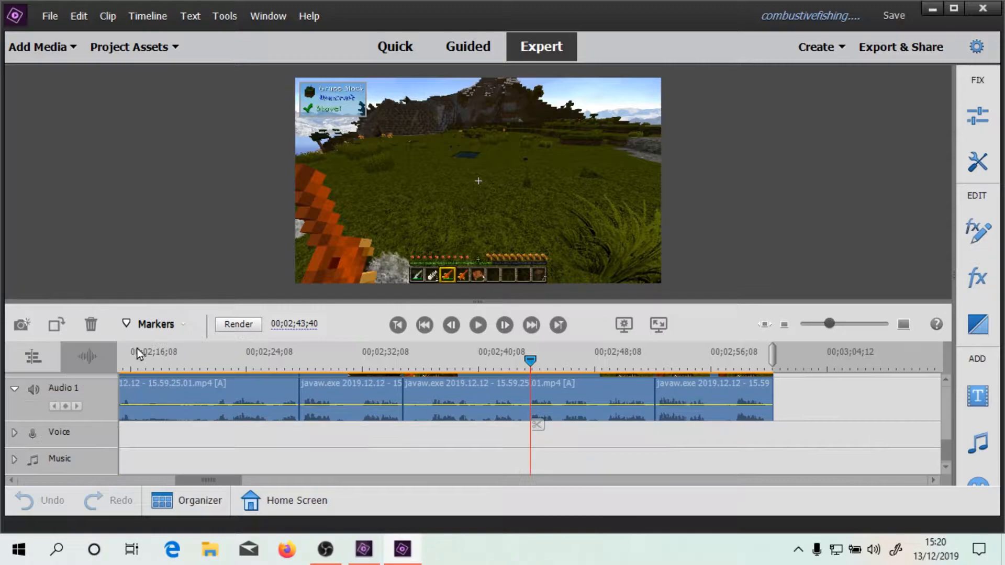
# Step: Move the playhead to 00;02;09;19, just before the cut from the lava footage to the grassland footage
pyautogui.click(945, 381)
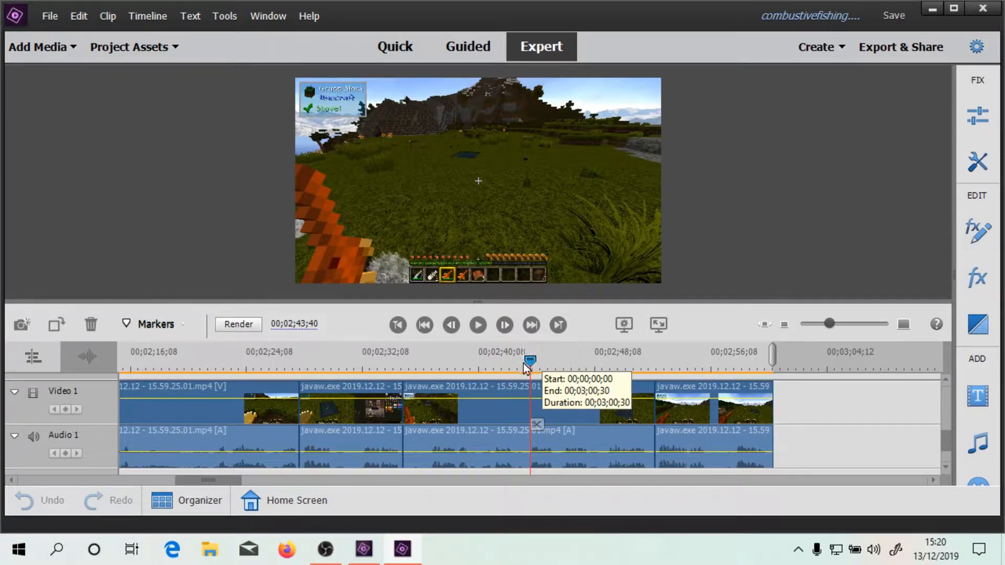
pyautogui.moveTo(530, 358); pyautogui.dragTo(338, 355)
pyautogui.moveTo(830, 324); pyautogui.dragTo(821, 325)
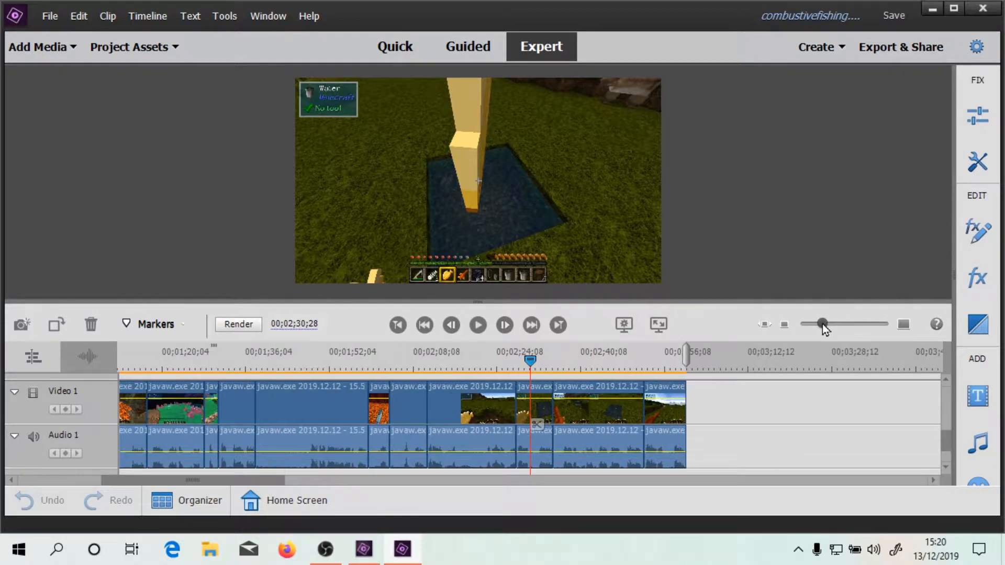
pyautogui.moveTo(533, 360); pyautogui.dragTo(415, 349)
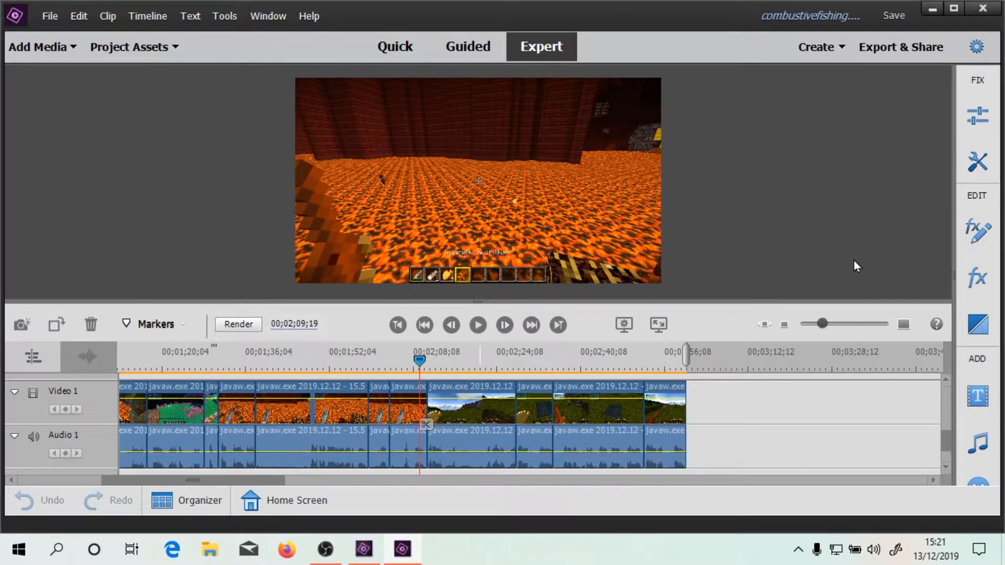
# Step: Show the available video transitions and filter them to the 3D Motion category
pyautogui.click(975, 325)
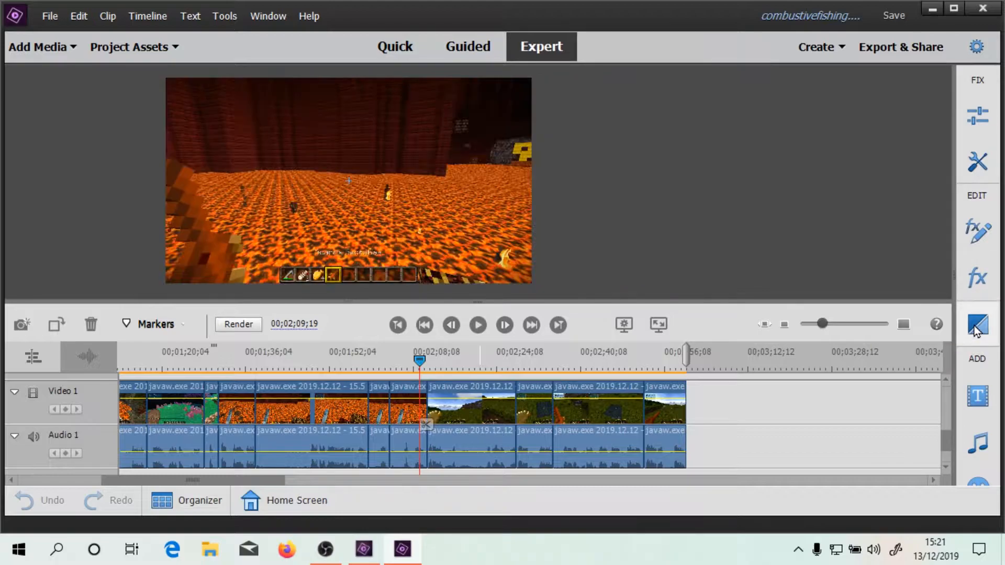
pyautogui.click(940, 322)
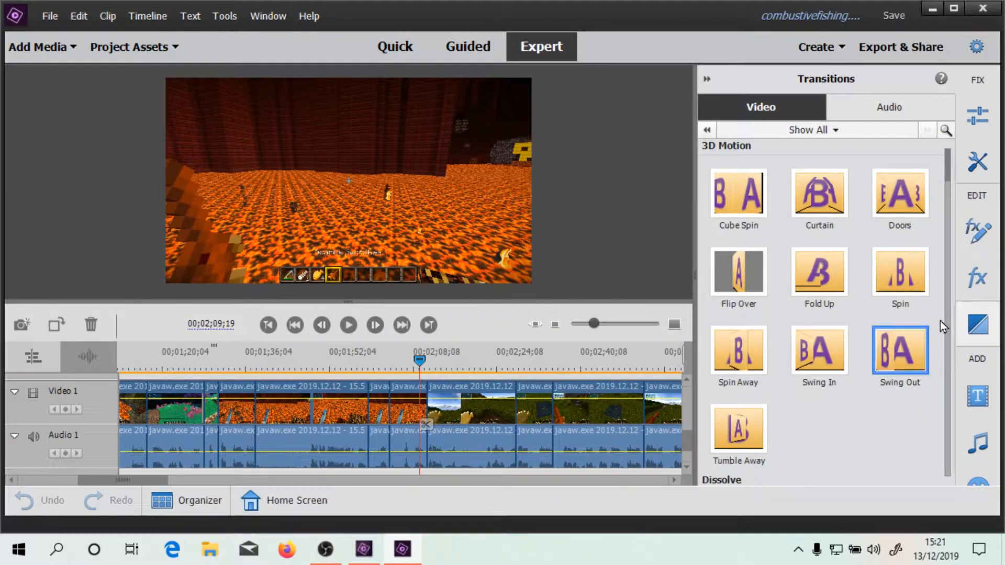
pyautogui.click(863, 106)
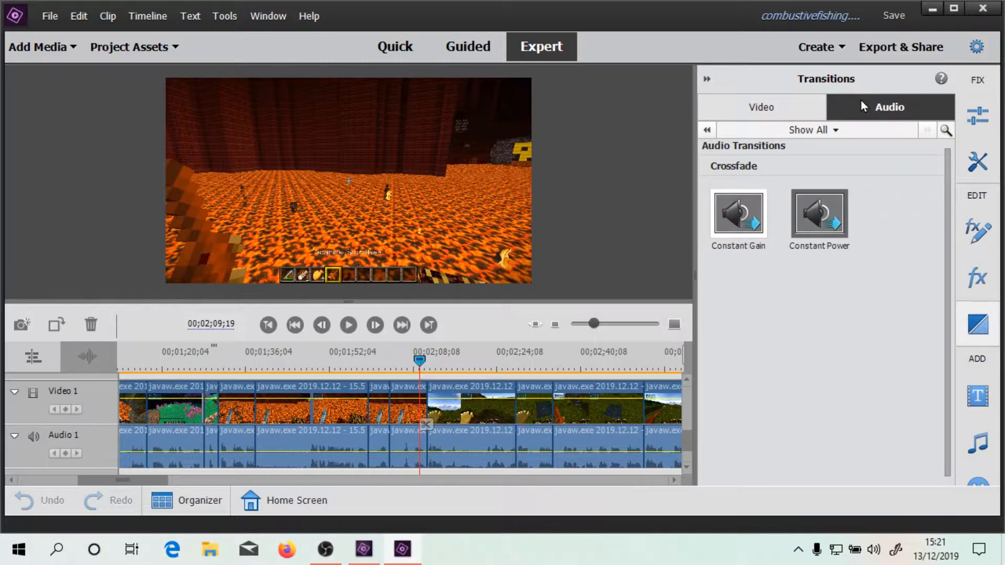
pyautogui.click(778, 108)
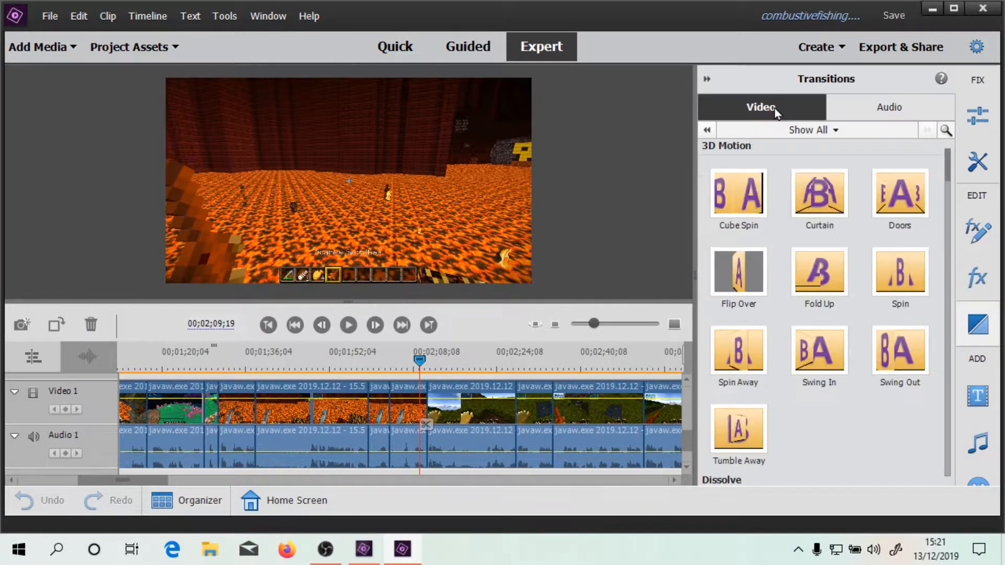
pyautogui.click(828, 131)
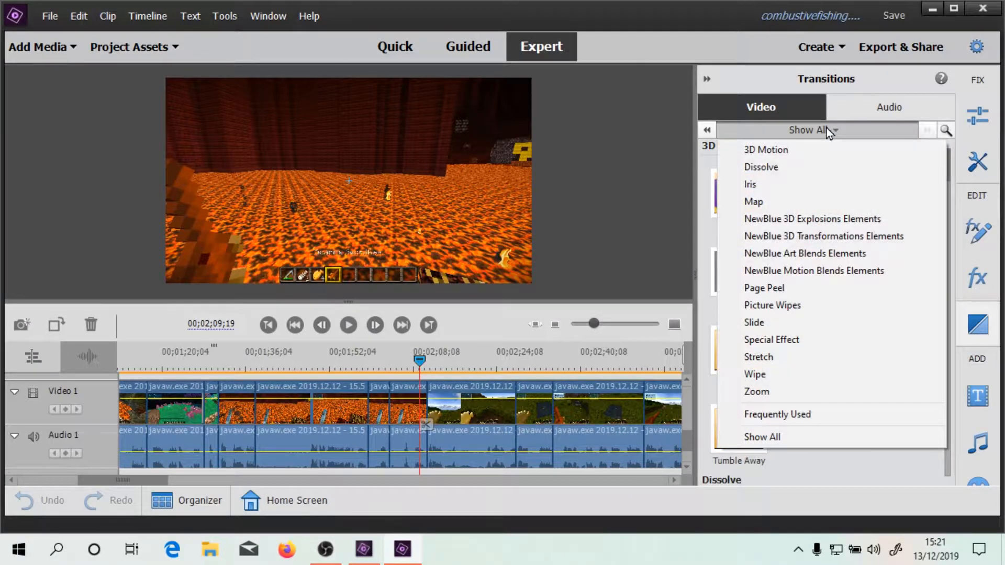
pyautogui.click(785, 438)
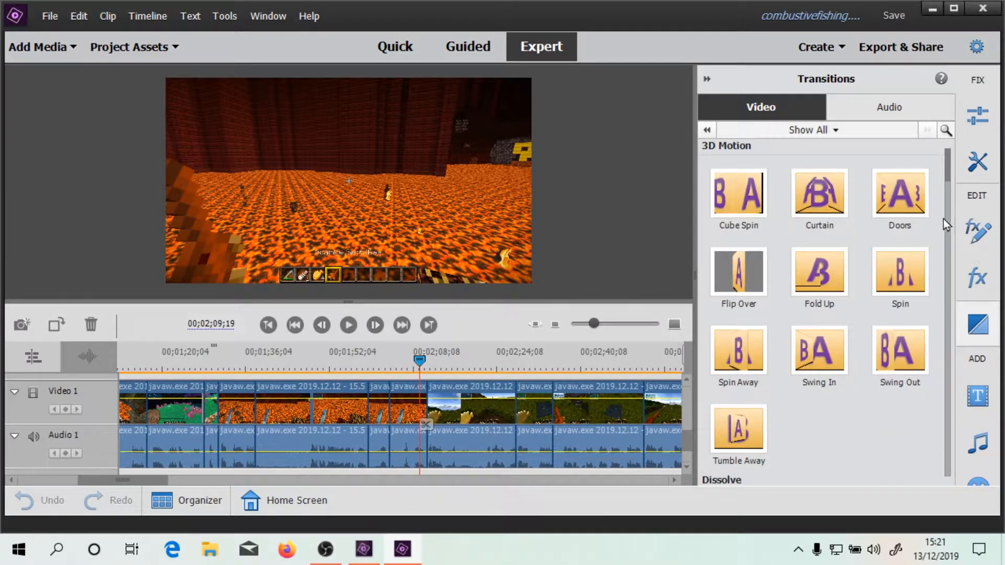
pyautogui.click(798, 131)
pyautogui.click(769, 150)
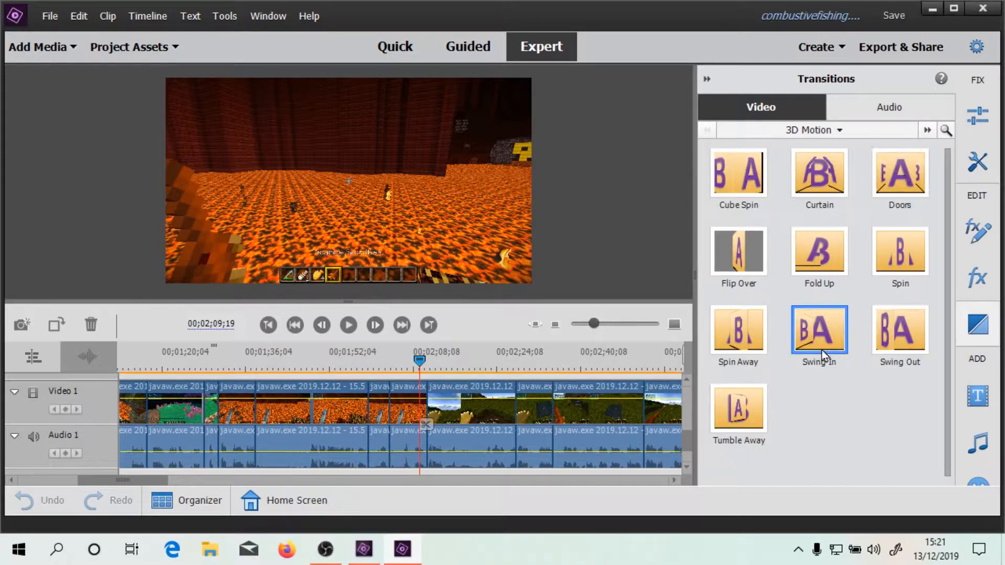
# Step: Preview the thumbnail animations of the Cube Spin, Curtain and Doors transitions
pyautogui.click(810, 134)
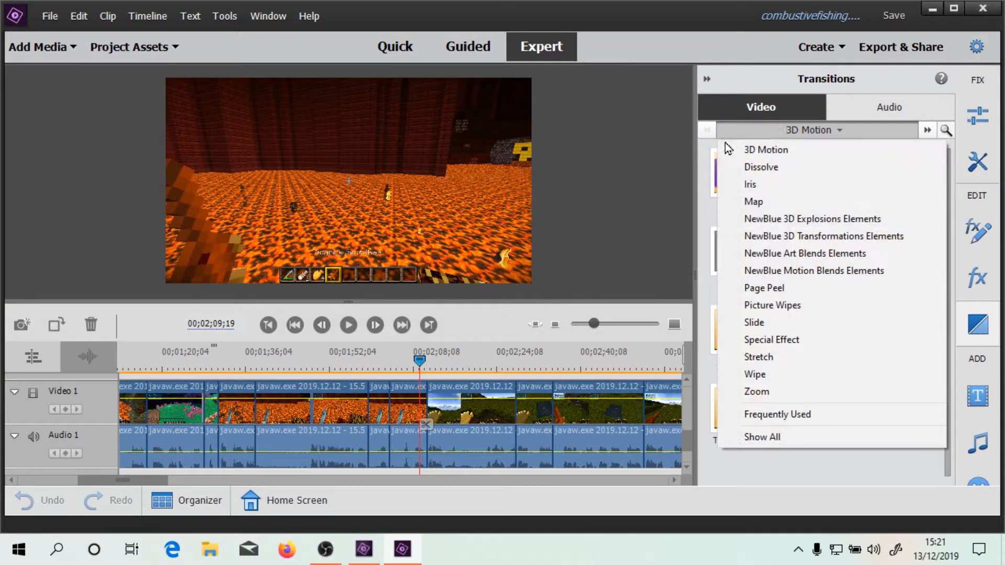
pyautogui.click(708, 164)
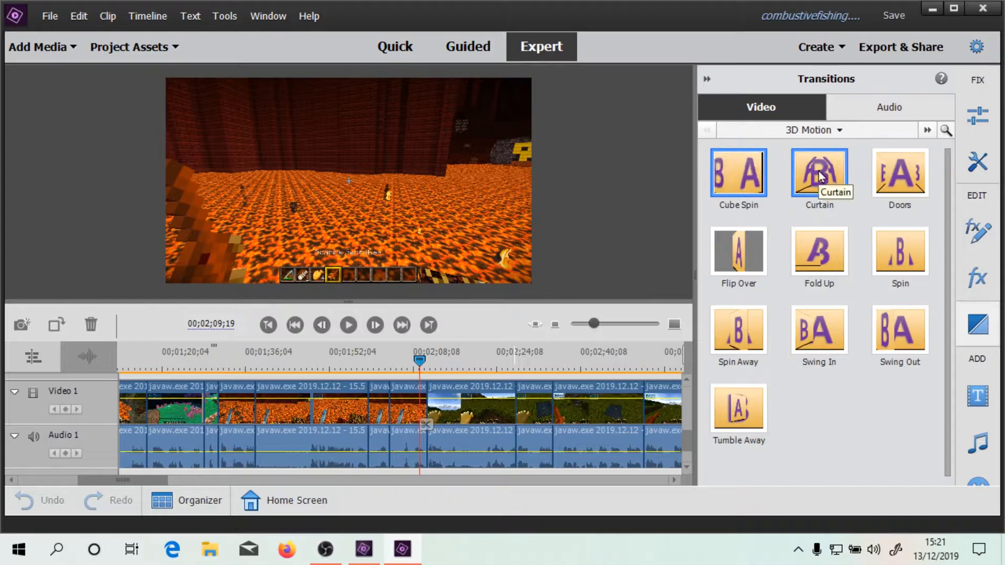
pyautogui.click(807, 198)
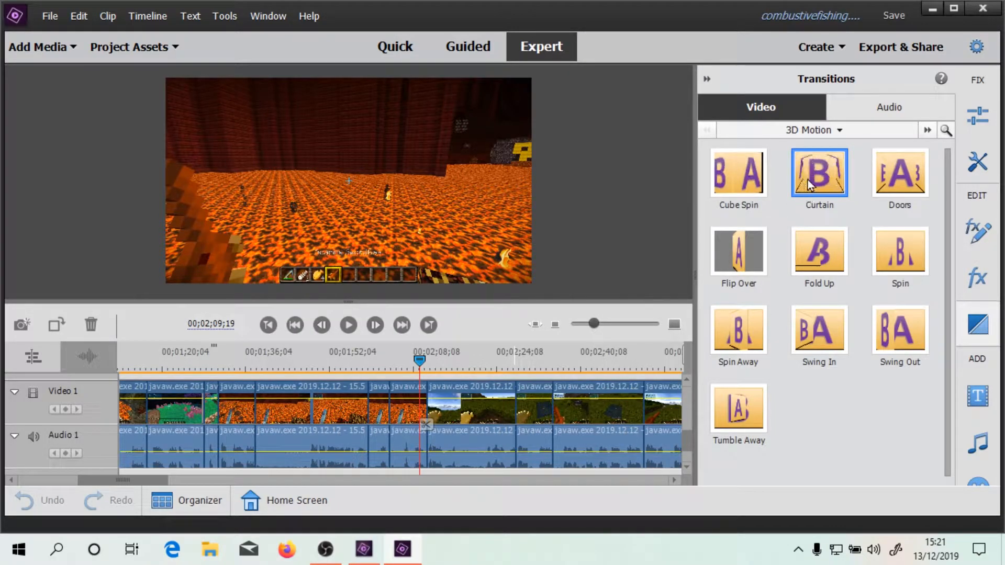
pyautogui.click(896, 189)
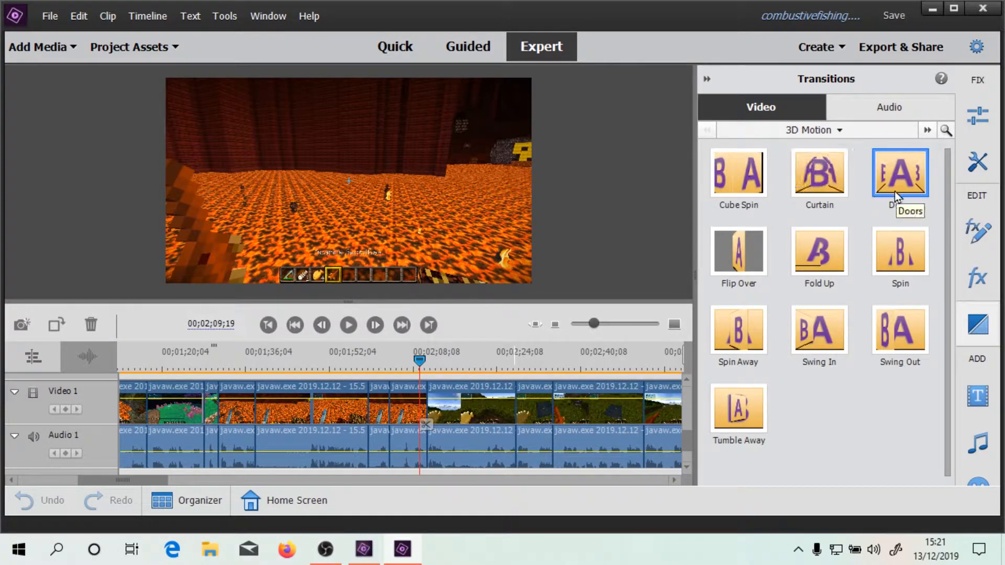
pyautogui.click(755, 193)
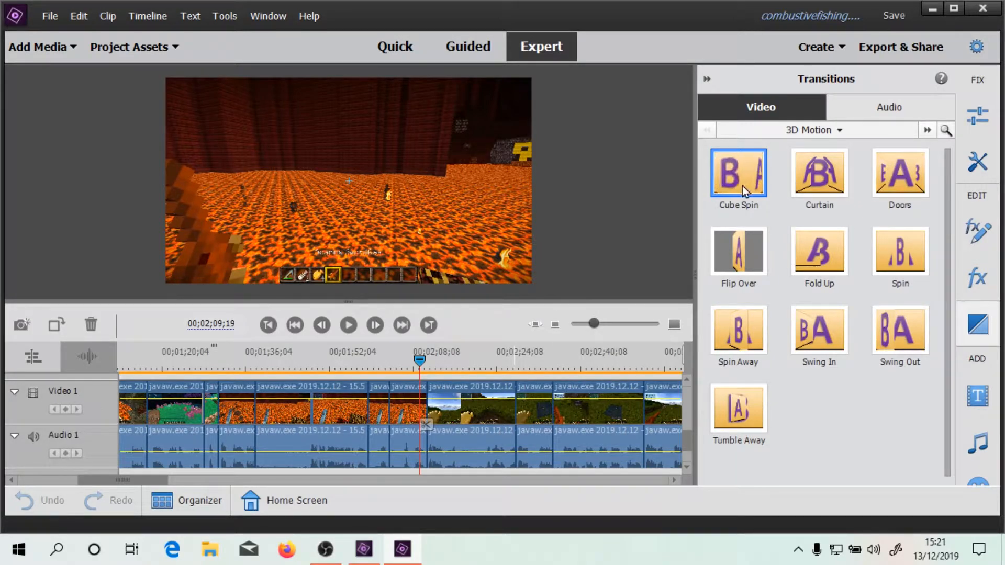
# Step: Add a Cube Spin transition at the cut between the lava and grassland clips, lasting 4 seconds and aligned between clips
pyautogui.moveTo(747, 186); pyautogui.dragTo(429, 412)
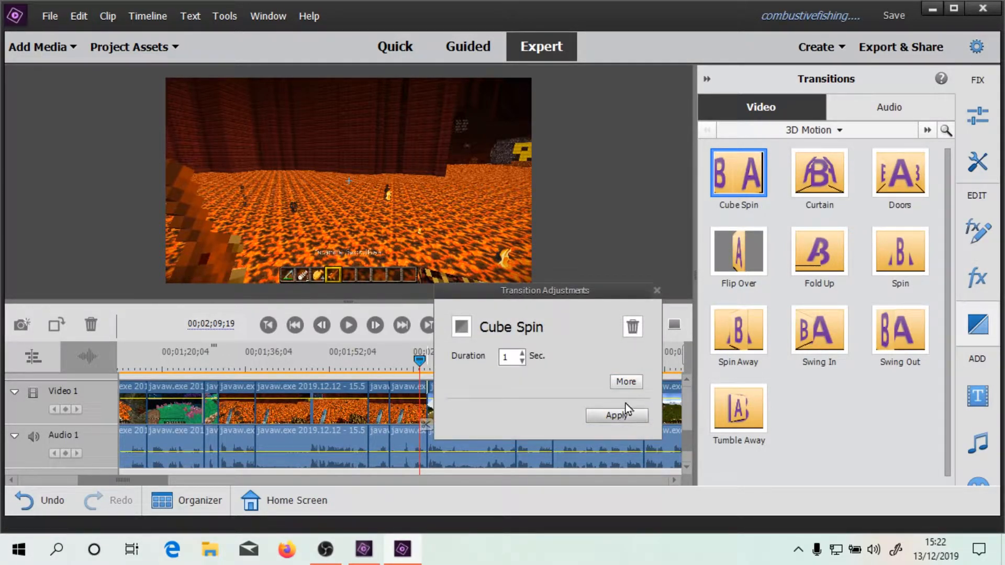
pyautogui.click(625, 381)
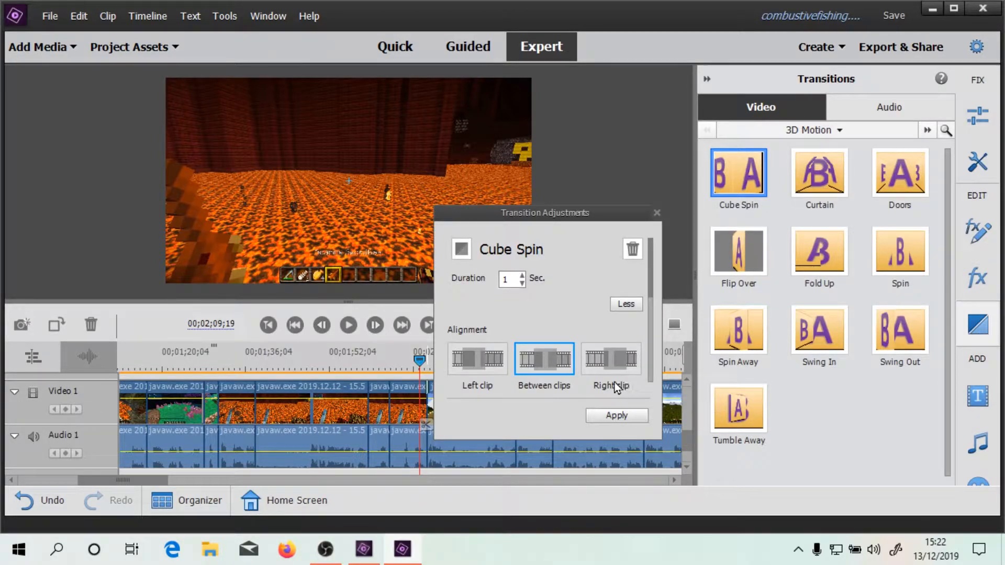
pyautogui.moveTo(650, 274)
pyautogui.mouseDown()
pyautogui.moveTo(654, 383)
pyautogui.moveTo(665, 271)
pyautogui.mouseUp()
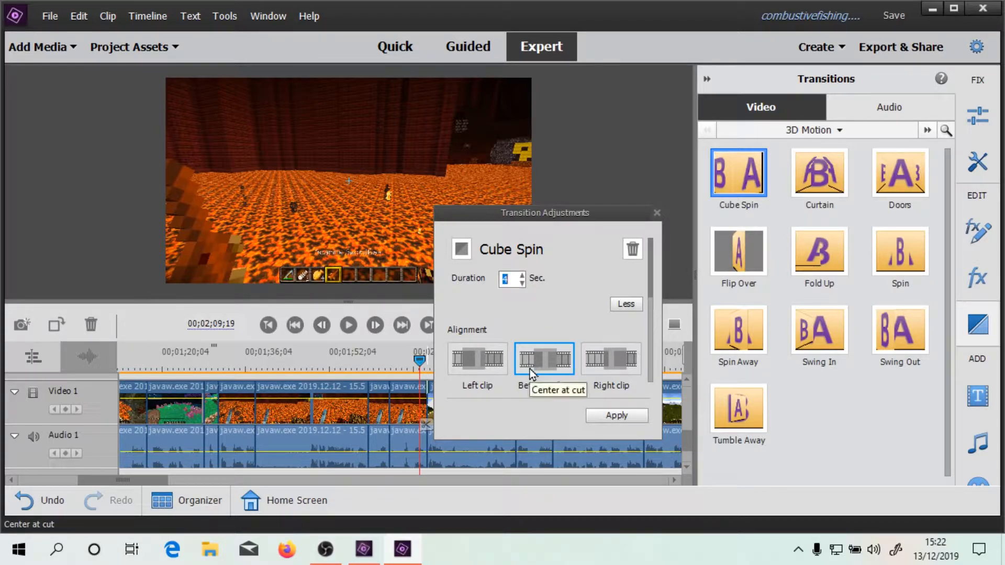
pyautogui.click(707, 79)
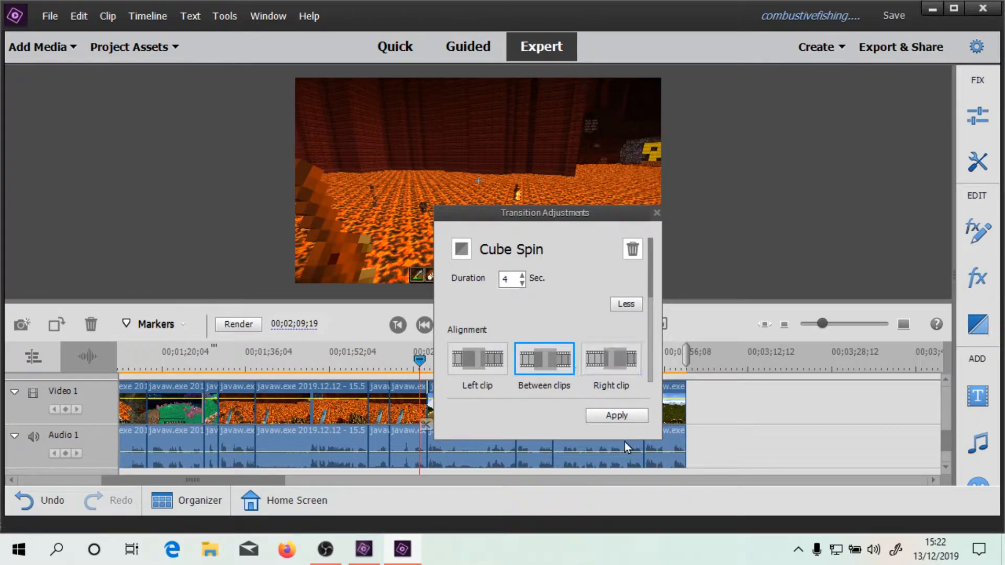
pyautogui.click(614, 417)
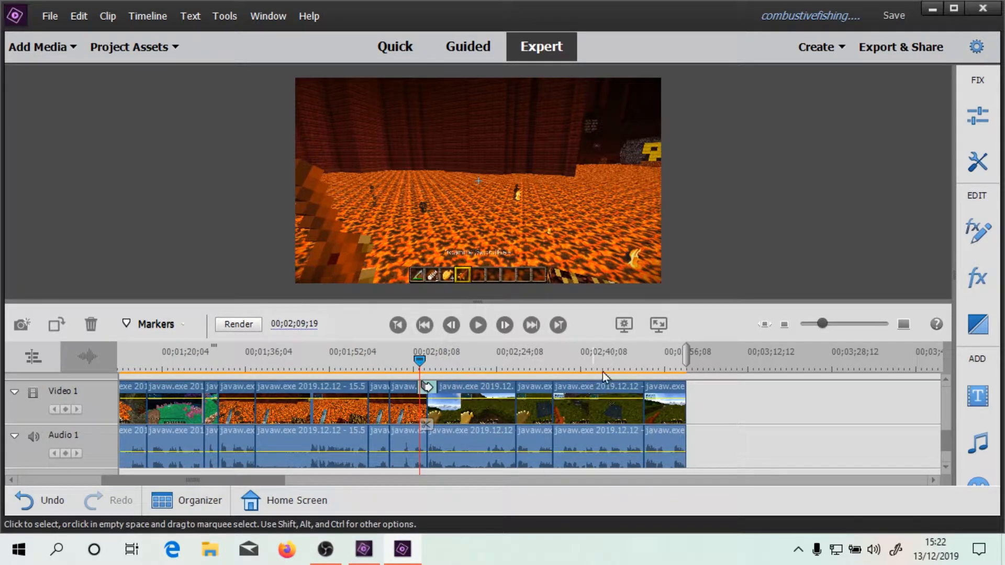
# Step: Play the Cube Spin transition in the full-screen preview, replaying it around the cut, and return to the timeline
pyautogui.click(662, 326)
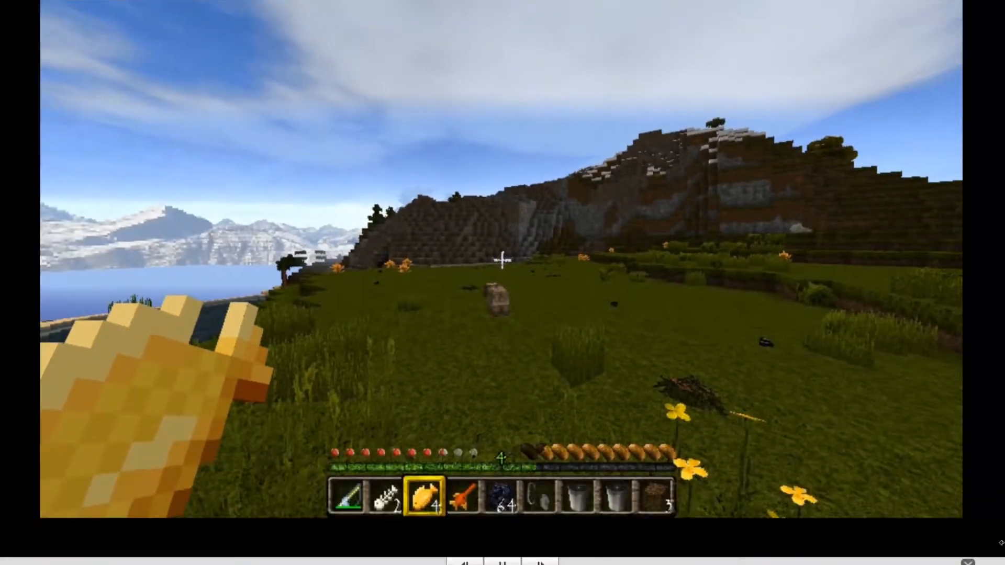
pyautogui.moveTo(496, 552); pyautogui.dragTo(468, 553)
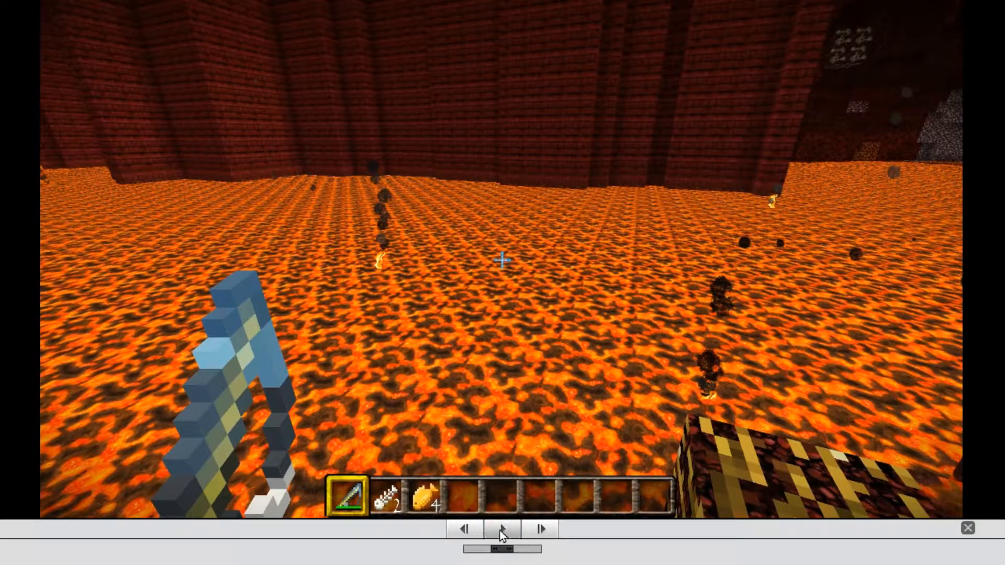
pyautogui.click(503, 529)
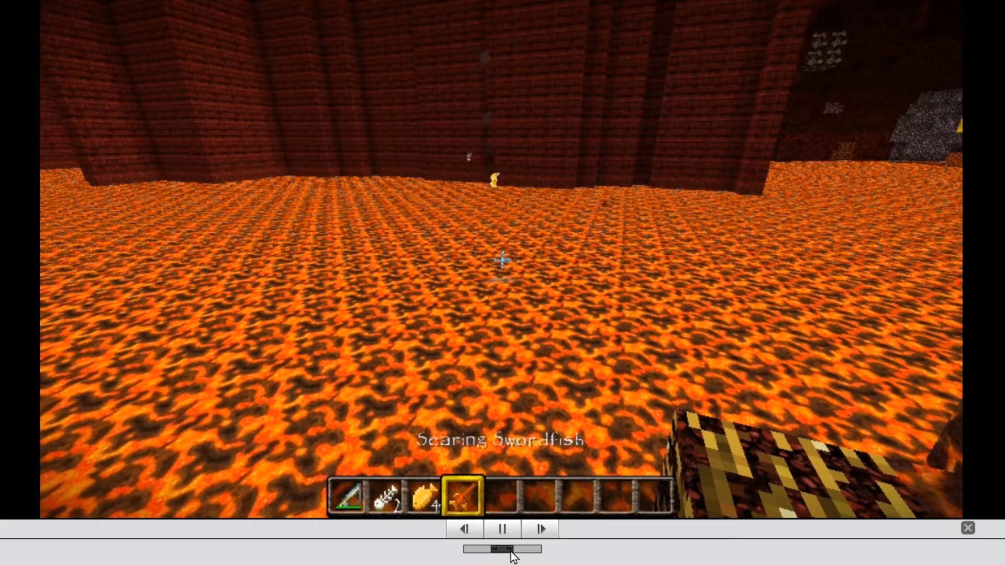
pyautogui.press('space')
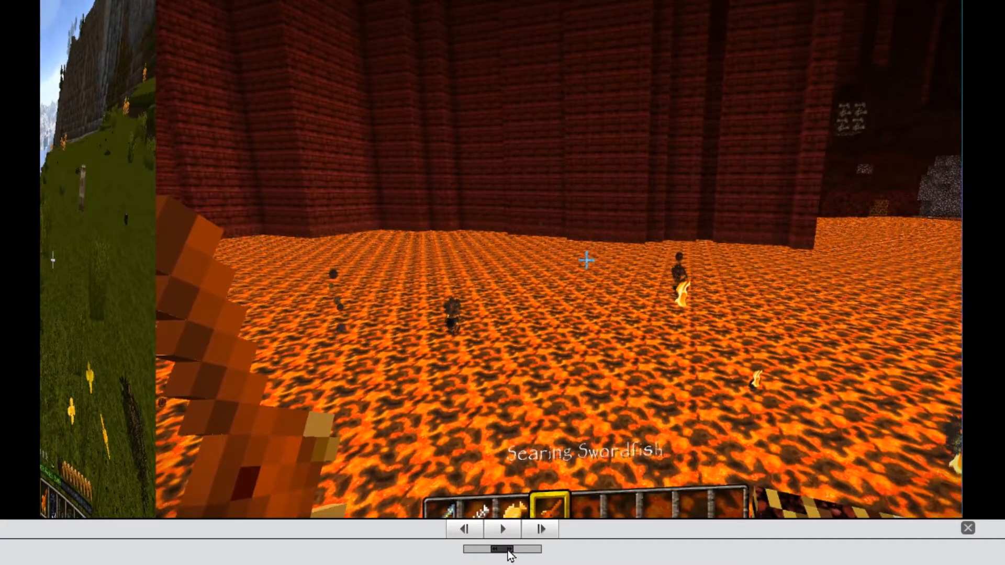
pyautogui.click(502, 529)
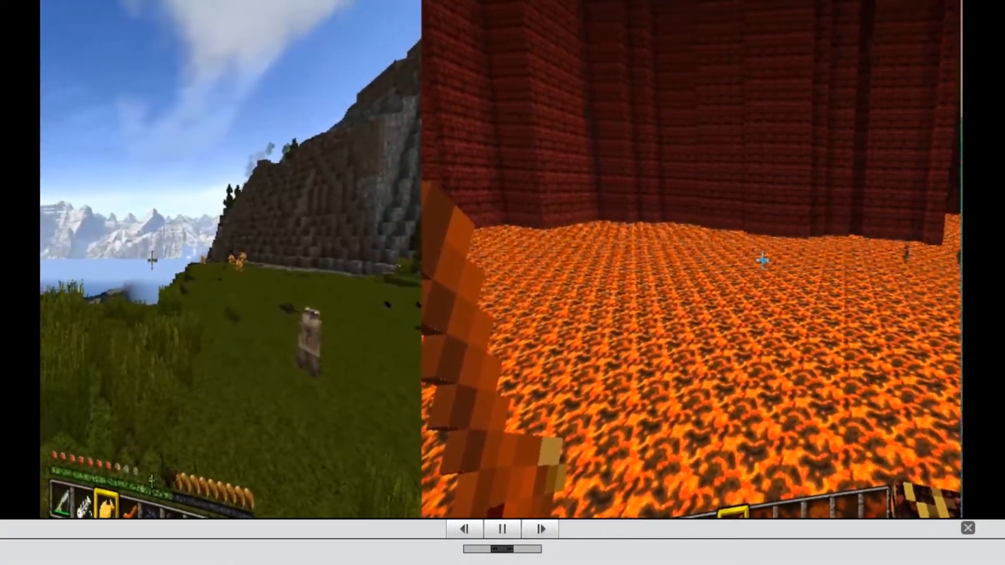
pyautogui.click(490, 531)
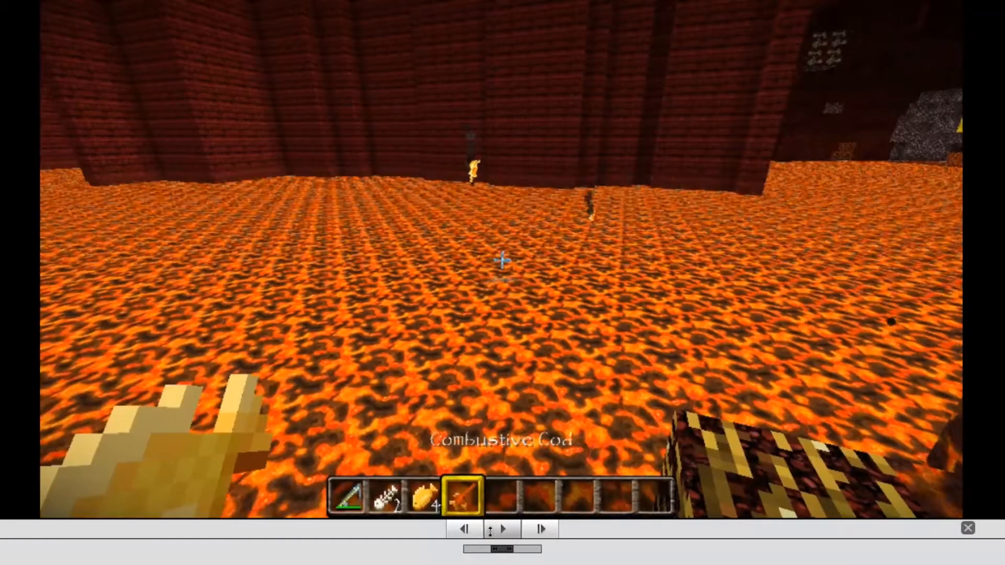
pyautogui.click(492, 529)
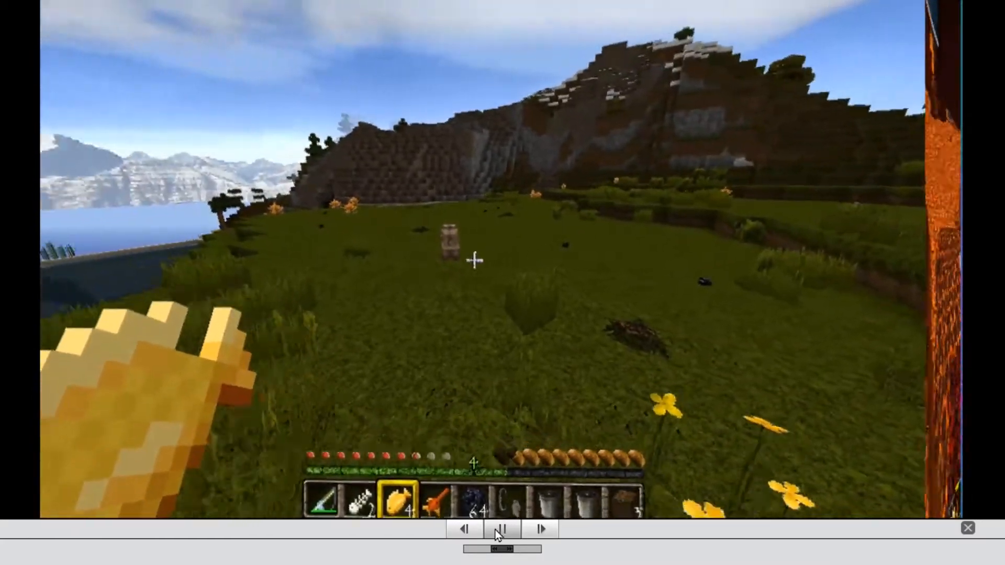
pyautogui.click(506, 527)
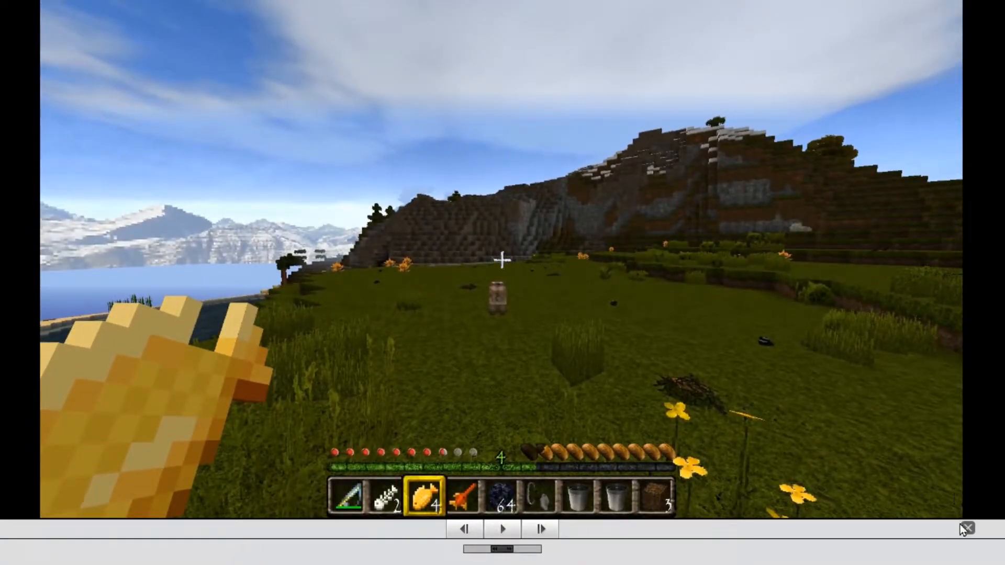
pyautogui.click(966, 529)
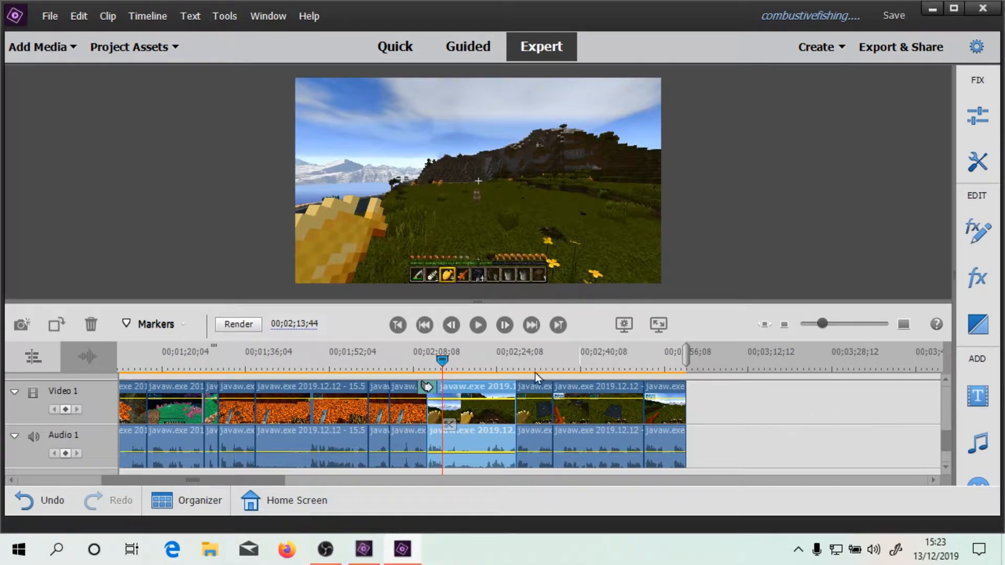
# Step: Change the Cube Spin transition's alignment to Left clip and apply it
pyautogui.doubleClick(429, 385)
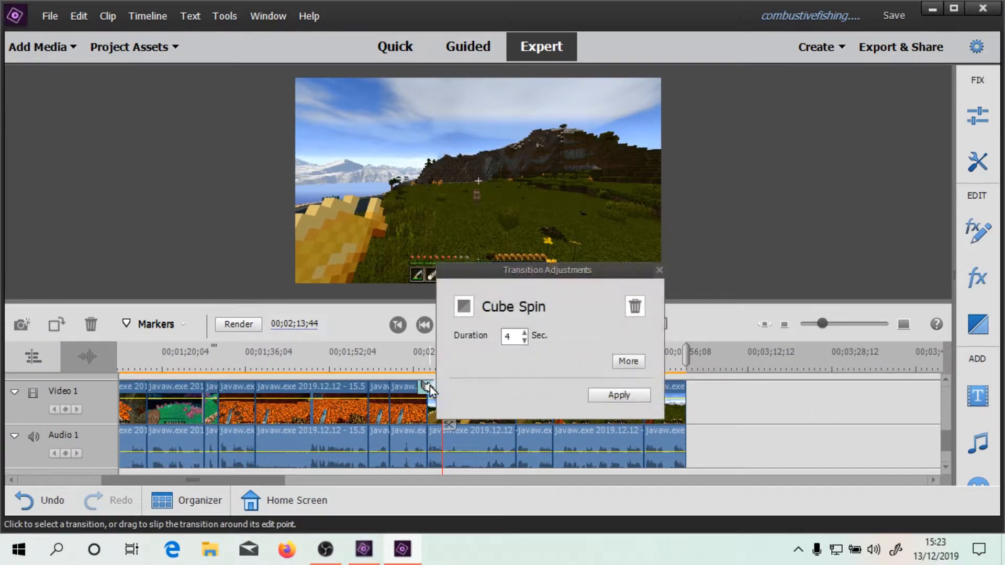
pyautogui.click(625, 361)
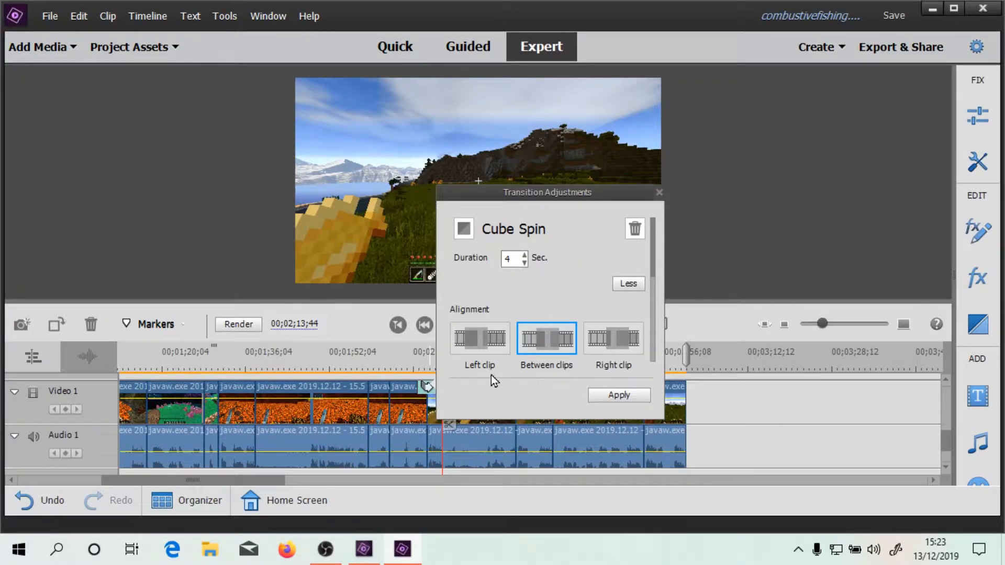
pyautogui.click(482, 344)
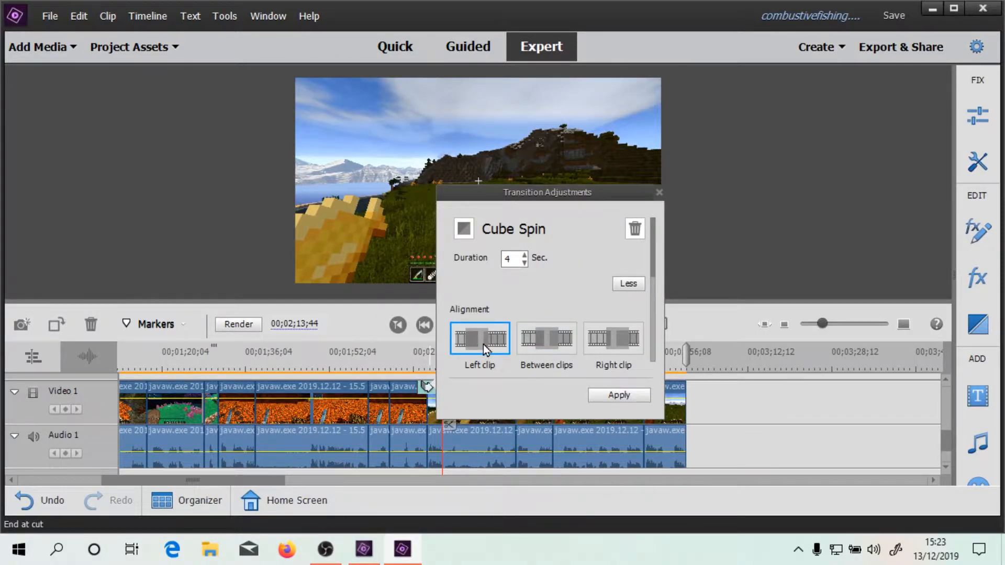
pyautogui.click(626, 399)
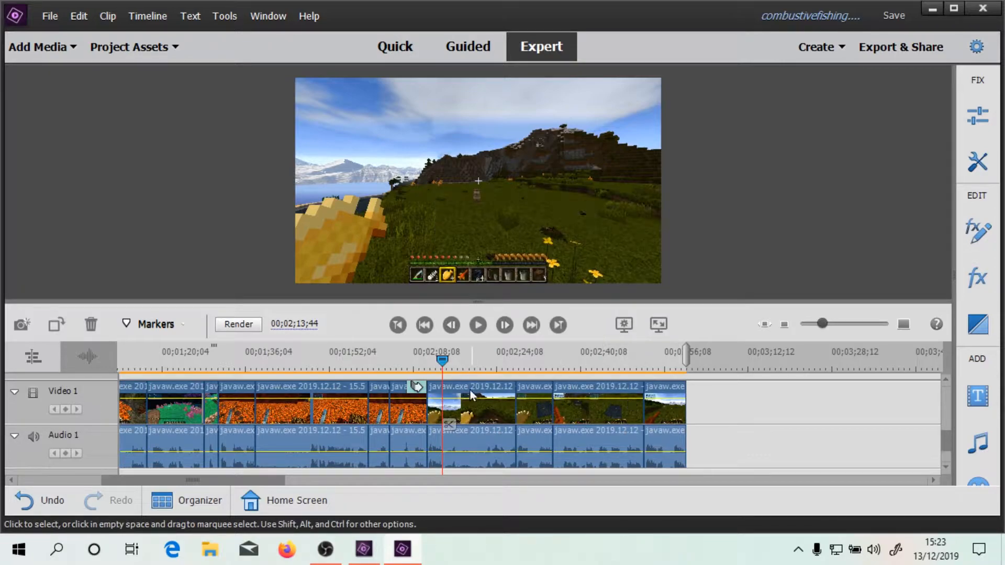
# Step: Change the Cube Spin transition's alignment to Right clip and apply it
pyautogui.rightClick(419, 387)
pyautogui.click(411, 388)
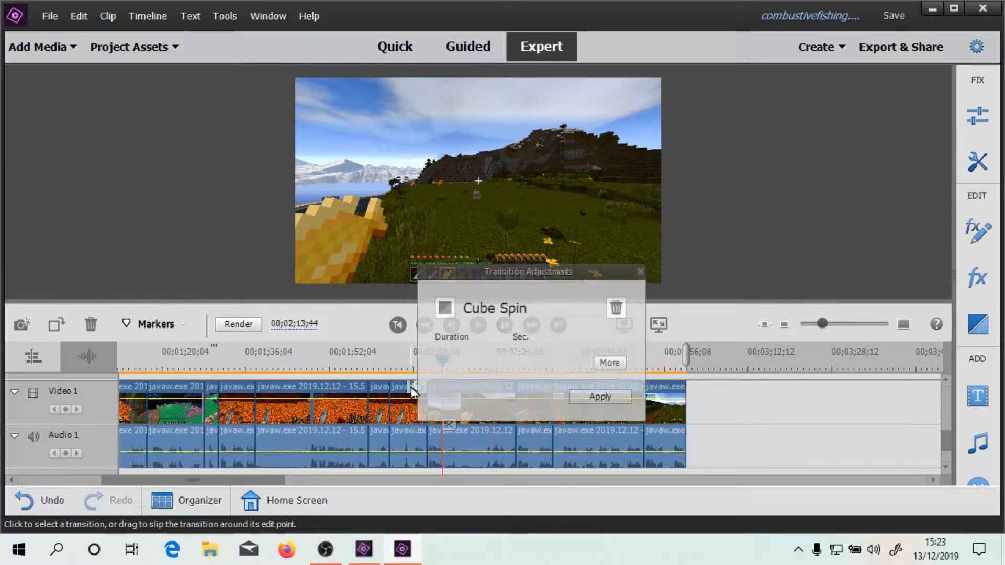
pyautogui.click(605, 364)
pyautogui.click(593, 349)
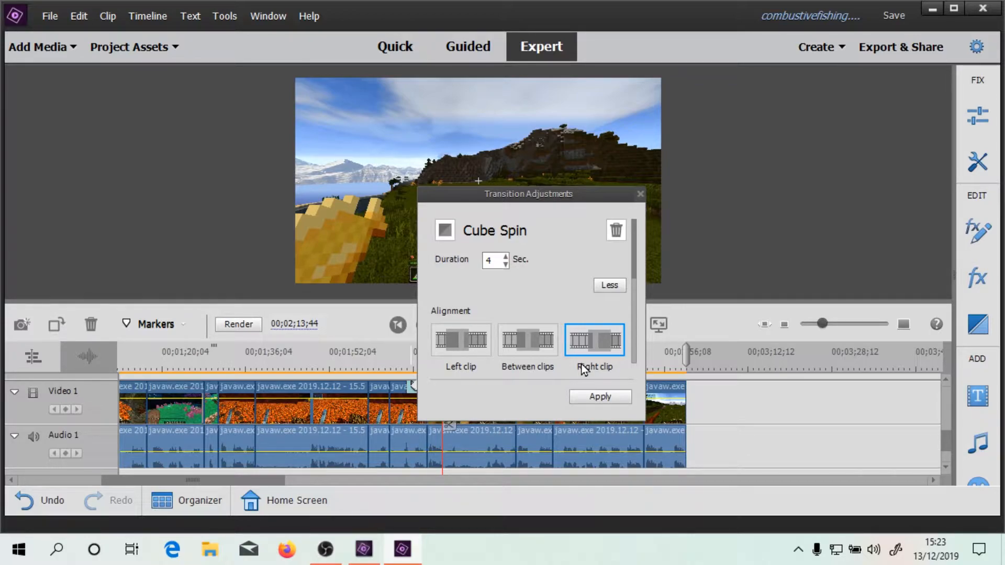
pyautogui.click(608, 347)
pyautogui.click(612, 397)
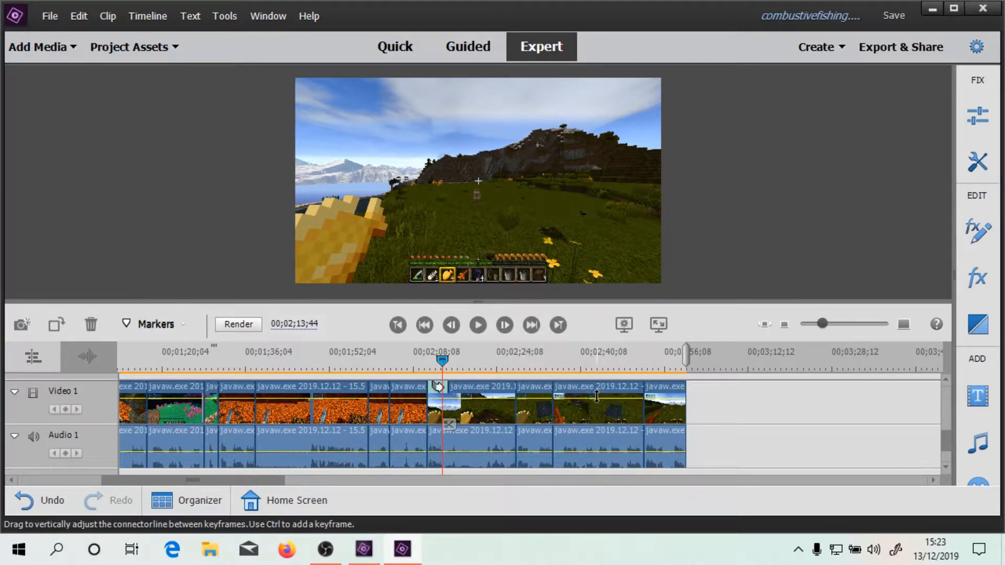
# Step: Play the right-aligned Cube Spin transition full screen from just before the cut, and return to the timeline
pyautogui.moveTo(456, 357); pyautogui.dragTo(419, 353)
pyautogui.rightClick(419, 352)
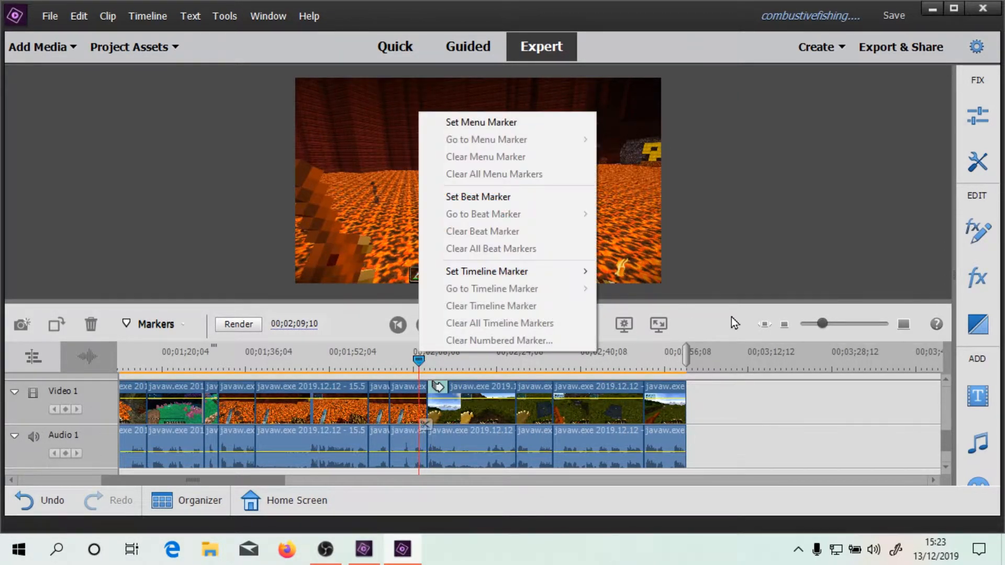
pyautogui.click(679, 325)
pyautogui.click(660, 324)
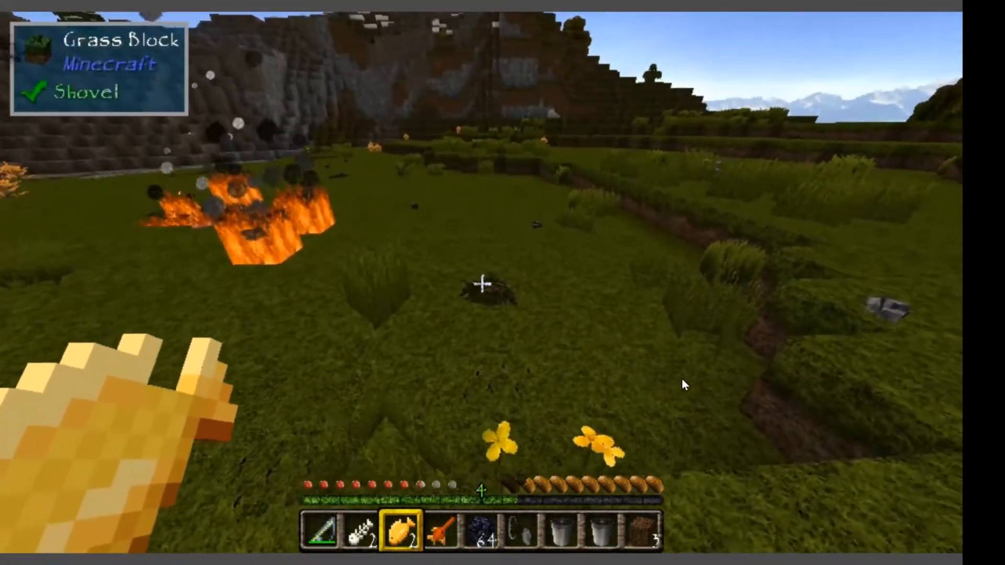
pyautogui.moveTo(966, 527)
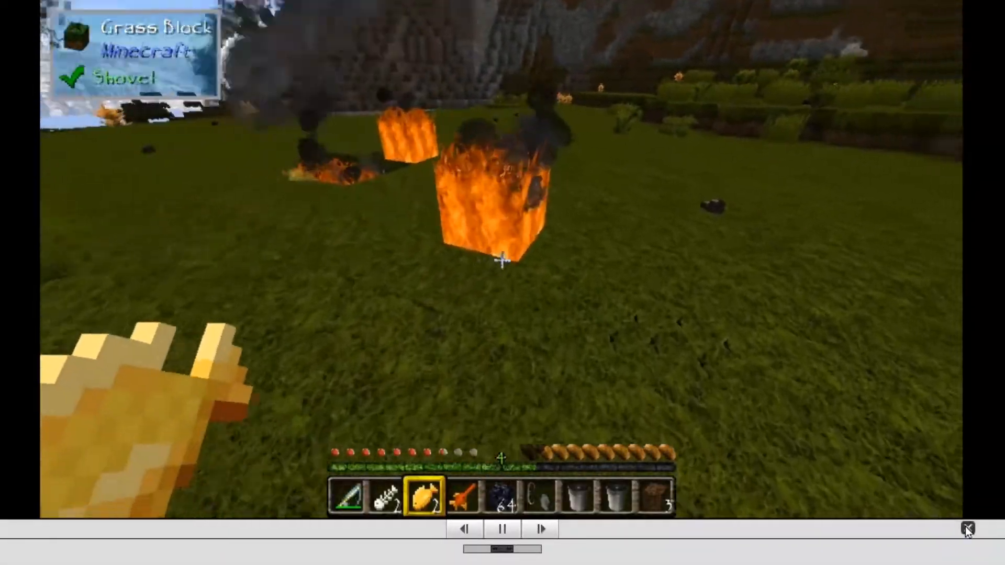
pyautogui.click(967, 529)
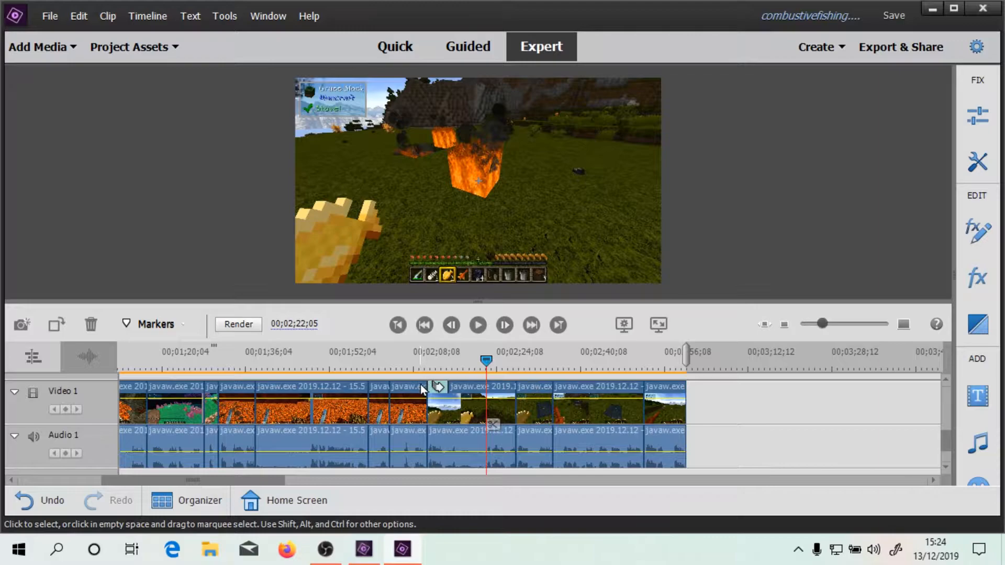
# Step: Replay the Cube Spin transition in the preview monitor from the end of the lava clip and pause once it has played
pyautogui.click(410, 350)
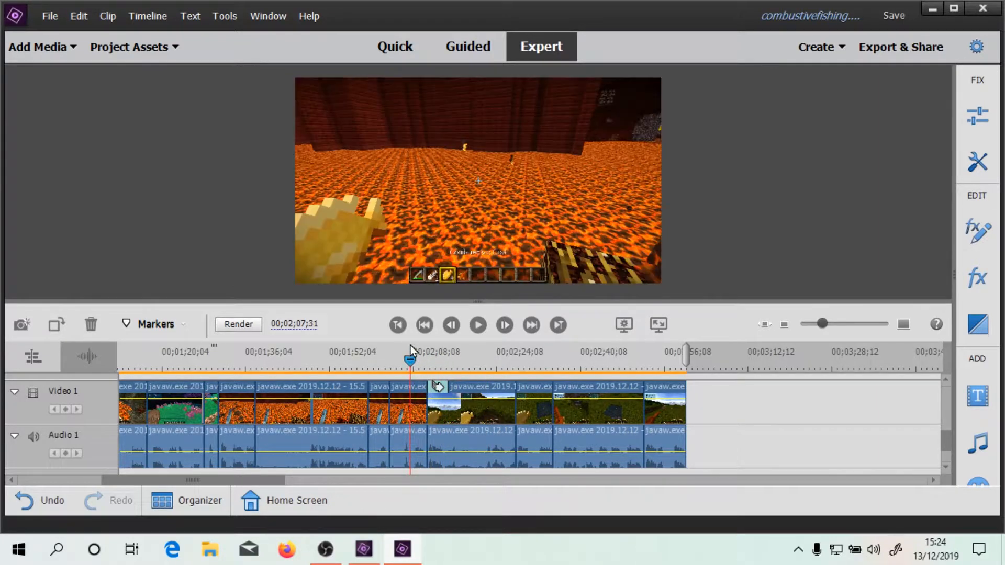
pyautogui.click(478, 325)
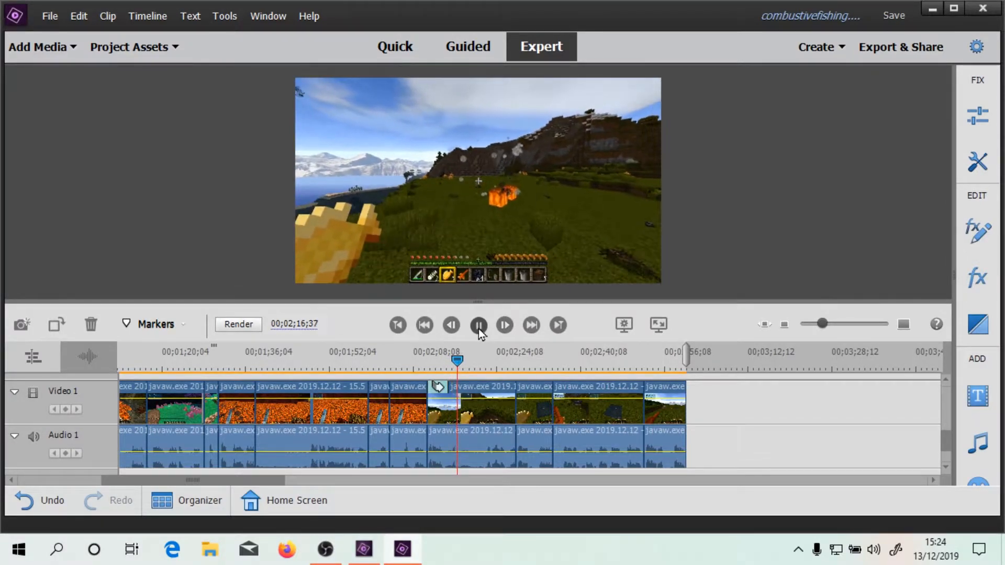
pyautogui.click(478, 329)
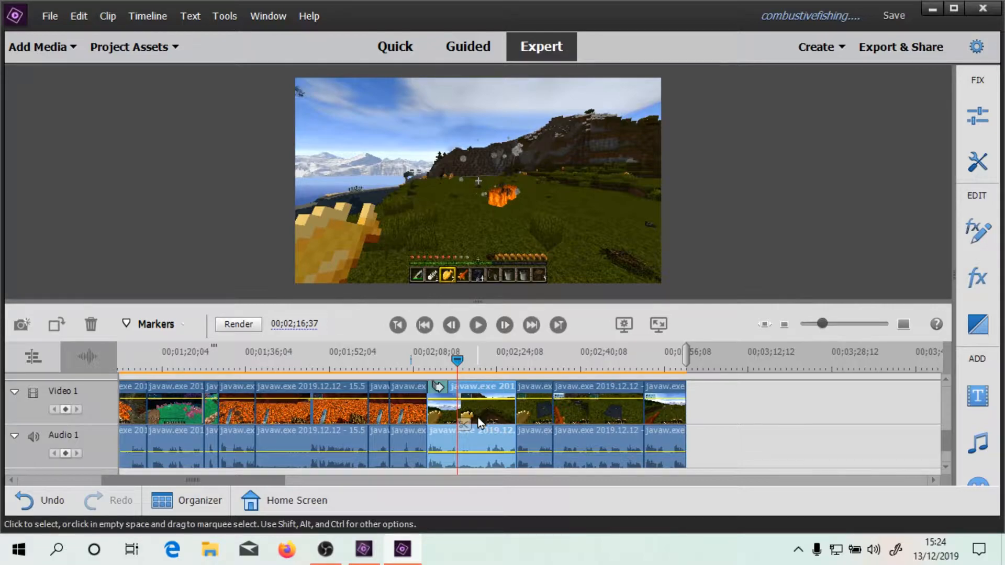
# Step: Set the Cube Spin transition's duration to 1 second, and play it in the full-screen preview from just before the cut
pyautogui.moveTo(456, 360); pyautogui.dragTo(423, 360)
pyautogui.doubleClick(439, 388)
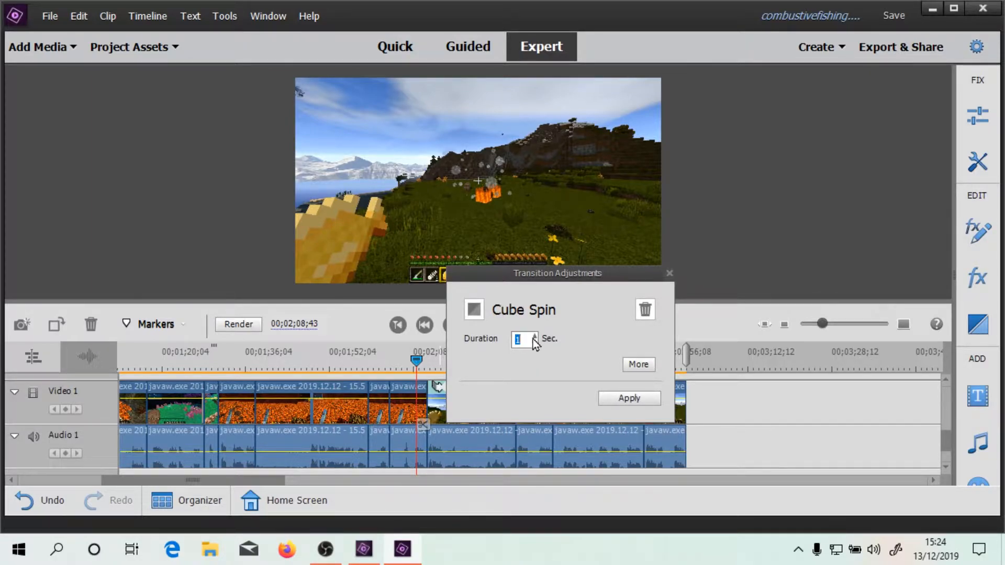
pyautogui.click(616, 403)
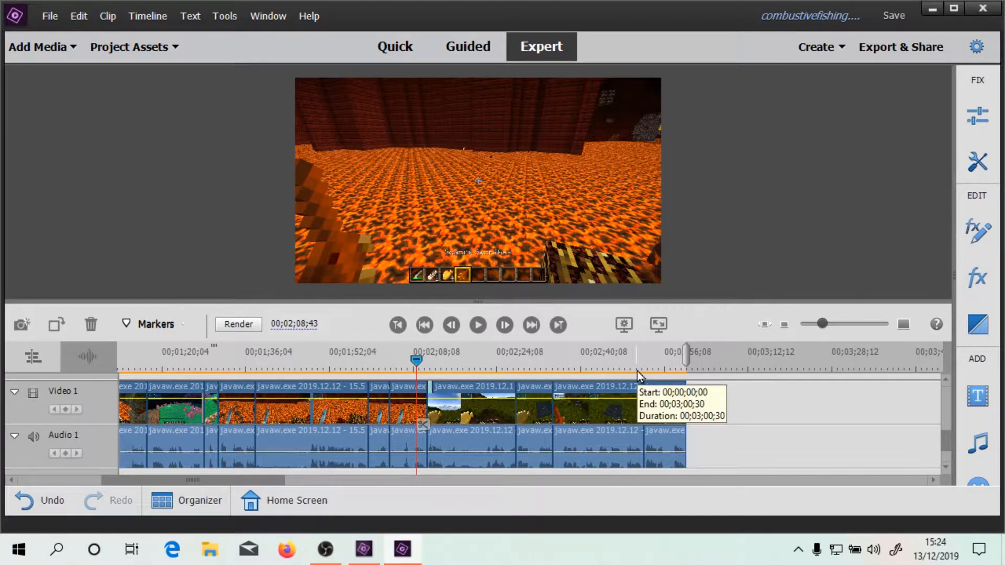
pyautogui.click(658, 325)
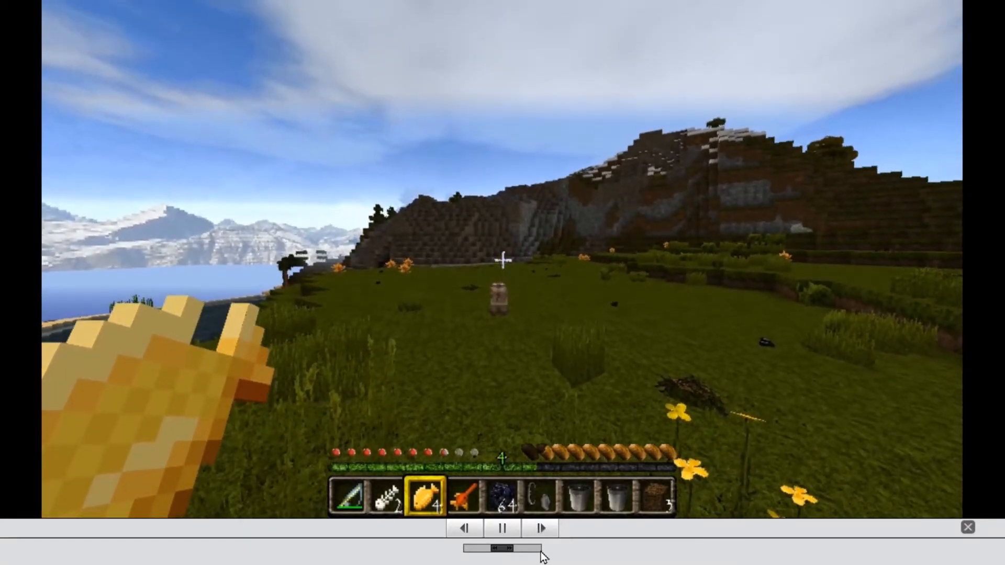
pyautogui.click(966, 527)
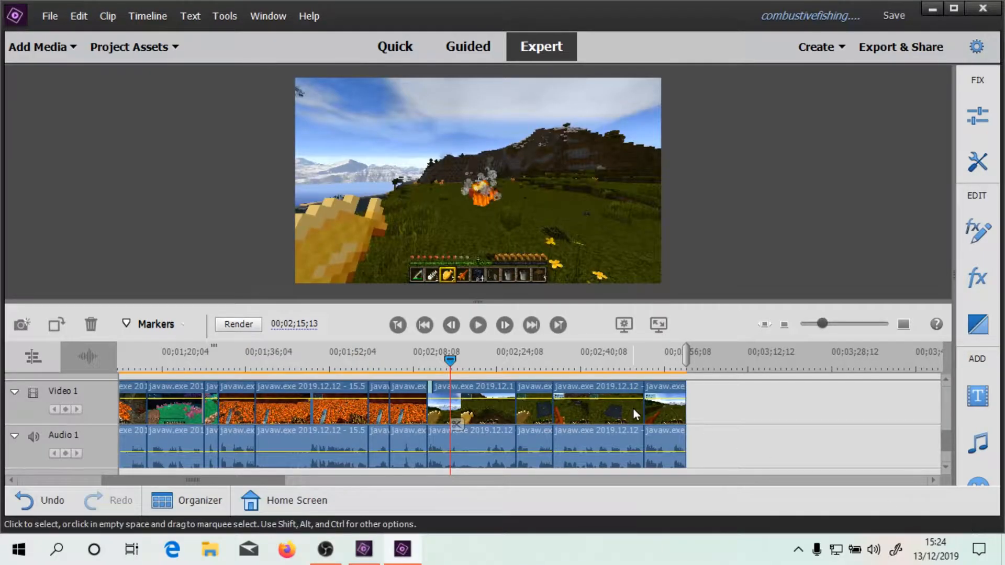
# Step: Show the video transitions and delete the Cube Spin transition from the cut between the lava and grassland clips
pyautogui.click(977, 324)
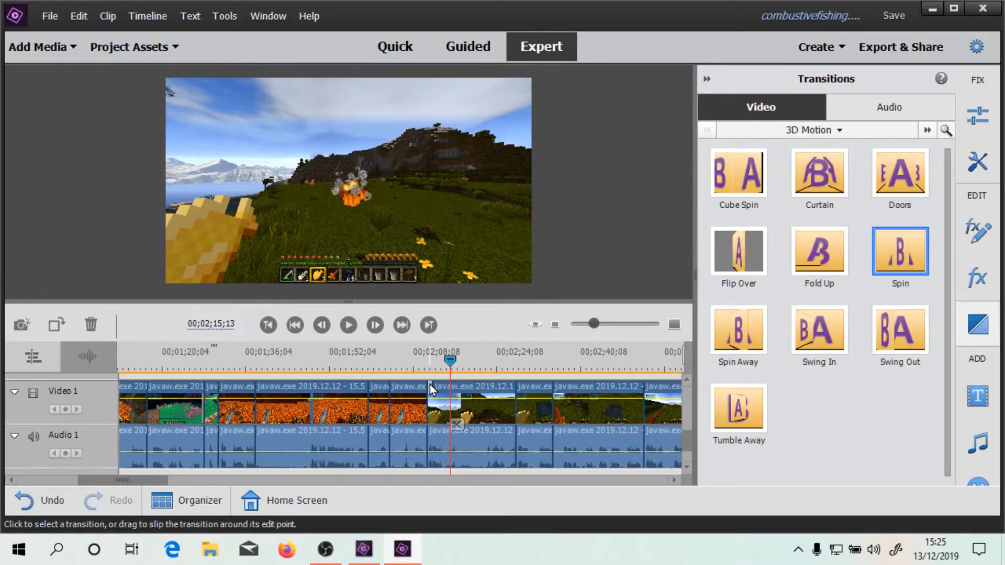
pyautogui.moveTo(593, 323); pyautogui.dragTo(609, 324)
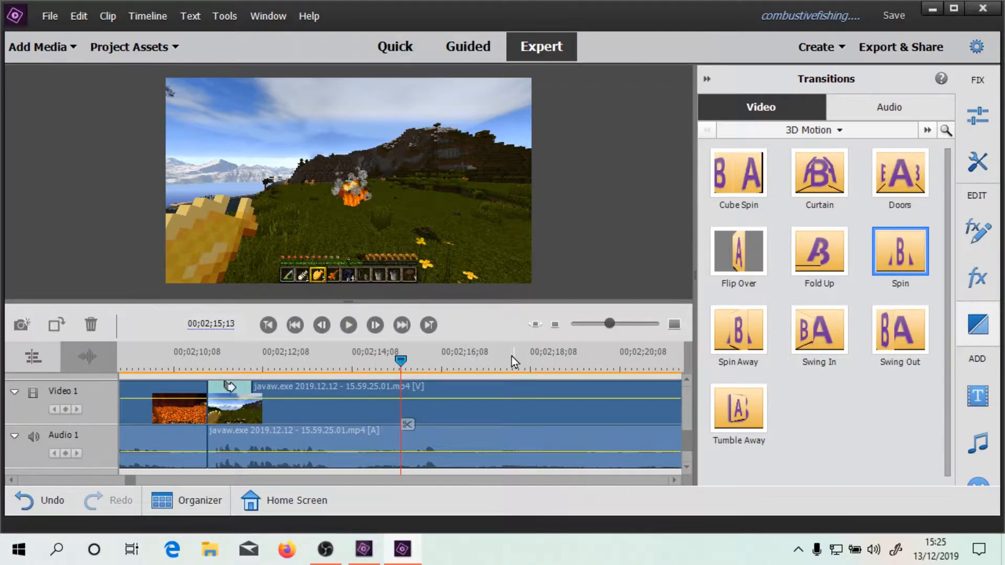
pyautogui.moveTo(401, 360); pyautogui.dragTo(204, 360)
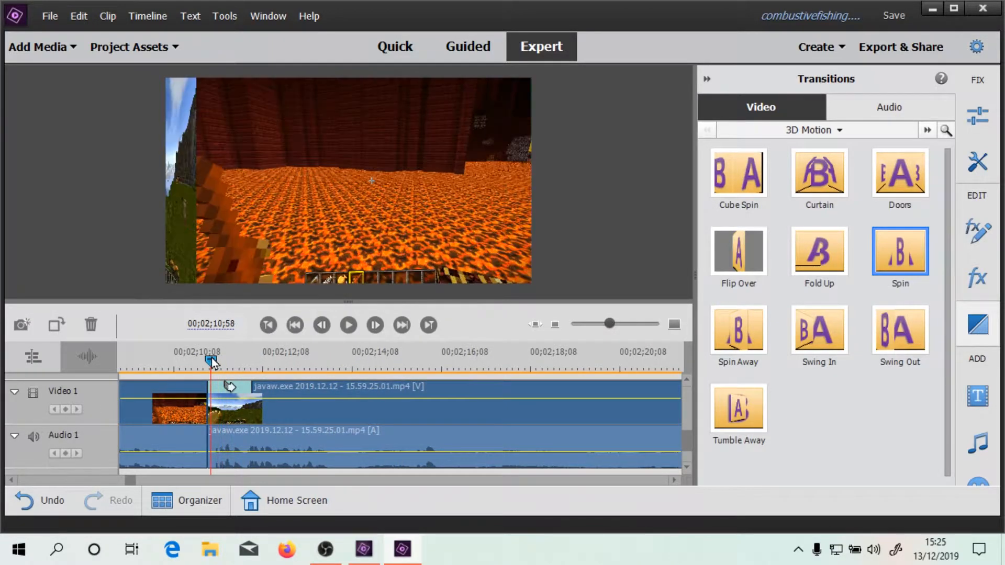
pyautogui.rightClick(229, 391)
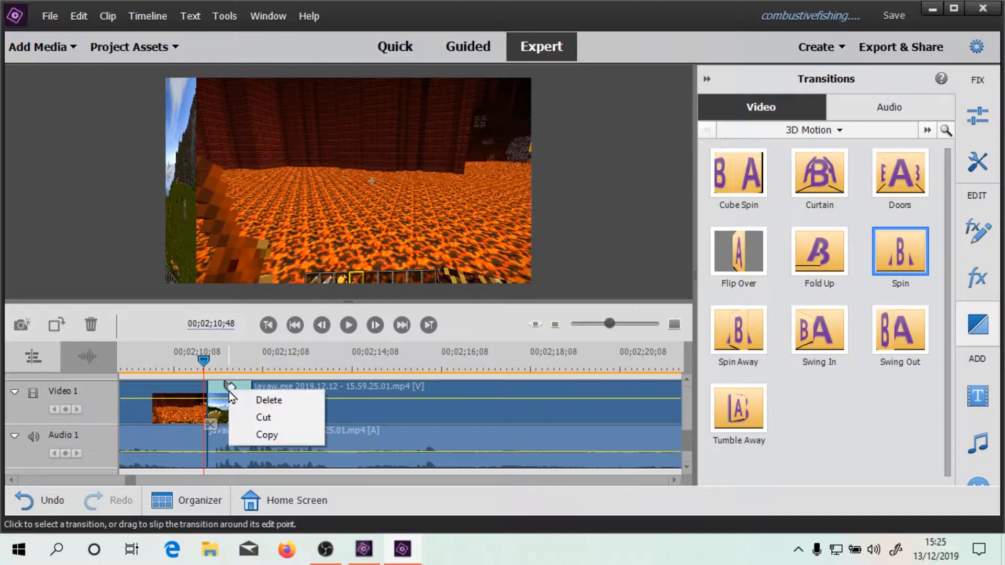
pyautogui.click(259, 401)
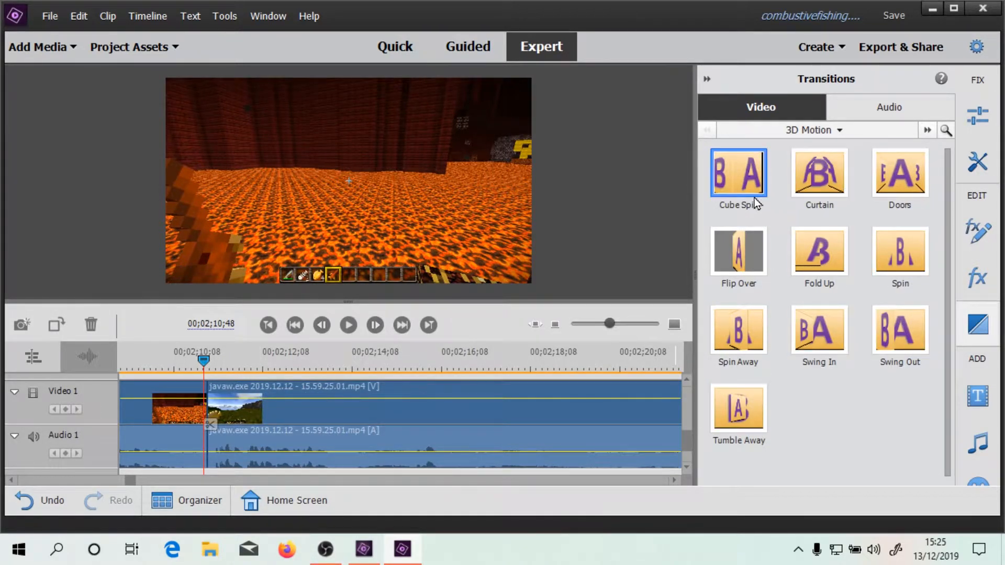
# Step: Add a Curtain transition at the cut between the lava and grassland clips, lasting 3 seconds and aligned between clips
pyautogui.moveTo(826, 174); pyautogui.dragTo(227, 399)
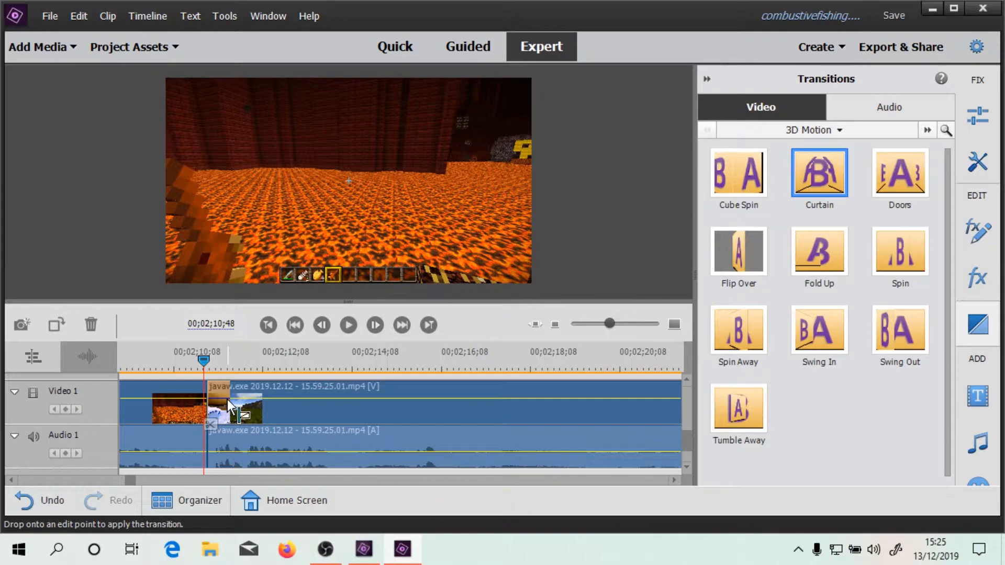
pyautogui.moveTo(227, 399); pyautogui.dragTo(227, 401)
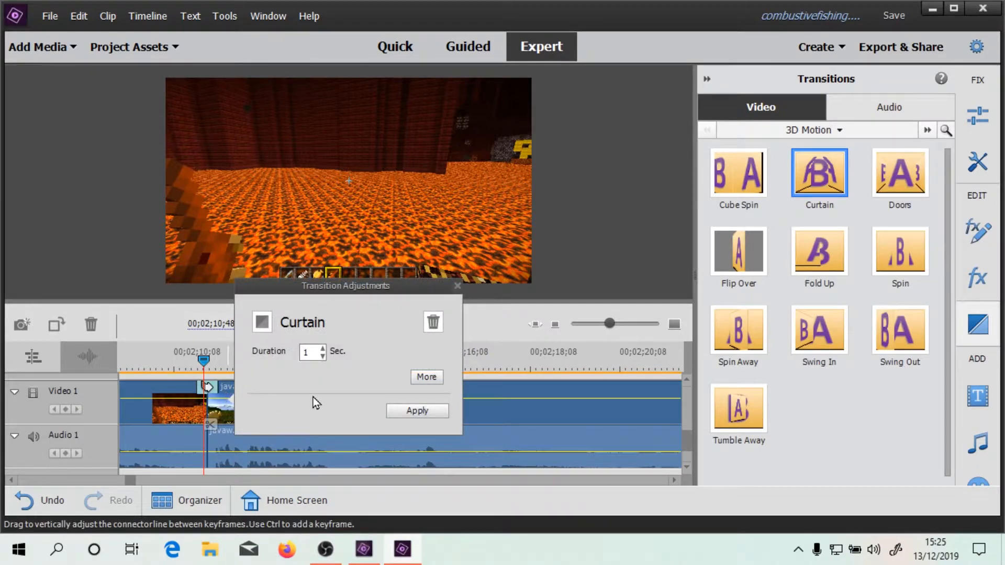
pyautogui.click(418, 380)
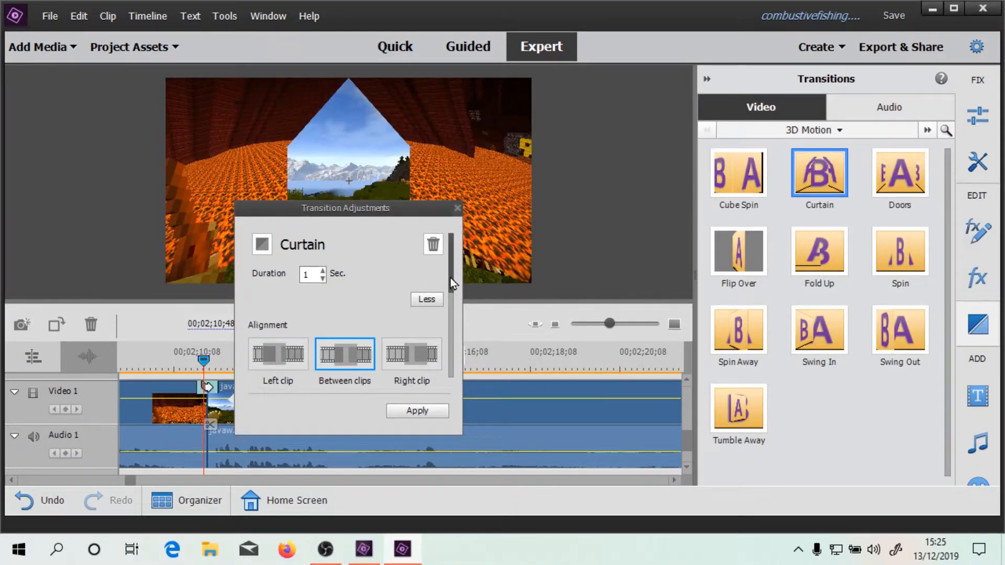
pyautogui.moveTo(450, 275); pyautogui.dragTo(451, 371)
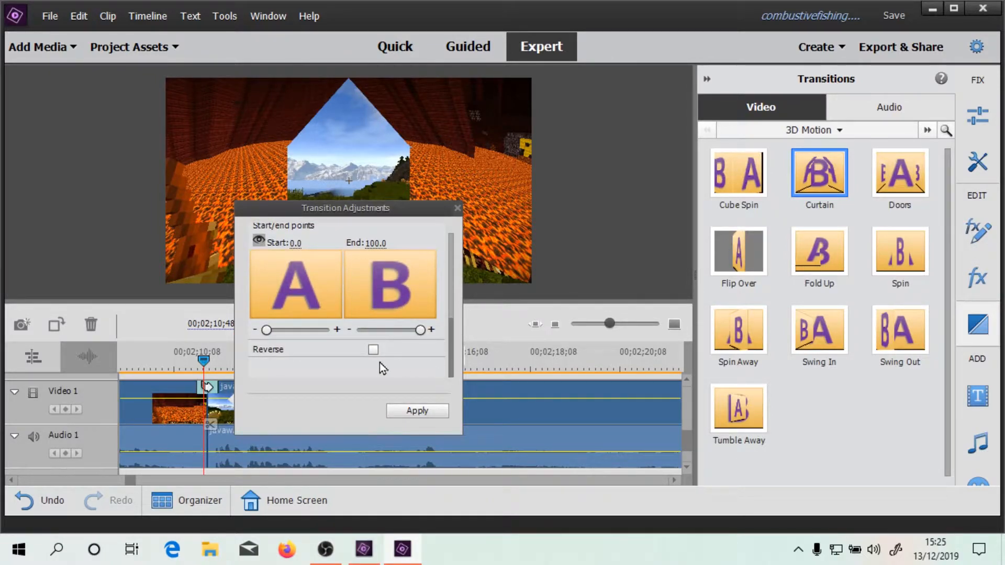
pyautogui.moveTo(274, 331); pyautogui.dragTo(239, 332)
pyautogui.moveTo(454, 337); pyautogui.dragTo(455, 224)
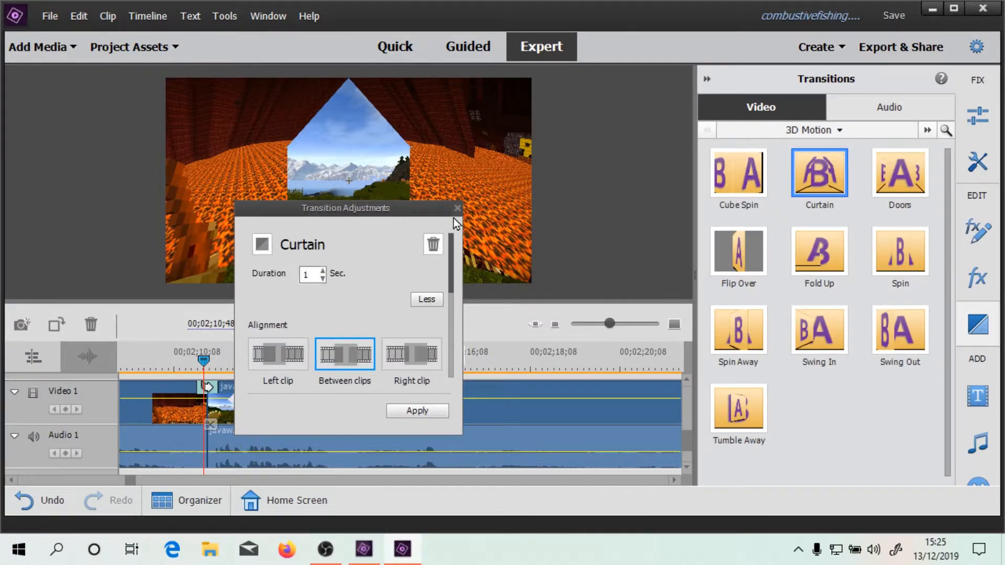
pyautogui.scroll(-1, 440, 262)
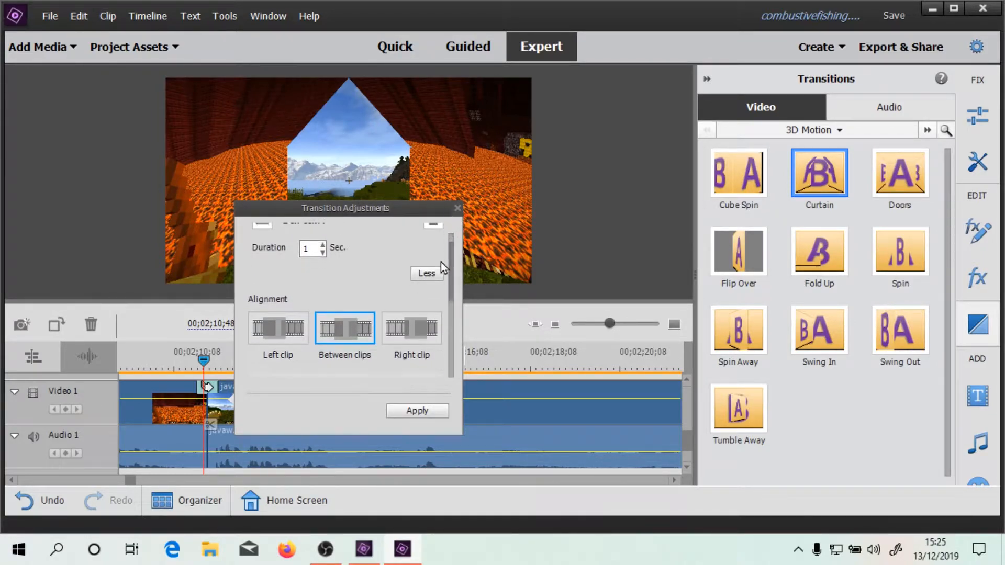
pyautogui.tripleClick(323, 245)
pyautogui.click(403, 413)
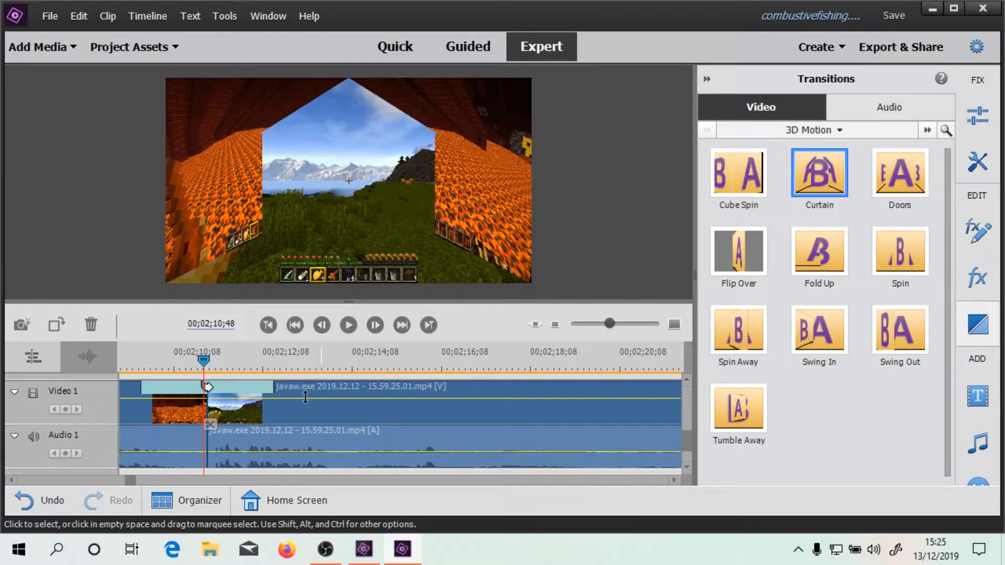
# Step: Reopen the Curtain transition's adjustments, look over its alignment options and close them
pyautogui.click(186, 395)
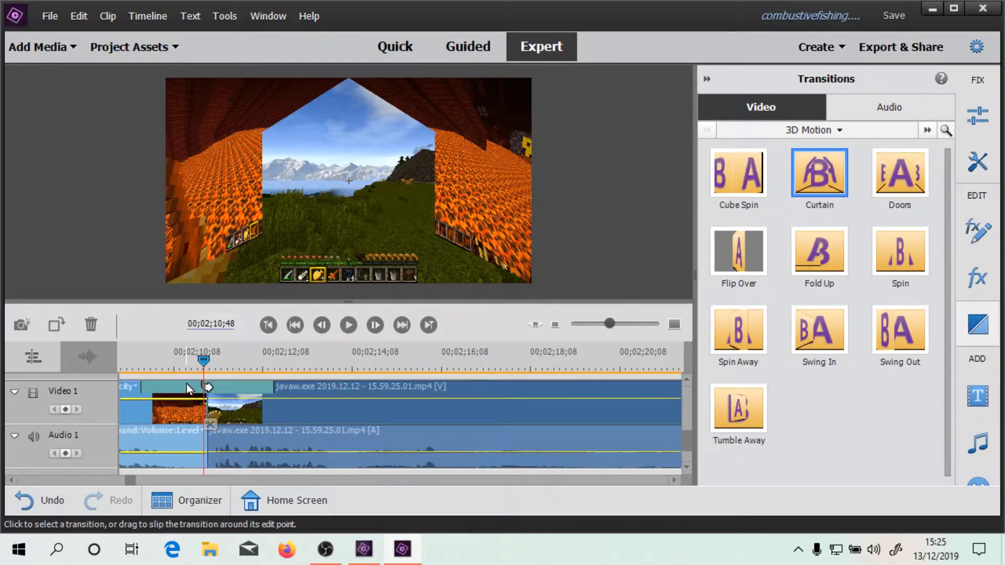
pyautogui.click(186, 387)
pyautogui.click(381, 357)
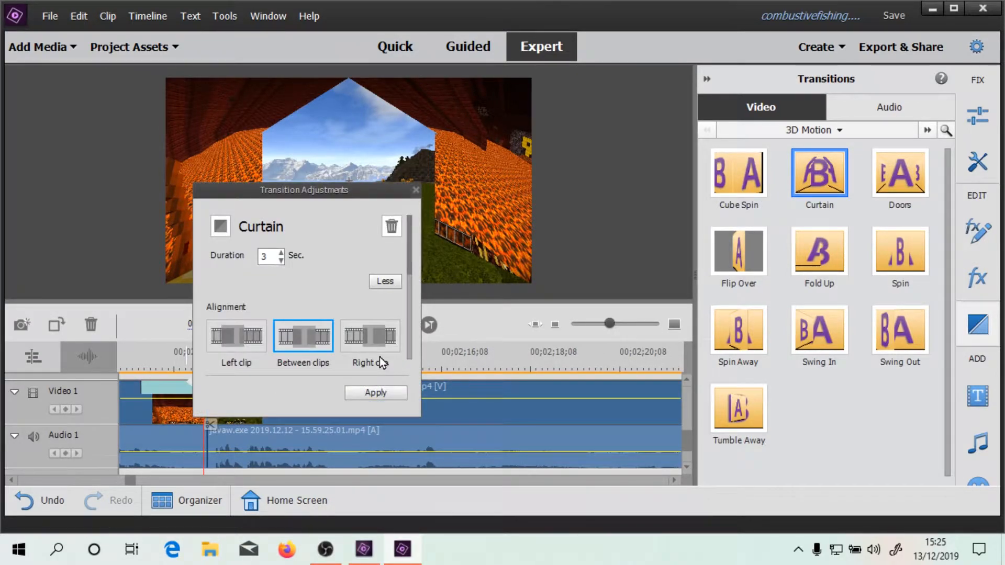
pyautogui.click(417, 189)
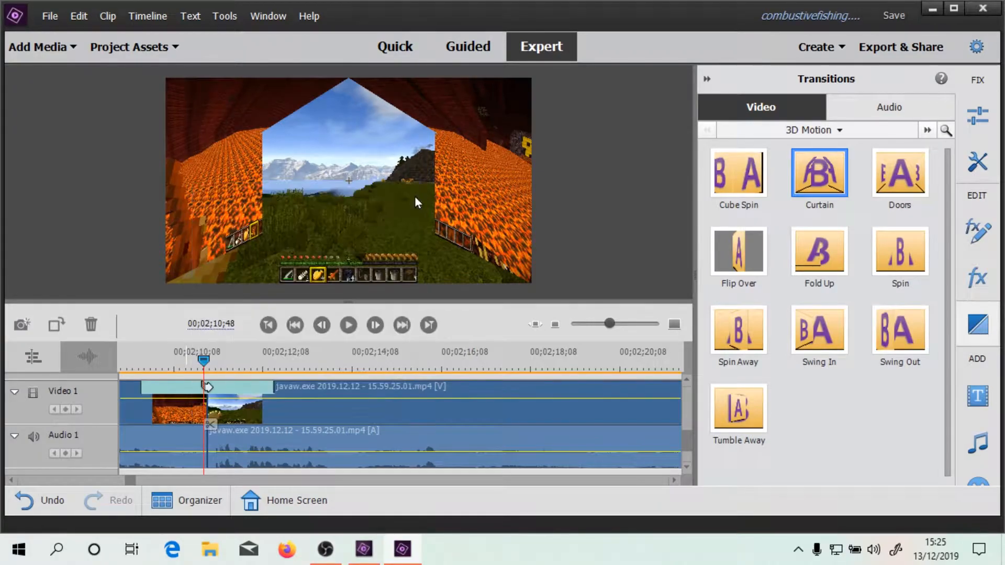
# Step: Play the Curtain transition in the preview monitor from just before its start and pause after it
pyautogui.click(200, 375)
pyautogui.moveTo(194, 378); pyautogui.dragTo(126, 360)
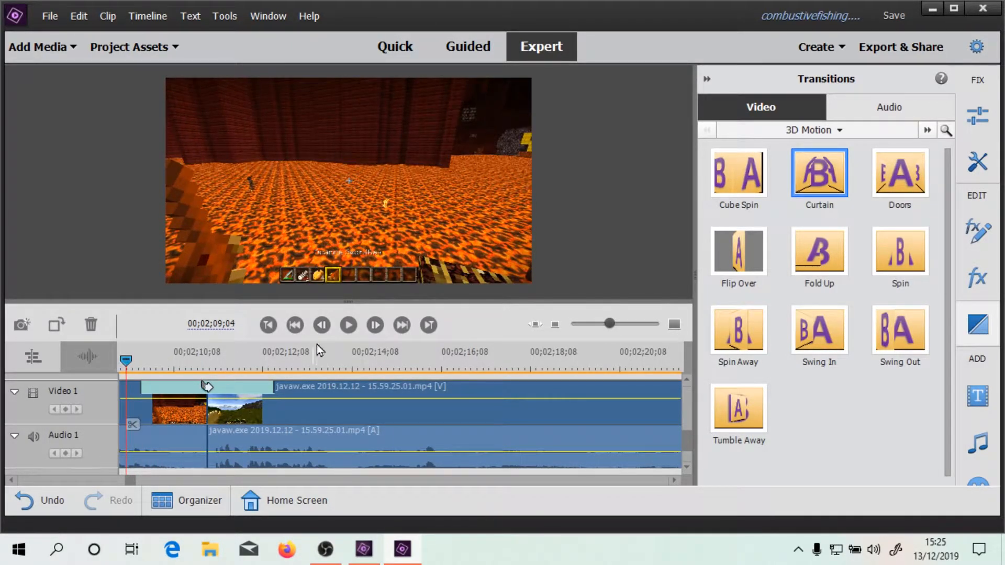
pyautogui.click(348, 325)
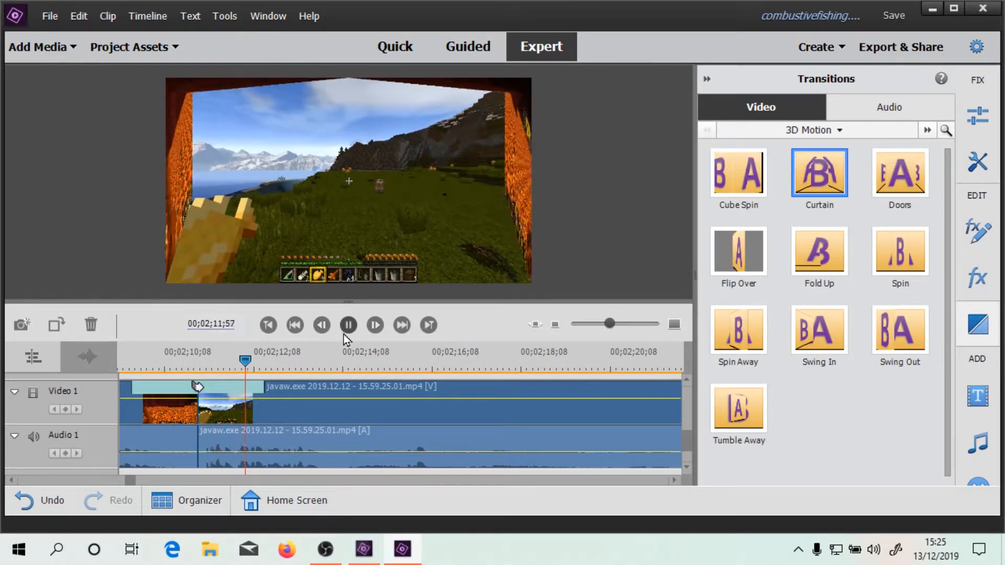
pyautogui.click(349, 330)
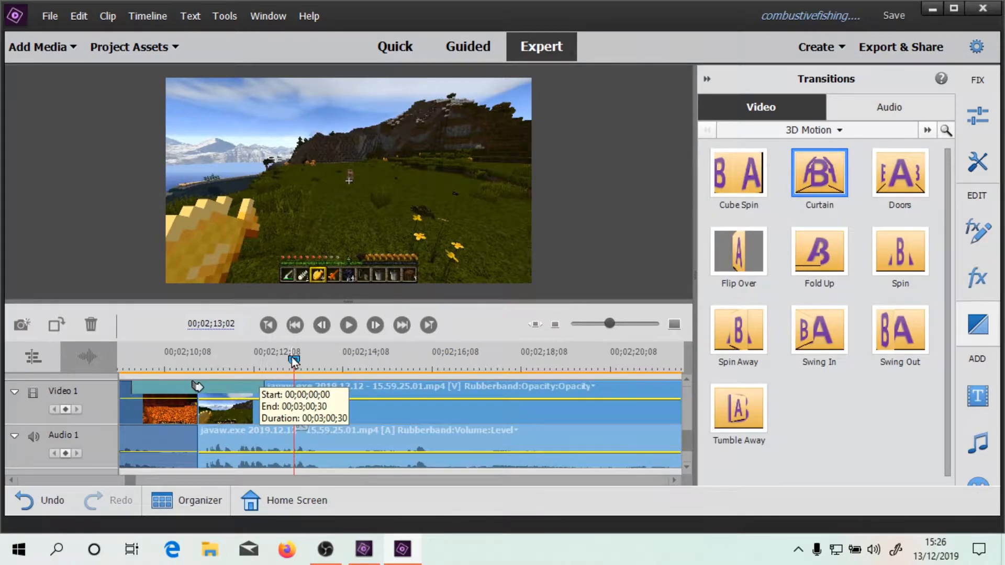
# Step: Scrub the playhead back to the start of the Curtain transition to examine its first frames
pyautogui.moveTo(265, 360); pyautogui.dragTo(136, 371)
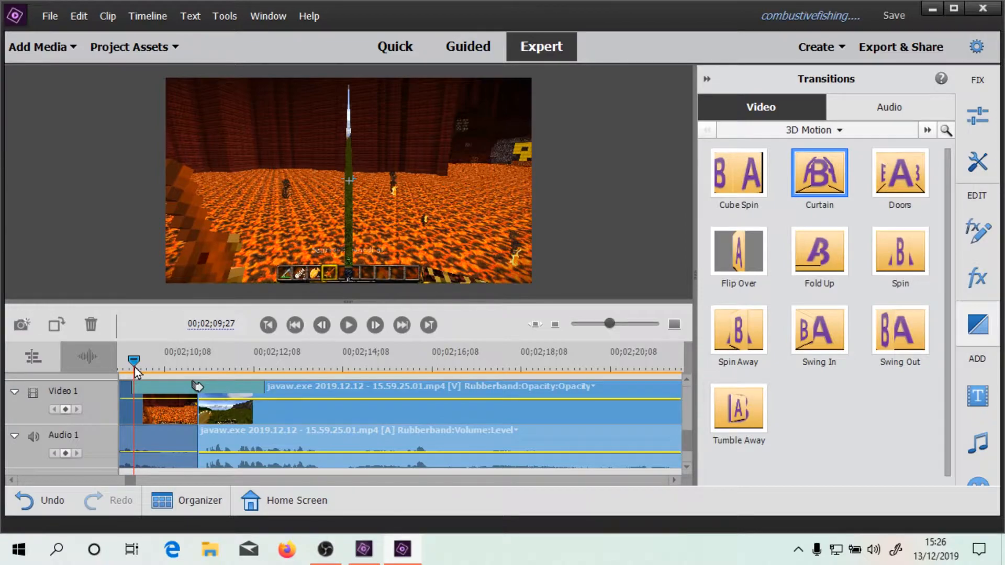
pyautogui.moveTo(136, 371)
pyautogui.moveTo(135, 360); pyautogui.dragTo(129, 359)
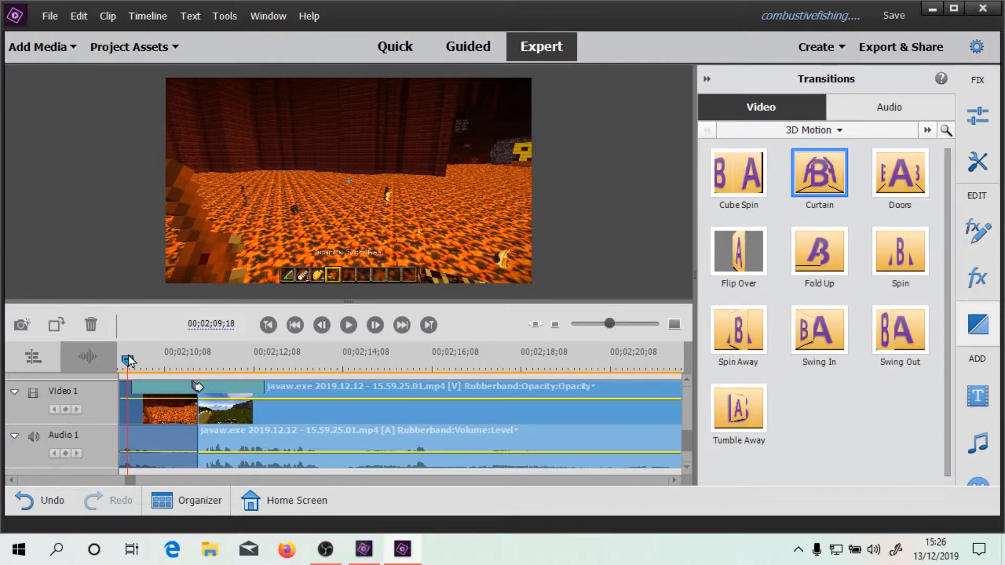
pyautogui.moveTo(128, 360)
pyautogui.mouseDown()
pyautogui.moveTo(233, 365)
pyautogui.moveTo(130, 362)
pyautogui.mouseUp()
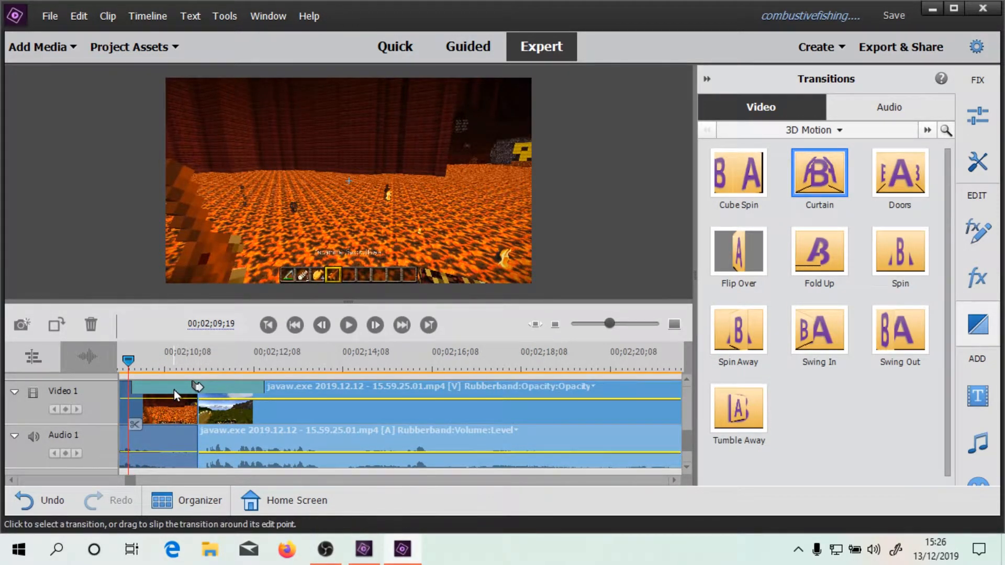
# Step: Set both the start and end points of the Curtain transition to 78.7 and apply the change
pyautogui.doubleClick(174, 390)
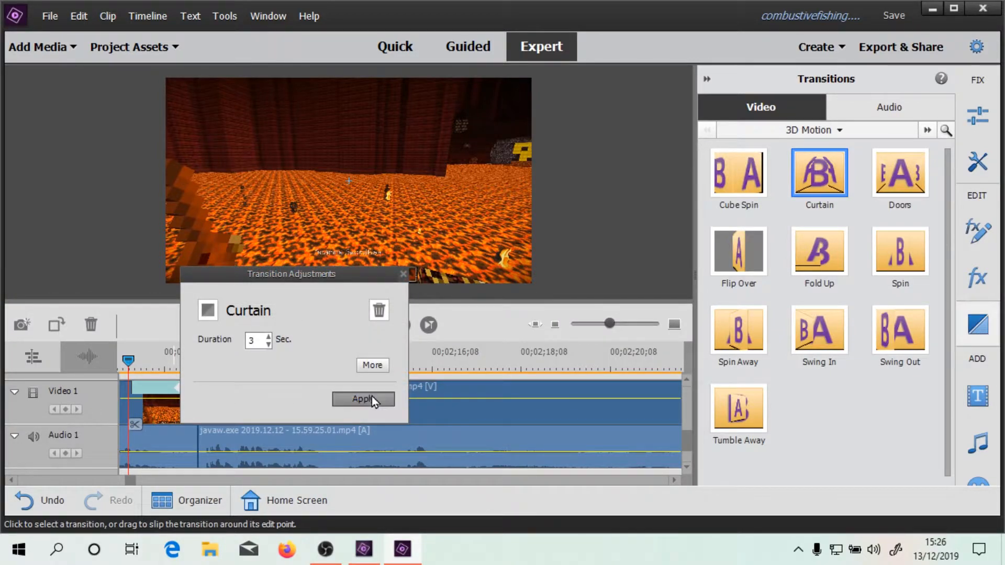
pyautogui.click(371, 398)
pyautogui.doubleClick(175, 390)
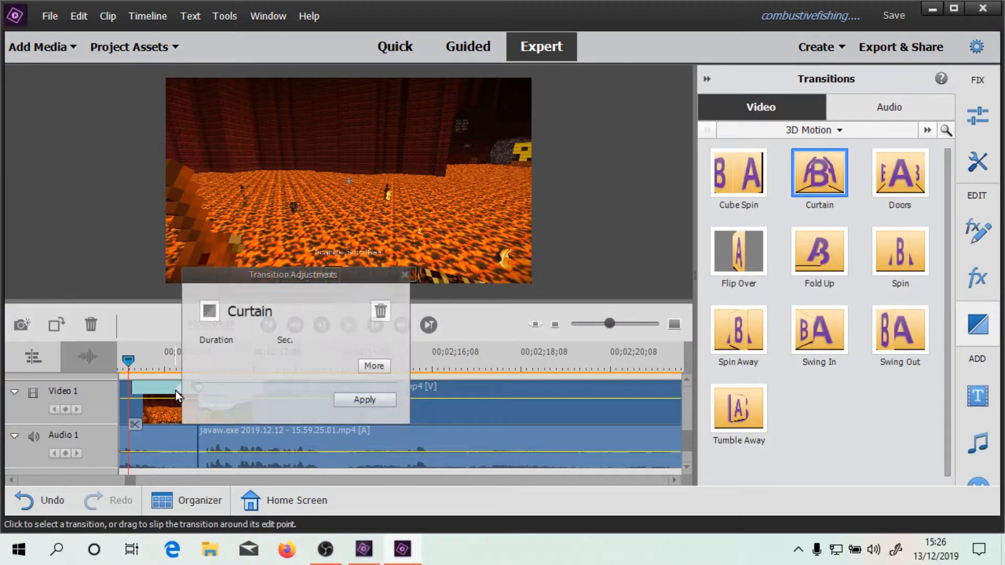
pyautogui.click(386, 364)
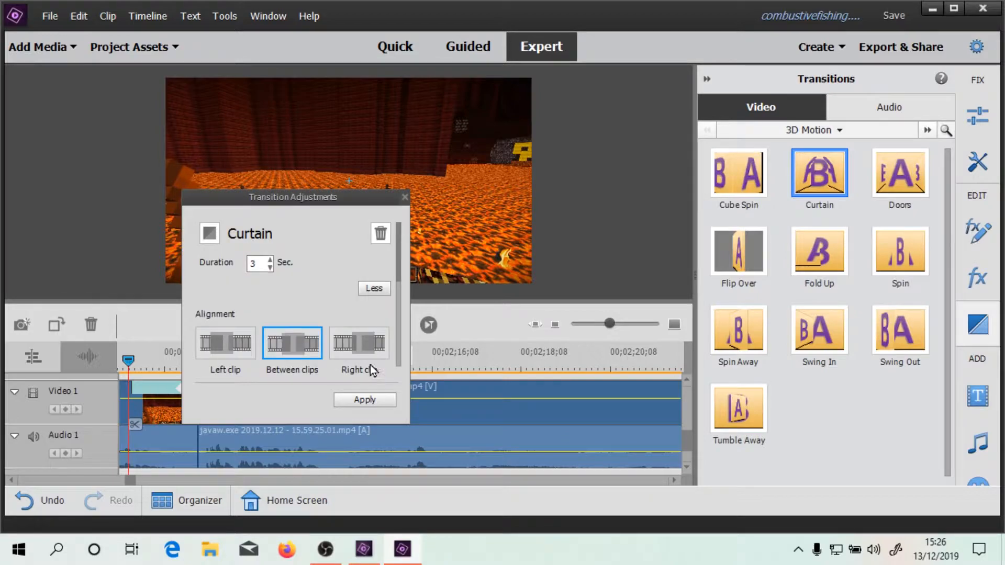
pyautogui.scroll(-3, 394, 322)
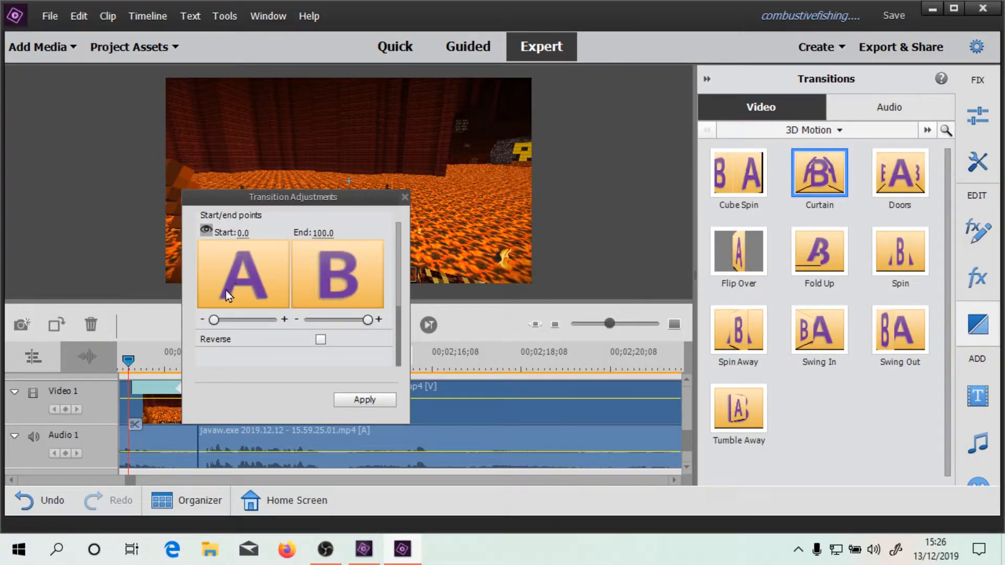
pyautogui.moveTo(218, 319); pyautogui.dragTo(243, 319)
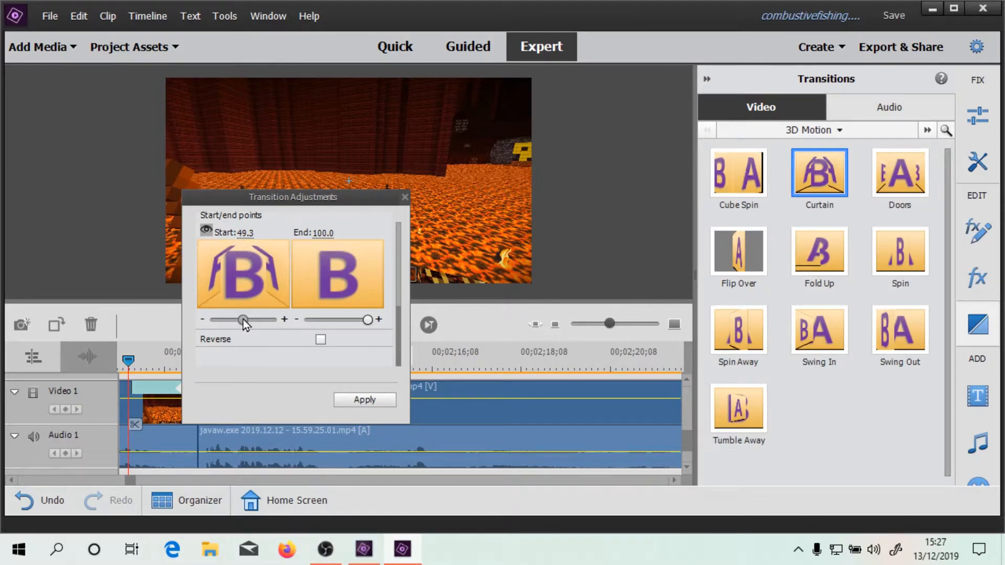
pyautogui.click(313, 320)
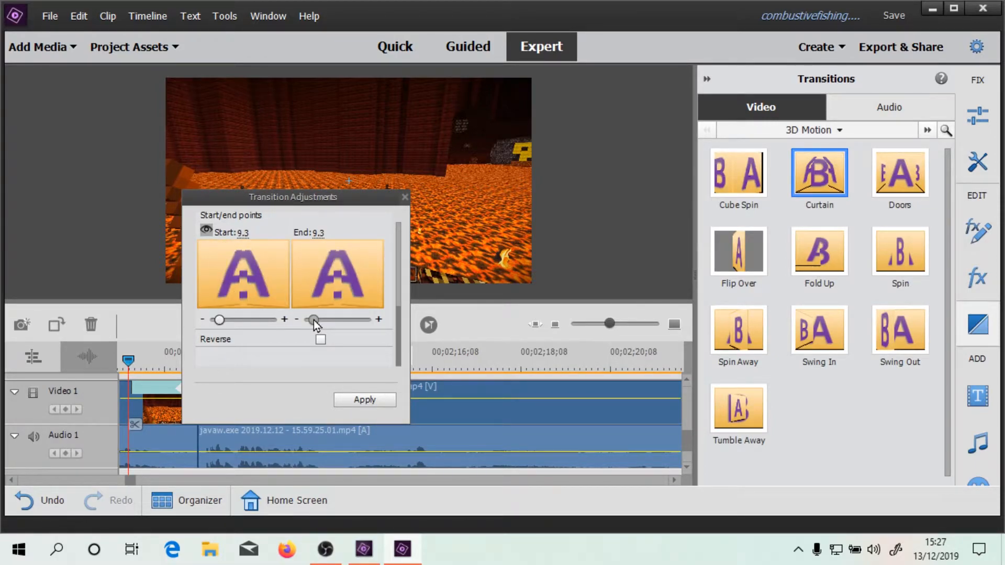
pyautogui.moveTo(313, 319); pyautogui.dragTo(343, 322)
pyautogui.moveTo(218, 328); pyautogui.dragTo(261, 320)
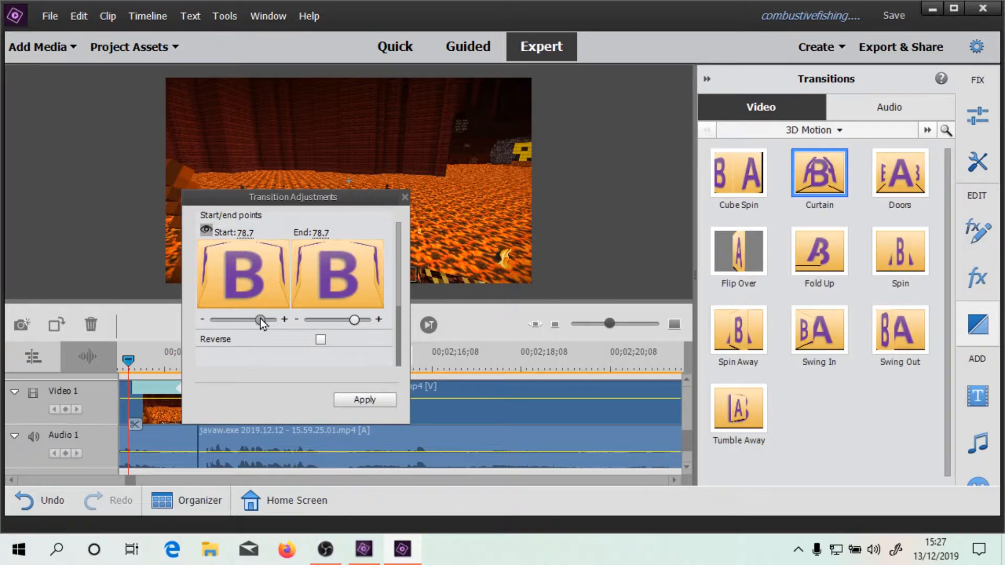
pyautogui.click(359, 401)
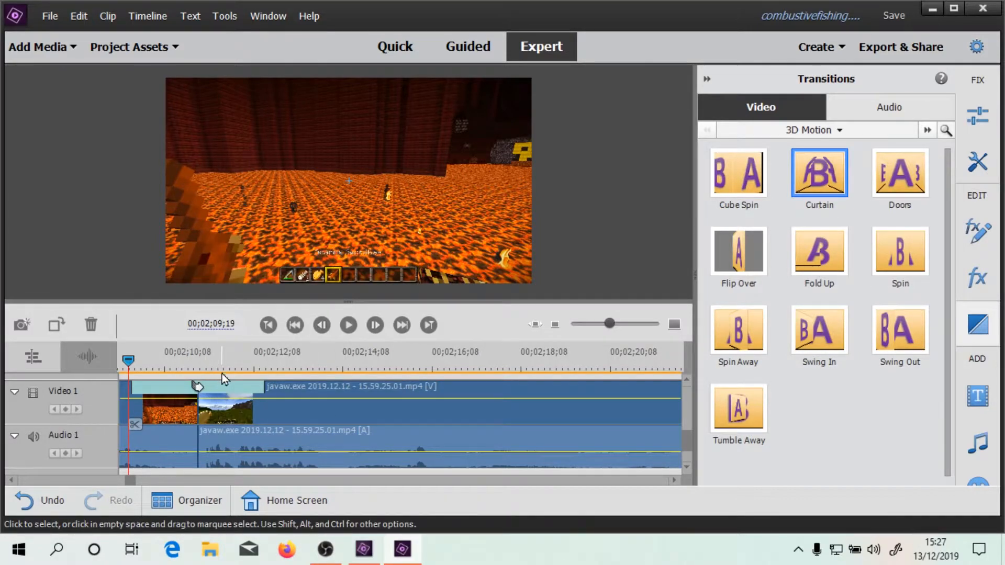
# Step: Play the Curtain transition in the preview monitor, pause after it and scrub back to its early frames
pyautogui.click(348, 326)
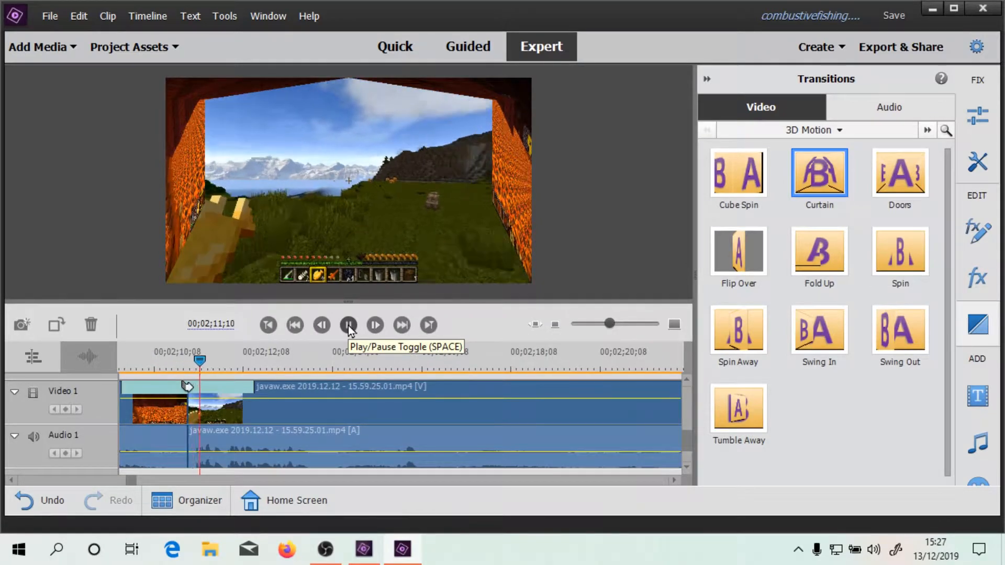
pyautogui.click(348, 325)
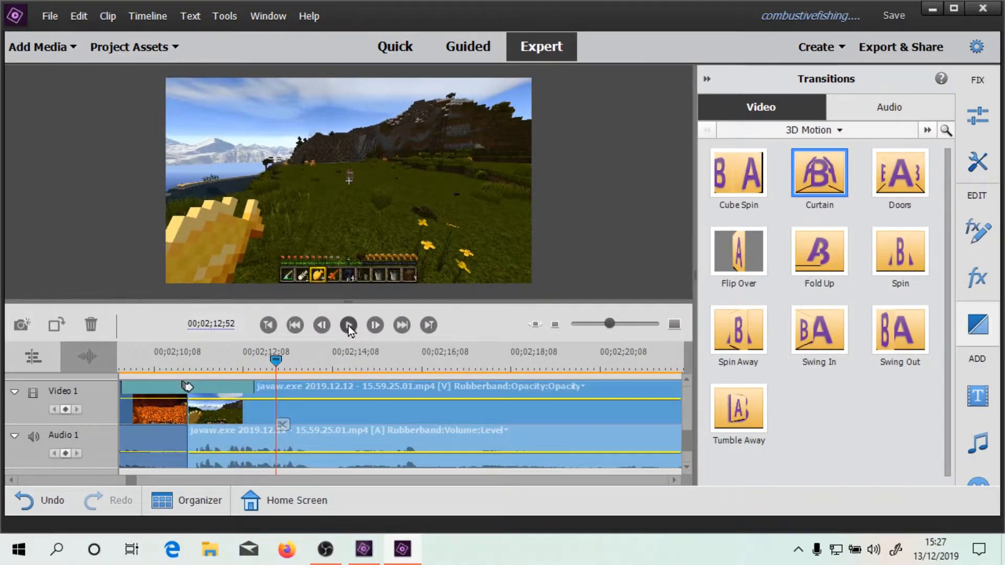
pyautogui.moveTo(273, 360); pyautogui.dragTo(147, 362)
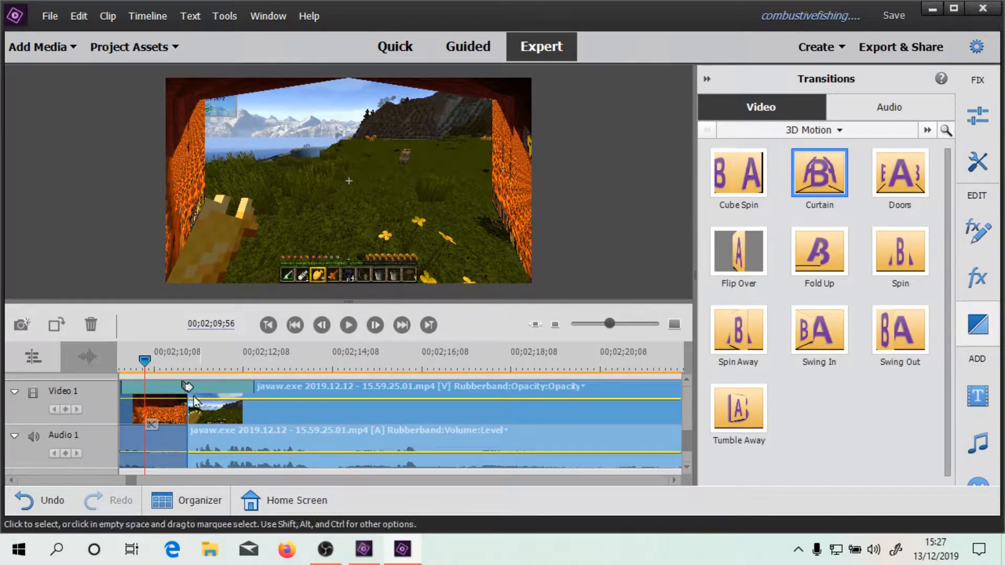
# Step: Set the Curtain transition's start point to 0.0 and its end point to 21.3, and apply the change
pyautogui.click(152, 389)
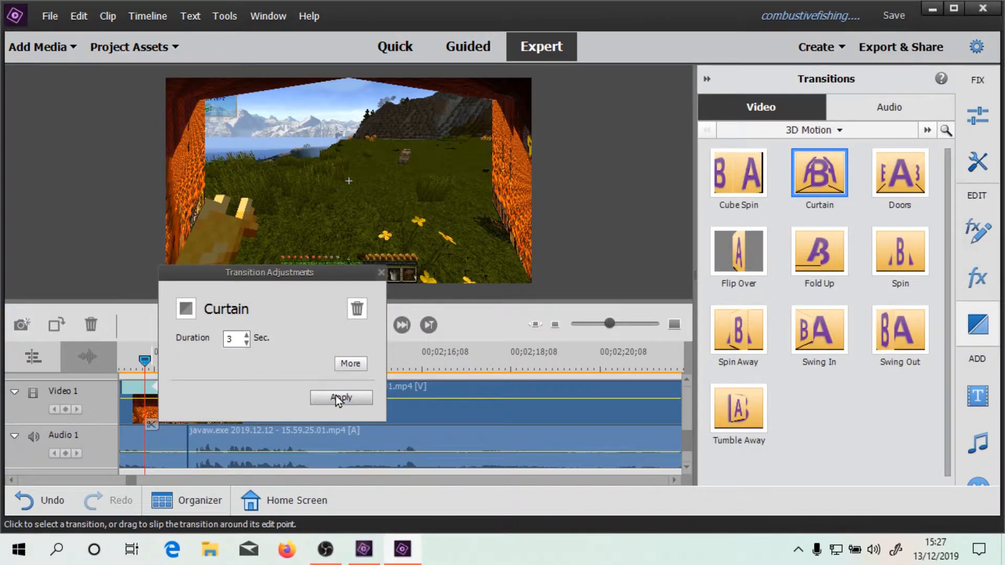
pyautogui.click(350, 363)
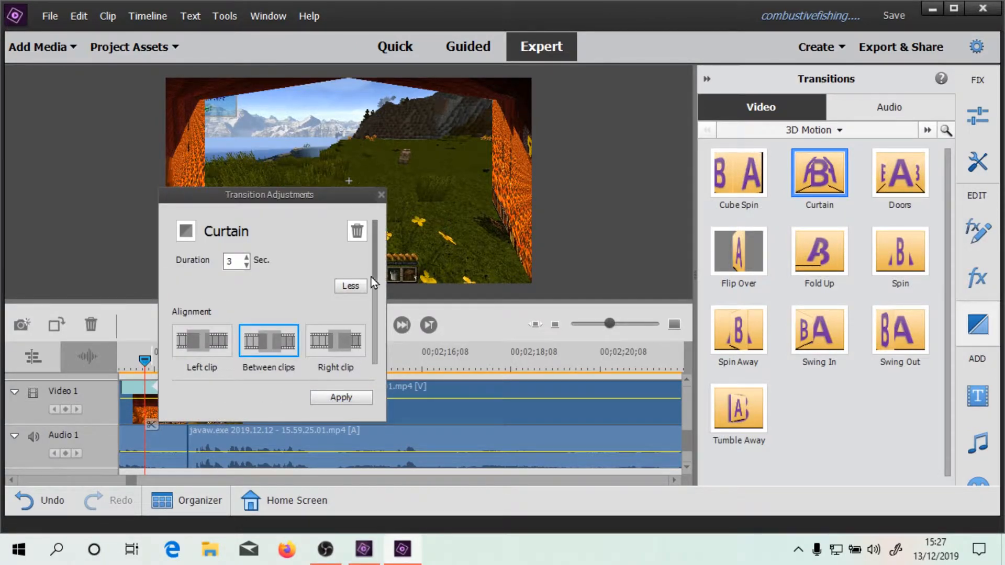
pyautogui.scroll(-2, 374, 259)
pyautogui.moveTo(374, 269); pyautogui.dragTo(378, 349)
pyautogui.moveTo(239, 322); pyautogui.dragTo(170, 318)
pyautogui.moveTo(331, 316); pyautogui.dragTo(298, 316)
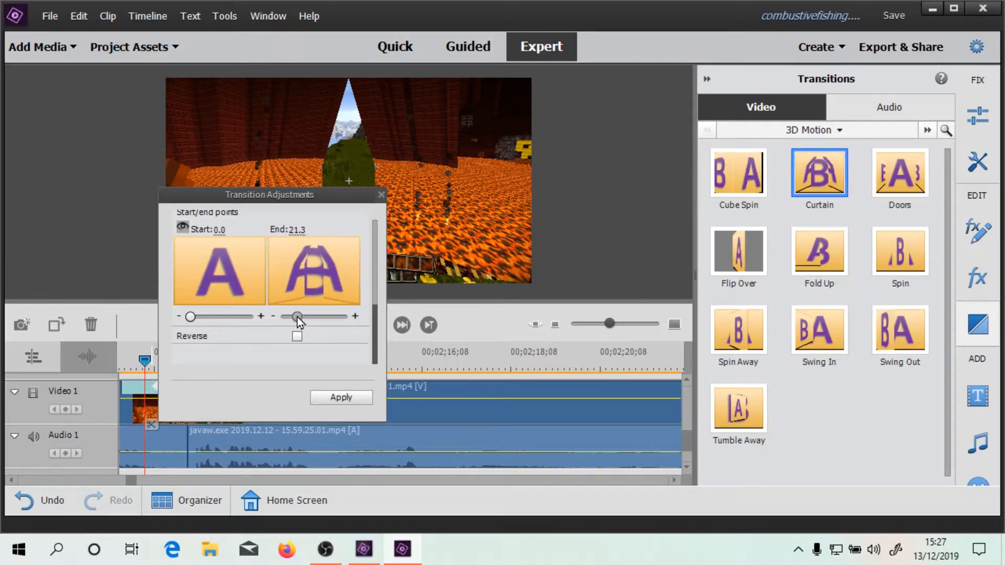
pyautogui.moveTo(374, 330)
pyautogui.mouseDown()
pyautogui.moveTo(375, 237)
pyautogui.moveTo(368, 339)
pyautogui.mouseUp()
pyautogui.click(342, 403)
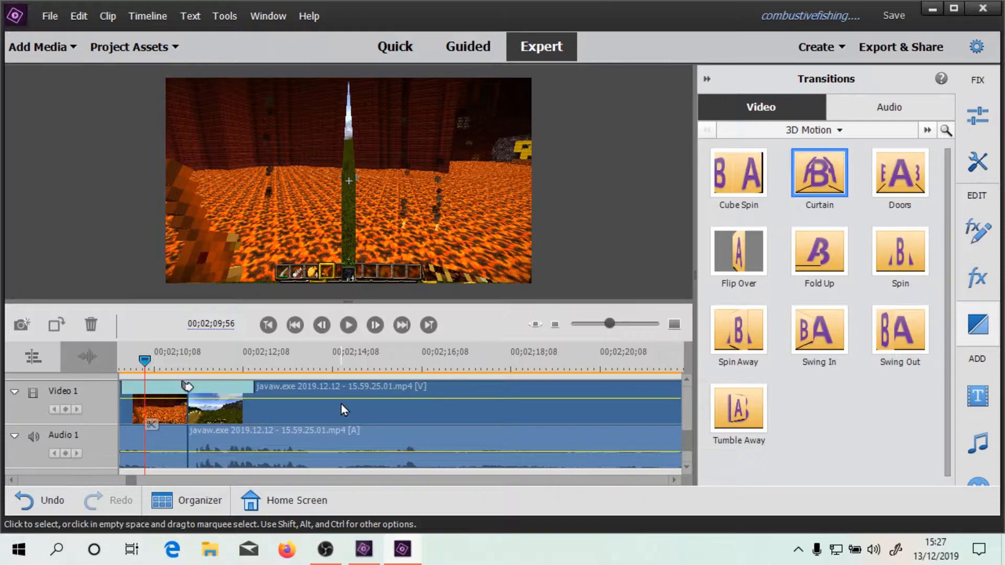
# Step: Place the playhead just before the Curtain transition, play through it and pause in the grassland clip
pyautogui.moveTo(145, 361); pyautogui.dragTo(120, 366)
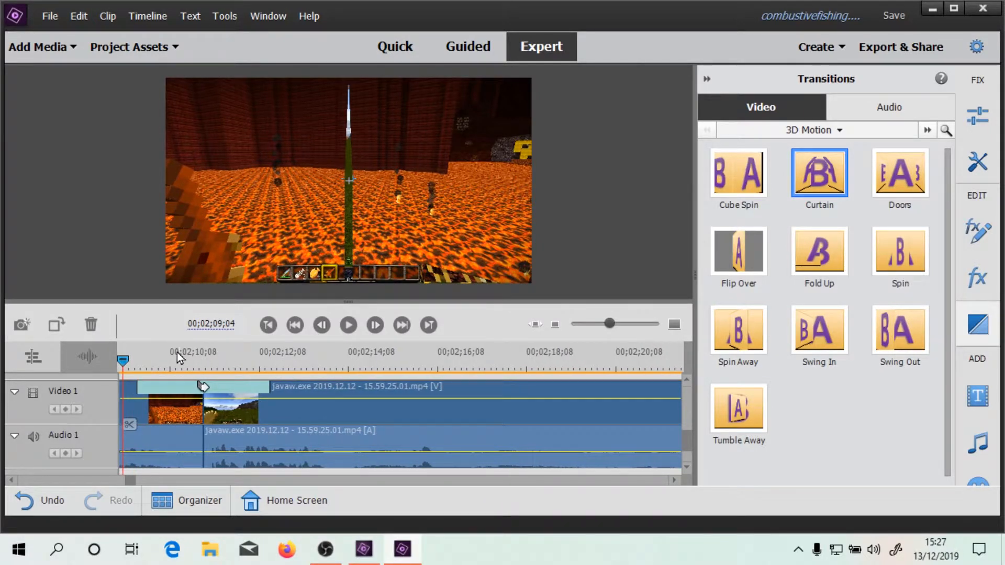
pyautogui.click(124, 363)
pyautogui.moveTo(125, 368); pyautogui.dragTo(135, 366)
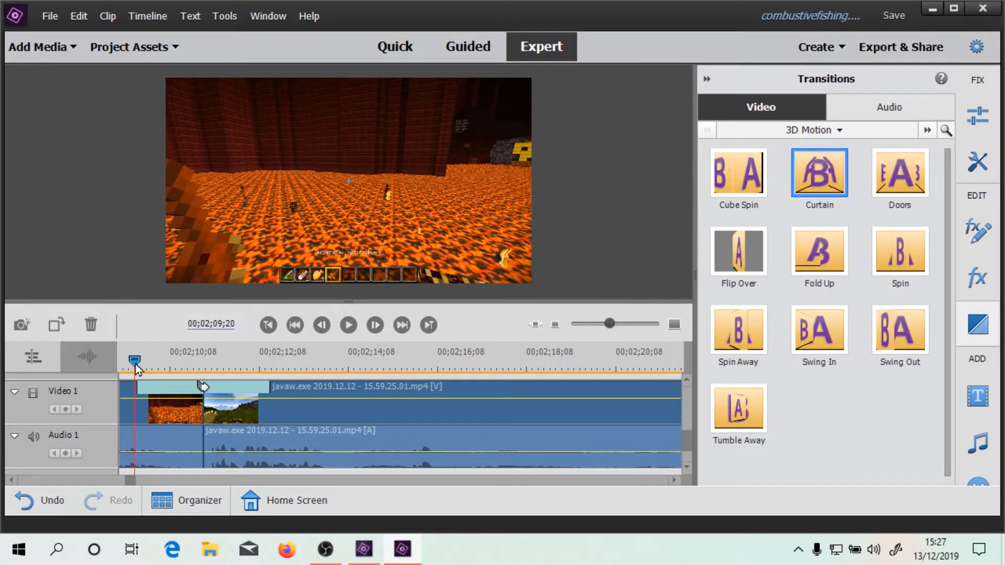
pyautogui.click(349, 333)
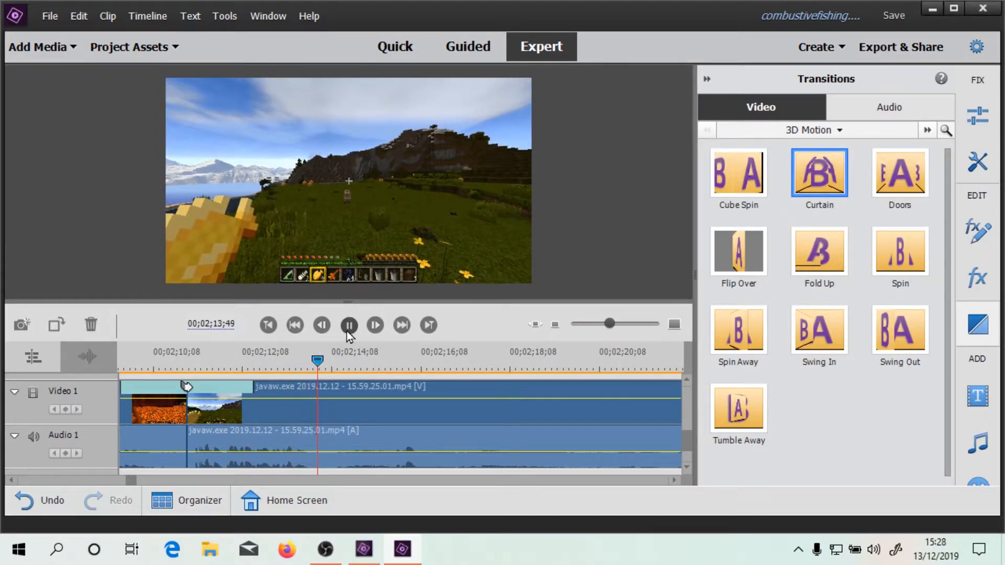
pyautogui.click(347, 331)
# Step: Scrub the playhead from the Curtain transition's start to its end and back to examine how the effect progresses
pyautogui.moveTo(607, 326); pyautogui.dragTo(602, 325)
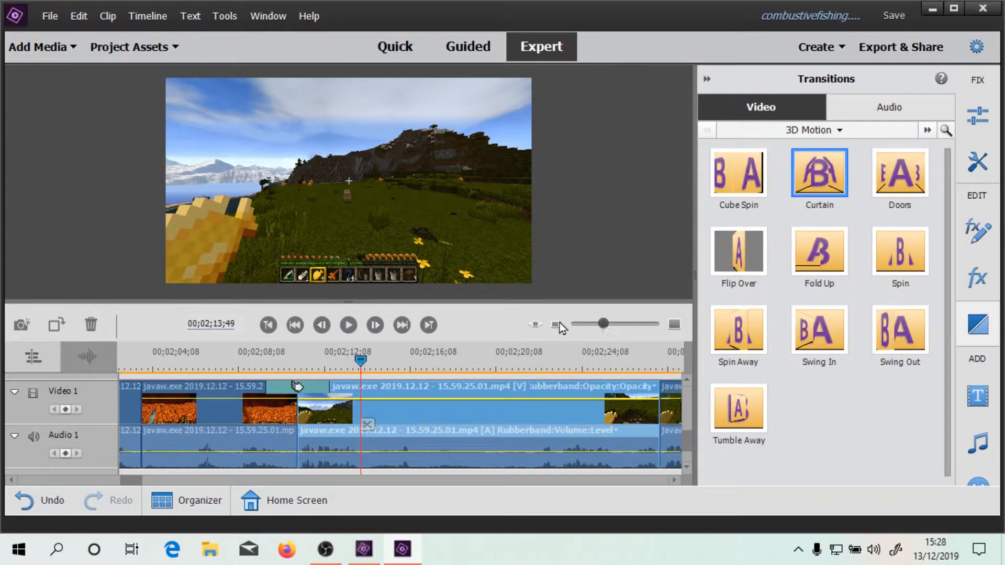
pyautogui.moveTo(367, 361); pyautogui.dragTo(266, 361)
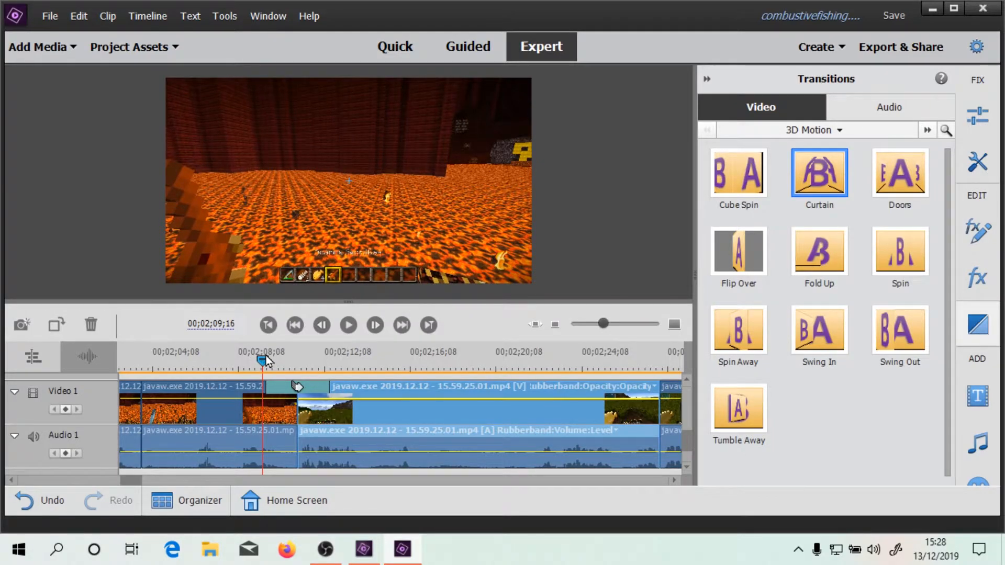
pyautogui.moveTo(266, 361); pyautogui.dragTo(332, 367)
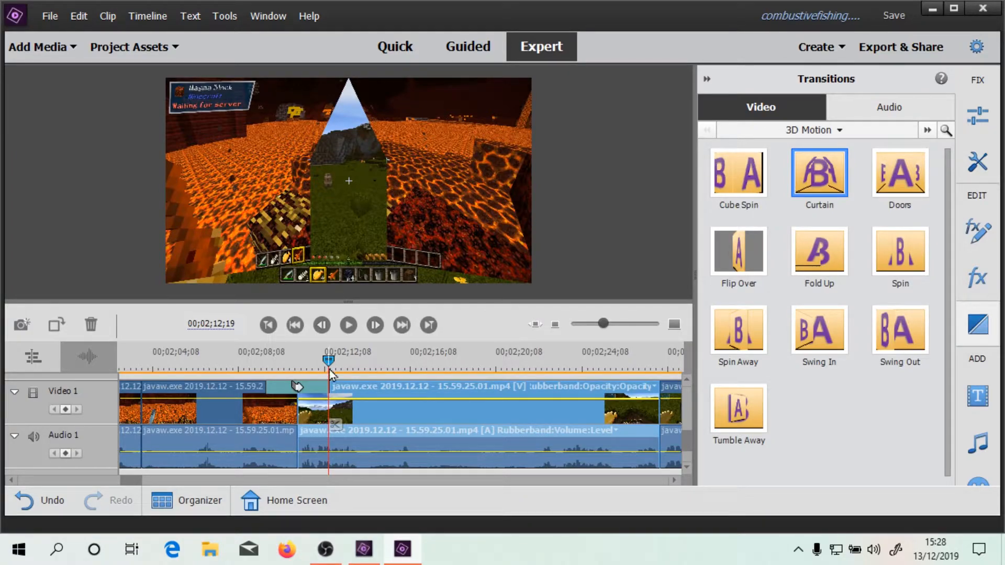
pyautogui.moveTo(306, 371); pyautogui.dragTo(249, 362)
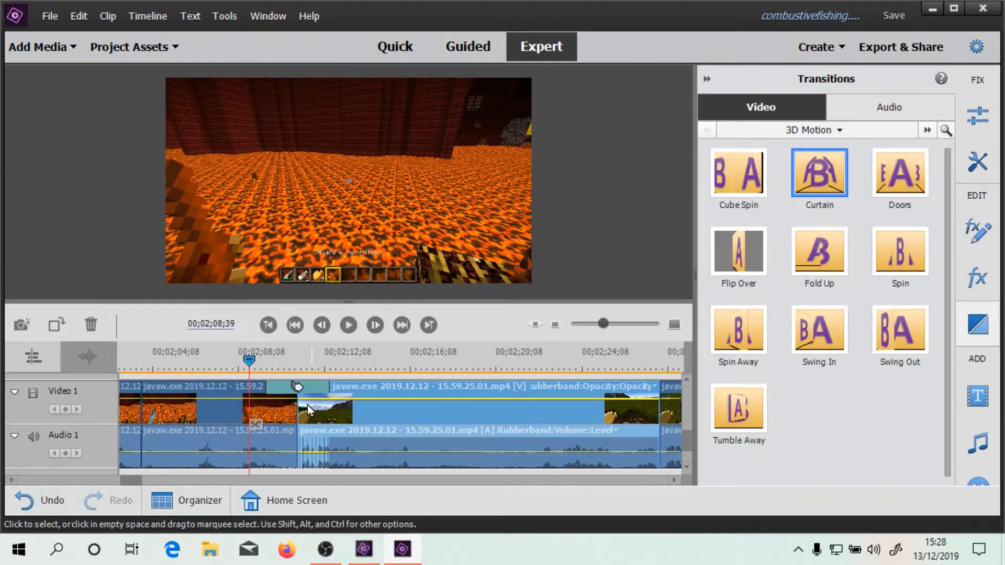
# Step: Delete the Curtain transition from the cut between the lava and grassland clips
pyautogui.click(263, 413)
pyautogui.click(288, 387)
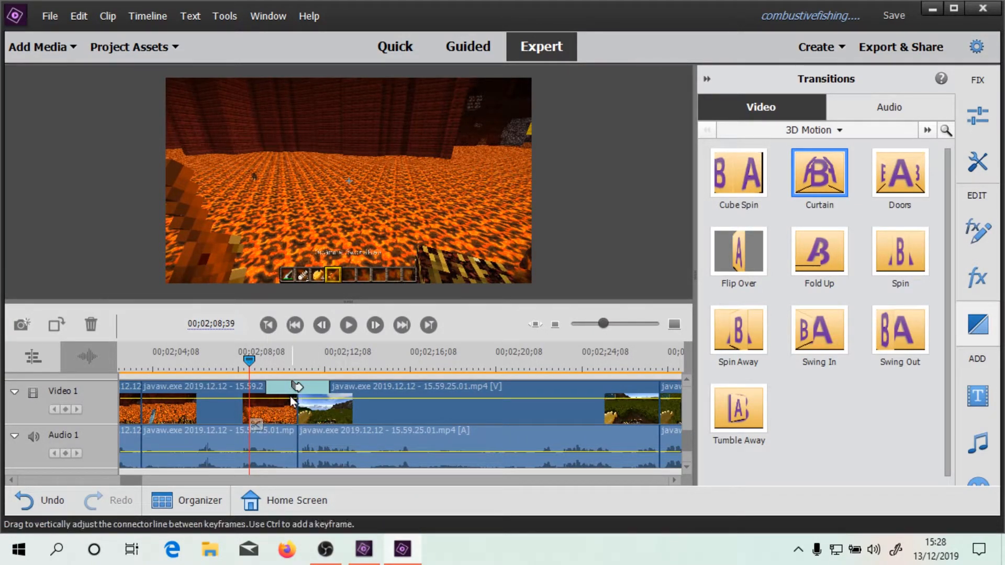
pyautogui.rightClick(281, 387)
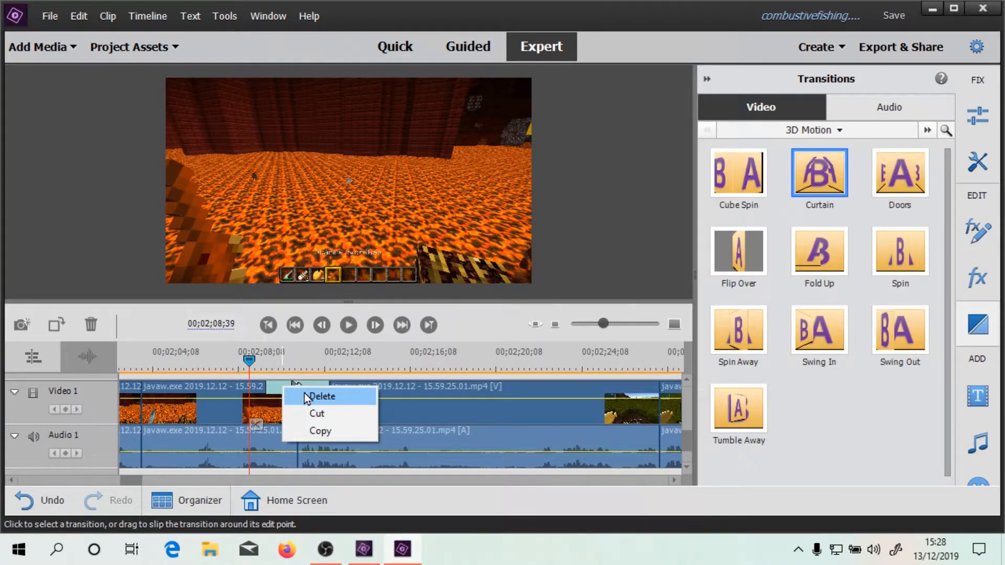
pyautogui.click(304, 395)
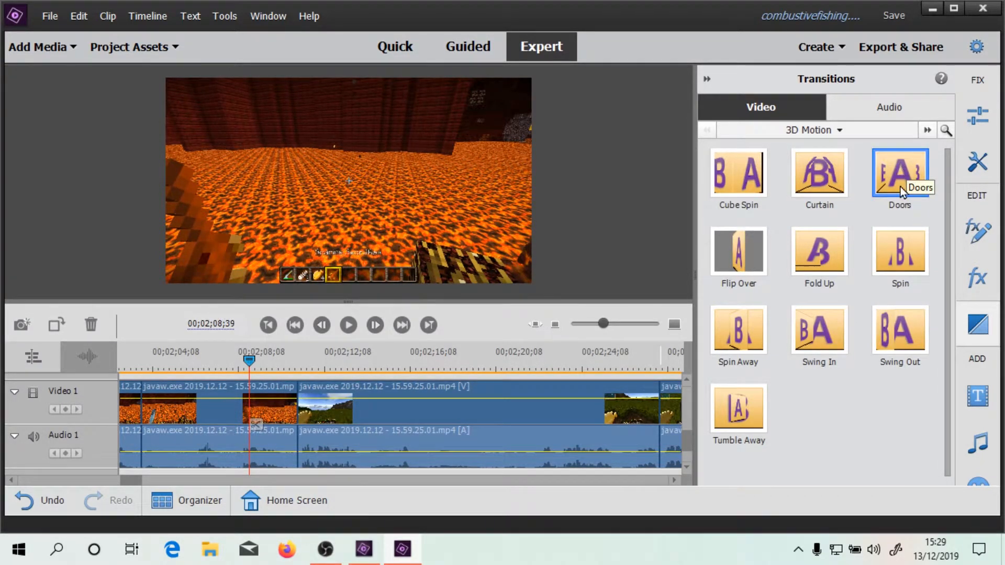
# Step: Add a 3-second Doors transition aligned between the lava and grassland clips, checking its border, reverse and anti-aliasing options before applying
pyautogui.moveTo(840, 193); pyautogui.dragTo(416, 412)
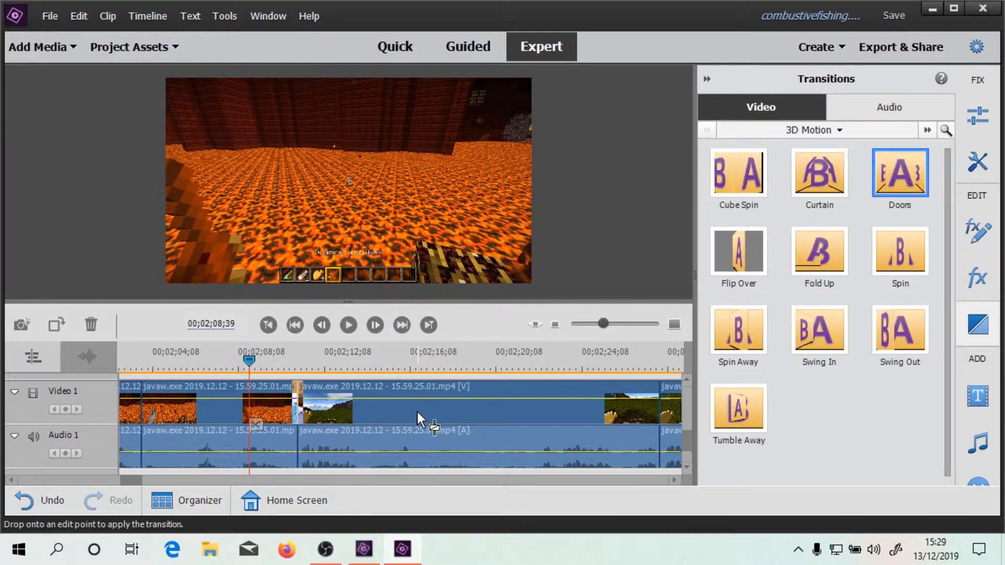
pyautogui.moveTo(316, 390); pyautogui.dragTo(301, 397)
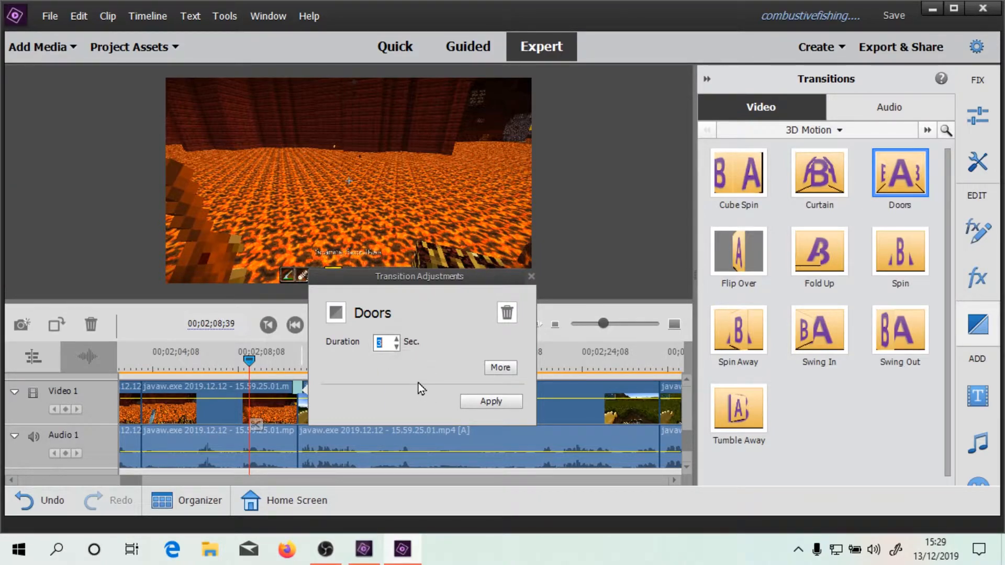
pyautogui.click(500, 369)
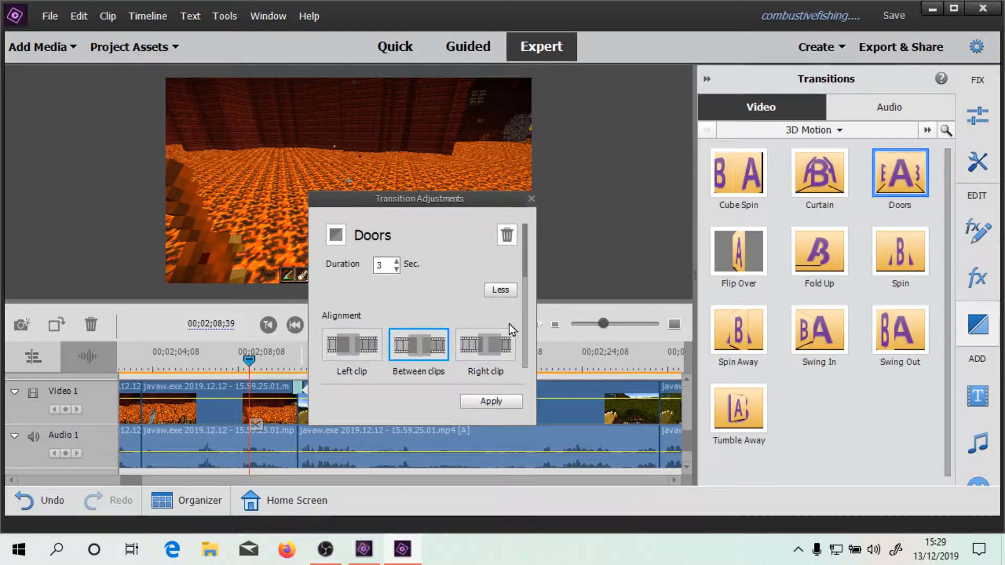
pyautogui.scroll(-3, 509, 324)
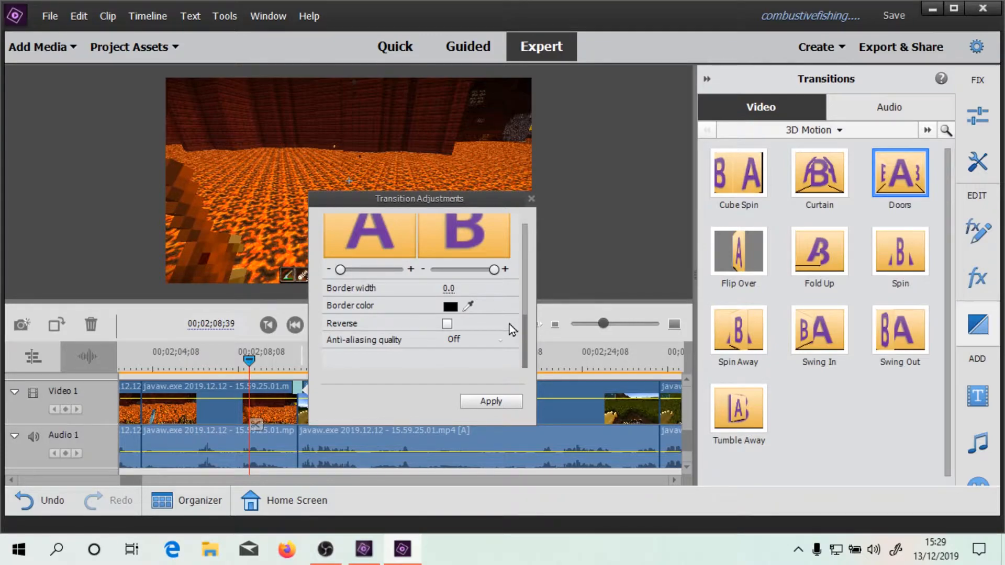
pyautogui.scroll(3, 510, 325)
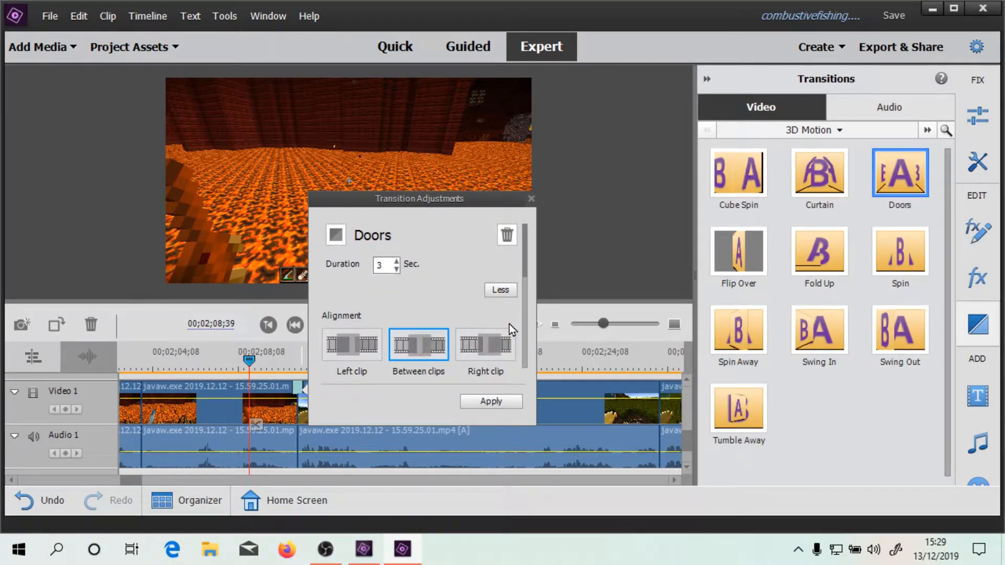
pyautogui.scroll(-3, 510, 324)
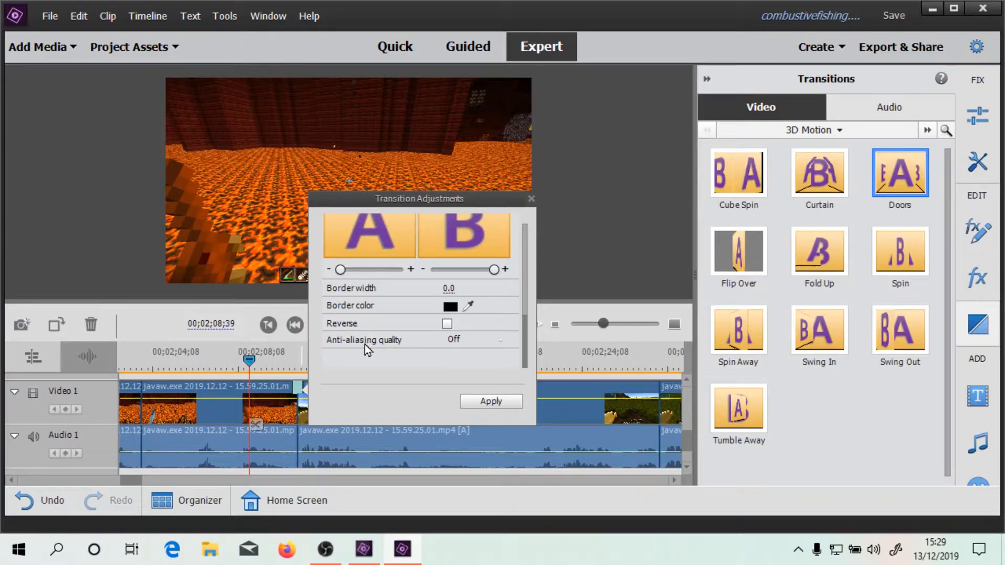
pyautogui.click(455, 342)
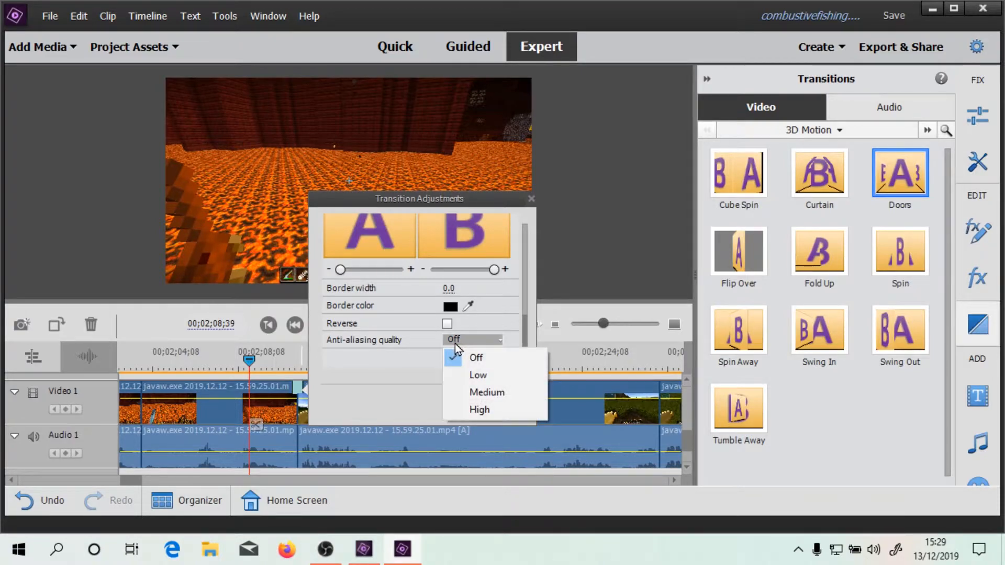
pyautogui.click(383, 360)
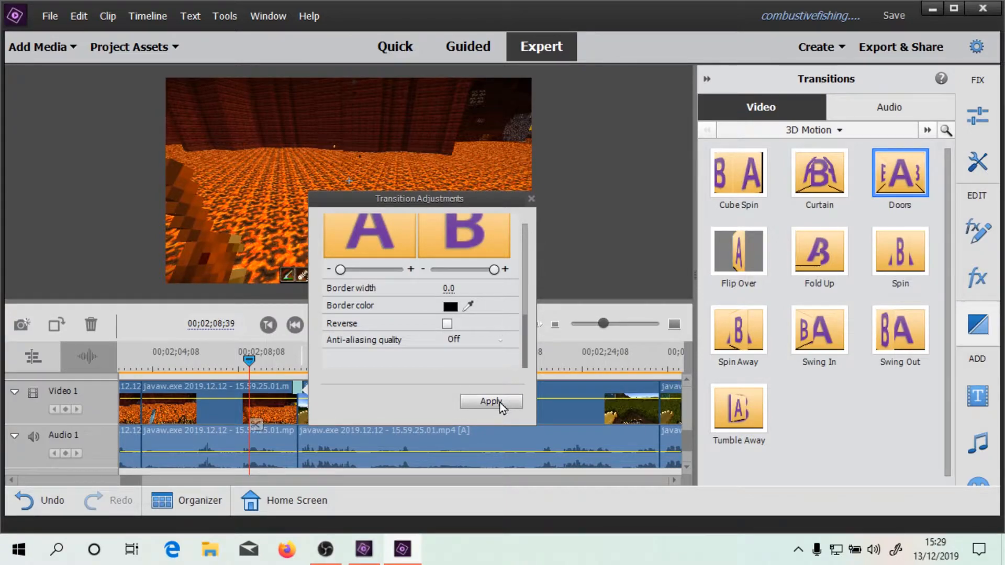
pyautogui.scroll(5, 497, 368)
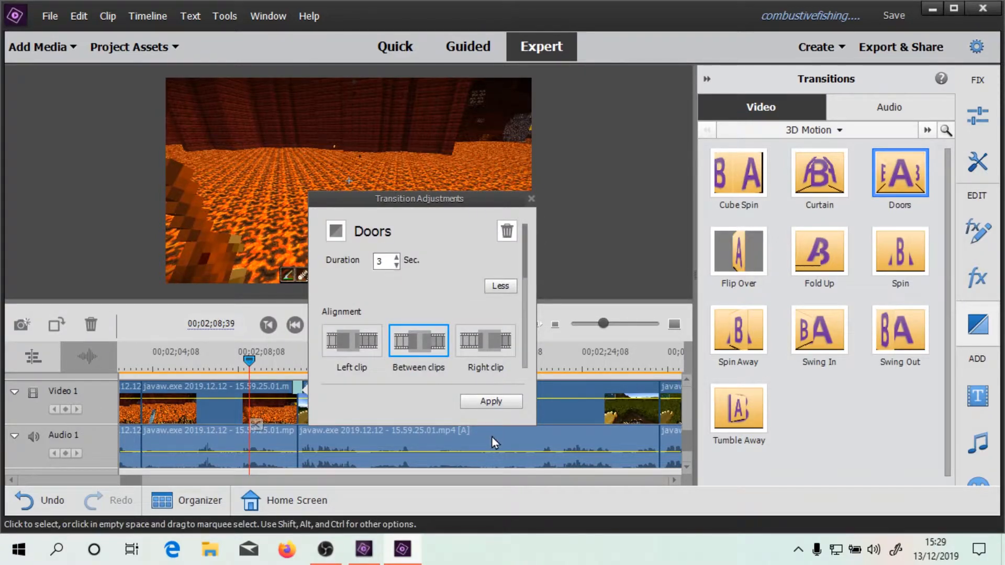
pyautogui.click(491, 402)
# Step: Place the playhead just before the Doors transition, play through it and pause in the grassland clip
pyautogui.click(261, 360)
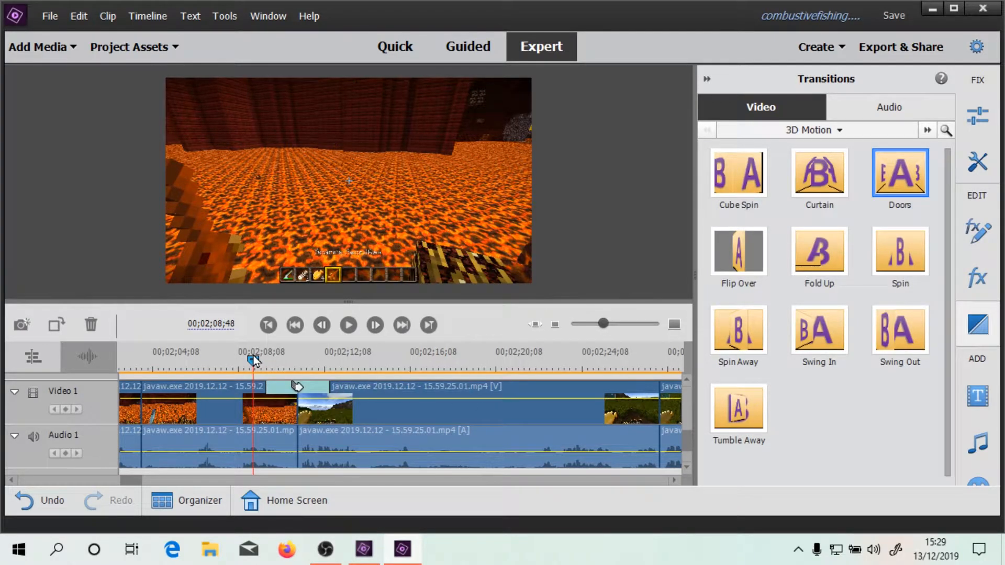
pyautogui.click(350, 327)
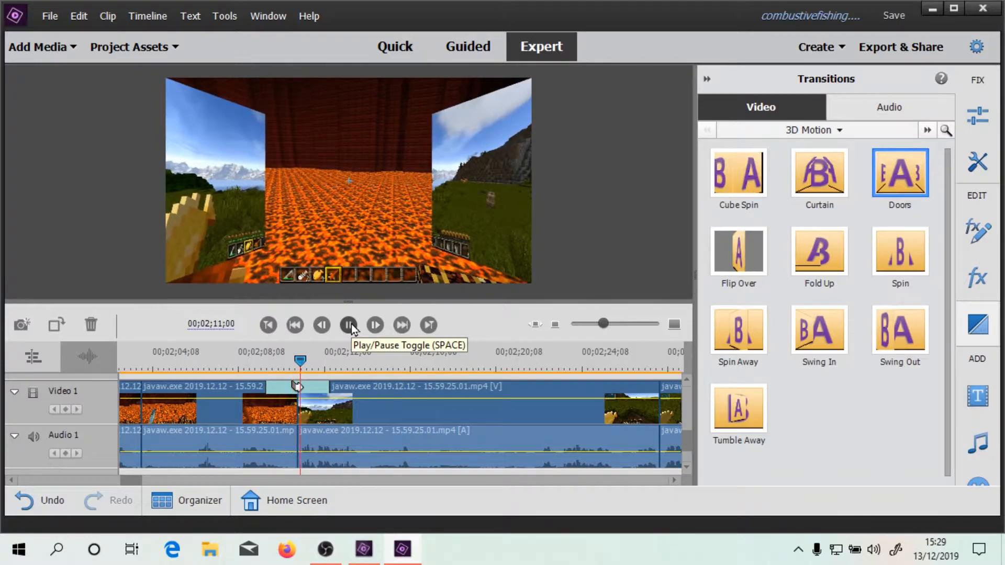
pyautogui.click(348, 325)
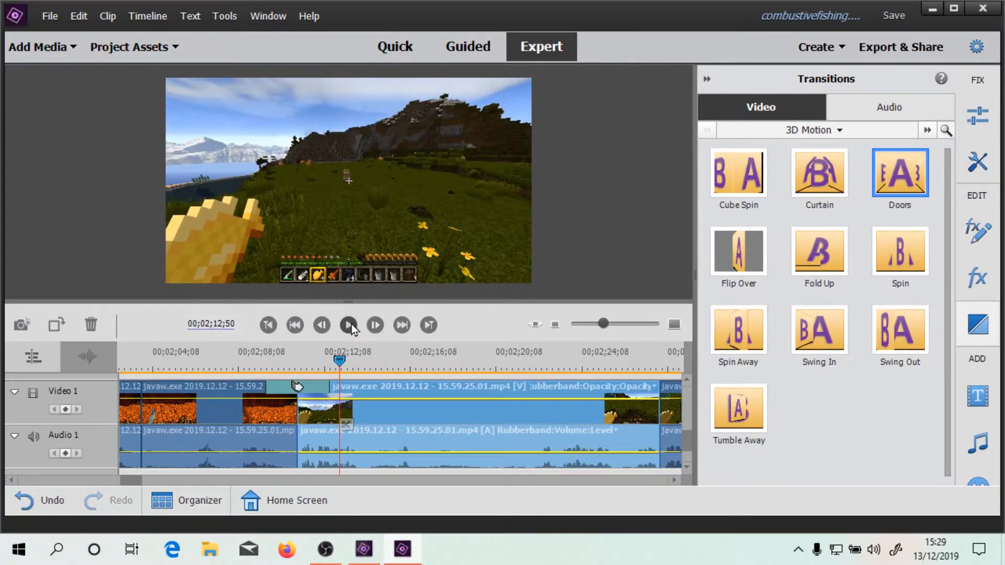
# Step: With the playhead inside the Doors transition, reopen its adjustments and raise the border width from small trial values to the maximum of 100
pyautogui.moveTo(339, 361); pyautogui.dragTo(275, 355)
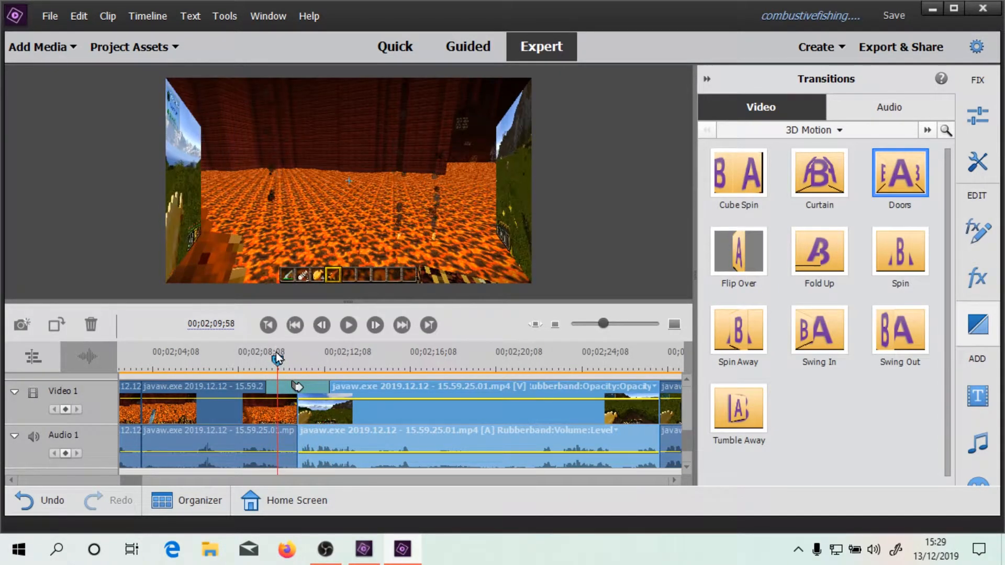
pyautogui.doubleClick(281, 389)
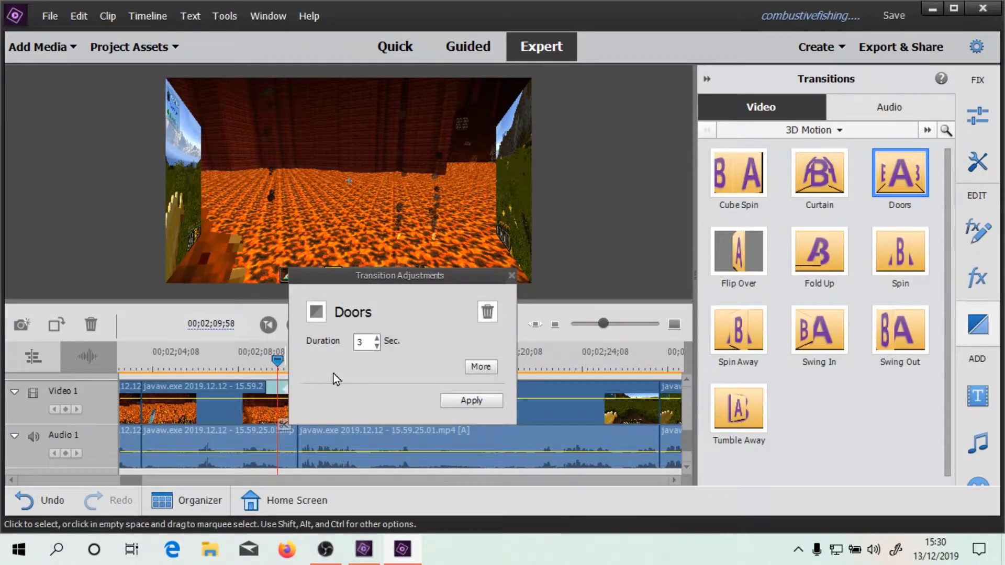
pyautogui.click(480, 366)
pyautogui.scroll(-3, 489, 340)
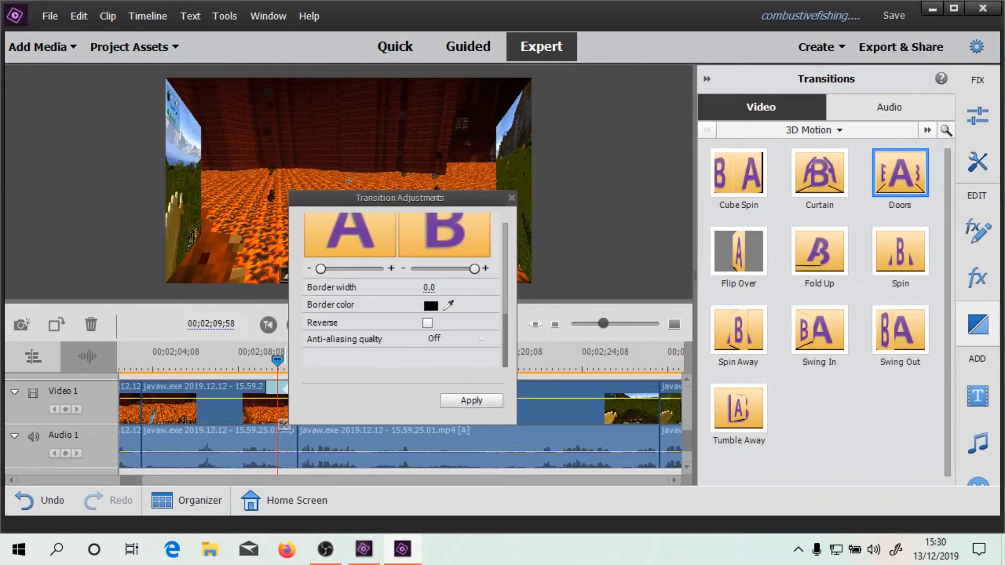
pyautogui.moveTo(430, 287); pyautogui.dragTo(465, 287)
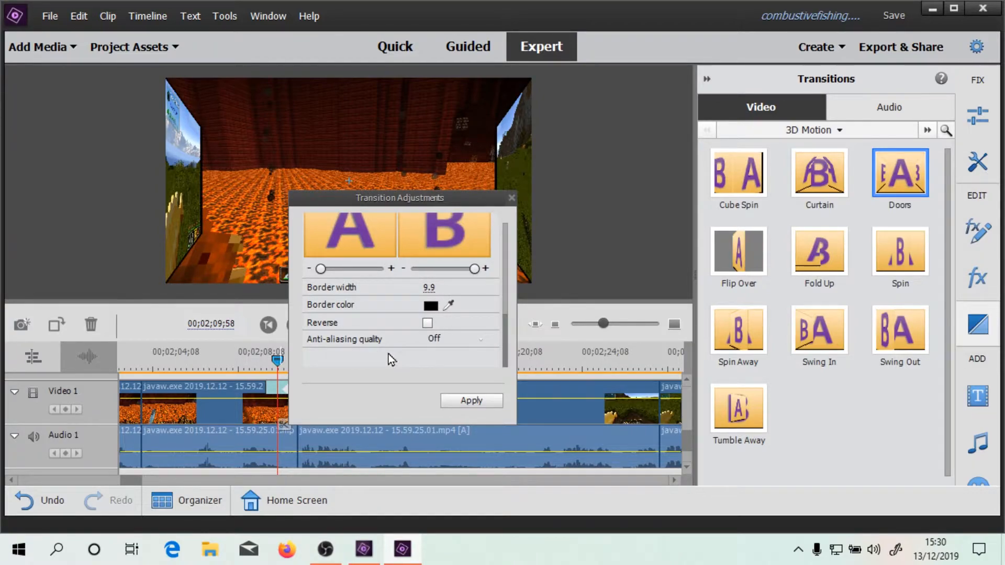
pyautogui.click(431, 287)
pyautogui.write('50')
pyautogui.click(434, 287)
pyautogui.write('200')
pyautogui.press('Return')
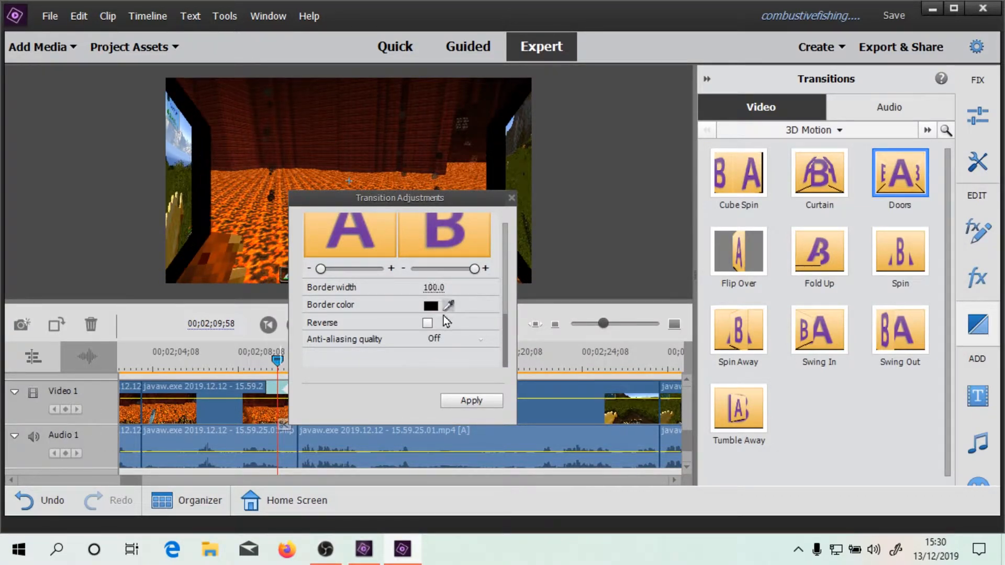
# Step: Set the Doors transition's border color to light blue 52BBD6 and apply the adjustments
pyautogui.click(431, 306)
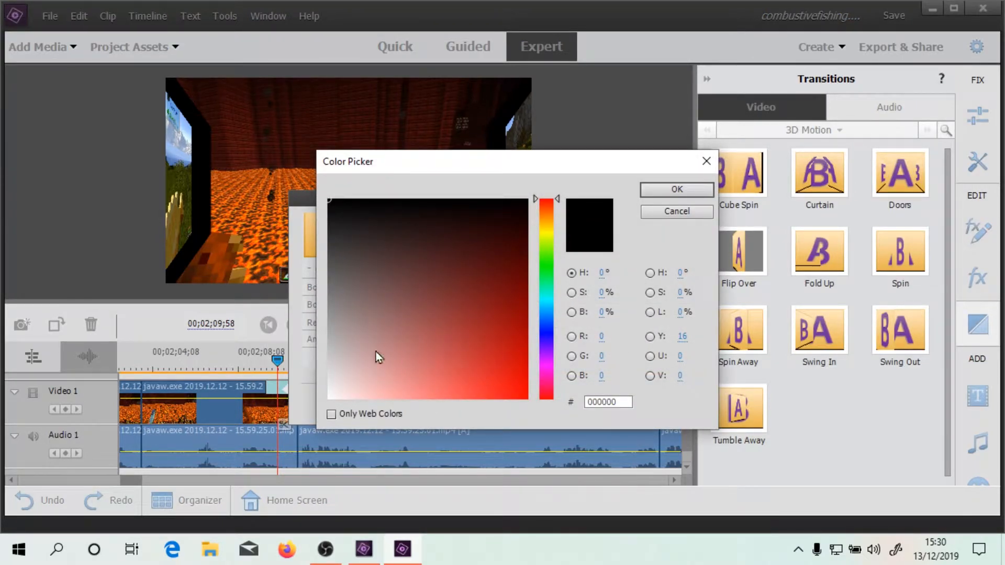
pyautogui.click(332, 392)
pyautogui.click(329, 391)
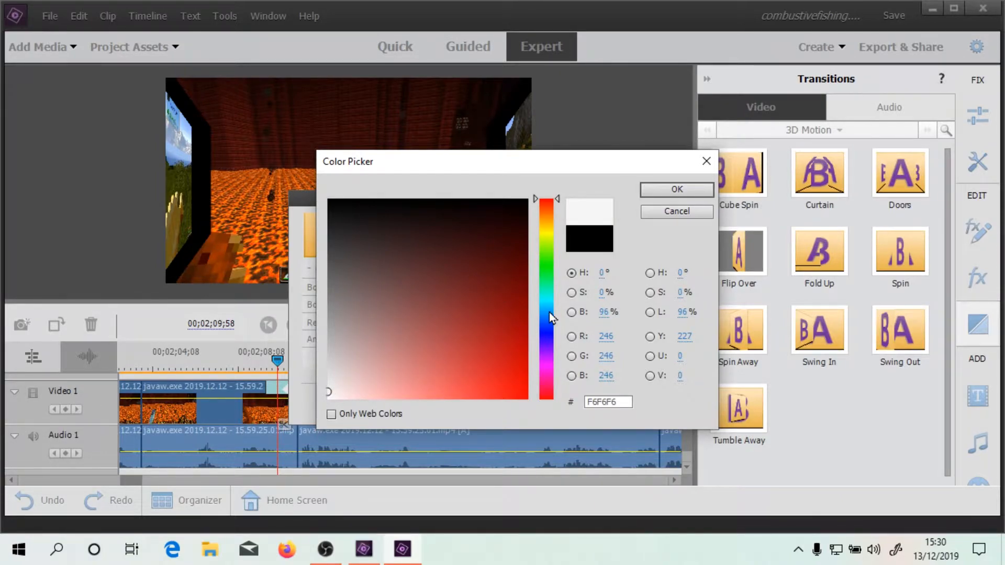
pyautogui.moveTo(548, 312)
pyautogui.mouseDown()
pyautogui.moveTo(548, 300)
pyautogui.moveTo(551, 312)
pyautogui.mouseUp()
pyautogui.moveTo(476, 358)
pyautogui.mouseDown()
pyautogui.moveTo(529, 359)
pyautogui.moveTo(513, 338)
pyautogui.moveTo(498, 367)
pyautogui.moveTo(488, 363)
pyautogui.moveTo(481, 378)
pyautogui.moveTo(473, 361)
pyautogui.moveTo(472, 371)
pyautogui.mouseUp()
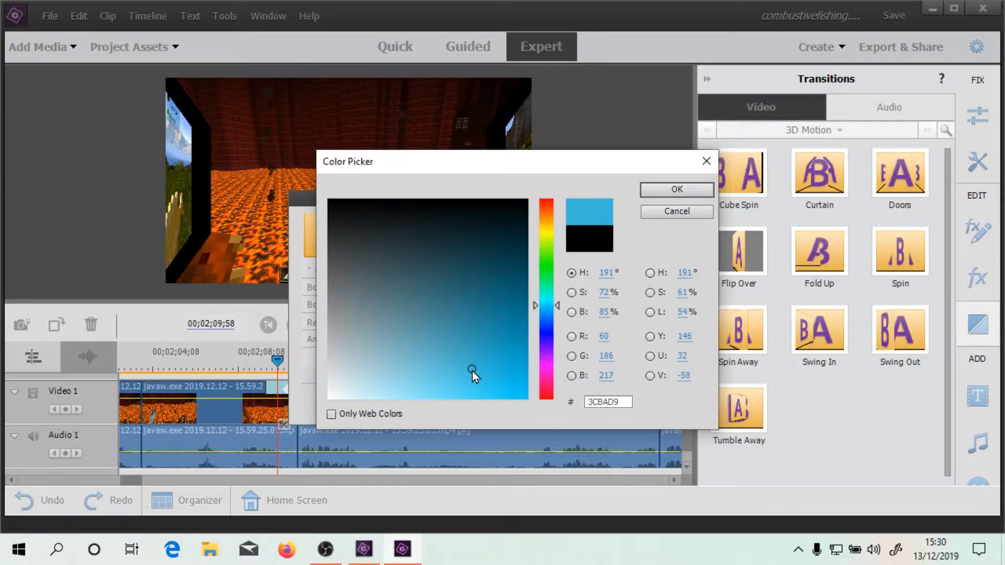
pyautogui.moveTo(682, 311)
pyautogui.mouseDown()
pyautogui.moveTo(710, 311)
pyautogui.moveTo(680, 312)
pyautogui.moveTo(720, 323)
pyautogui.moveTo(687, 328)
pyautogui.moveTo(706, 327)
pyautogui.moveTo(695, 327)
pyautogui.mouseUp()
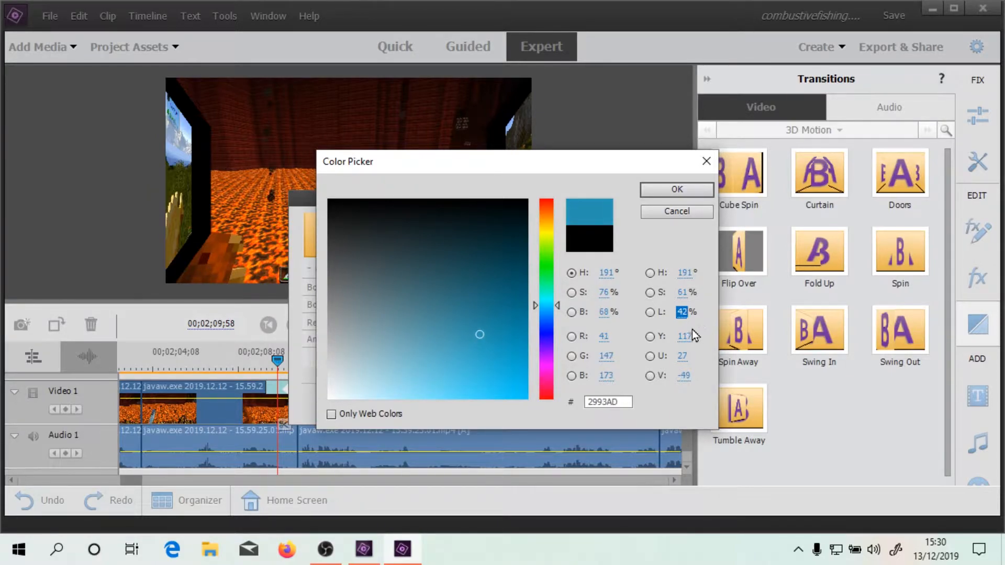
pyautogui.click(650, 312)
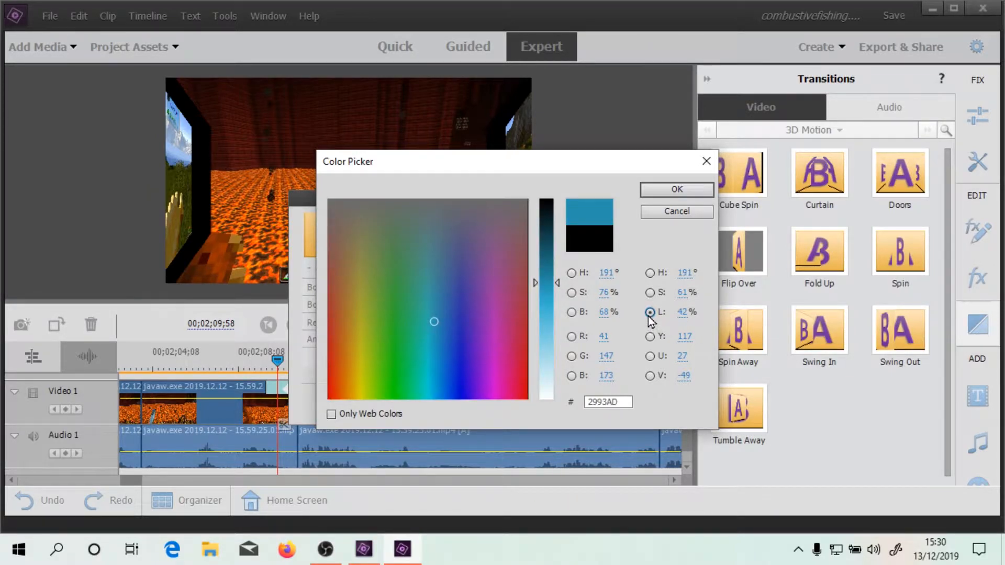
pyautogui.moveTo(558, 287); pyautogui.dragTo(558, 322)
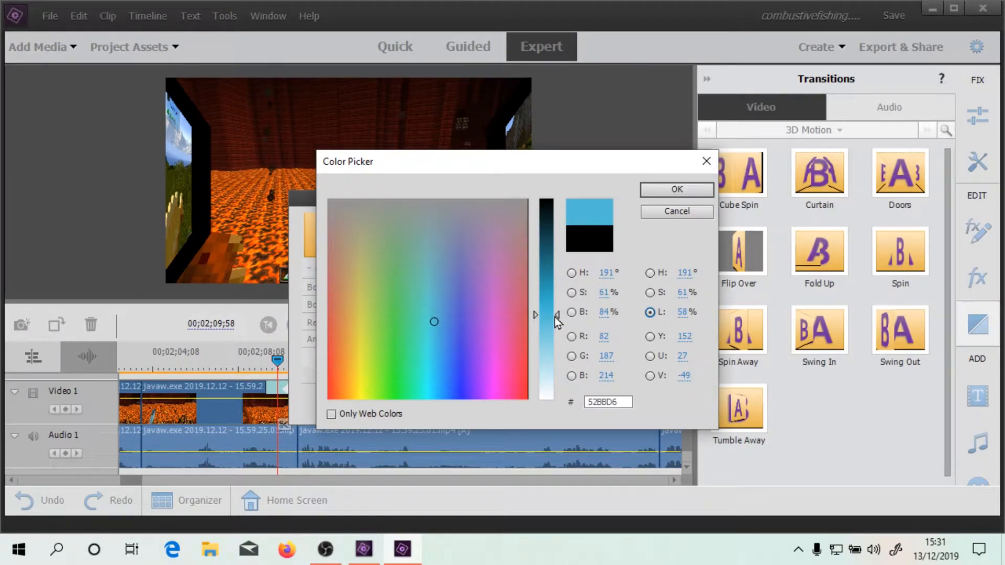
pyautogui.click(670, 189)
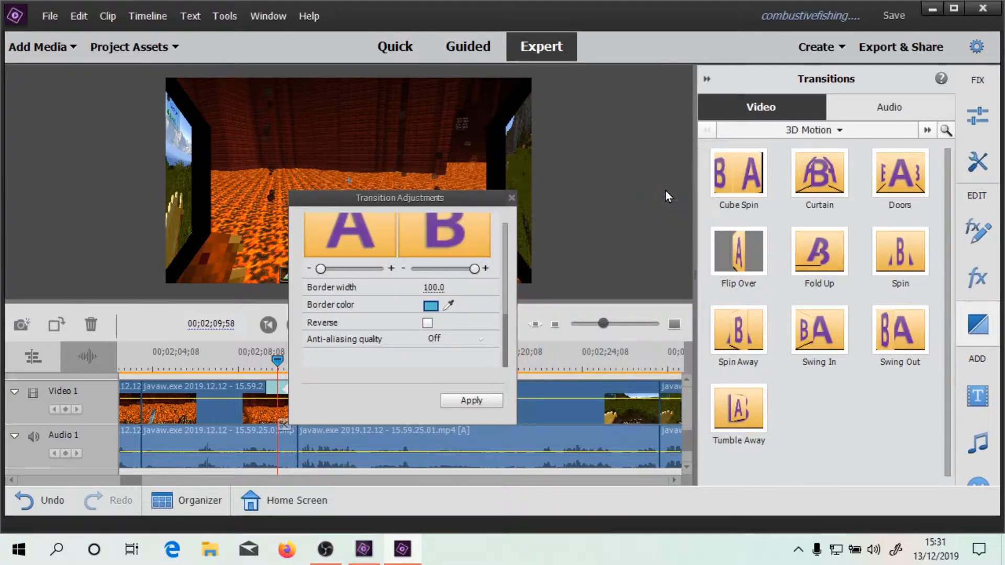
pyautogui.click(463, 407)
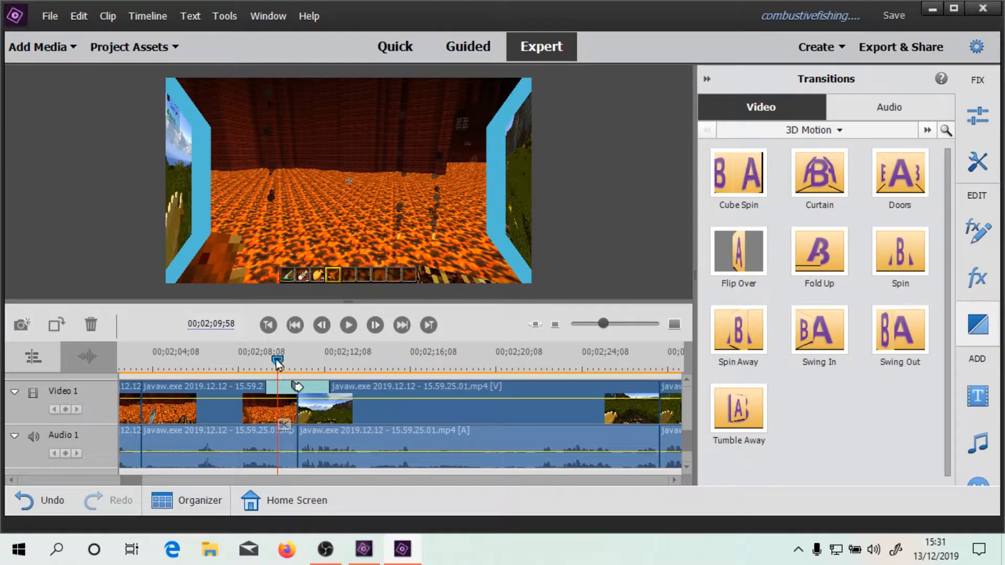
# Step: Play the blue-bordered Doors transition twice from just before its start, returning the playhead to the lava clip after each playback
pyautogui.moveTo(277, 361); pyautogui.dragTo(262, 360)
pyautogui.click(349, 325)
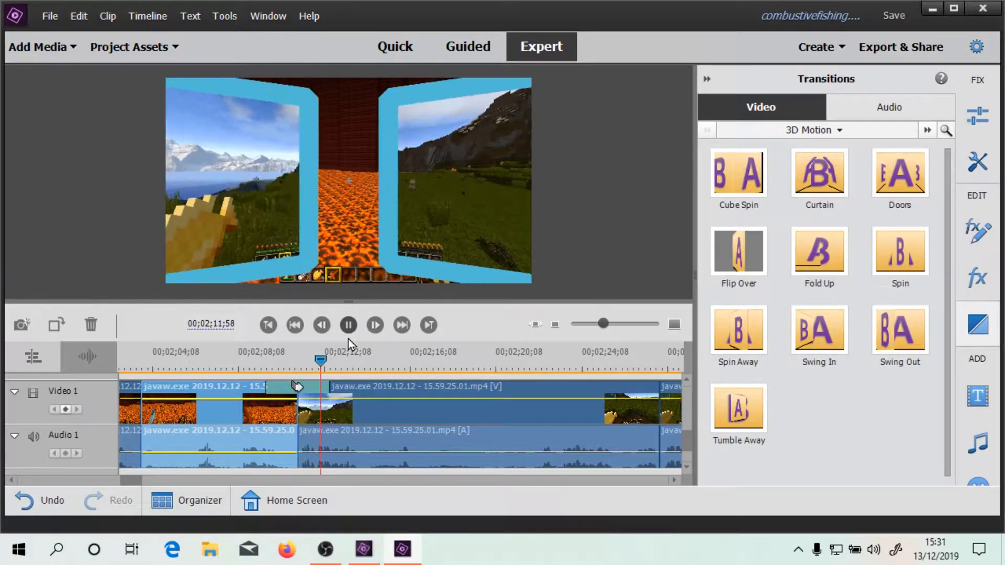
pyautogui.click(348, 324)
pyautogui.moveTo(361, 364); pyautogui.dragTo(261, 367)
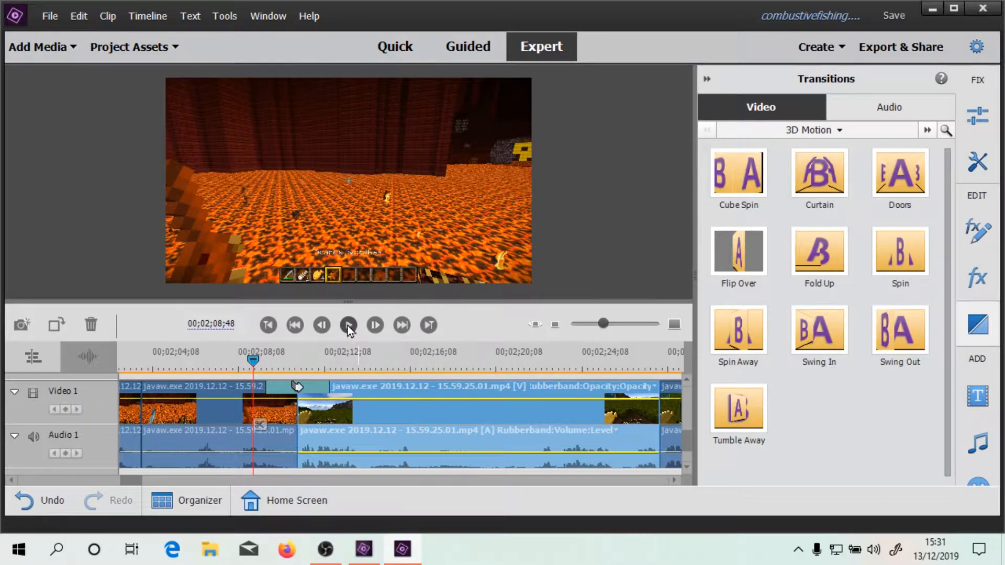
pyautogui.press('space')
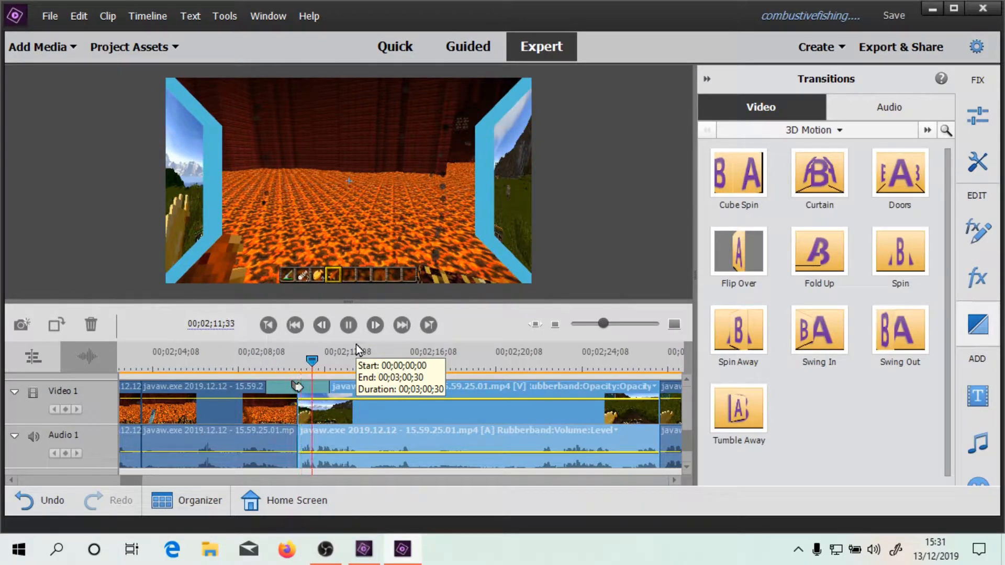
pyautogui.click(348, 325)
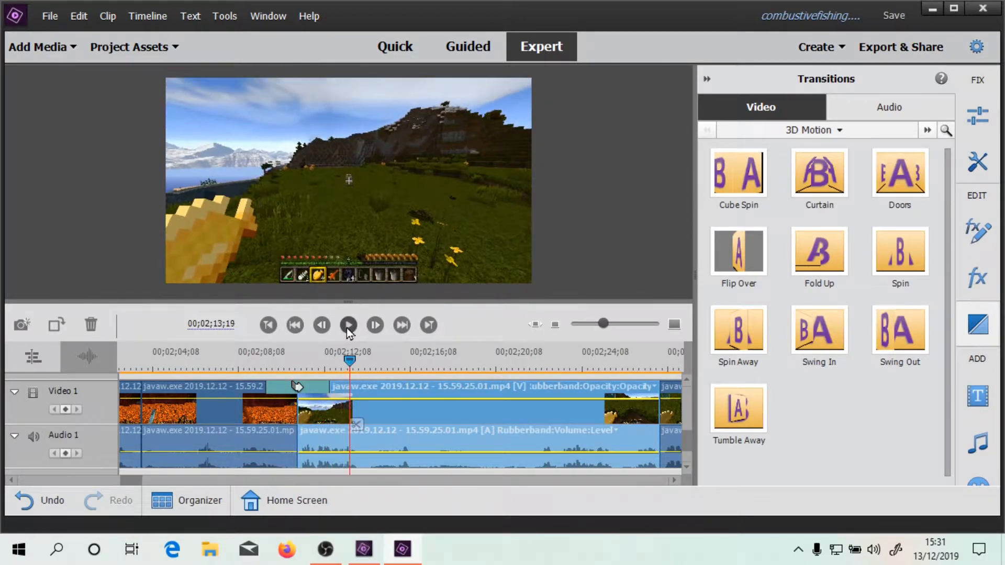
pyautogui.moveTo(348, 366); pyautogui.dragTo(256, 360)
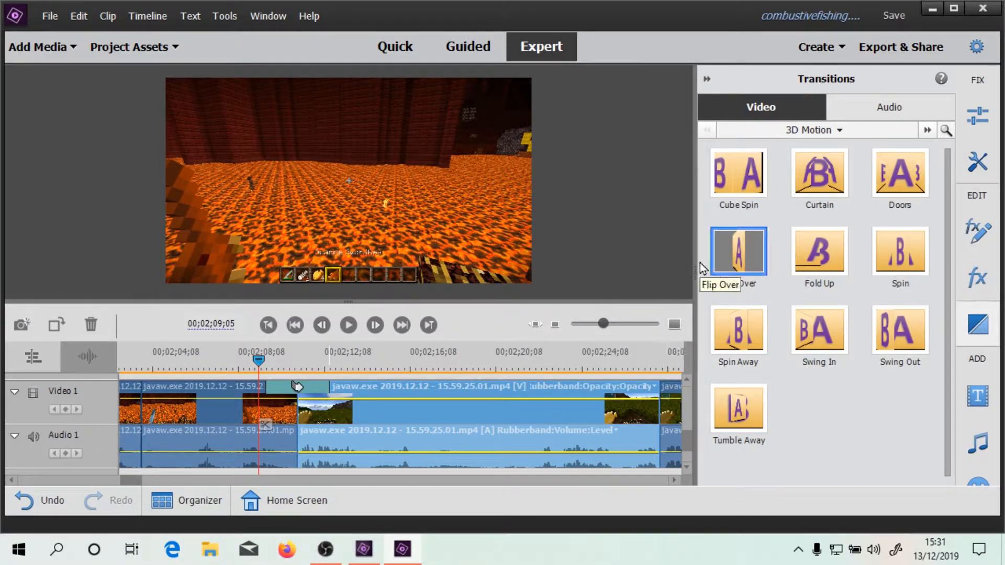
# Step: Collapse the transitions list, preview the Doors transition in full screen, exit and return the playhead to just before the transition
pyautogui.click(706, 80)
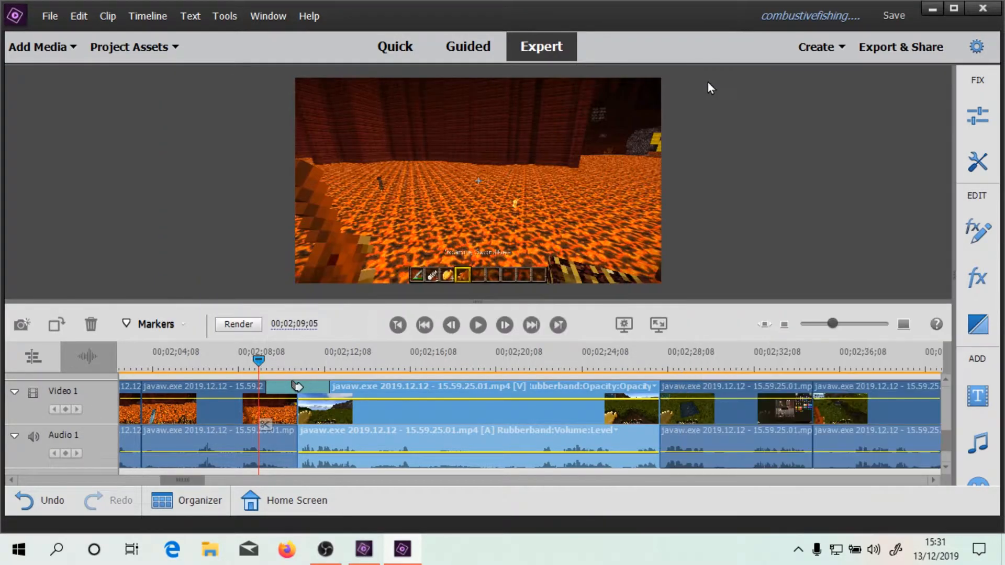
pyautogui.click(658, 325)
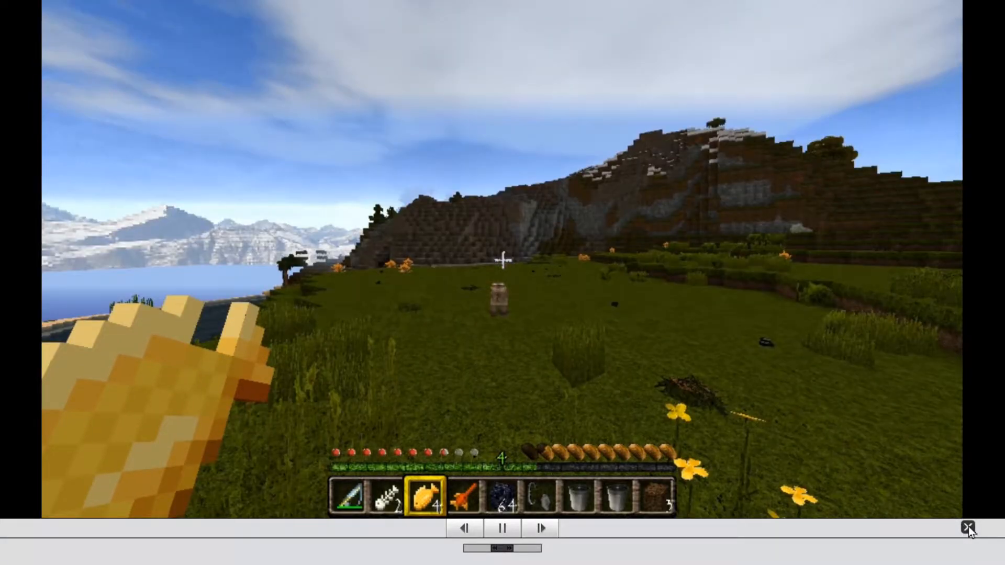
pyautogui.click(967, 527)
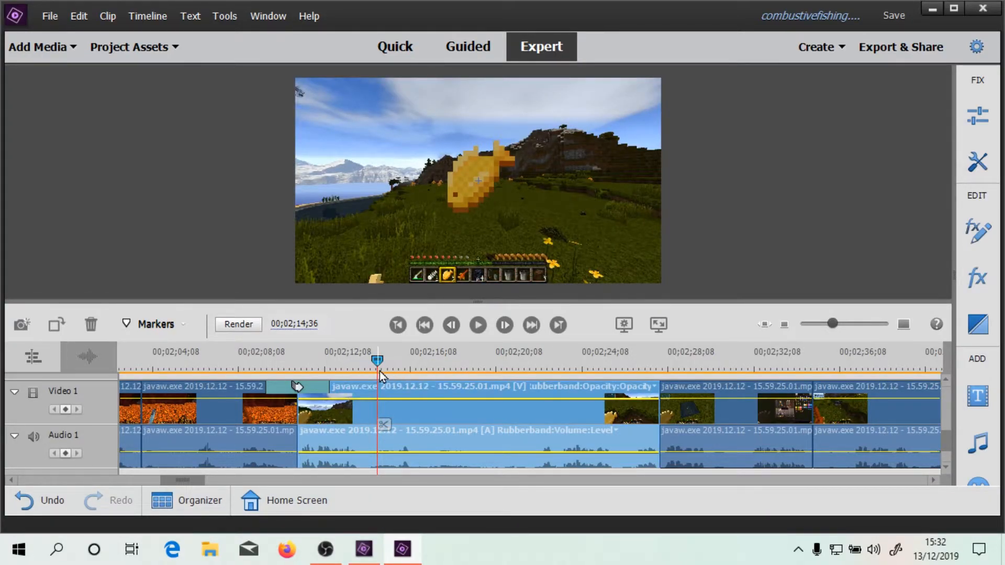
pyautogui.moveTo(376, 359); pyautogui.dragTo(254, 361)
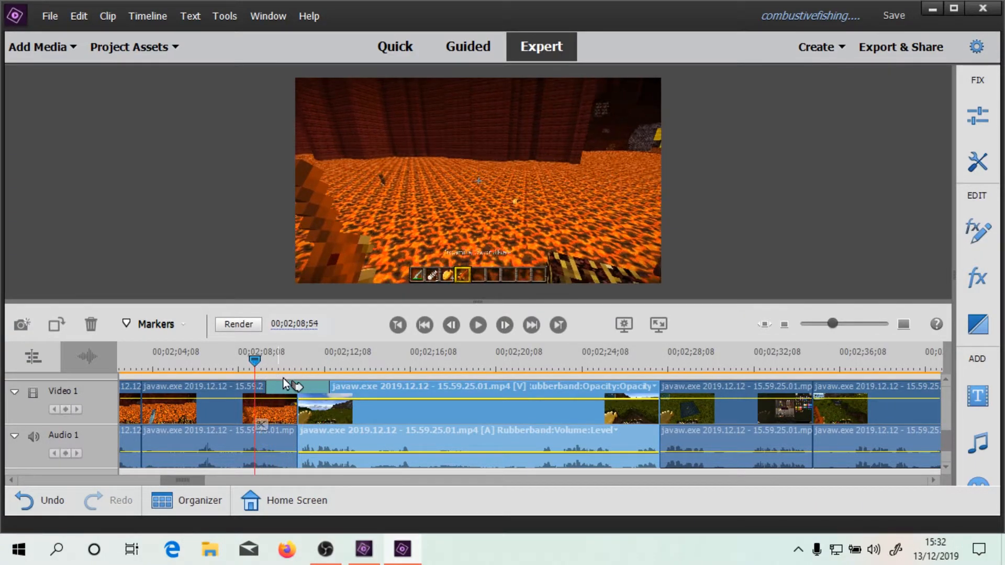
# Step: Render the timeline and pause the playback that starts from the beginning of the project
pyautogui.rightClick(288, 385)
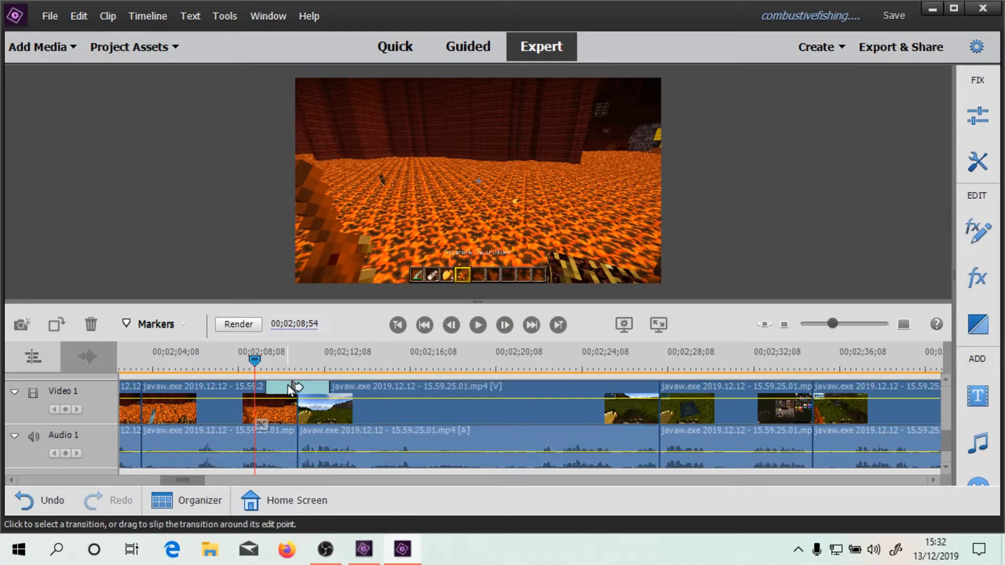
pyautogui.click(271, 356)
pyautogui.click(268, 363)
pyautogui.moveTo(271, 361); pyautogui.dragTo(243, 361)
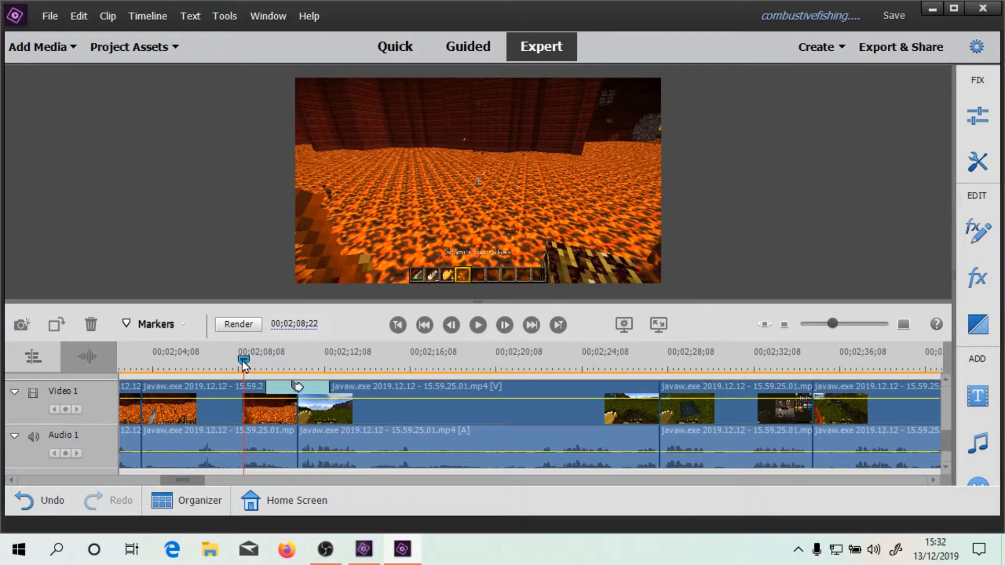
pyautogui.scroll(1, 246, 420)
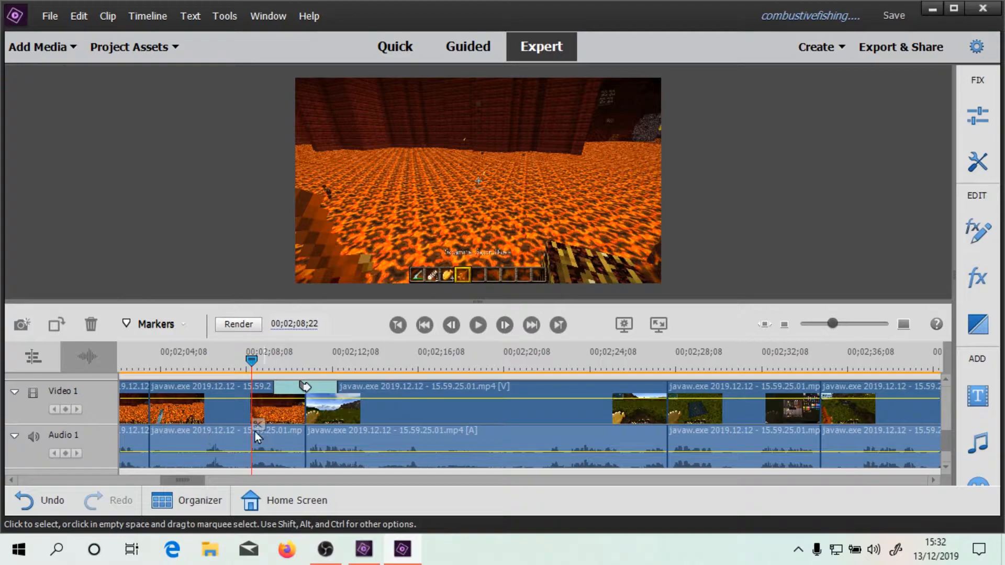
pyautogui.click(236, 331)
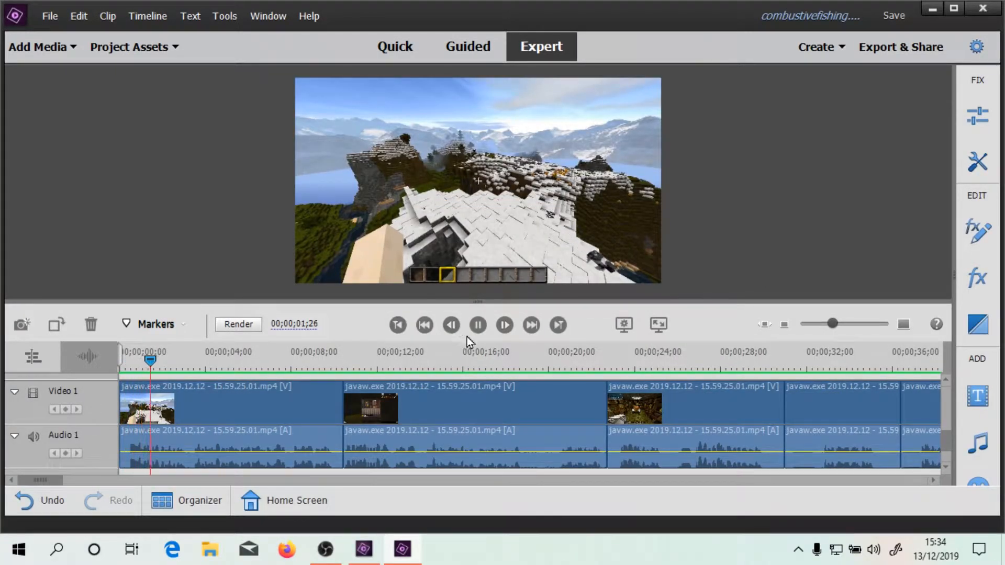
pyautogui.click(477, 325)
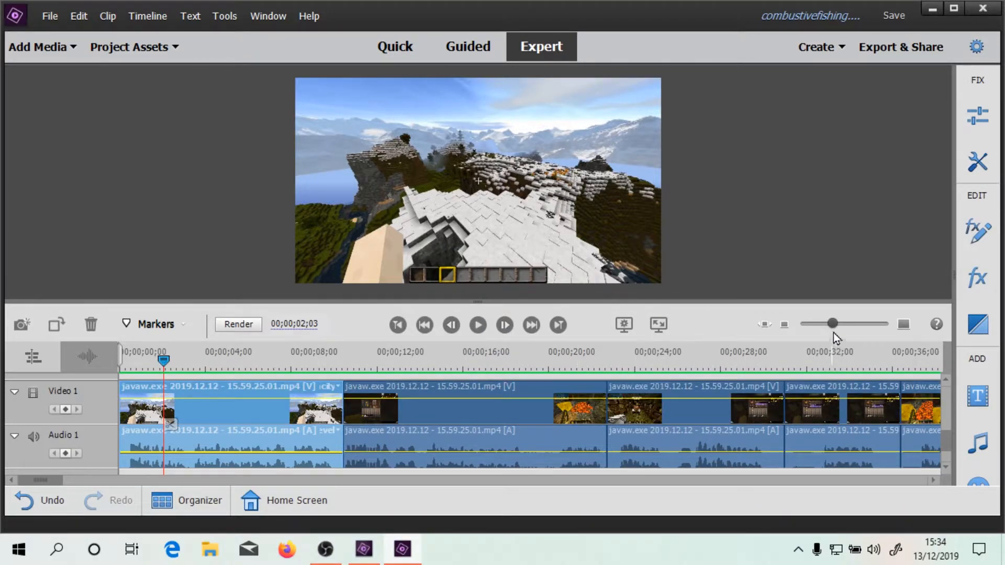
# Step: Return to the Doors transition near 00;02;08, play the rendered result into the grassland clip, and move the playhead back before it
pyautogui.moveTo(832, 325); pyautogui.dragTo(821, 321)
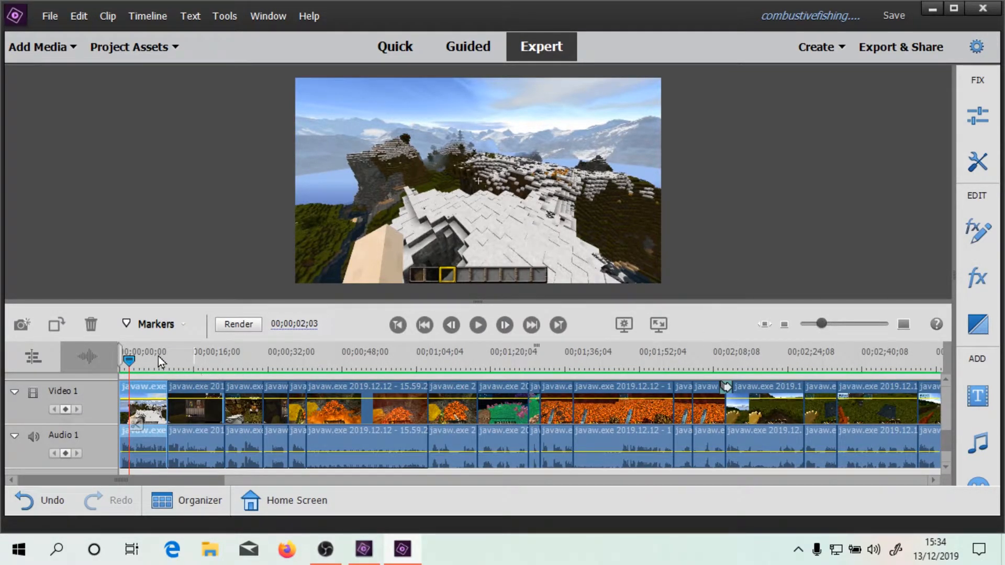
pyautogui.moveTo(129, 360); pyautogui.dragTo(714, 362)
pyautogui.click(837, 323)
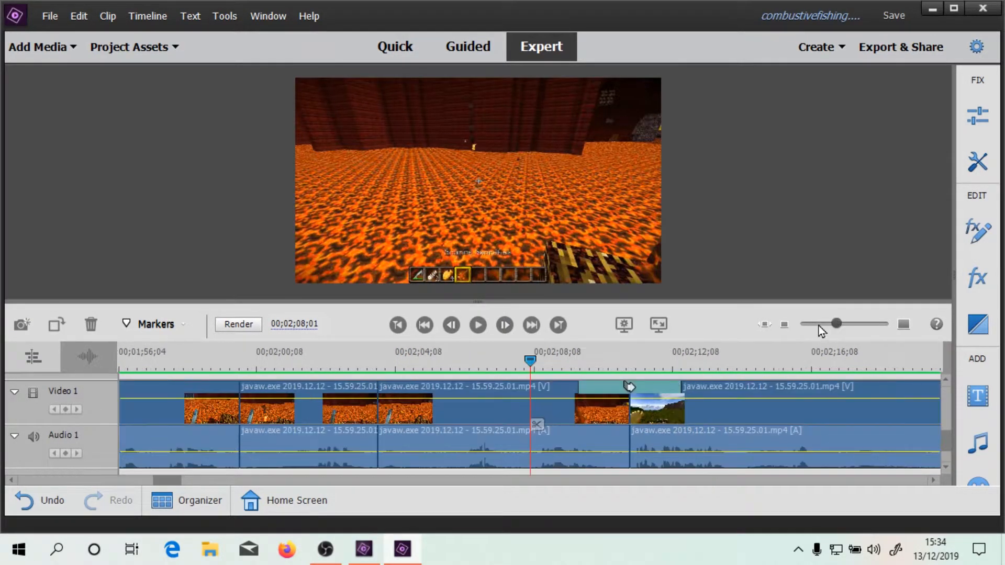
pyautogui.click(477, 325)
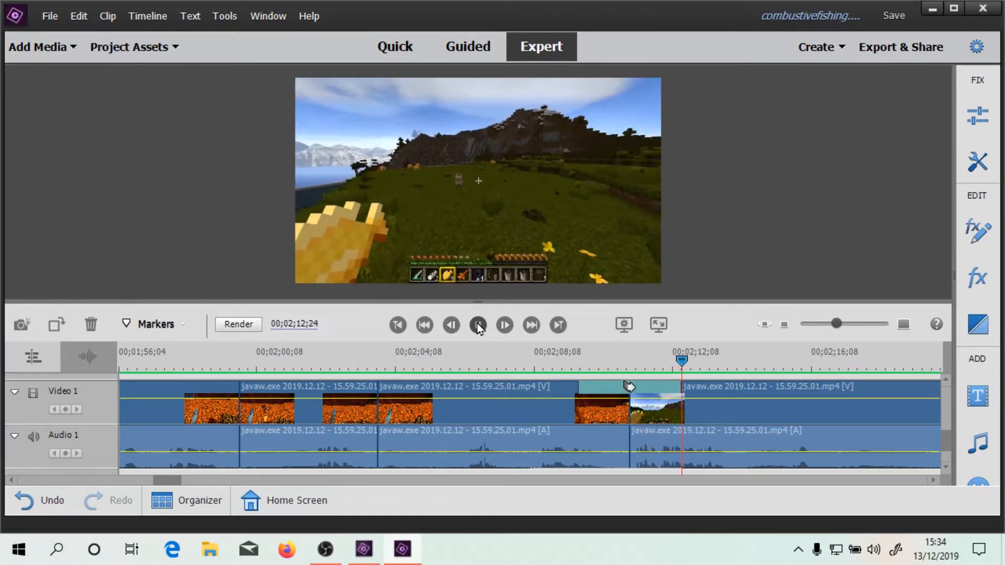
pyautogui.click(787, 386)
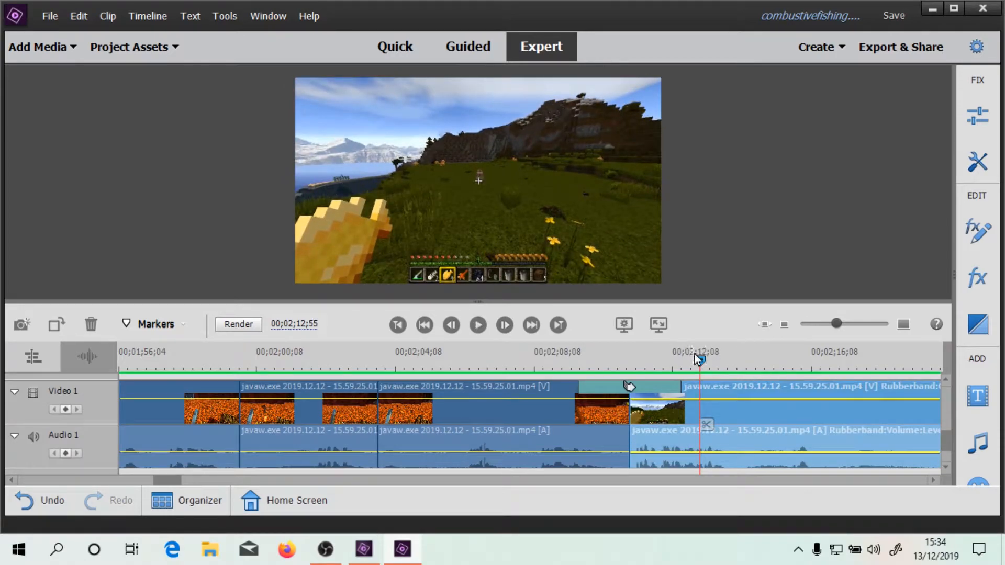
pyautogui.moveTo(701, 364); pyautogui.dragTo(558, 374)
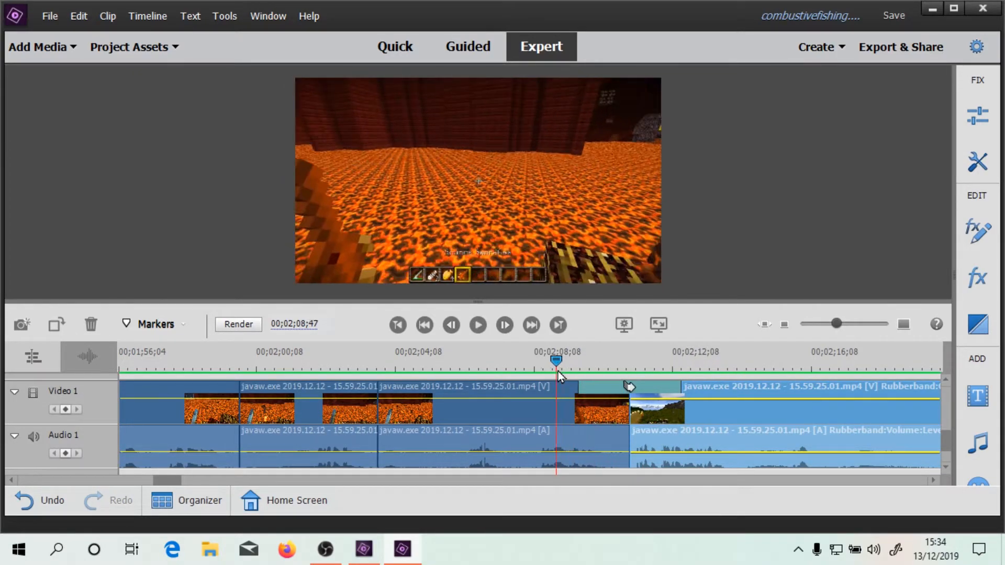
# Step: Play the rendered Doors transition into the grassland clip, and move the playhead back into the transition at 00;02;10;48
pyautogui.click(478, 324)
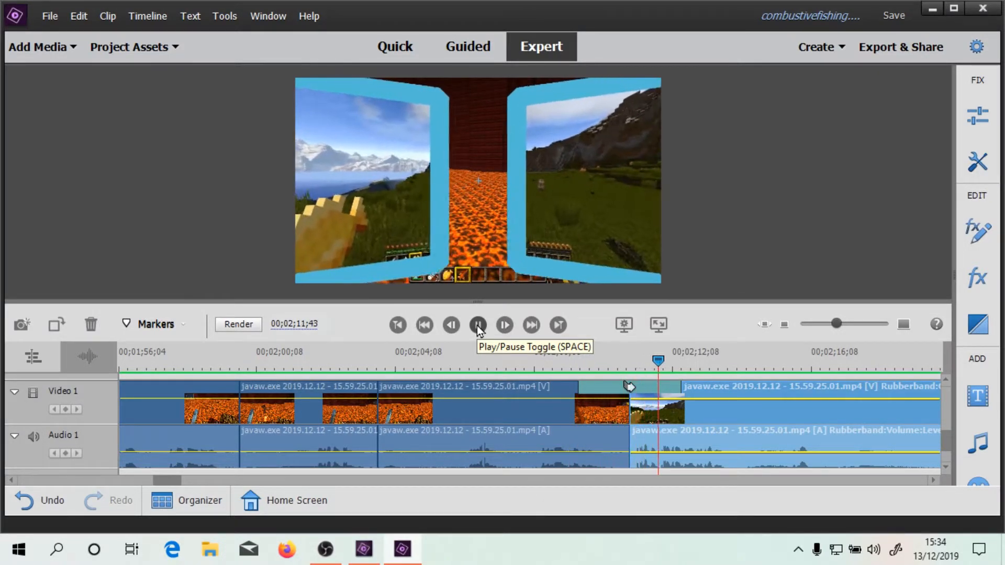
pyautogui.click(476, 325)
pyautogui.moveTo(694, 361); pyautogui.dragTo(626, 370)
# Step: Enable Reverse in the expanded adjustments of the Doors transition and apply the change
pyautogui.click(608, 388)
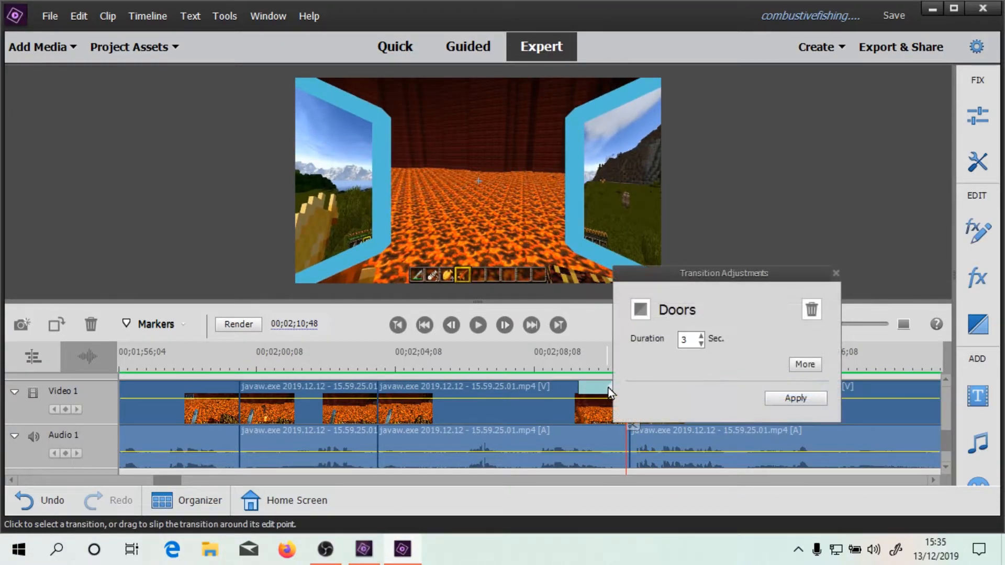
pyautogui.click(805, 365)
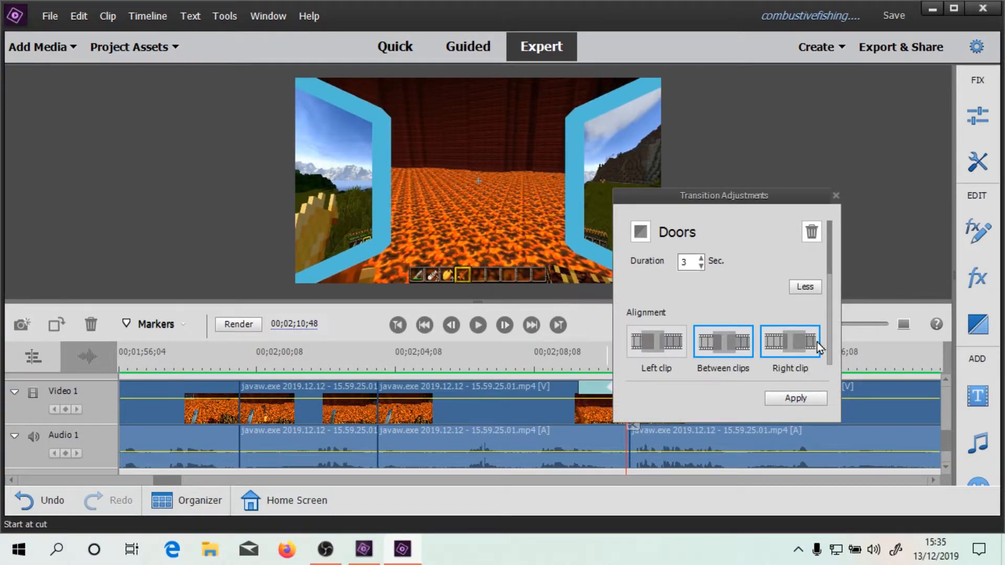
pyautogui.scroll(-3, 817, 342)
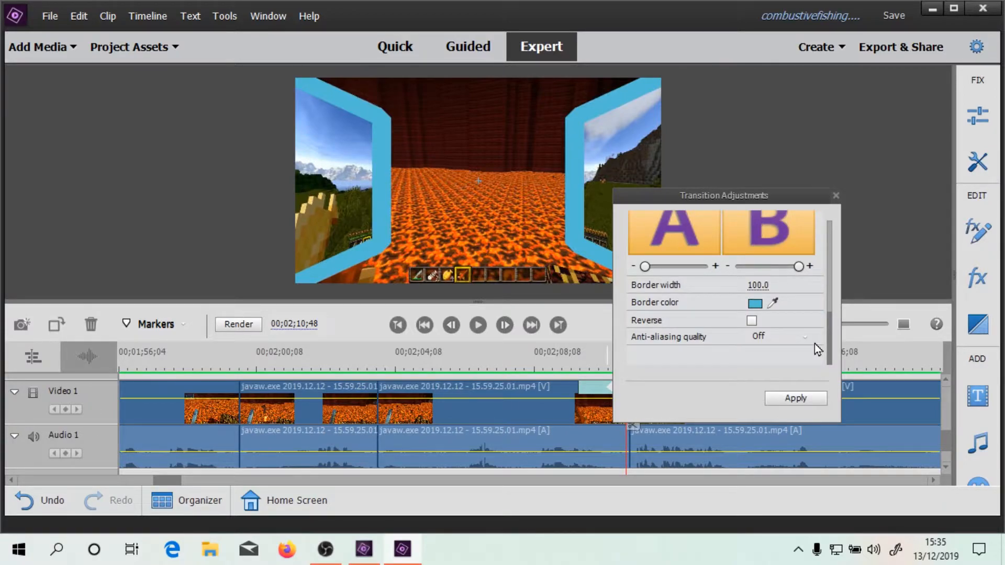
pyautogui.click(796, 396)
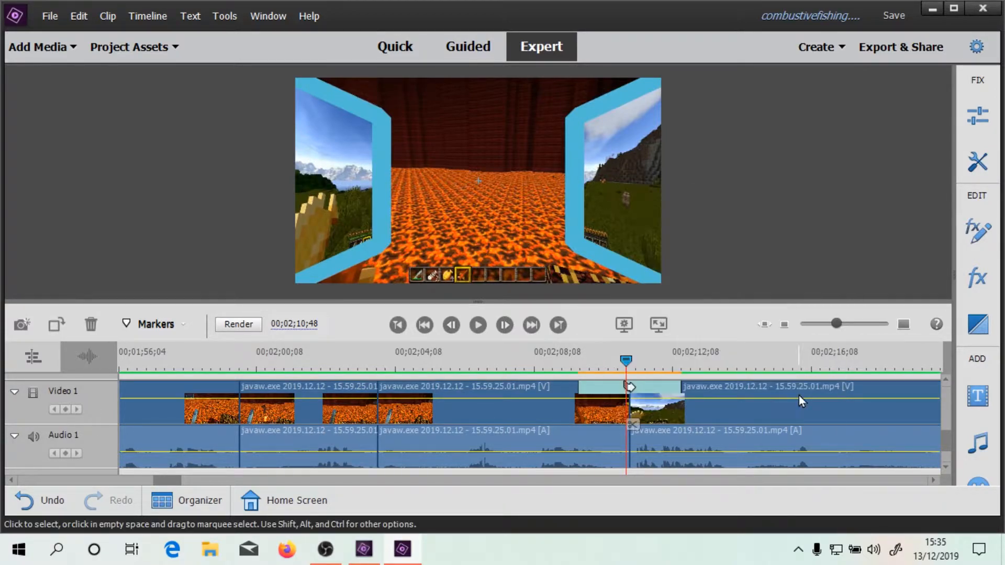
# Step: Play the reversed Doors transition from 00;02;08;13, and return the playhead to the lava clip at 00;02;08;51
pyautogui.moveTo(625, 361); pyautogui.dragTo(535, 357)
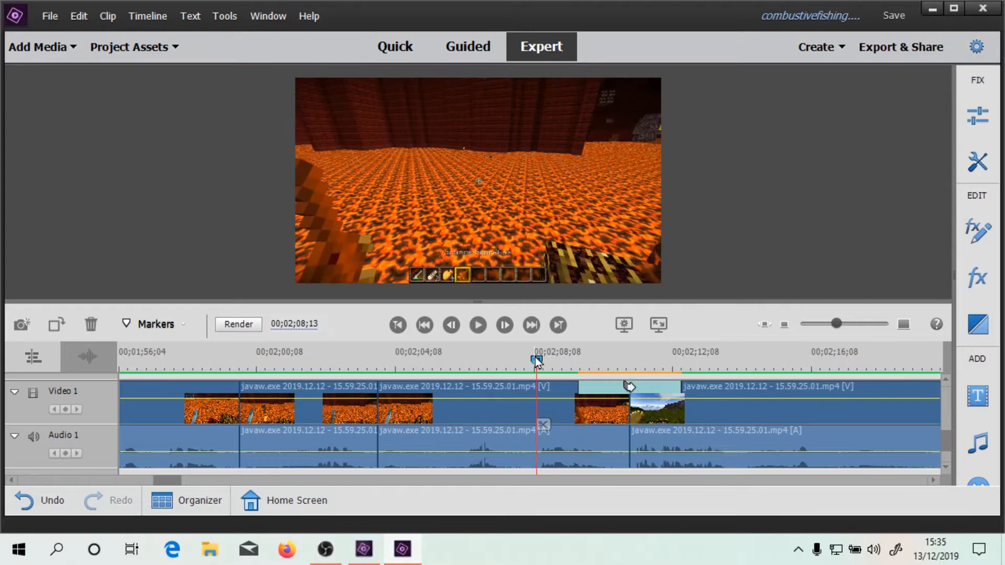
pyautogui.click(477, 326)
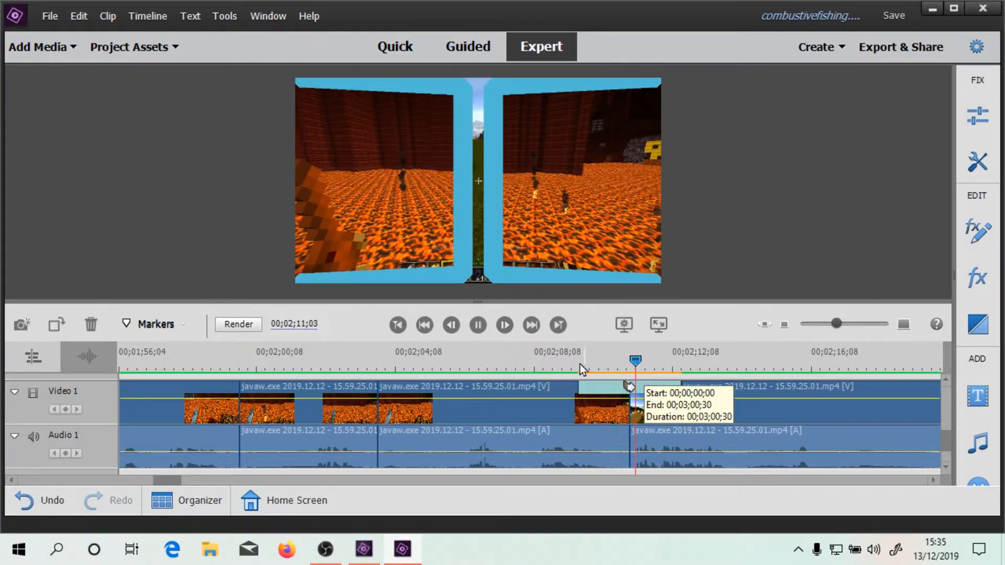
pyautogui.click(672, 387)
pyautogui.moveTo(661, 359); pyautogui.dragTo(559, 357)
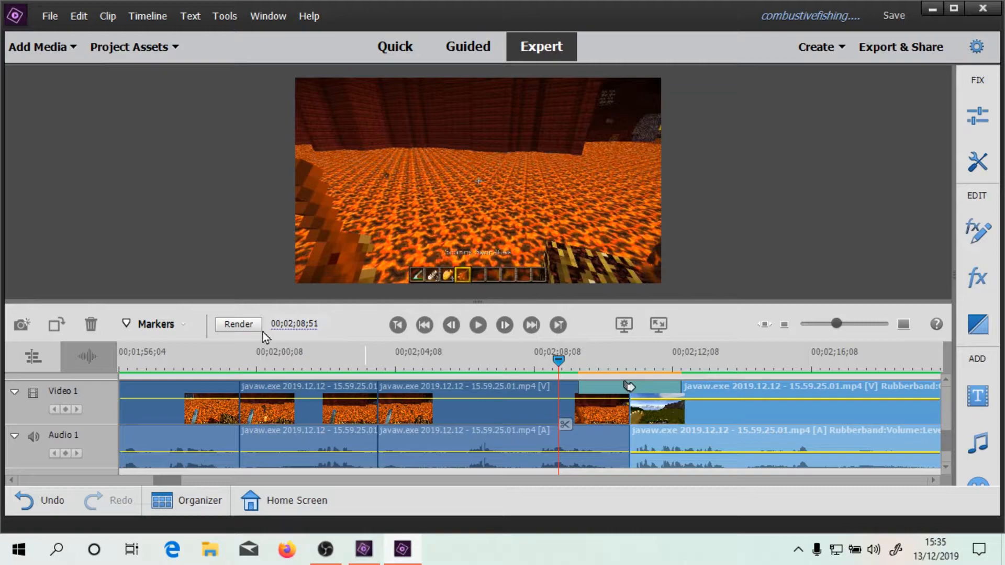
# Step: Render the timeline with the reversed transition, and return the playhead to just before Doors at 00;02;09;09
pyautogui.click(233, 328)
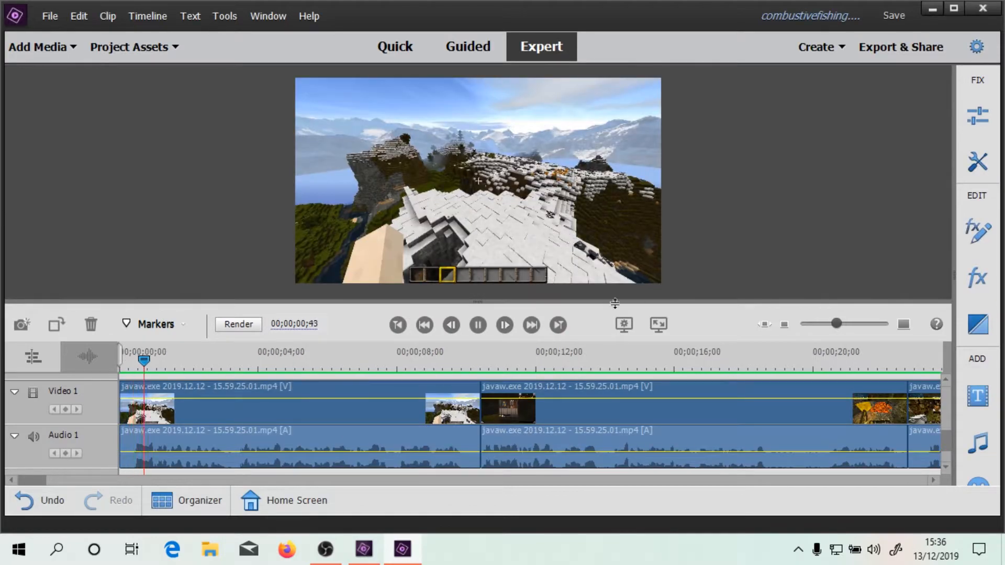
pyautogui.click(478, 326)
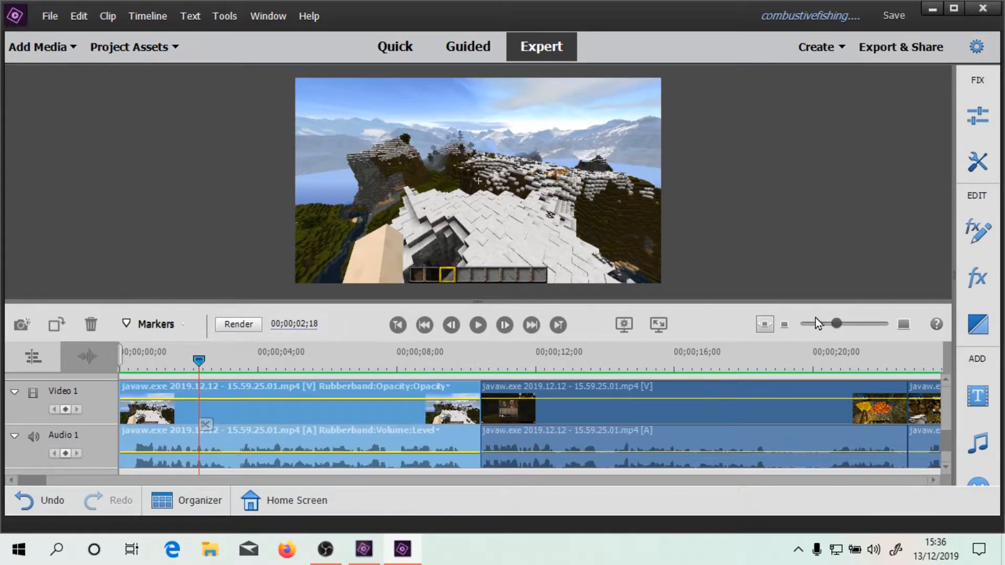
pyautogui.click(818, 322)
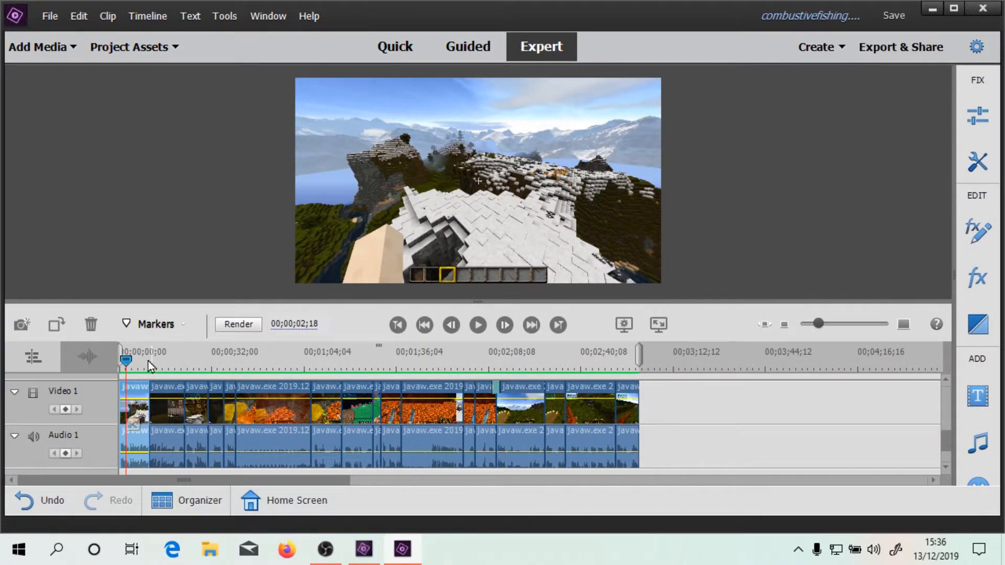
pyautogui.moveTo(133, 362); pyautogui.dragTo(485, 372)
pyautogui.click(841, 323)
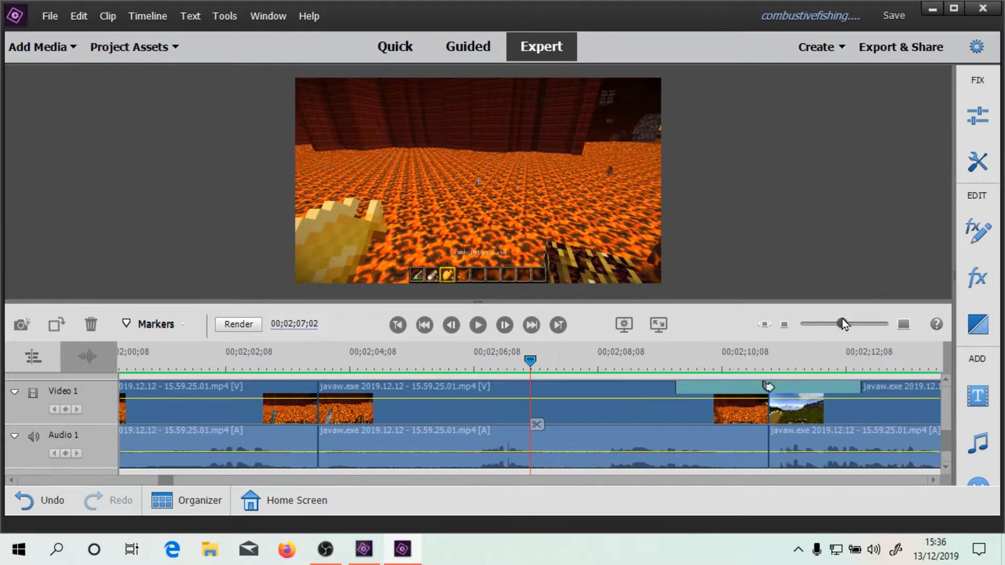
pyautogui.moveTo(529, 363); pyautogui.dragTo(663, 364)
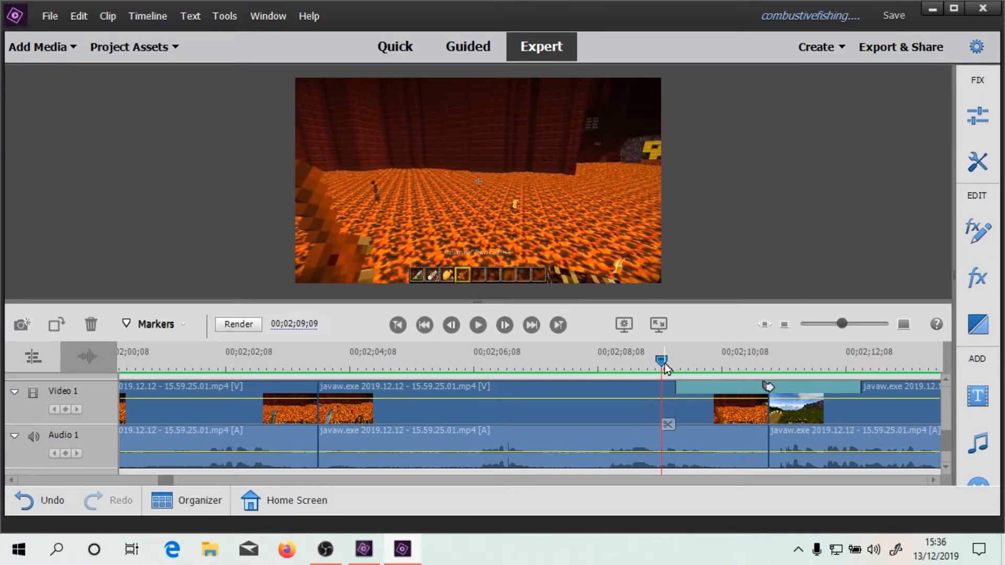
pyautogui.click(831, 324)
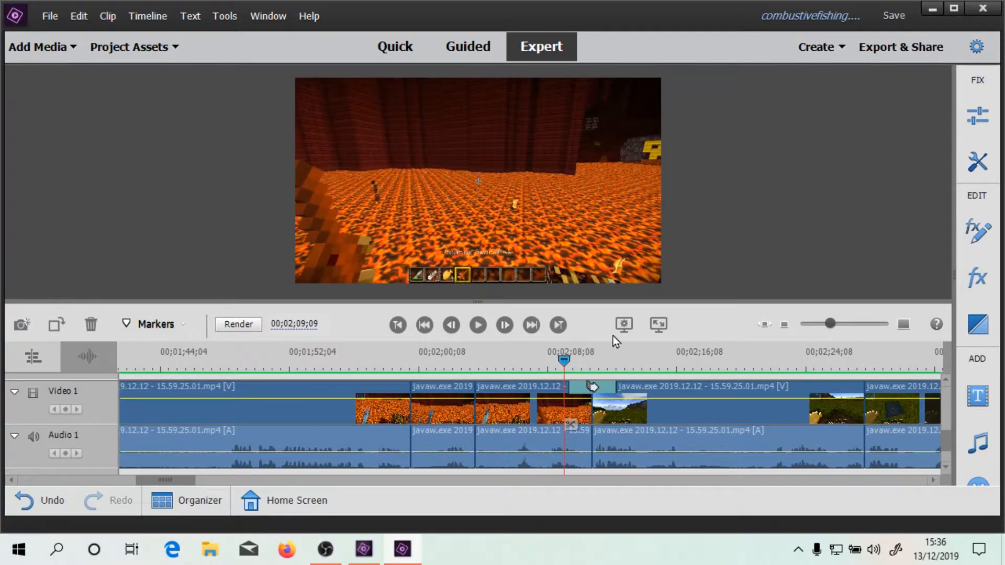
# Step: Play the rendered, reversed Doors transition twice, returning the playhead to the lava clip after each playback
pyautogui.click(477, 325)
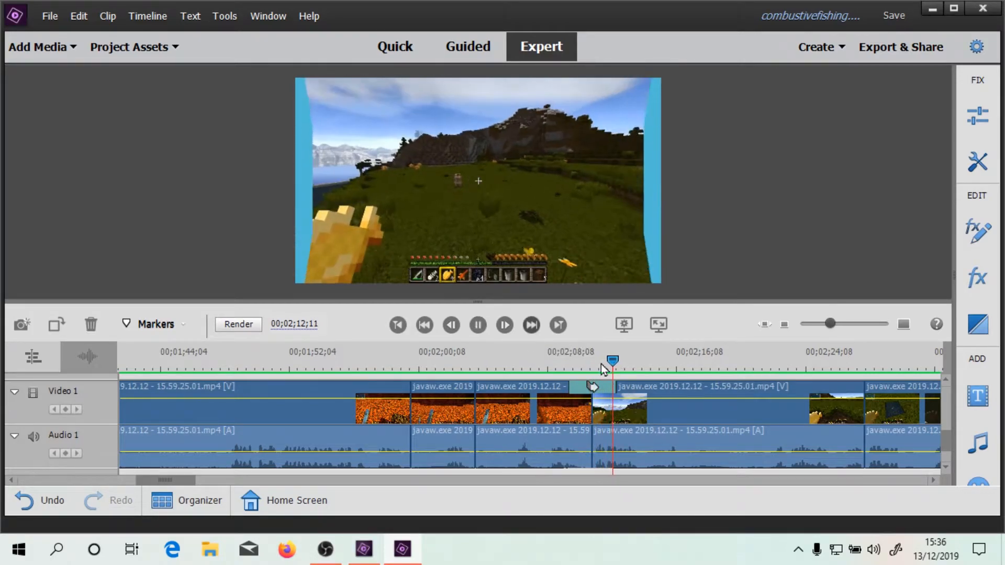
pyautogui.moveTo(623, 361); pyautogui.dragTo(563, 361)
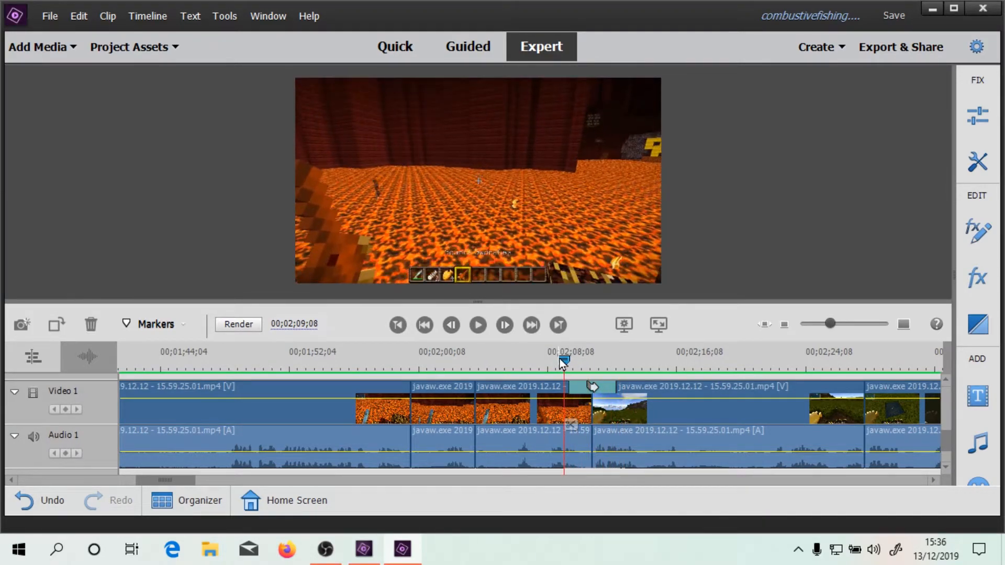
pyautogui.click(470, 325)
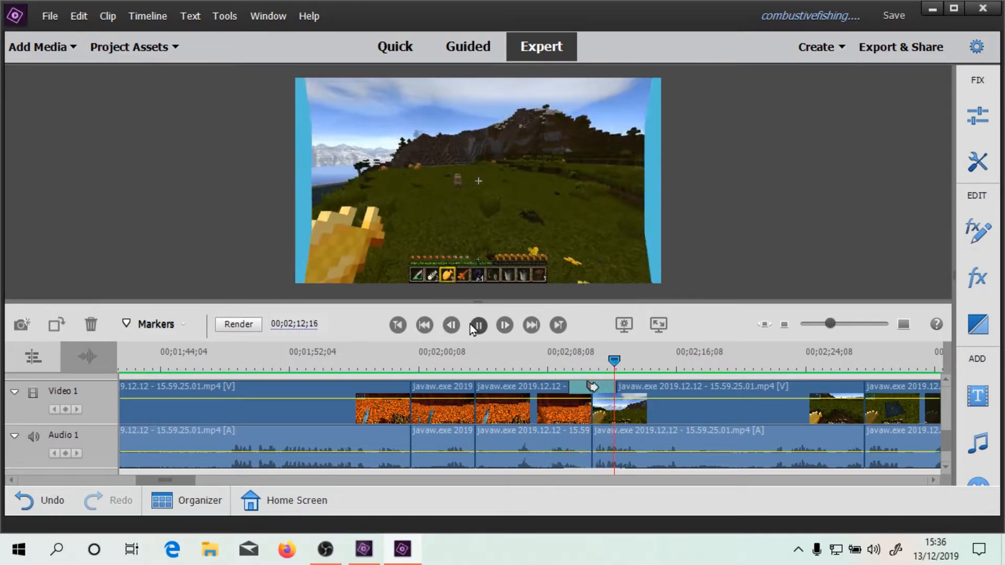
pyautogui.click(672, 390)
pyautogui.moveTo(615, 360); pyautogui.dragTo(548, 359)
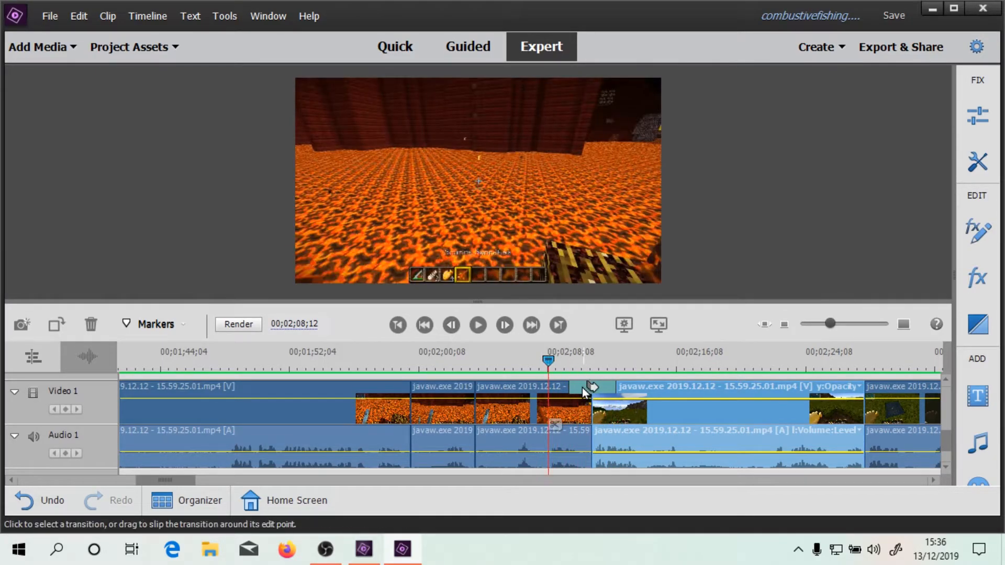
# Step: Set the Doors transition's anti-aliasing quality to High and apply the adjustment
pyautogui.click(579, 387)
pyautogui.click(788, 365)
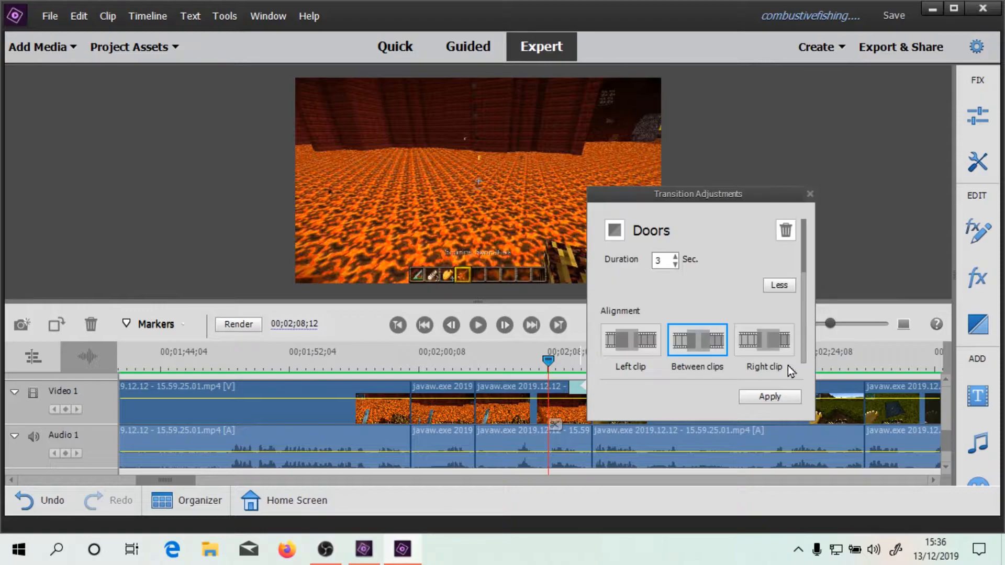
pyautogui.moveTo(806, 261); pyautogui.dragTo(804, 370)
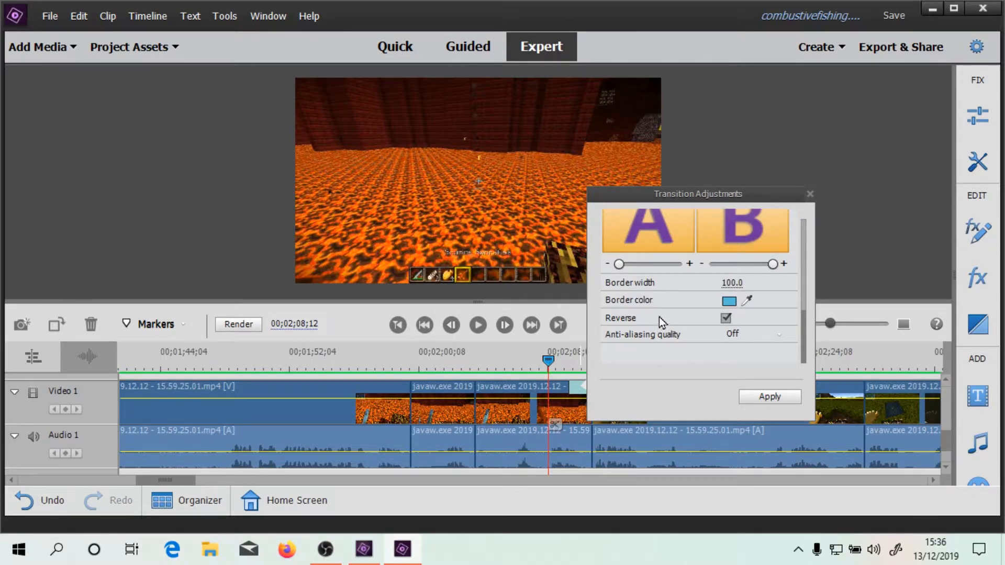
pyautogui.click(732, 335)
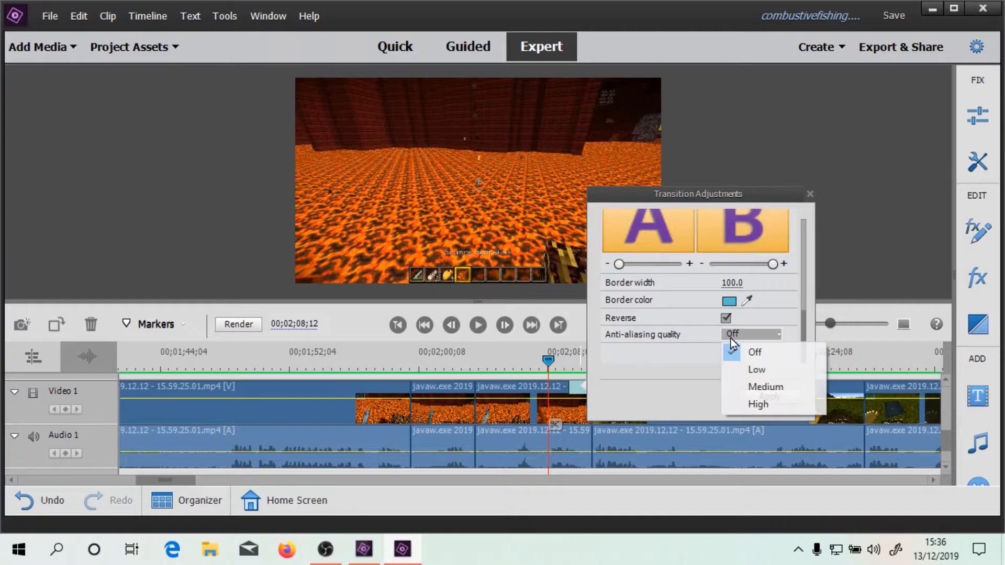
pyautogui.click(742, 406)
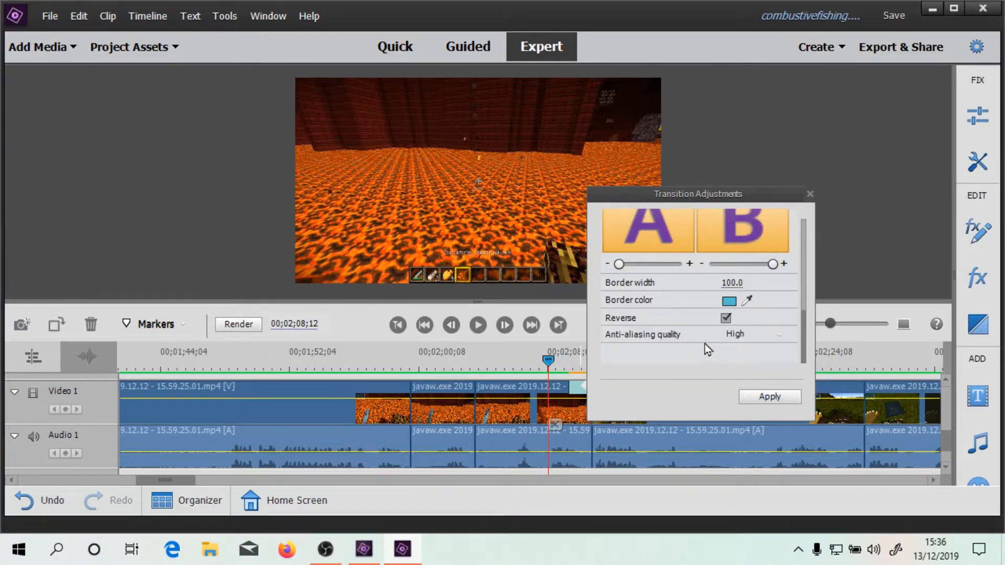
pyautogui.click(769, 399)
# Step: Play the unrendered Doors transition briefly from 00;02;08;44 and stop the playback inside the transition
pyautogui.moveTo(549, 361)
pyautogui.mouseDown()
pyautogui.moveTo(613, 368)
pyautogui.moveTo(556, 353)
pyautogui.mouseUp()
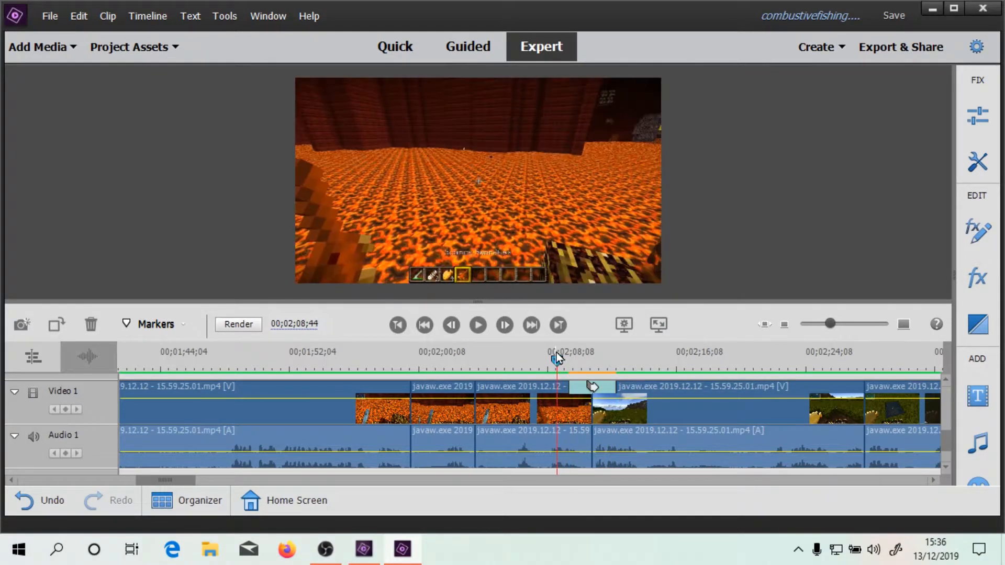
pyautogui.click(480, 326)
pyautogui.click(480, 327)
pyautogui.click(544, 390)
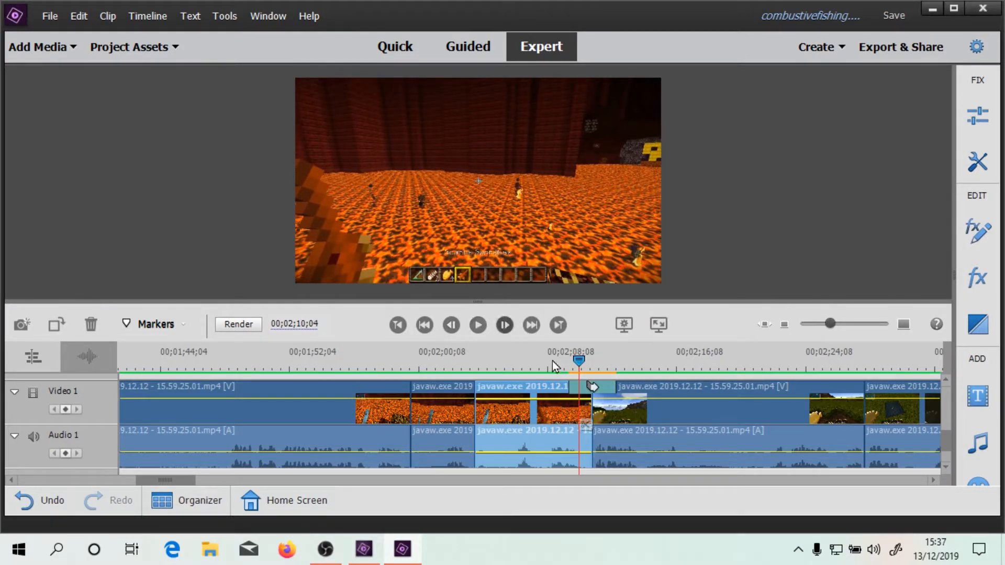
# Step: Render the timeline with the high-quality anti-aliasing, and move the playhead back to just before the Doors transition
pyautogui.click(239, 324)
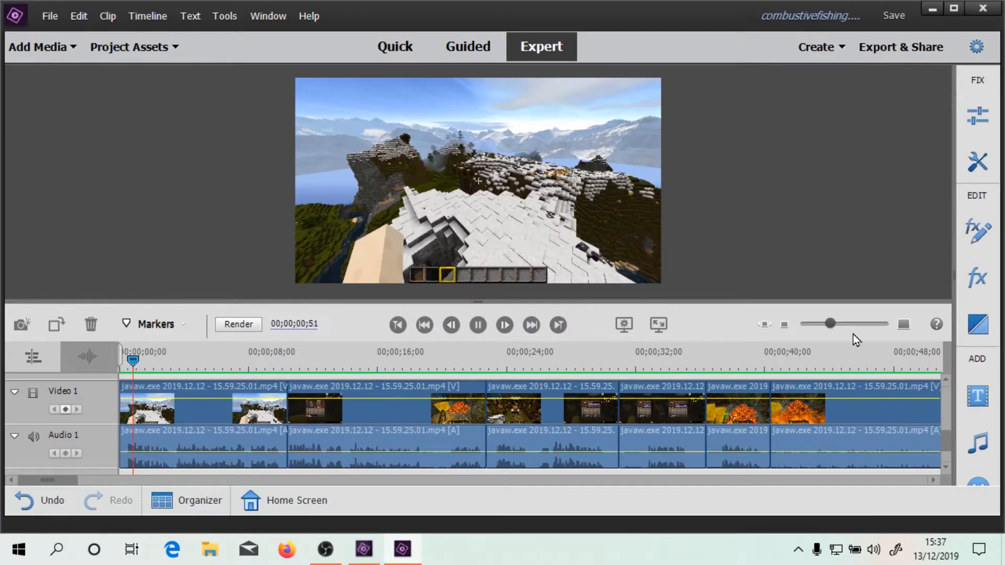
pyautogui.click(478, 324)
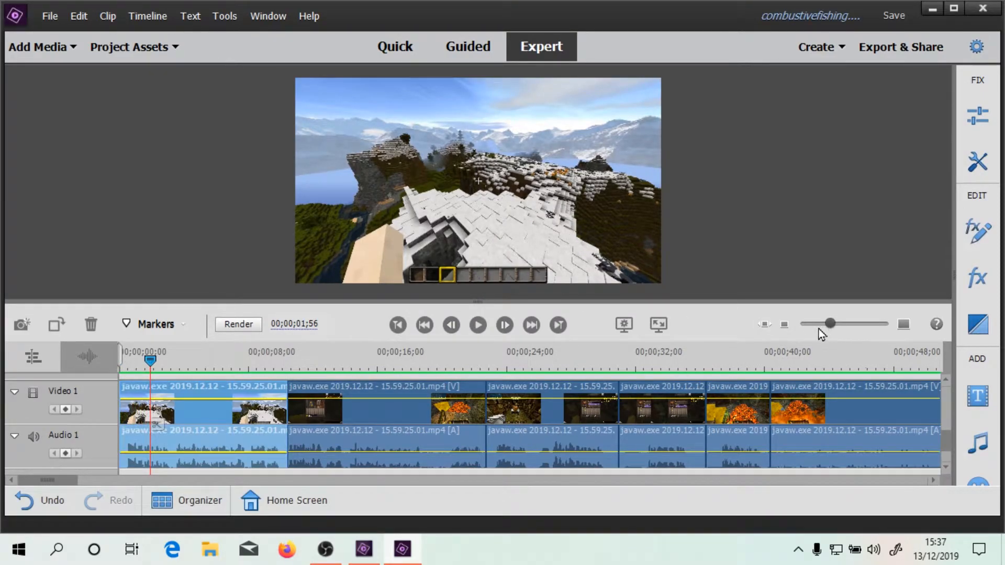
pyautogui.click(818, 328)
pyautogui.moveTo(525, 416); pyautogui.dragTo(486, 403)
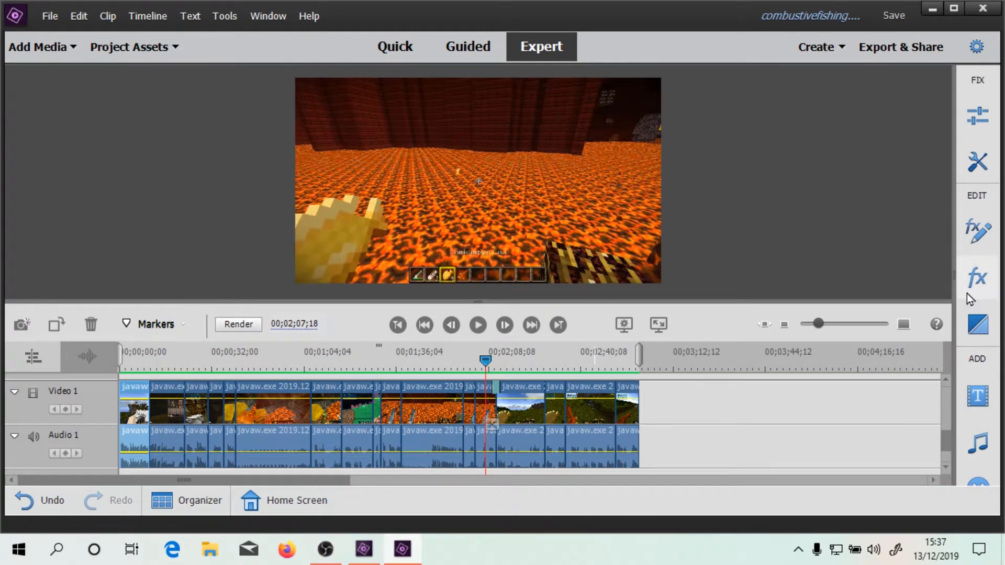
pyautogui.click(837, 324)
pyautogui.moveTo(534, 362); pyautogui.dragTo(602, 372)
# Step: Play the rendered anti-aliased Doors transition, and return the playhead to the lava clip at 00;02;09;06
pyautogui.click(478, 326)
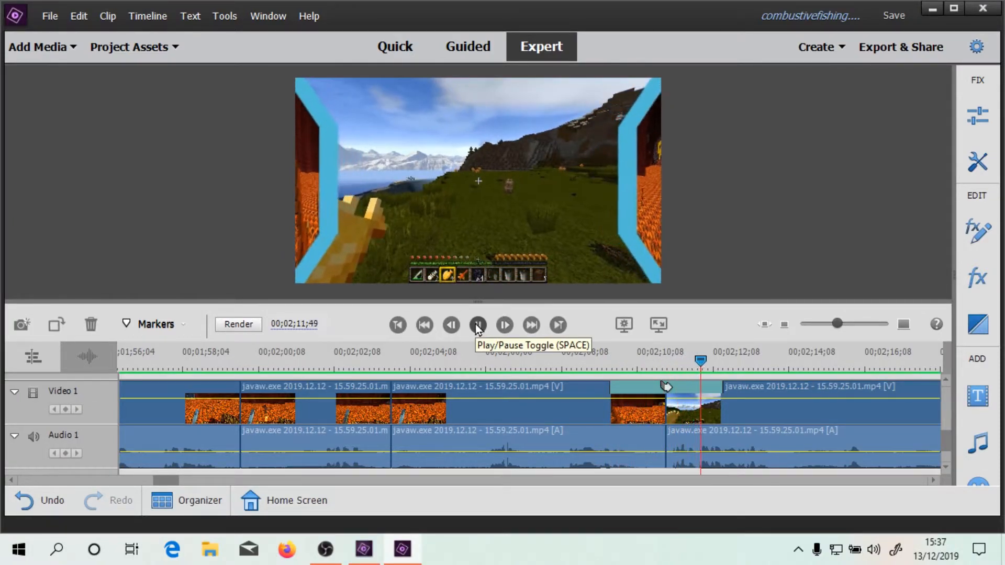
pyautogui.click(477, 329)
pyautogui.moveTo(711, 359); pyautogui.dragTo(592, 350)
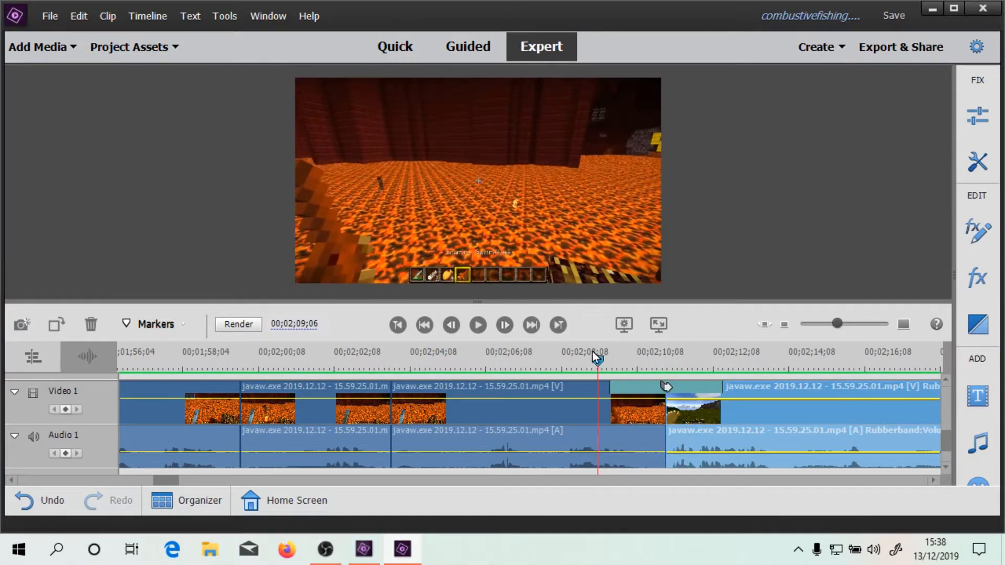
# Step: Preview the Doors transition in full screen, exit the preview, and return the playhead to 00;02;08;51
pyautogui.click(658, 325)
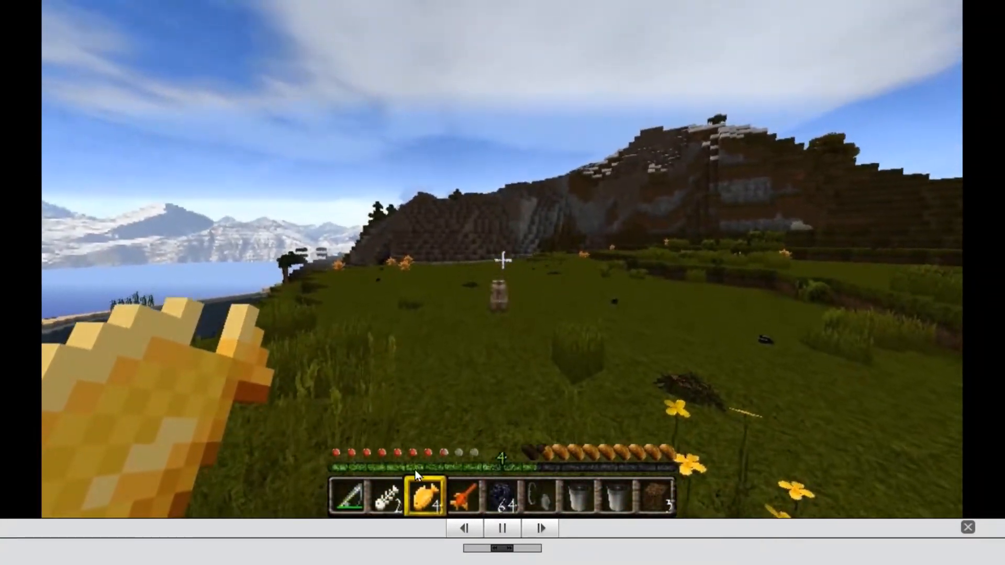
pyautogui.press('space')
pyautogui.click(968, 527)
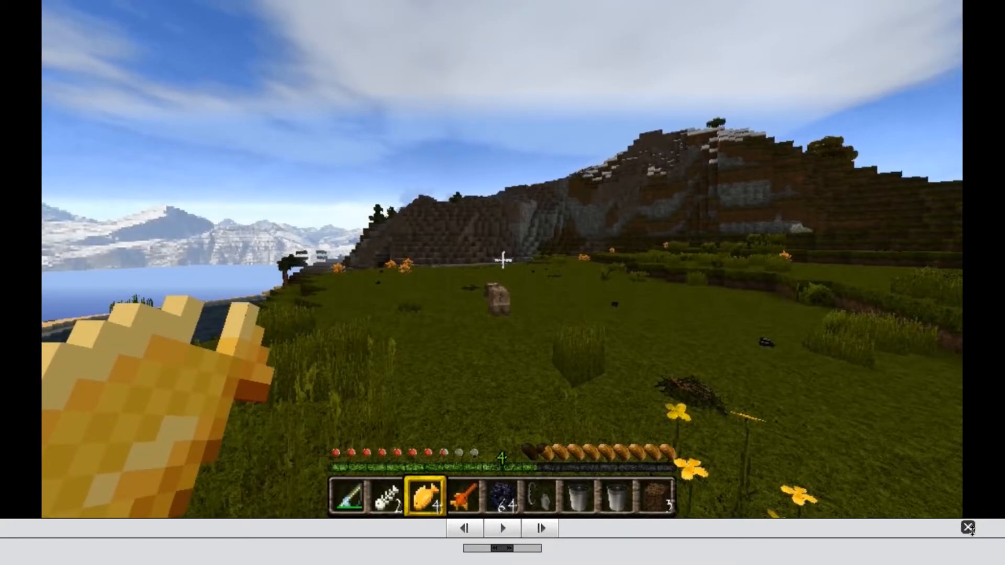
pyautogui.moveTo(791, 361); pyautogui.dragTo(588, 351)
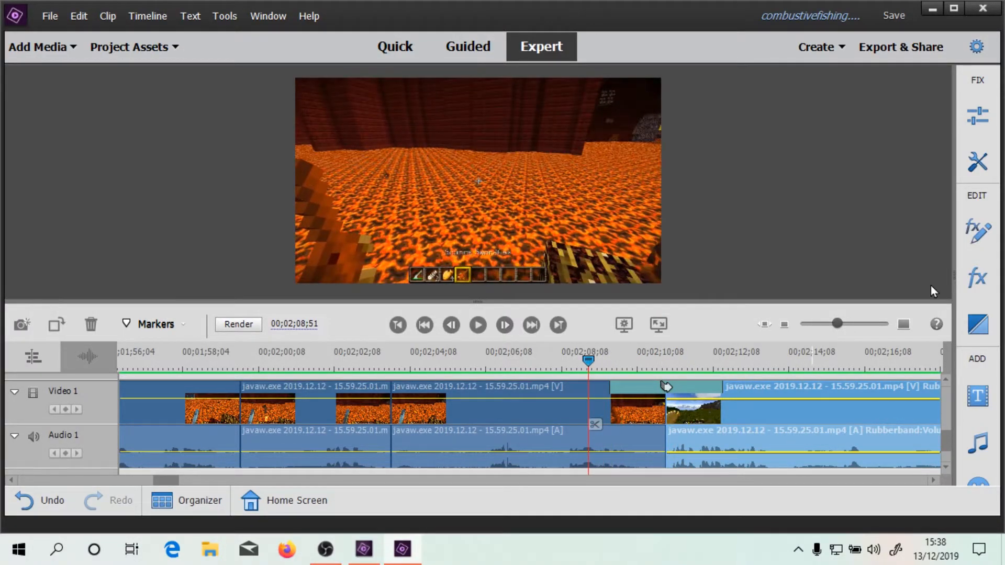
# Step: Open the 3D Motion transitions and delete the Doors transition between the lava and landscape clips
pyautogui.click(977, 324)
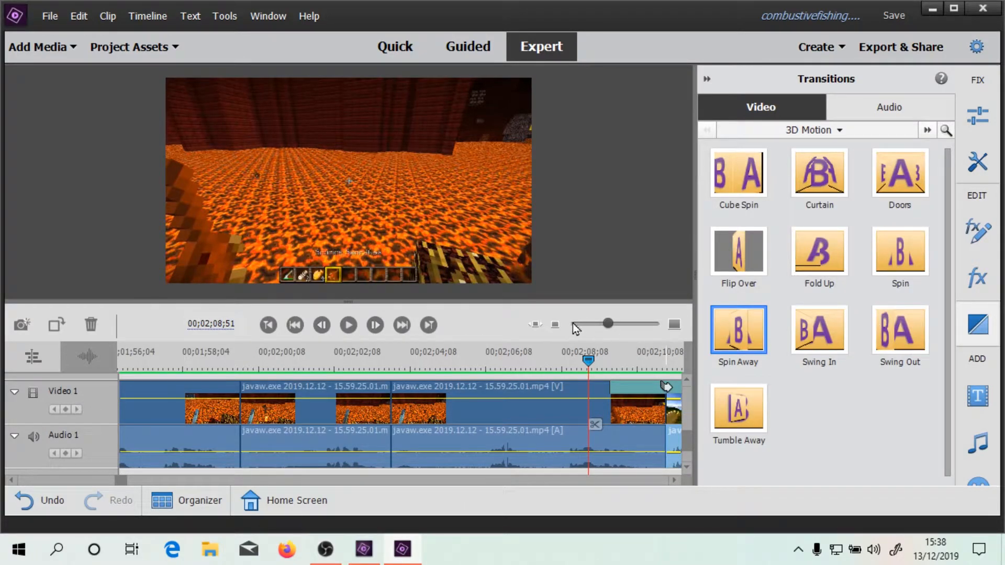
pyautogui.click(673, 480)
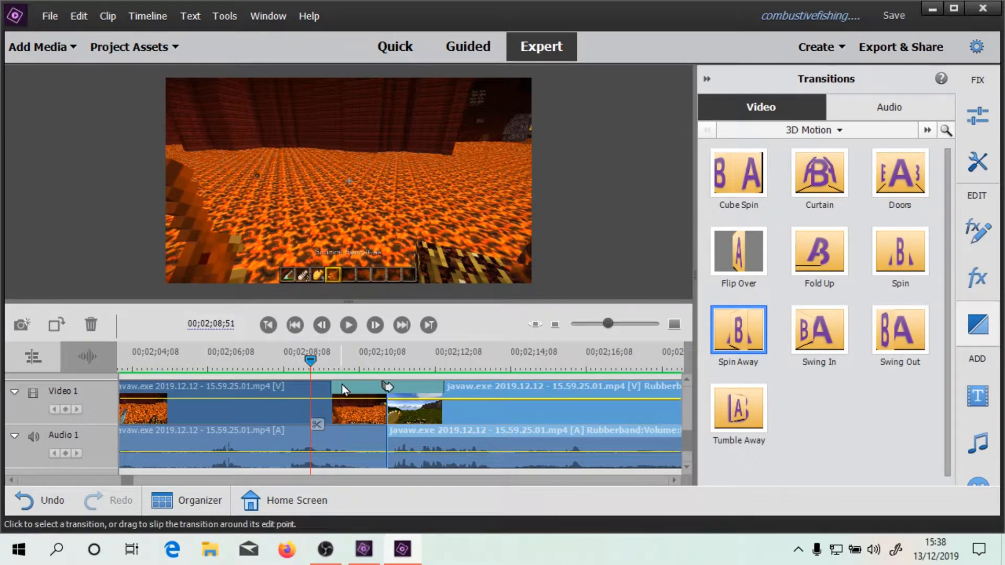
pyautogui.click(398, 390)
pyautogui.rightClick(409, 394)
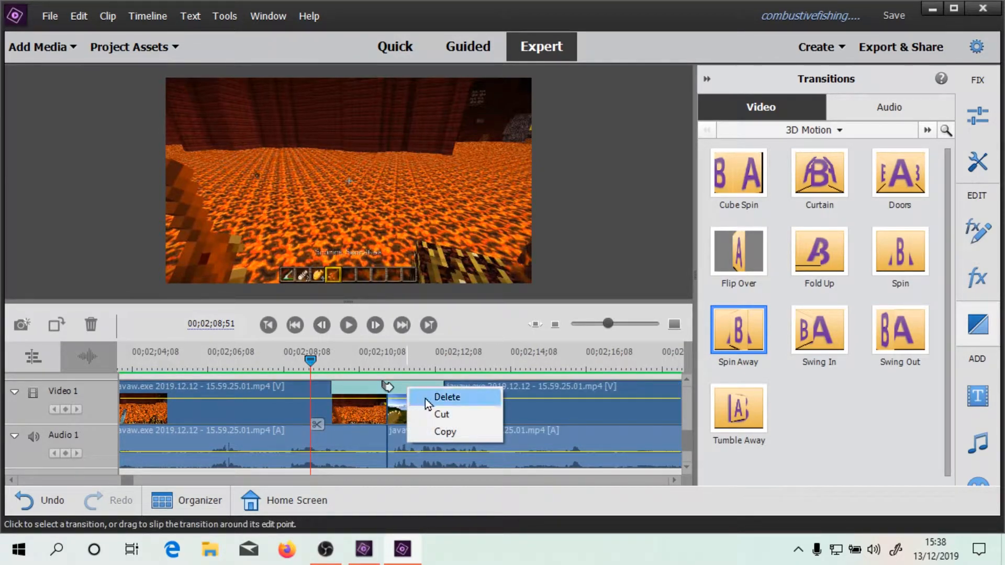
pyautogui.click(425, 398)
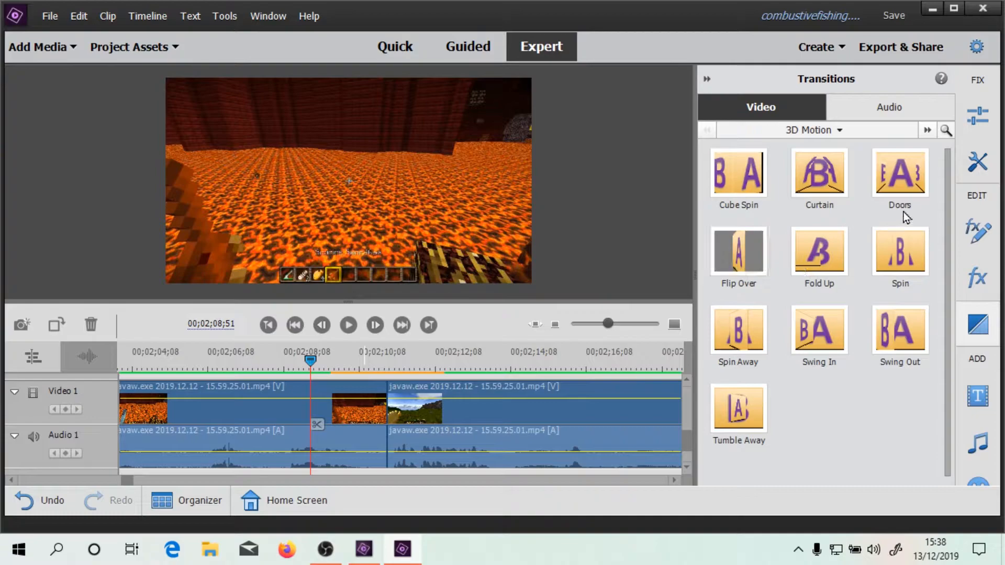
# Step: Add the Flip Over transition between the lava and landscape clips, and set its duration to 3 seconds
pyautogui.moveTo(738, 251)
pyautogui.mouseDown()
pyautogui.moveTo(576, 361)
pyautogui.moveTo(387, 415)
pyautogui.moveTo(388, 402)
pyautogui.mouseUp()
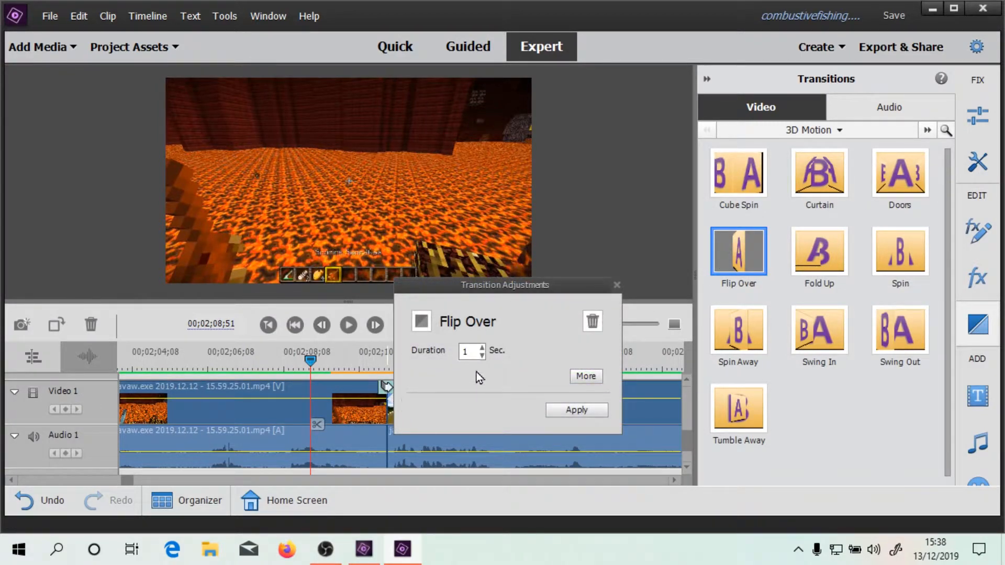
pyautogui.click(482, 347)
pyautogui.click(483, 347)
pyautogui.click(483, 347)
# Step: Review the additional Flip Over settings, including the custom bands and fill color, and apply the transition without changing them
pyautogui.click(584, 377)
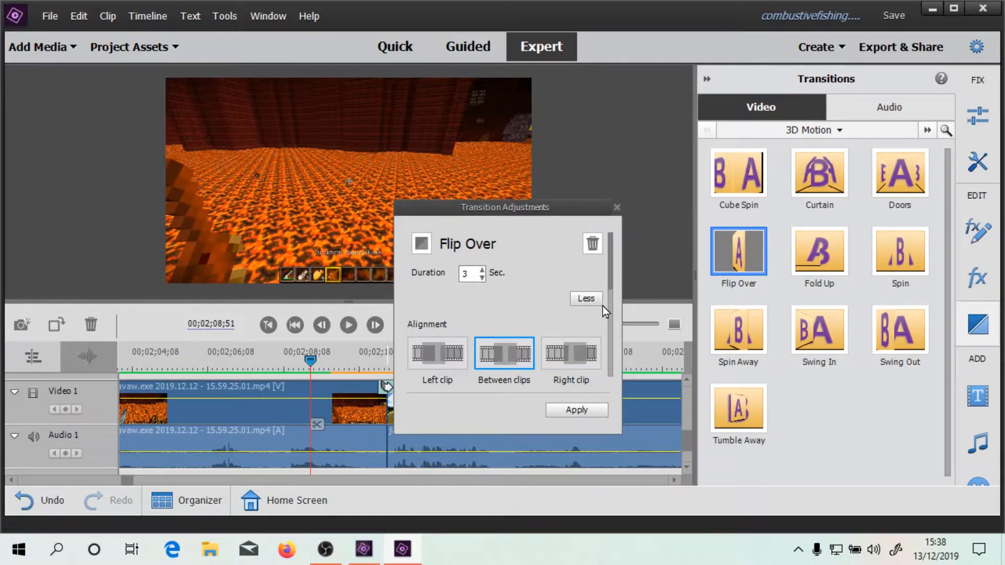
pyautogui.moveTo(607, 274); pyautogui.dragTo(608, 382)
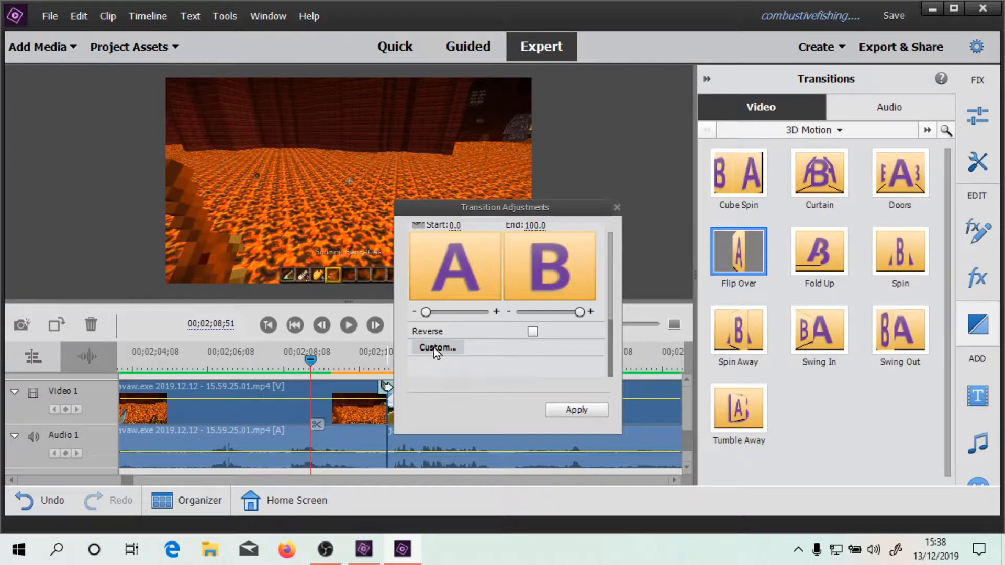
pyautogui.click(460, 347)
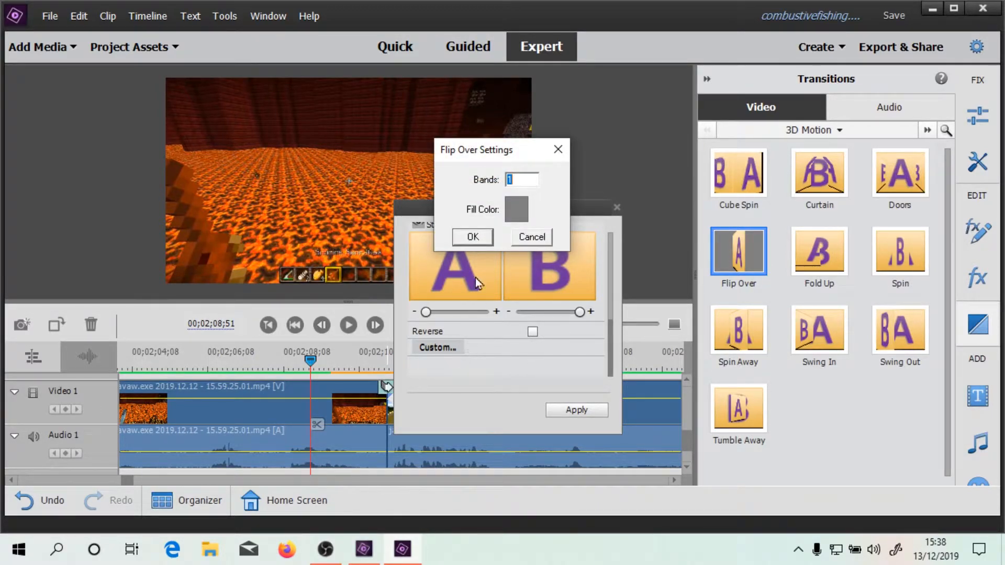
pyautogui.moveTo(496, 148); pyautogui.dragTo(489, 170)
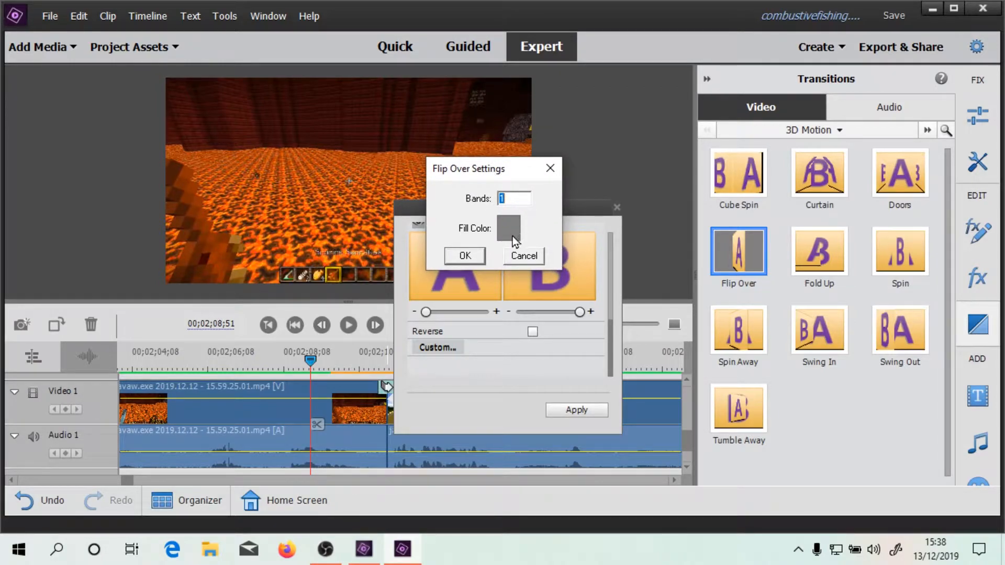
pyautogui.click(525, 255)
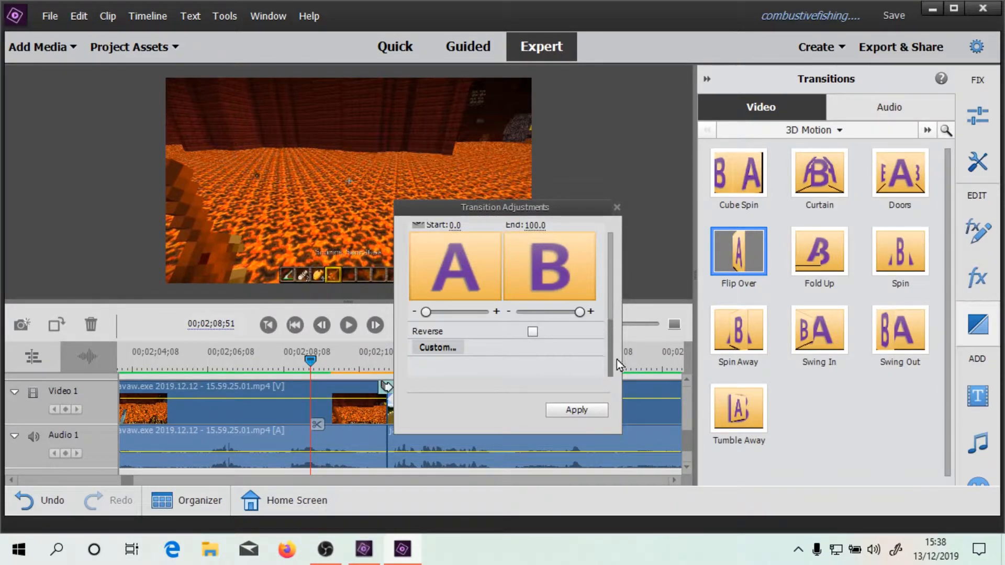
pyautogui.scroll(3, 611, 316)
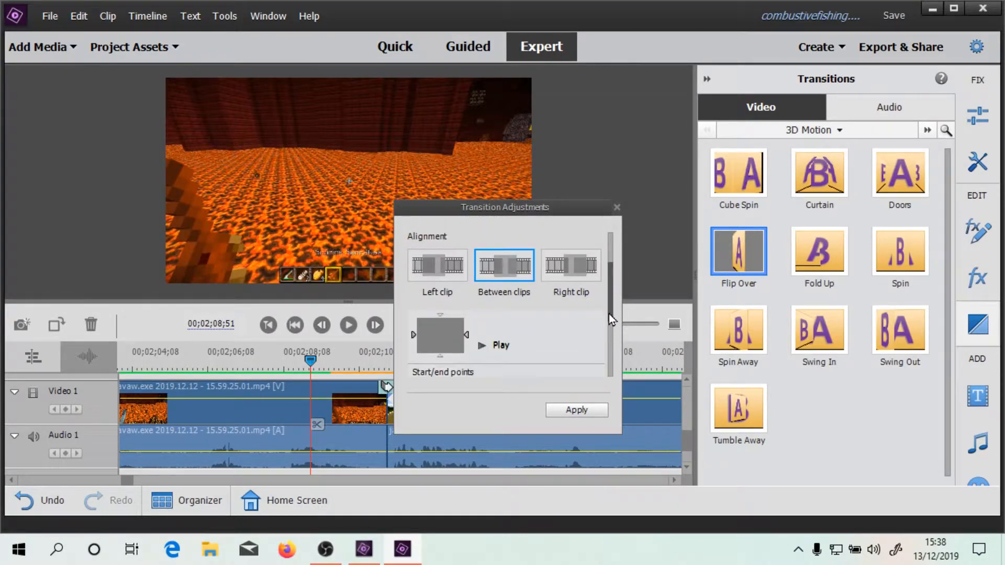
pyautogui.scroll(-1, 608, 312)
pyautogui.moveTo(607, 329)
pyautogui.mouseDown()
pyautogui.moveTo(605, 293)
pyautogui.moveTo(600, 391)
pyautogui.moveTo(601, 262)
pyautogui.moveTo(608, 336)
pyautogui.mouseUp()
pyautogui.scroll(-2, 608, 337)
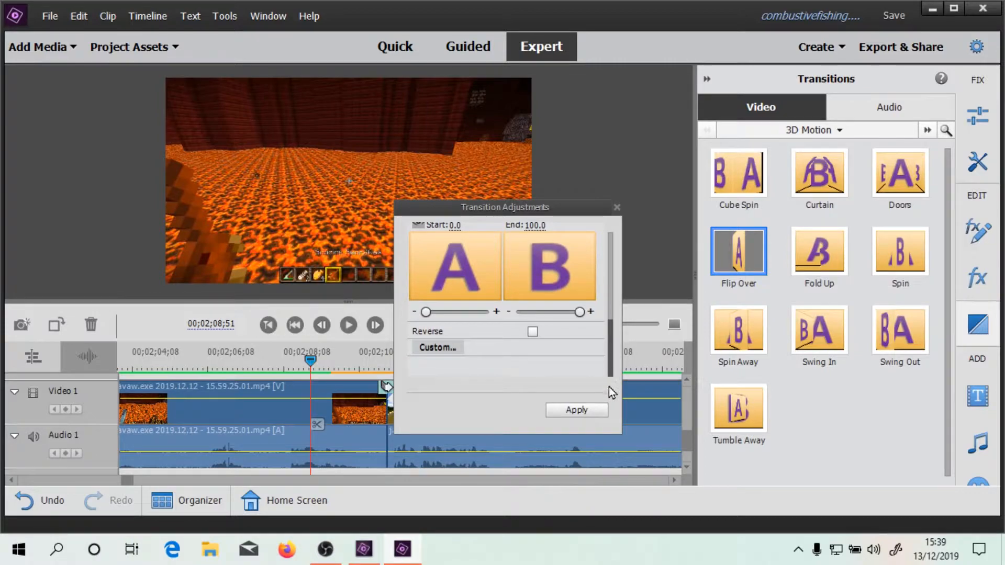
pyautogui.click(576, 410)
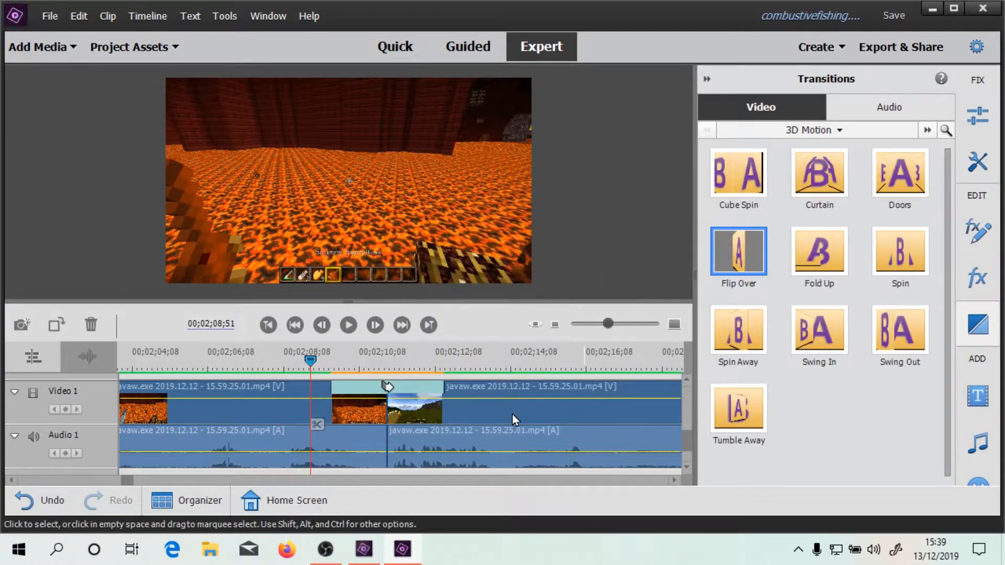
# Step: Play the Flip Over transition, and return the playhead to 00;02;09;10 just before it
pyautogui.click(348, 325)
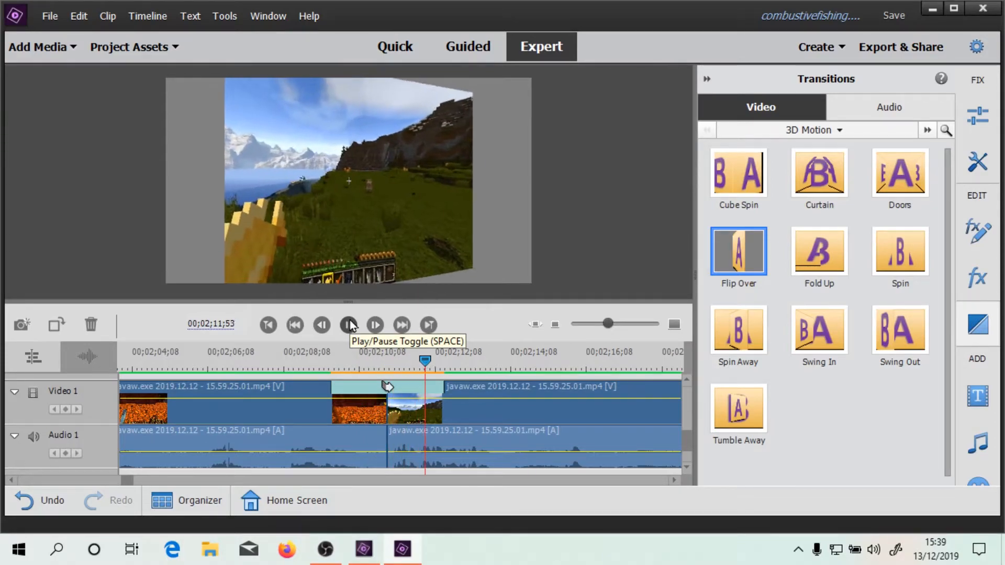
pyautogui.click(350, 323)
pyautogui.moveTo(473, 359); pyautogui.dragTo(322, 361)
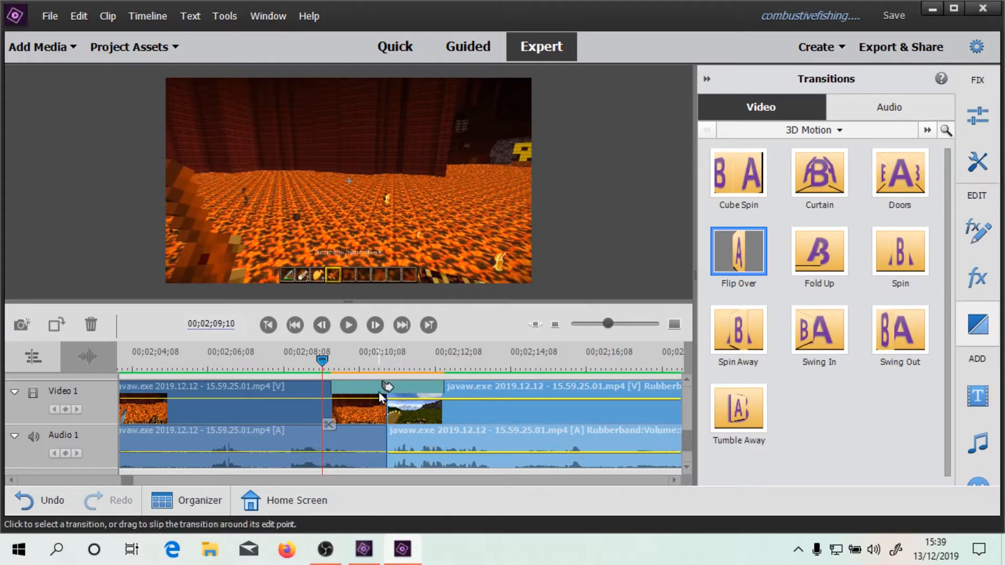
# Step: Set the Flip Over transition's bands to 5 in its custom settings, and apply the change
pyautogui.click(370, 393)
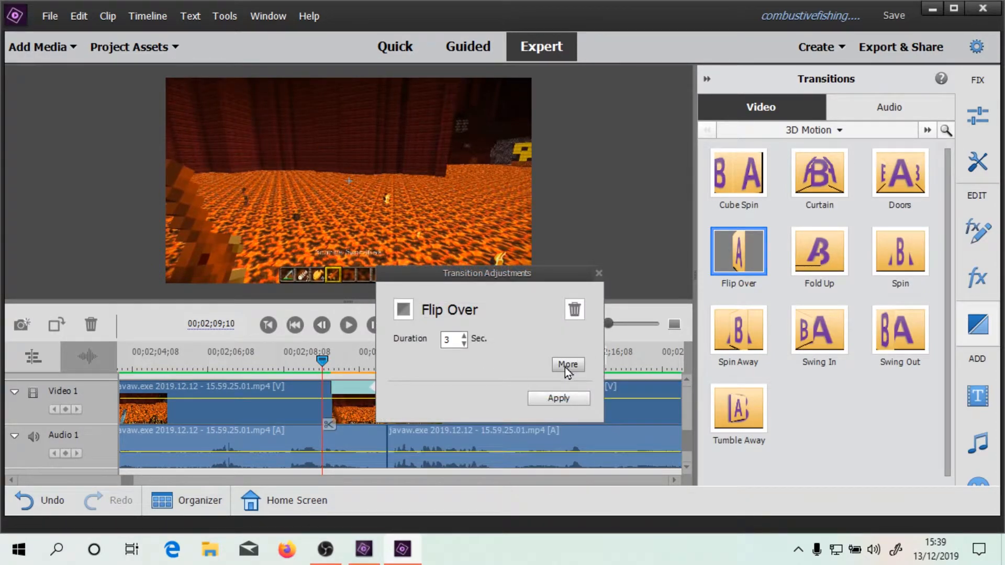
pyautogui.click(566, 364)
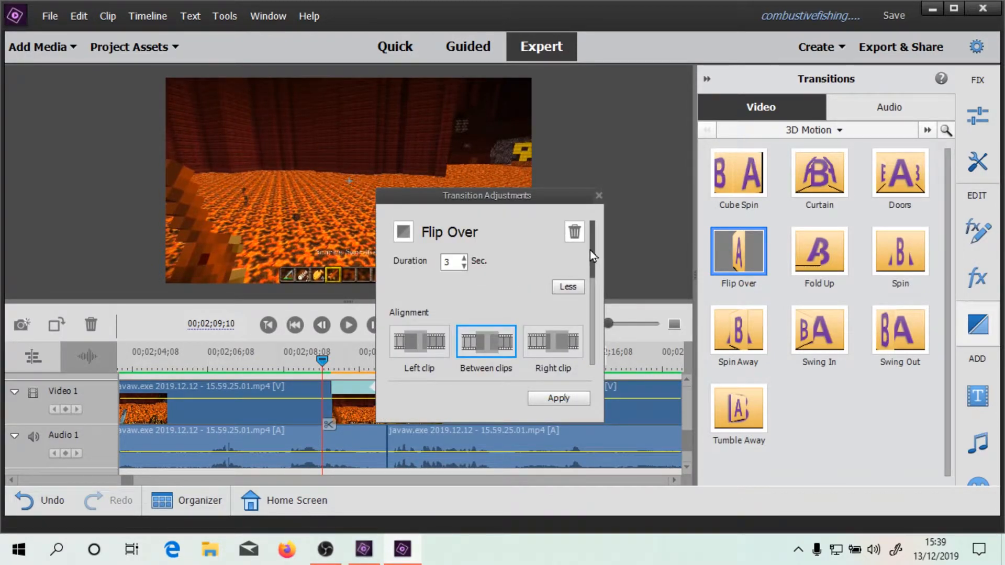
pyautogui.moveTo(592, 259); pyautogui.dragTo(591, 345)
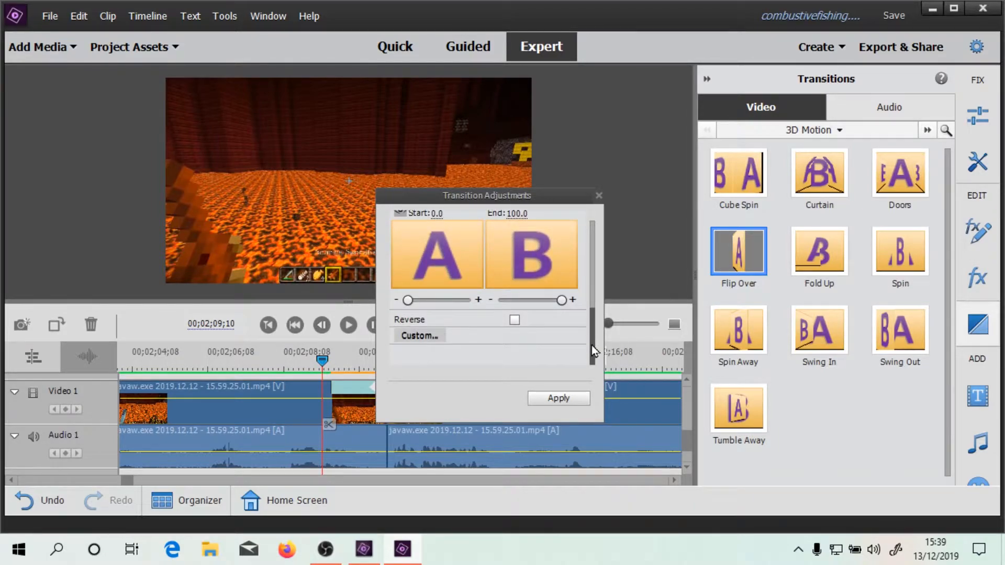
pyautogui.click(420, 338)
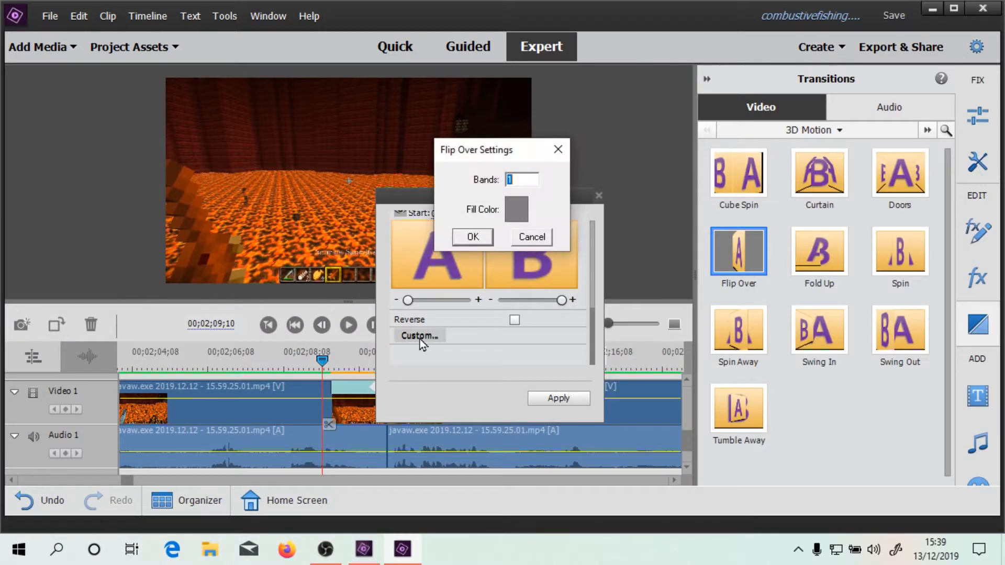
pyautogui.write('5')
pyautogui.click(472, 238)
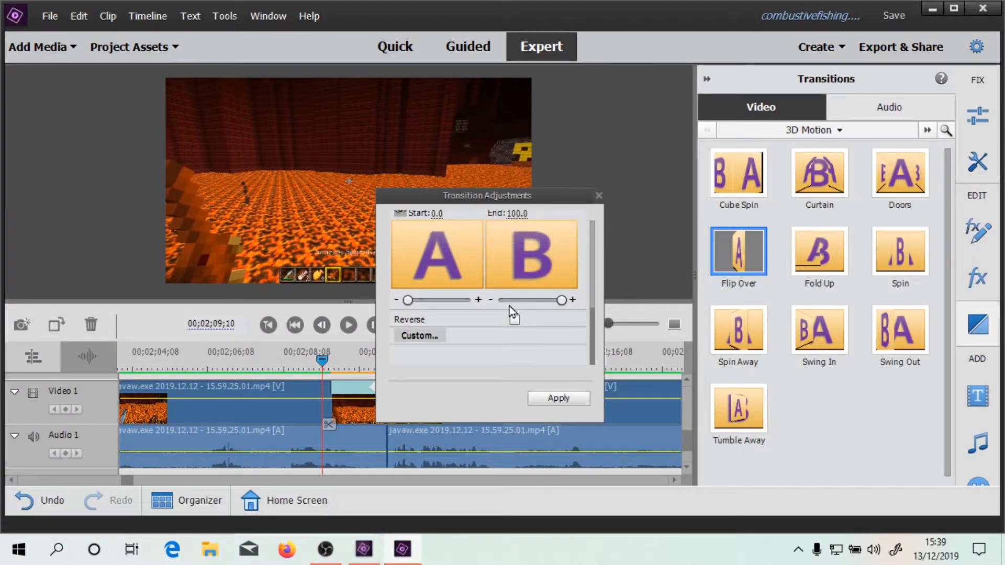
pyautogui.click(567, 398)
# Step: Play the five-band Flip Over transition, and move the playhead back to 00;02;10;06 inside it to inspect the bands
pyautogui.click(350, 324)
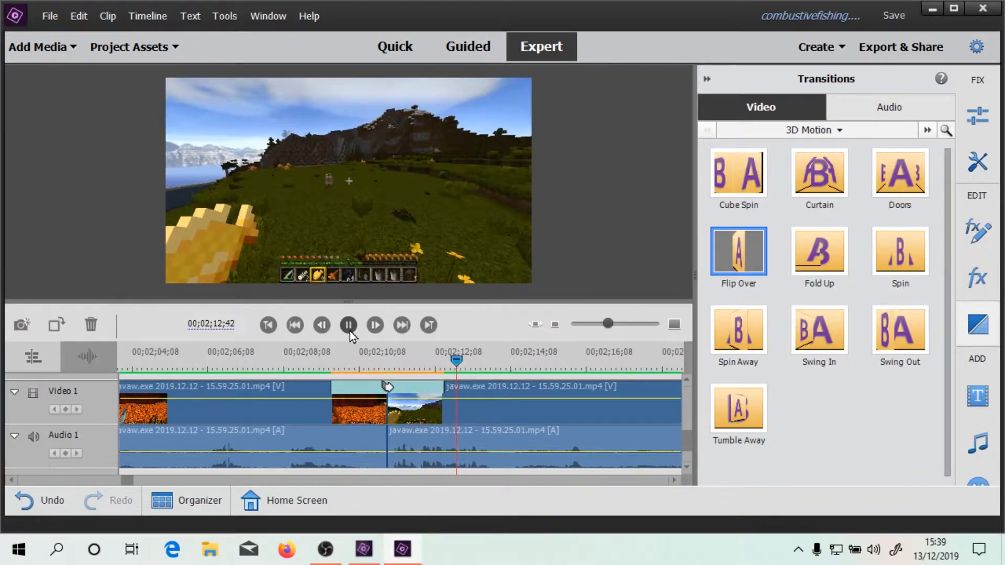
pyautogui.click(350, 329)
pyautogui.moveTo(486, 360); pyautogui.dragTo(326, 373)
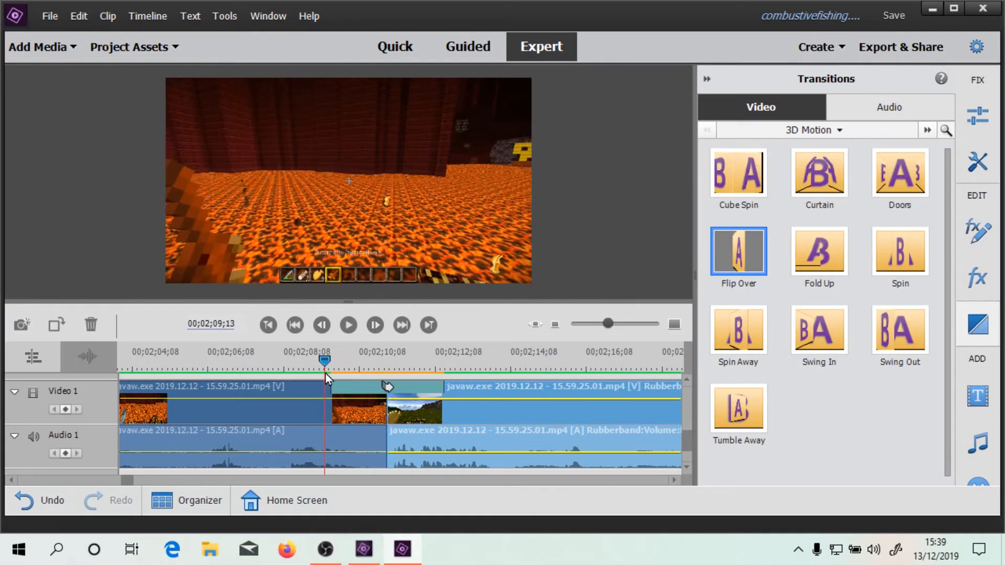
pyautogui.click(356, 366)
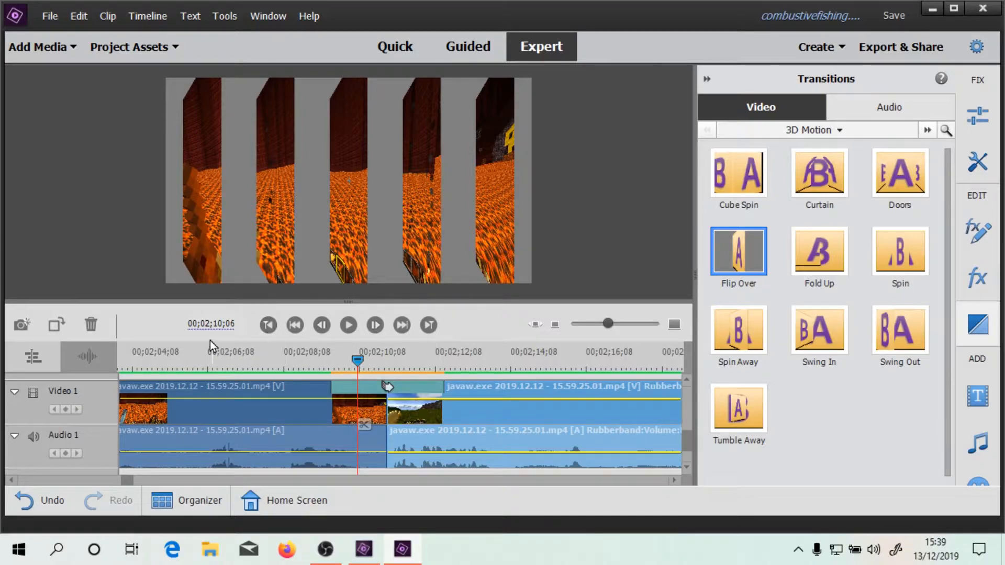
# Step: Render the timeline, and return the playhead to 00;02;08;31 just before the Flip Over transition
pyautogui.click(707, 80)
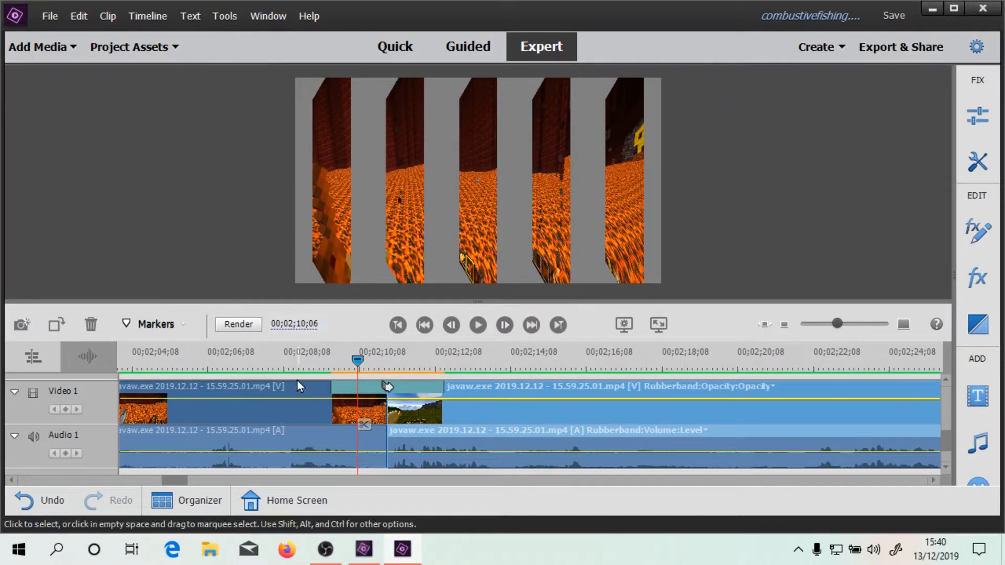
pyautogui.click(237, 324)
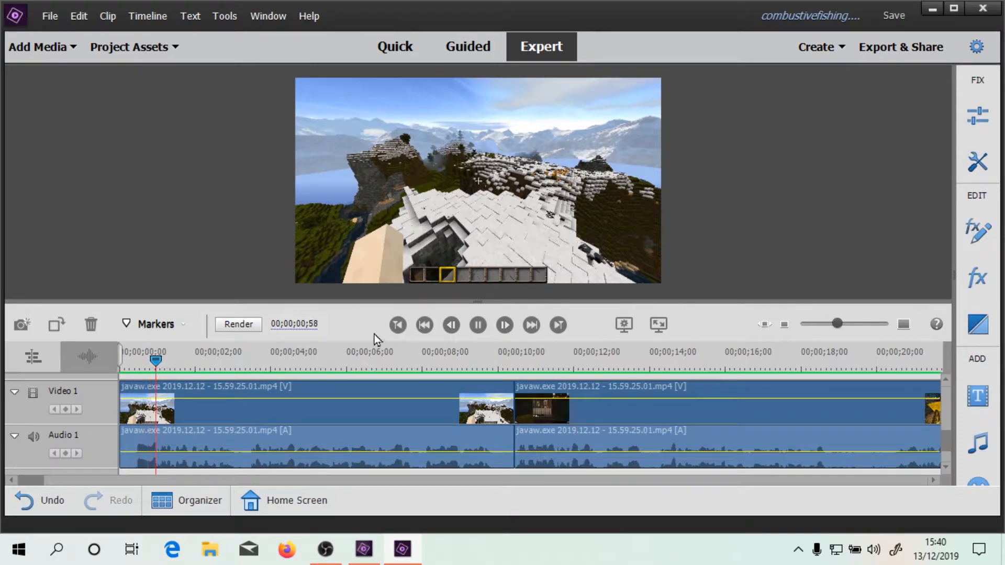
pyautogui.moveTo(837, 324); pyautogui.dragTo(819, 324)
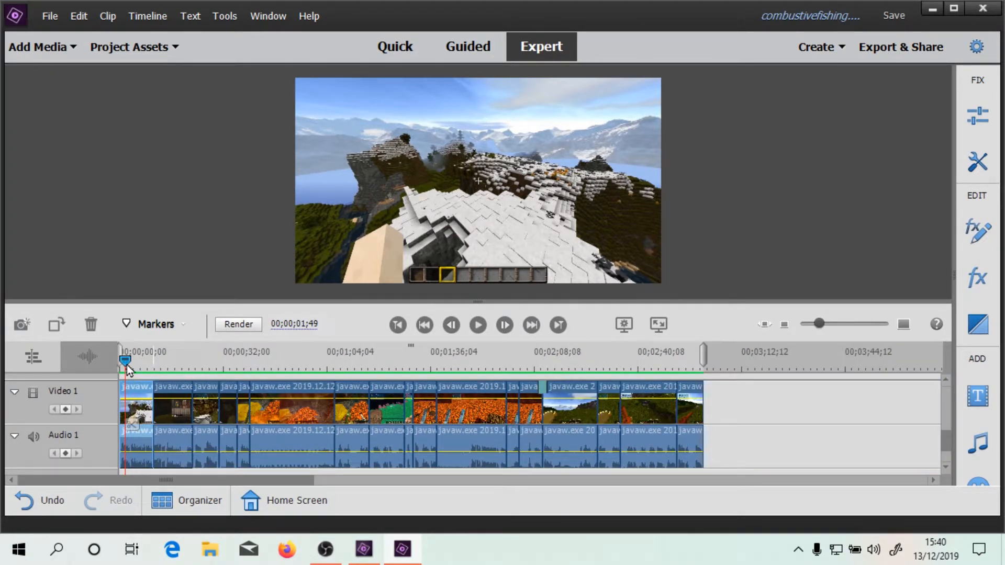
pyautogui.moveTo(152, 356); pyautogui.dragTo(535, 356)
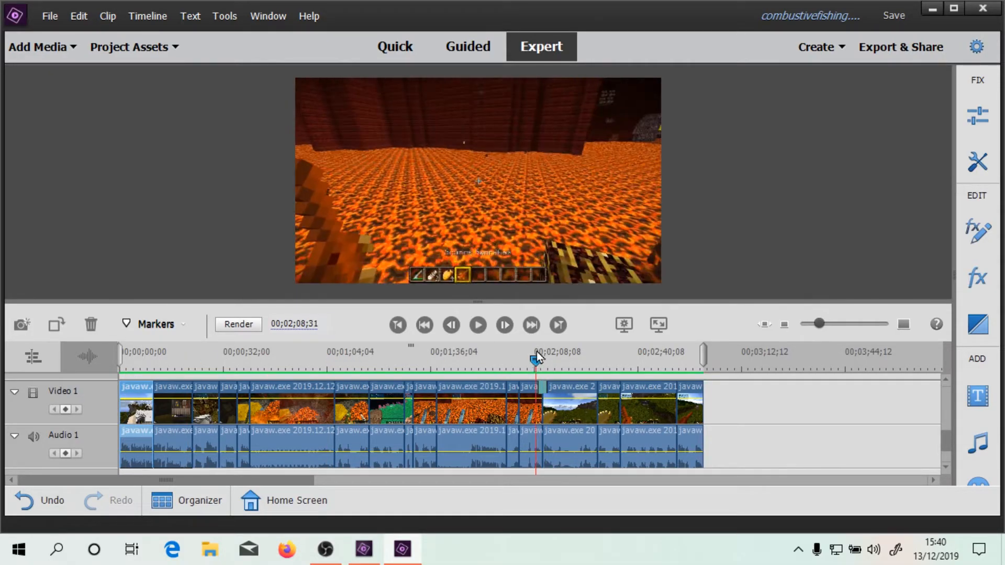
pyautogui.click(834, 325)
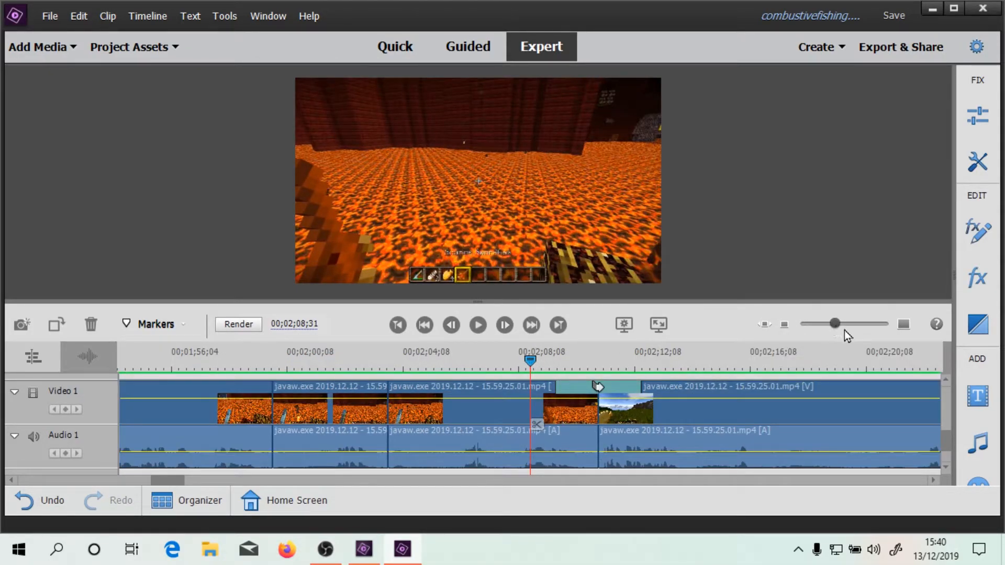
pyautogui.click(845, 327)
pyautogui.click(812, 329)
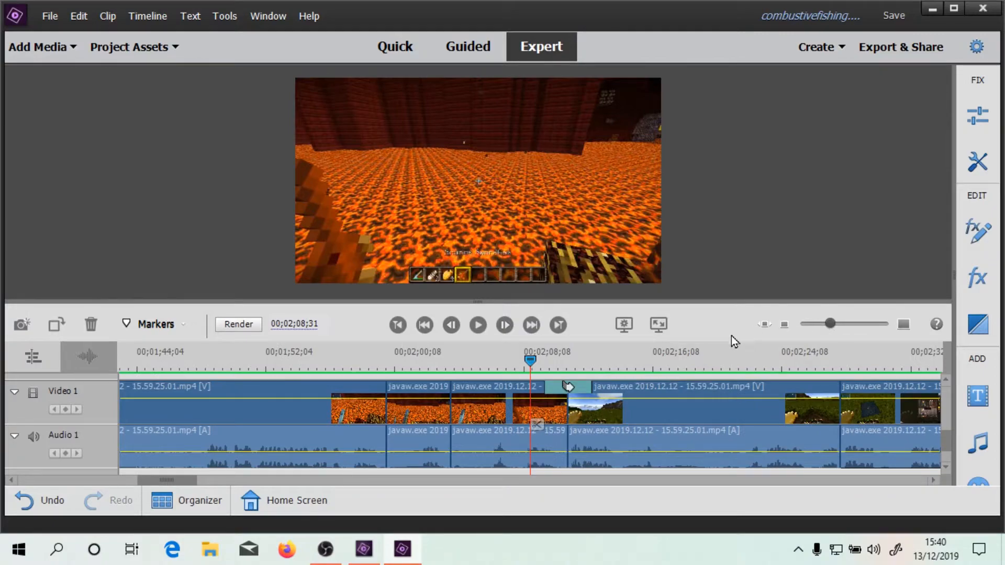
# Step: Try to set the Flip Over transition's bands to 50 in its custom settings
pyautogui.doubleClick(564, 391)
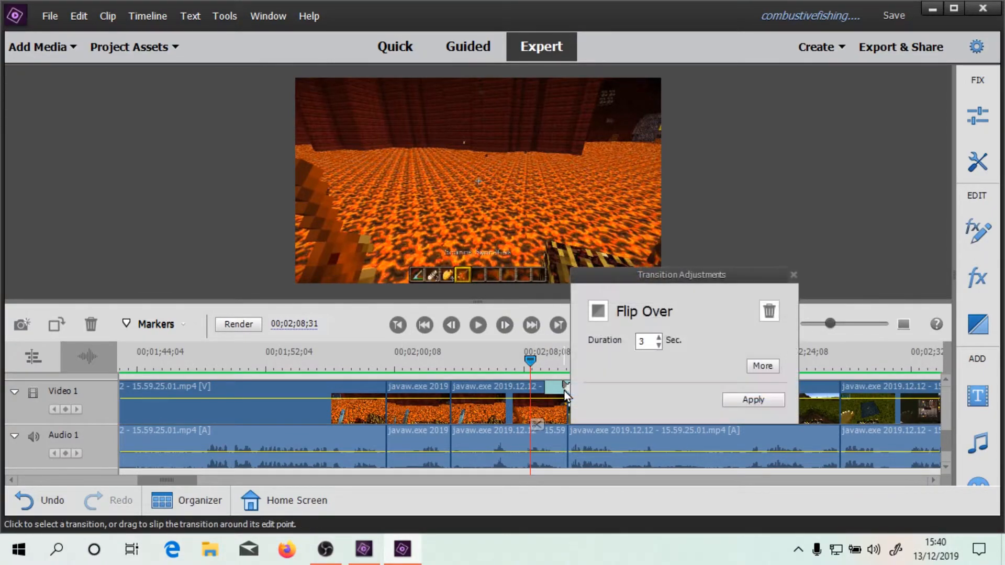
pyautogui.click(758, 366)
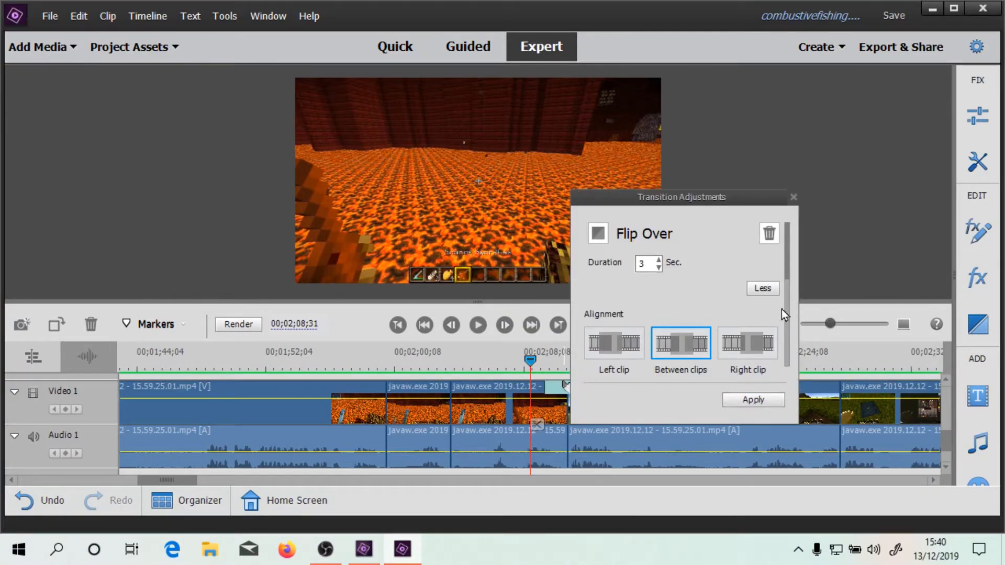
pyautogui.moveTo(787, 272); pyautogui.dragTo(787, 367)
pyautogui.click(611, 338)
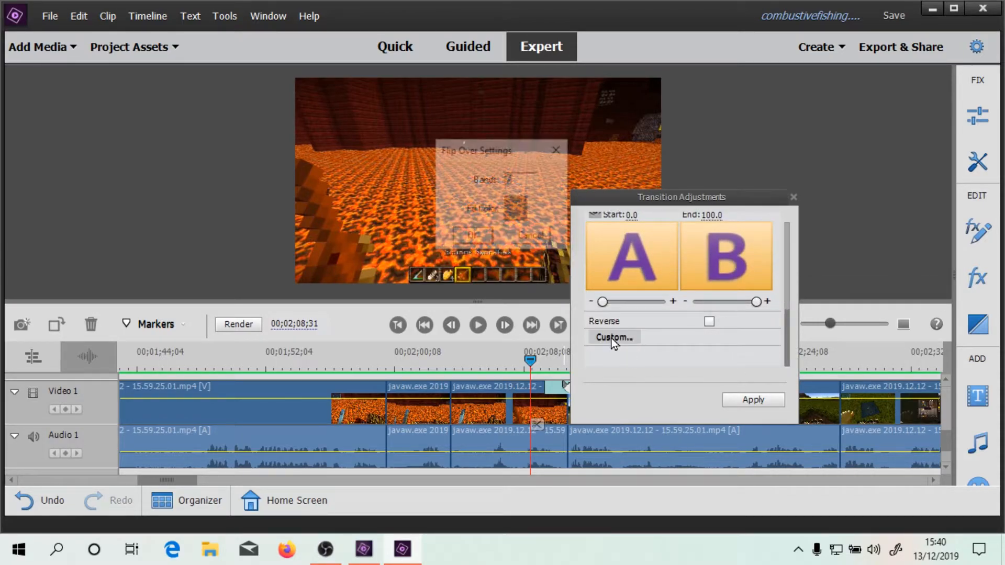
pyautogui.write('50')
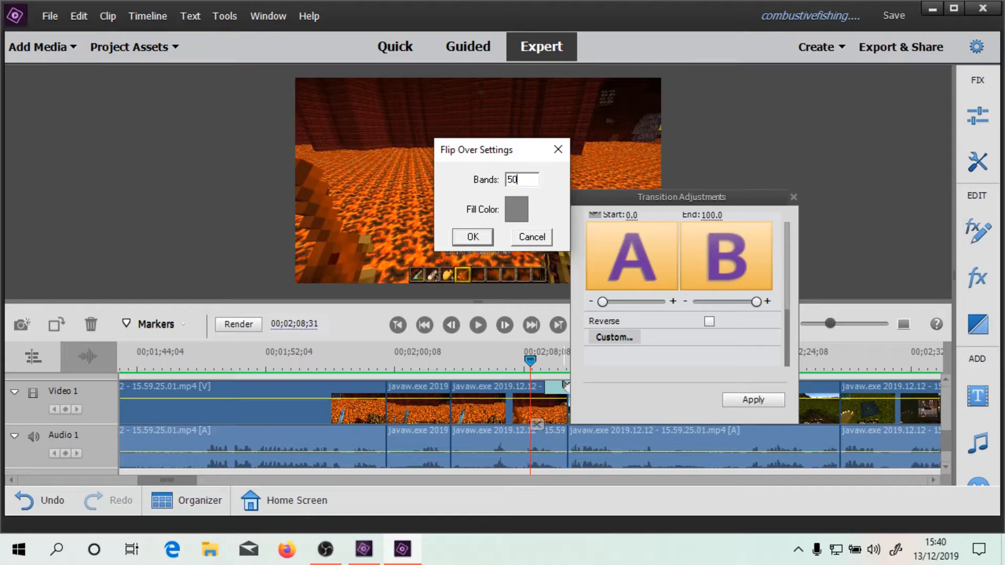
pyautogui.click(460, 234)
# Step: Set the Flip Over transition's fill color to black, keep the bands at 8, and apply the change
pyautogui.click(510, 214)
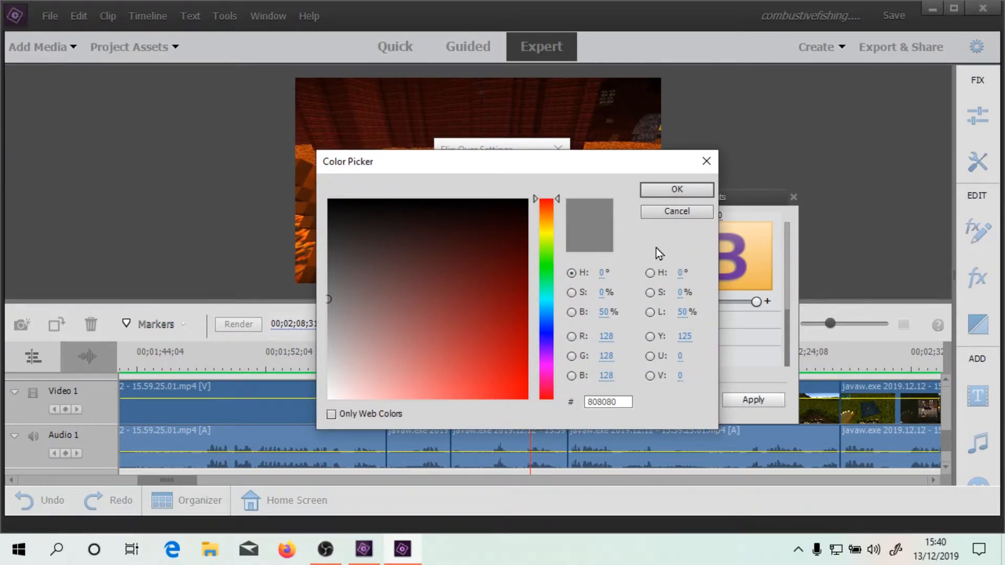
pyautogui.click(661, 191)
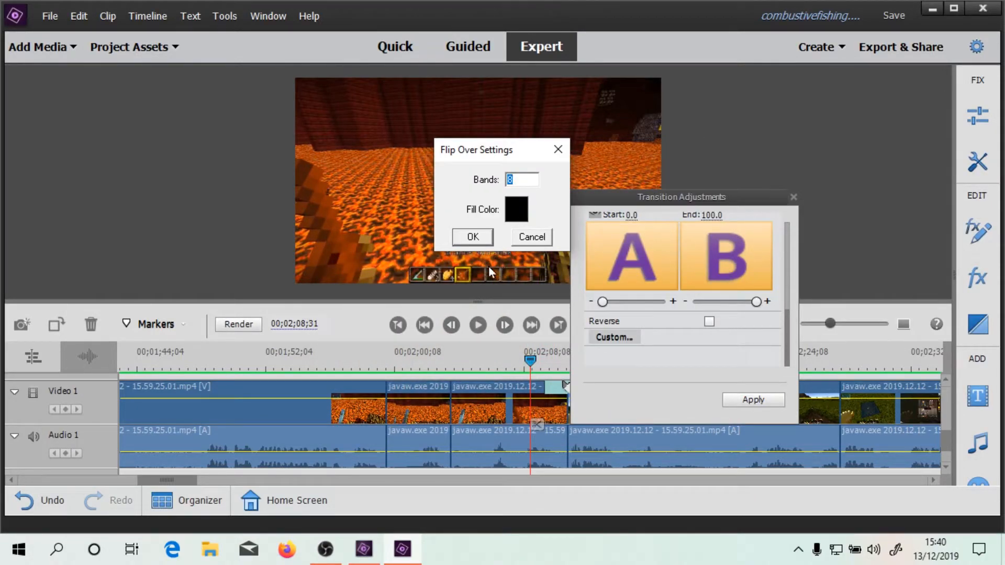
pyautogui.click(473, 237)
pyautogui.click(762, 402)
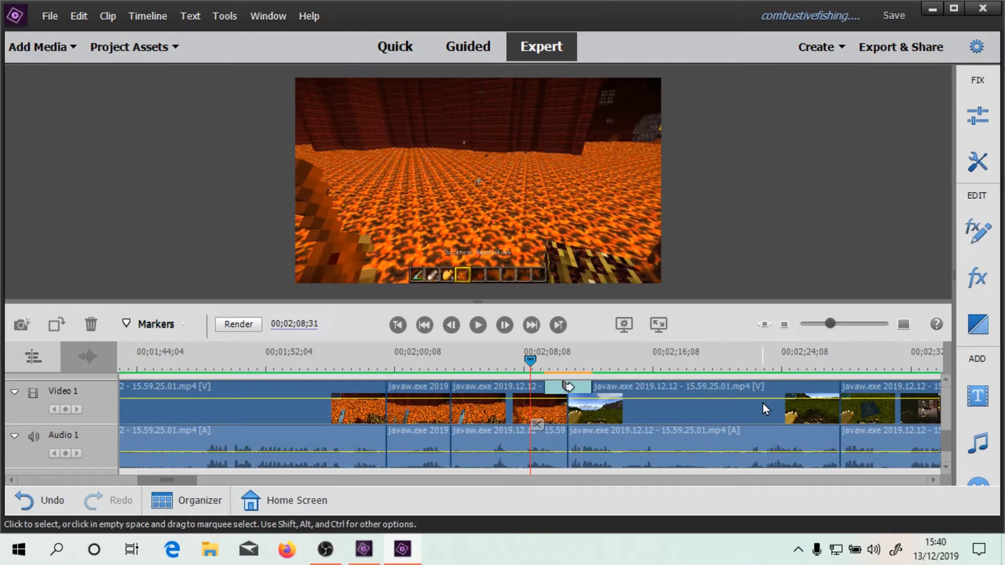
# Step: Play into the Flip Over transition, pause partway at 00;02;10;30, and render the timeline
pyautogui.click(478, 325)
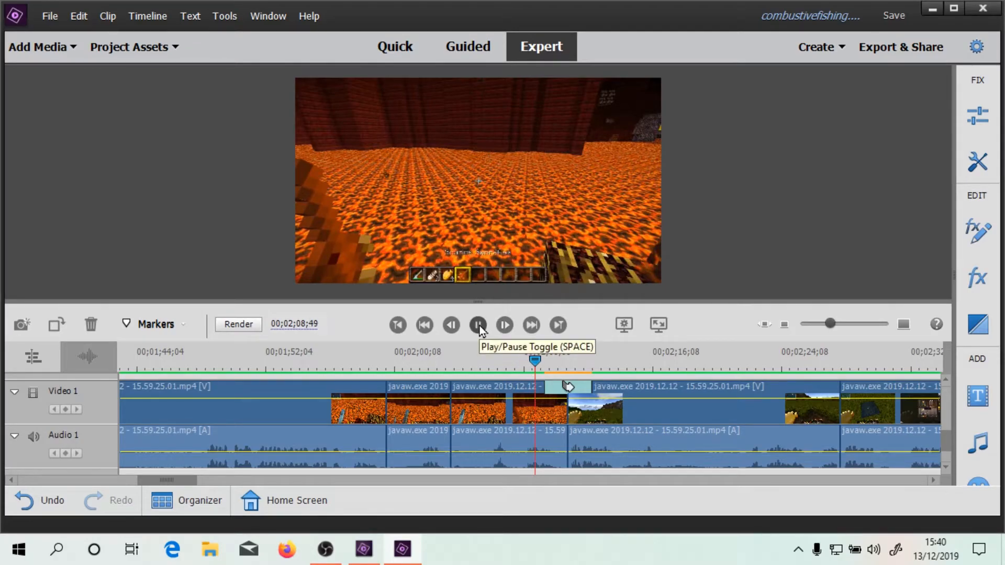
pyautogui.click(480, 325)
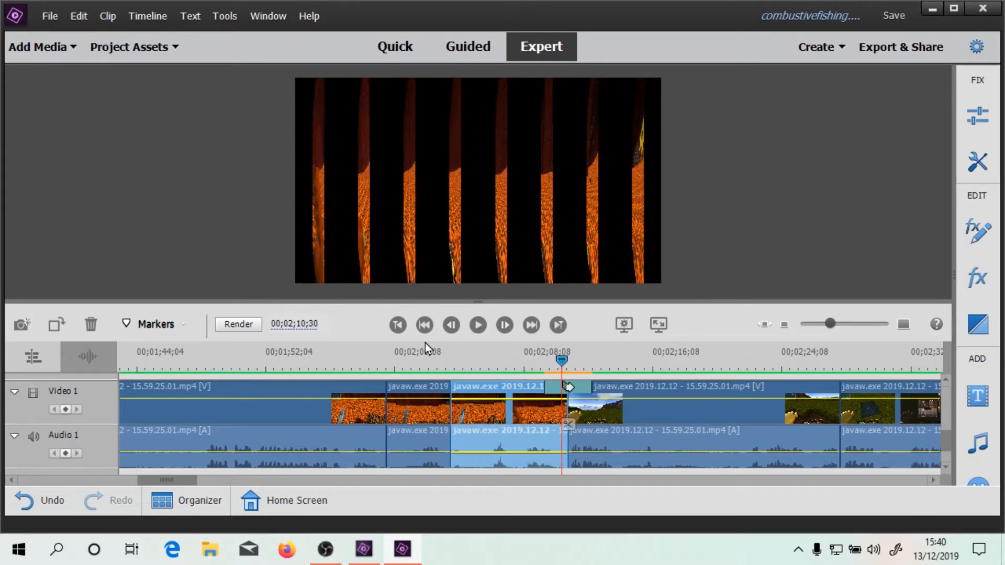
pyautogui.click(237, 325)
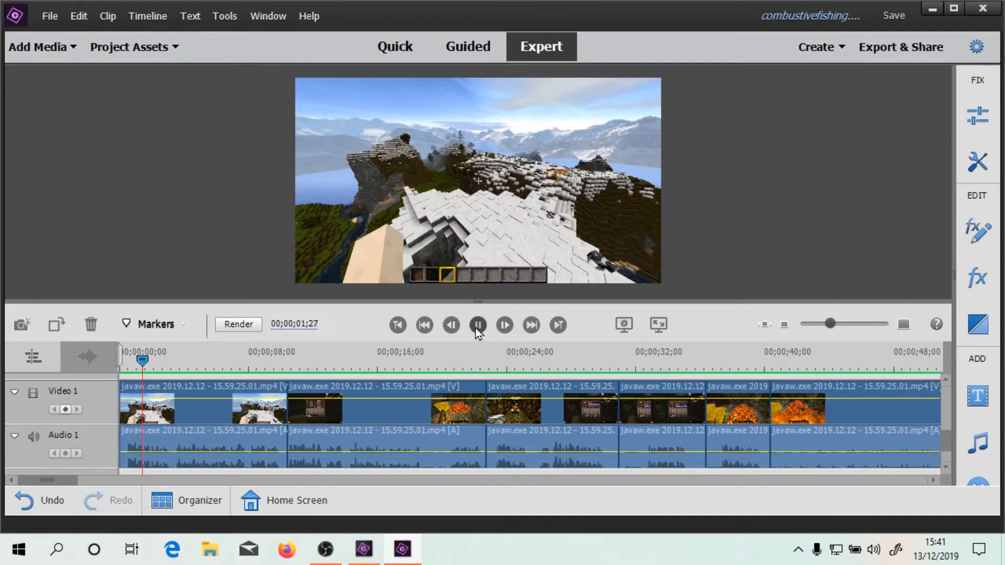
# Step: Stop the playback at the timeline's start, and move the playhead to 00;02;07;51 just before the Flip Over transition
pyautogui.click(476, 327)
pyautogui.moveTo(830, 325); pyautogui.dragTo(818, 326)
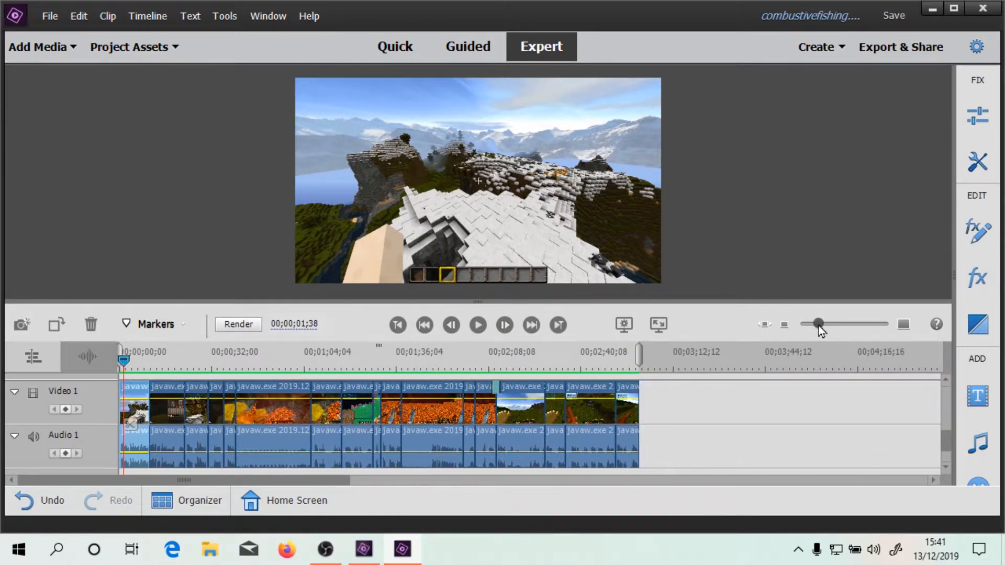
pyautogui.moveTo(124, 360); pyautogui.dragTo(491, 382)
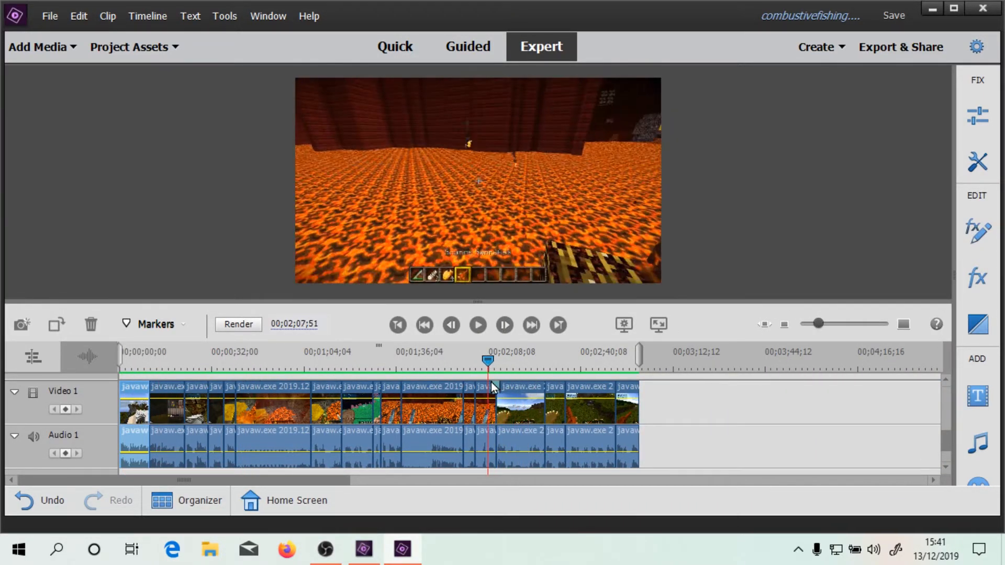
pyautogui.moveTo(825, 324); pyautogui.dragTo(839, 325)
pyautogui.click(826, 324)
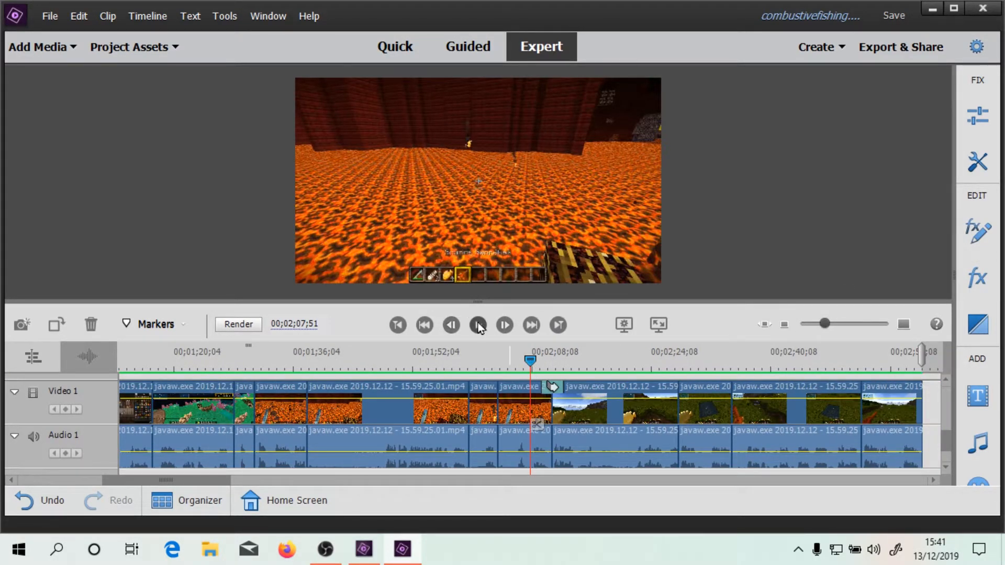
# Step: Play the rendered Flip Over transition, and return the playhead to 00;02;09;06 just before it
pyautogui.click(479, 326)
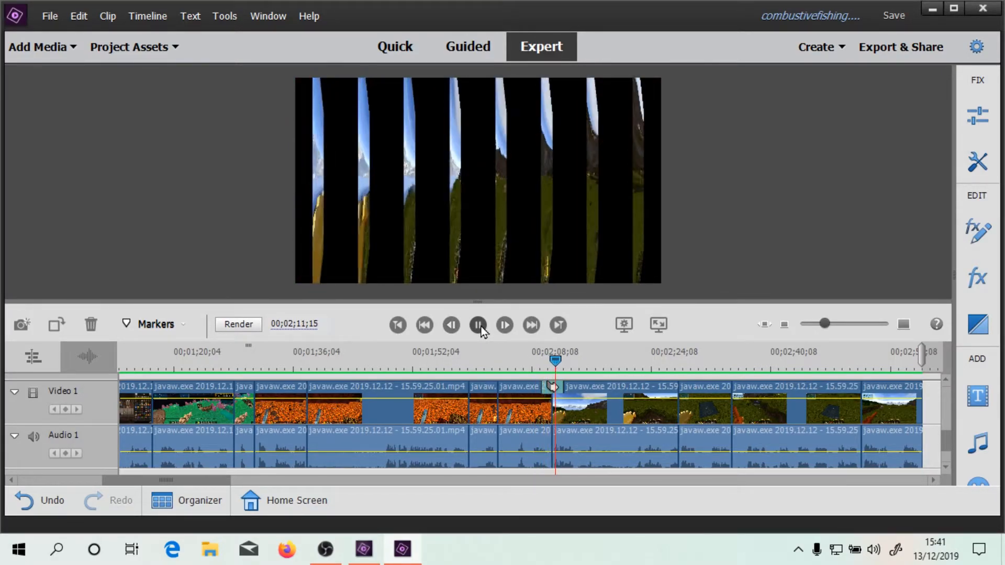
pyautogui.click(478, 325)
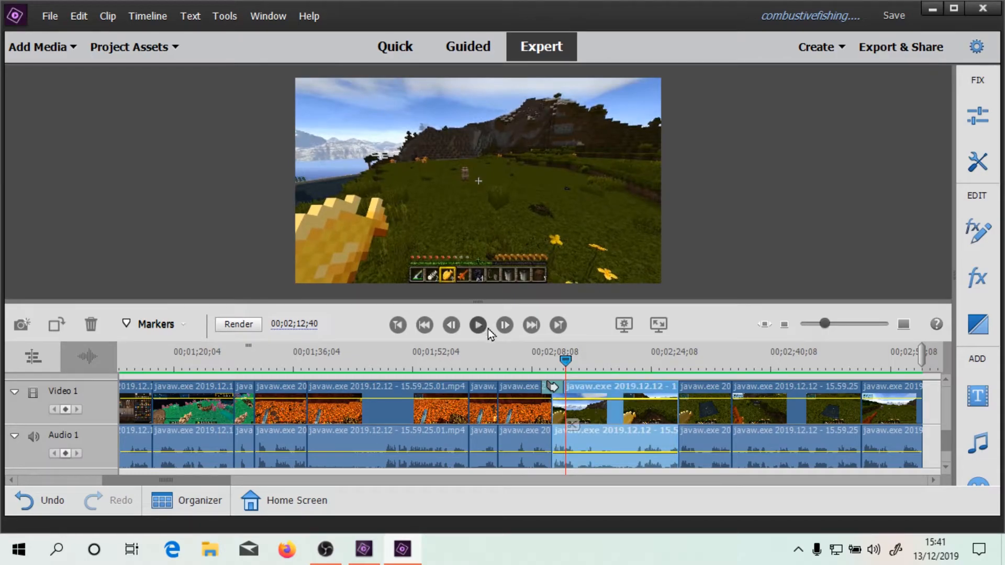
pyautogui.click(839, 324)
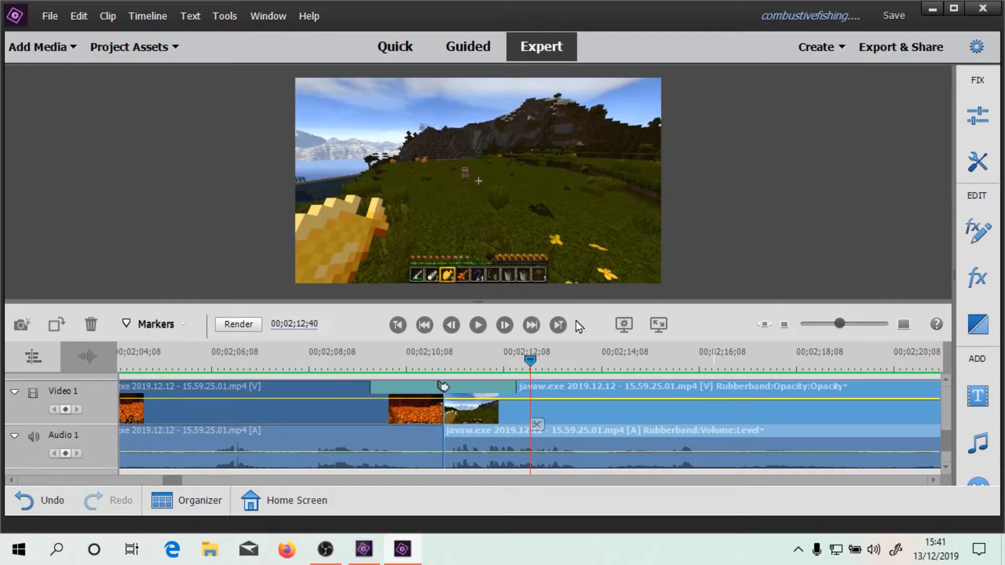
pyautogui.moveTo(536, 357); pyautogui.dragTo(360, 379)
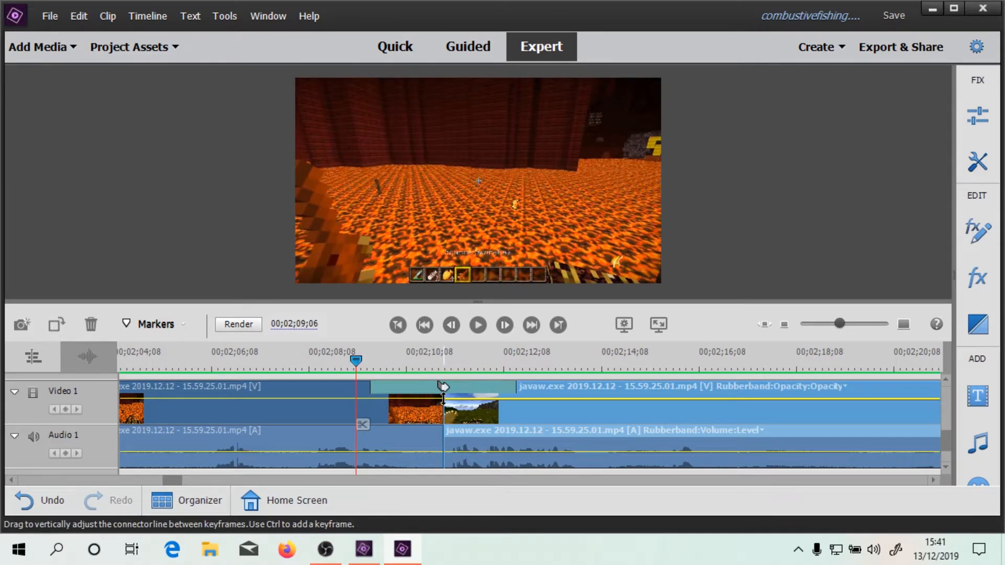
# Step: Set the Flip Over transition's fill color to orange F58914 in its custom settings, and apply the change
pyautogui.doubleClick(408, 393)
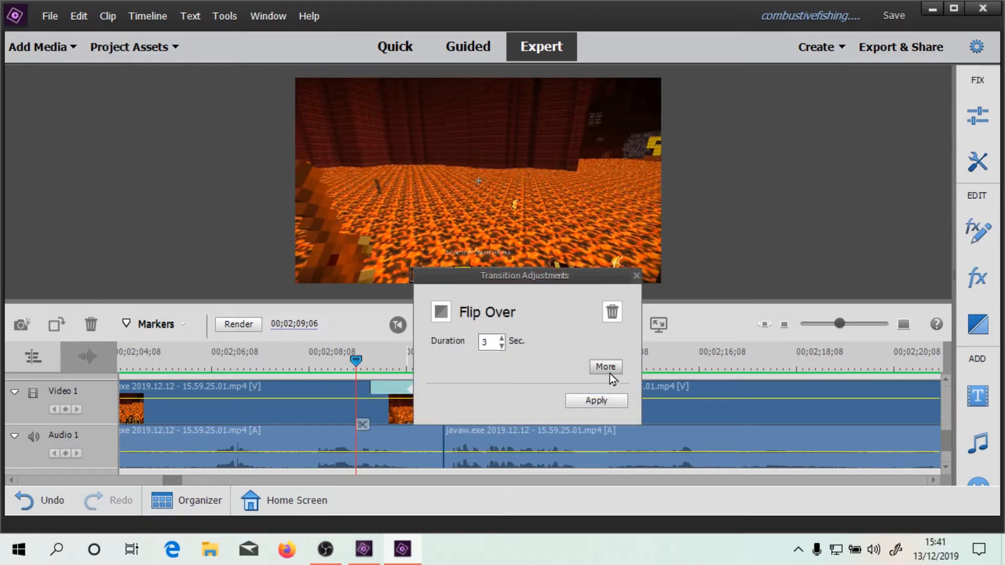
pyautogui.click(606, 366)
pyautogui.scroll(-3, 525, 366)
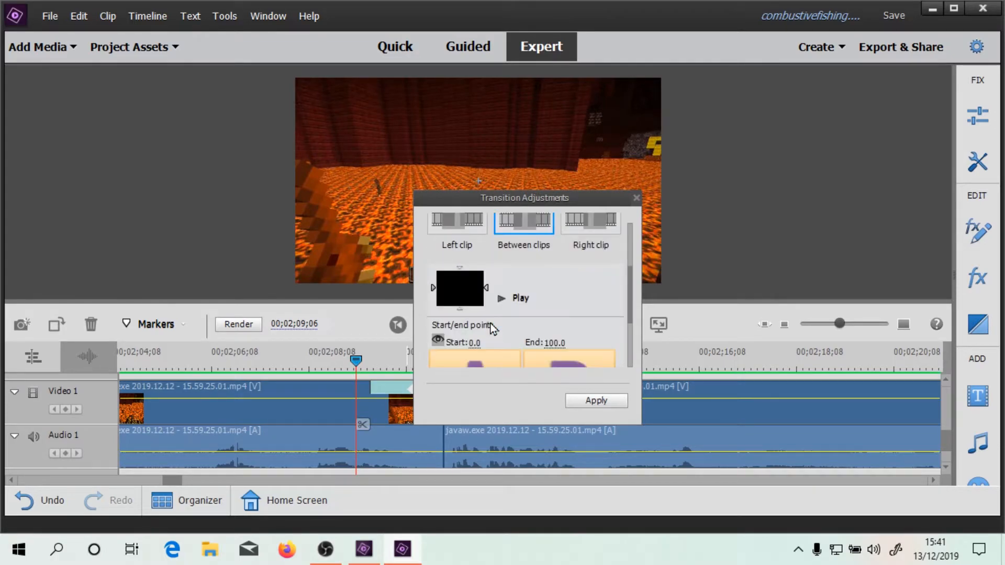
pyautogui.scroll(-1, 542, 296)
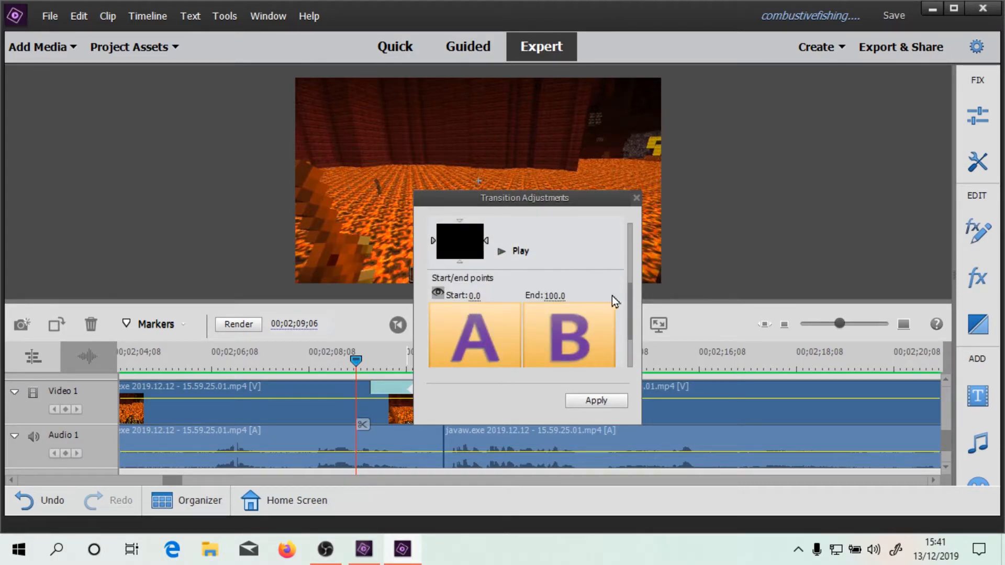
pyautogui.moveTo(627, 291); pyautogui.dragTo(627, 321)
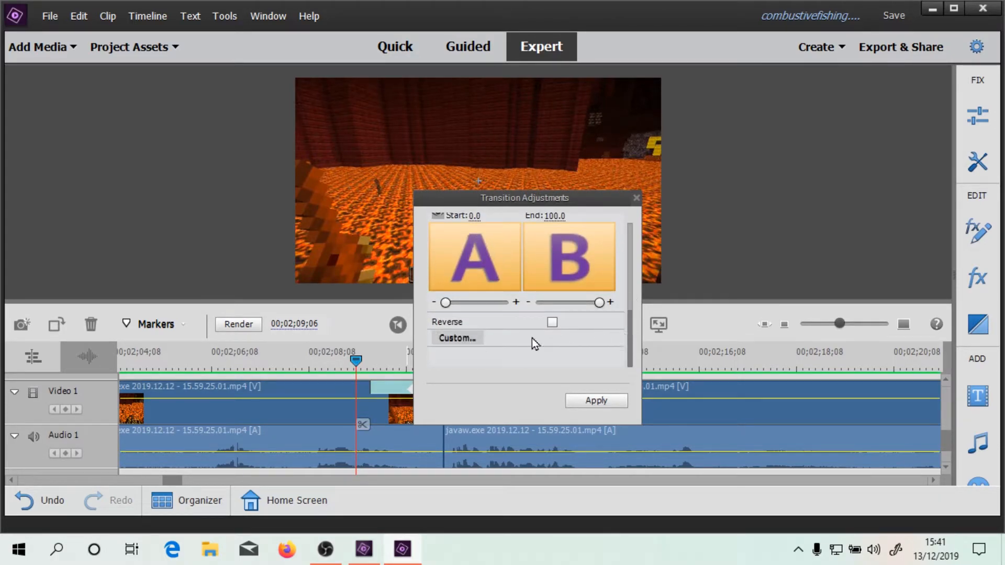
pyautogui.click(453, 338)
pyautogui.click(515, 215)
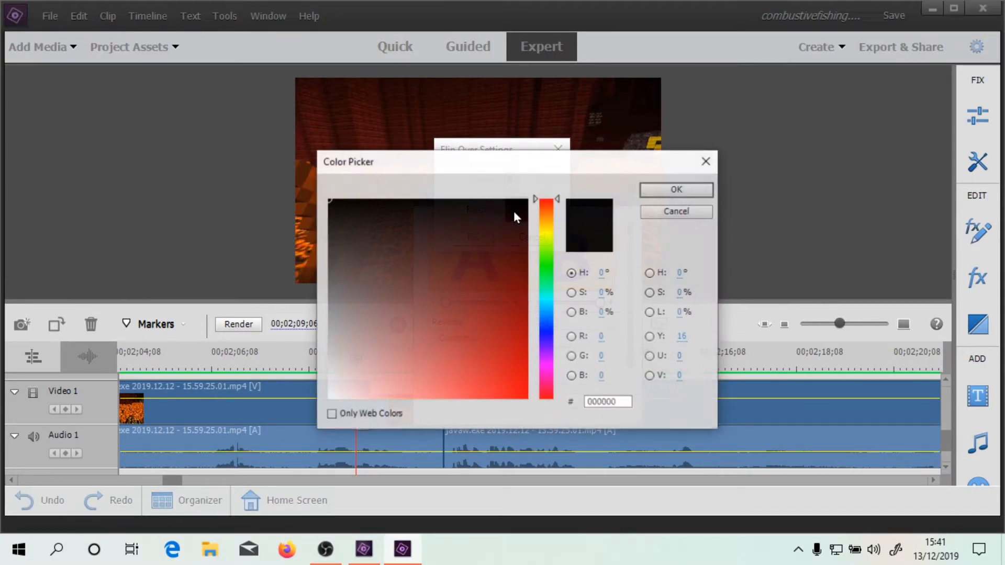
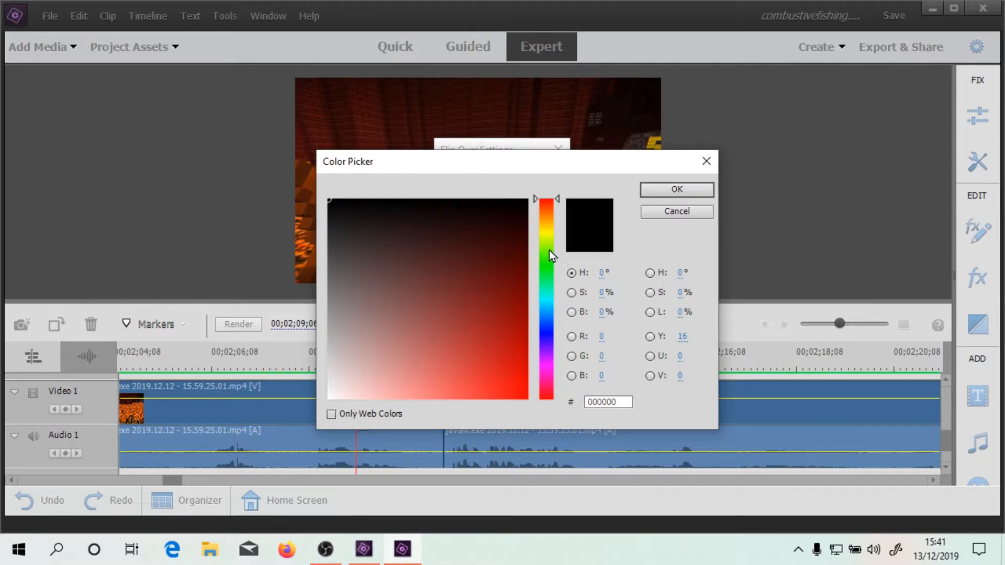
pyautogui.moveTo(554, 209)
pyautogui.mouseDown()
pyautogui.moveTo(553, 224)
pyautogui.moveTo(554, 216)
pyautogui.mouseUp()
pyautogui.click(498, 325)
pyautogui.moveTo(516, 341); pyautogui.dragTo(513, 407)
pyautogui.moveTo(685, 313)
pyautogui.mouseDown()
pyautogui.moveTo(664, 303)
pyautogui.moveTo(732, 308)
pyautogui.moveTo(679, 313)
pyautogui.moveTo(708, 314)
pyautogui.moveTo(698, 320)
pyautogui.mouseUp()
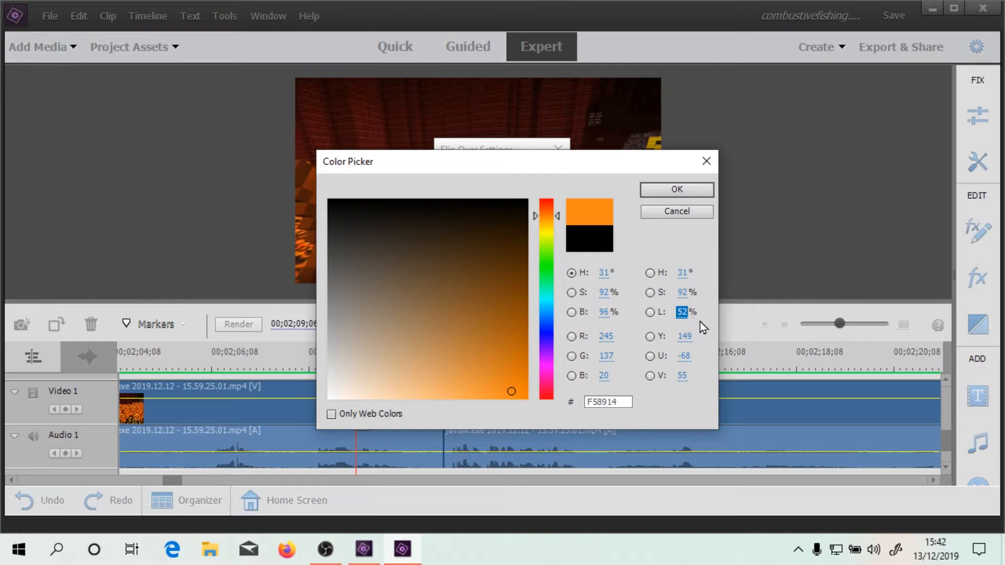
pyautogui.click(678, 189)
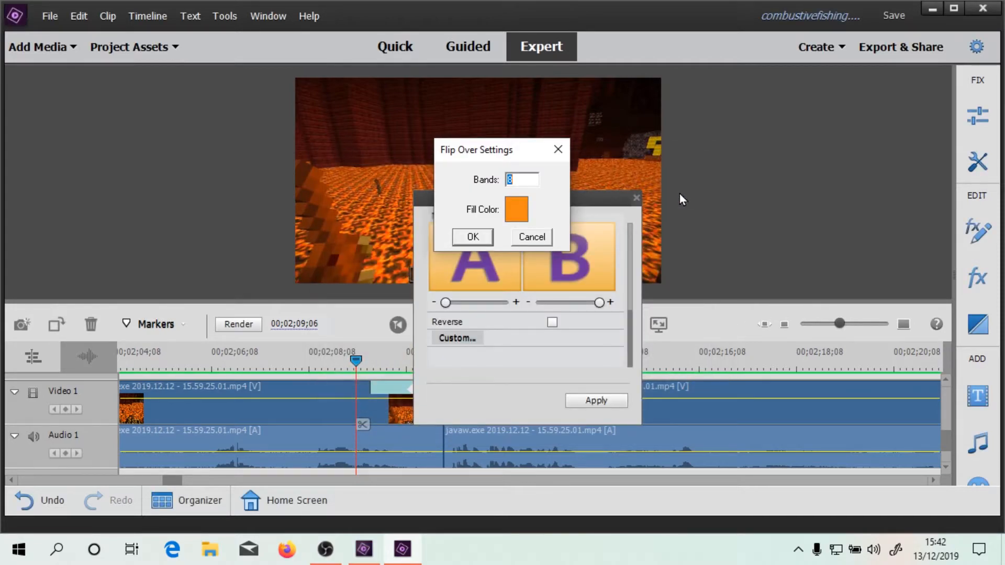
pyautogui.click(473, 237)
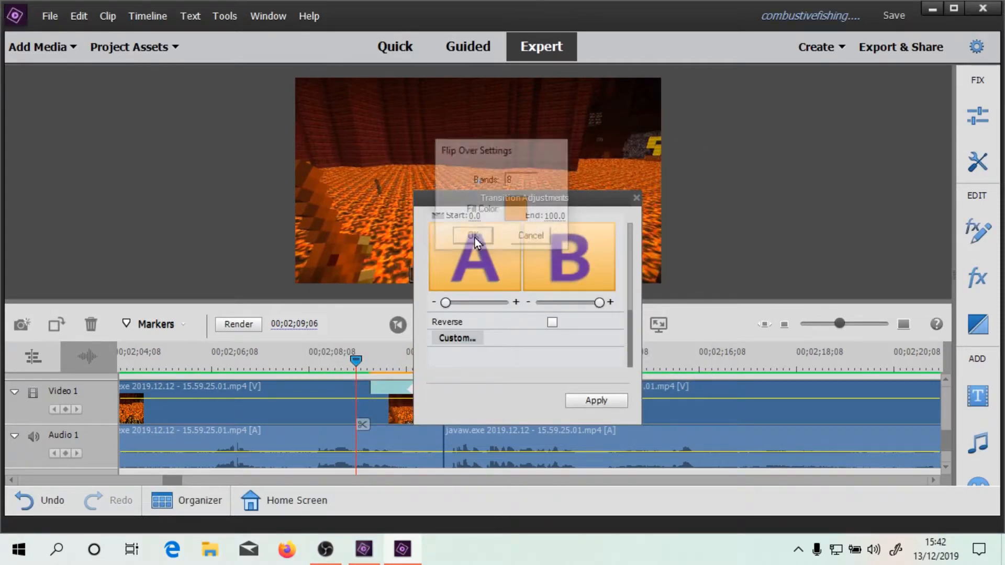
pyautogui.click(603, 401)
# Step: Play the orange-filled Flip Over transition, and move the playhead back to 00;02;10;09 inside it
pyautogui.click(477, 325)
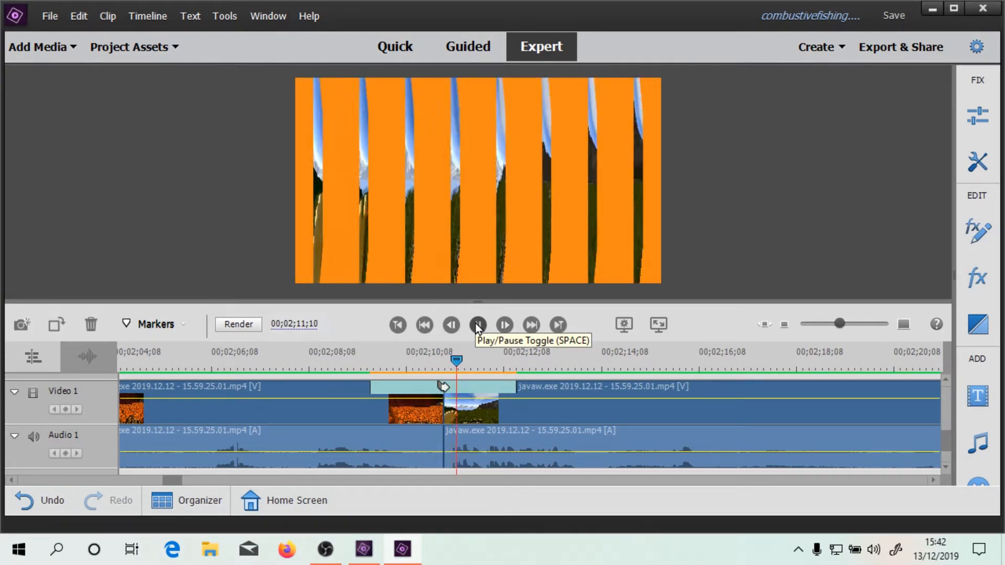
pyautogui.click(527, 419)
pyautogui.moveTo(522, 362); pyautogui.dragTo(406, 372)
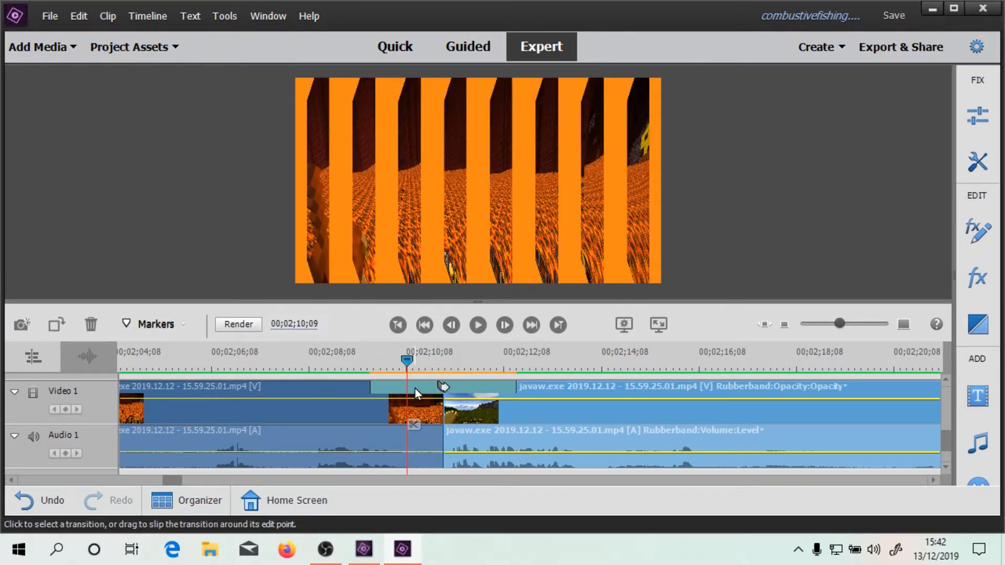
# Step: Set the Flip Over transition's fill color to light blue 61C9F5, apply it, and move the playhead to 00;02;08;49 before the transition
pyautogui.doubleClick(415, 388)
pyautogui.click(612, 366)
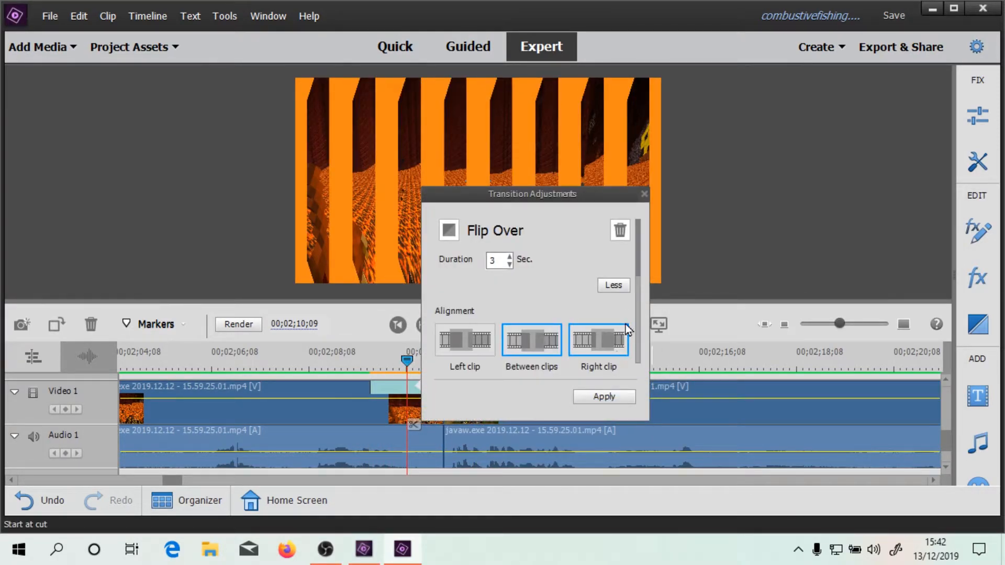
pyautogui.moveTo(637, 253); pyautogui.dragTo(636, 363)
pyautogui.click(483, 334)
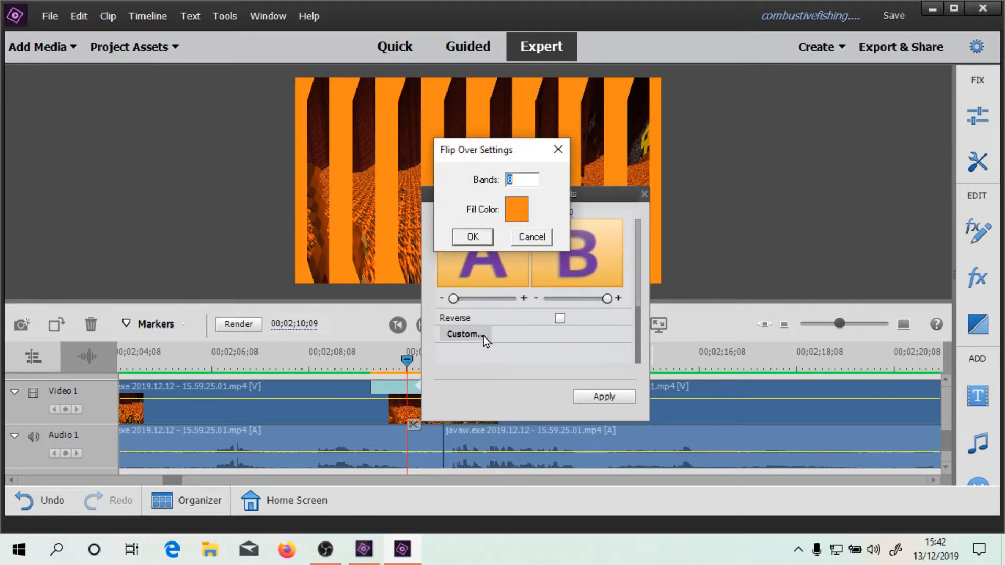
pyautogui.click(525, 209)
pyautogui.moveTo(548, 315)
pyautogui.mouseDown()
pyautogui.moveTo(556, 296)
pyautogui.moveTo(557, 309)
pyautogui.mouseUp()
pyautogui.moveTo(687, 317); pyautogui.dragTo(695, 316)
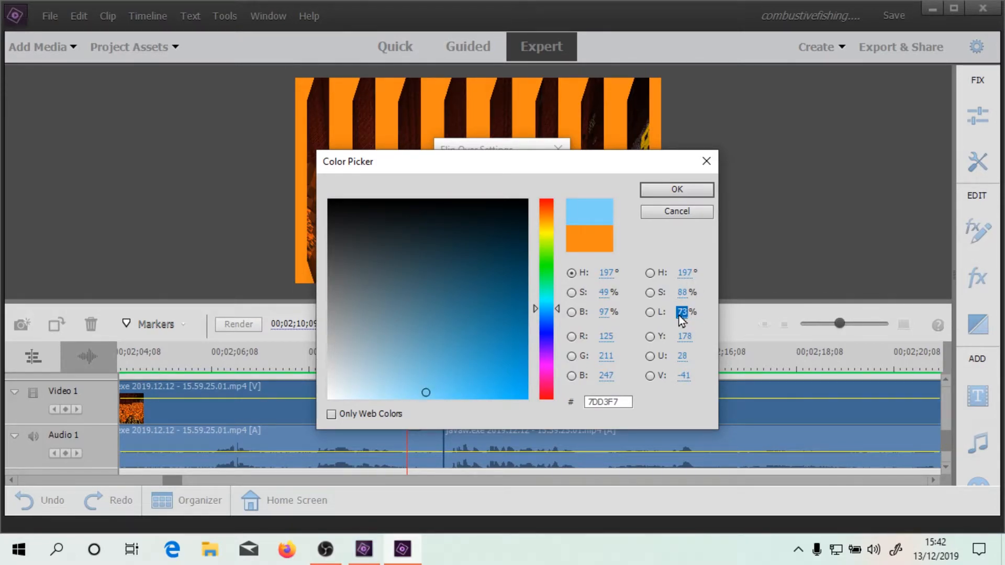
pyautogui.moveTo(679, 315); pyautogui.dragTo(667, 313)
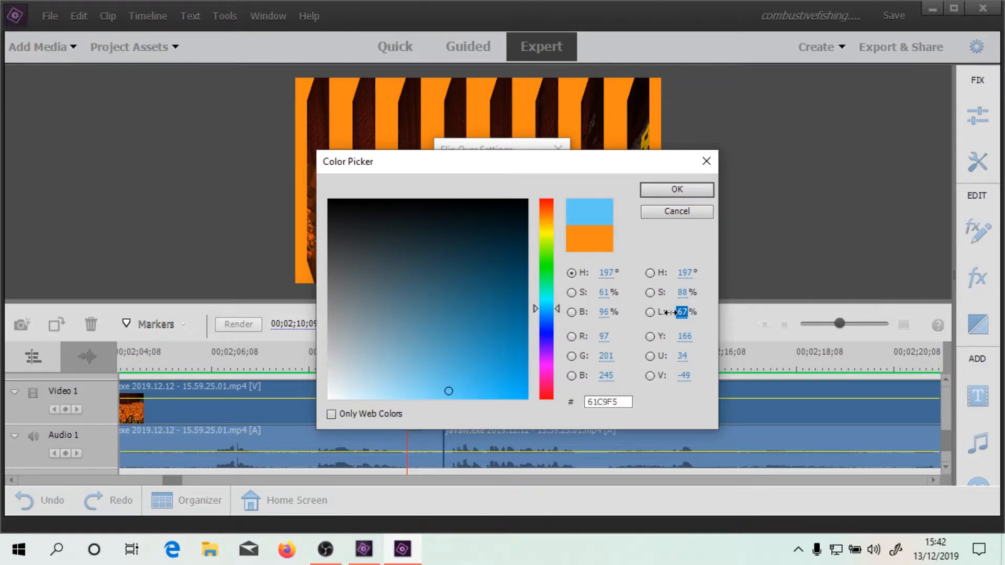
pyautogui.click(673, 188)
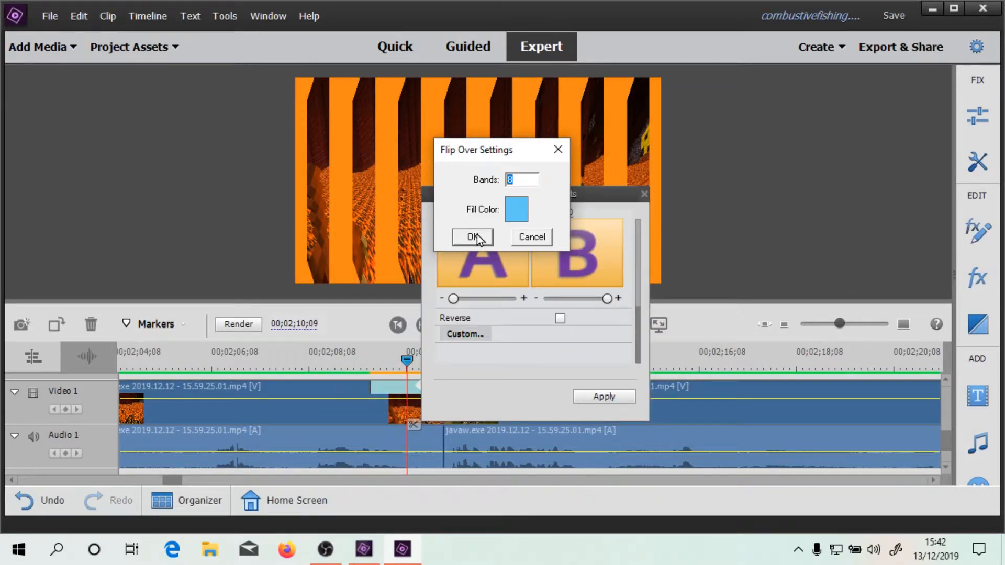
pyautogui.click(473, 237)
pyautogui.click(605, 396)
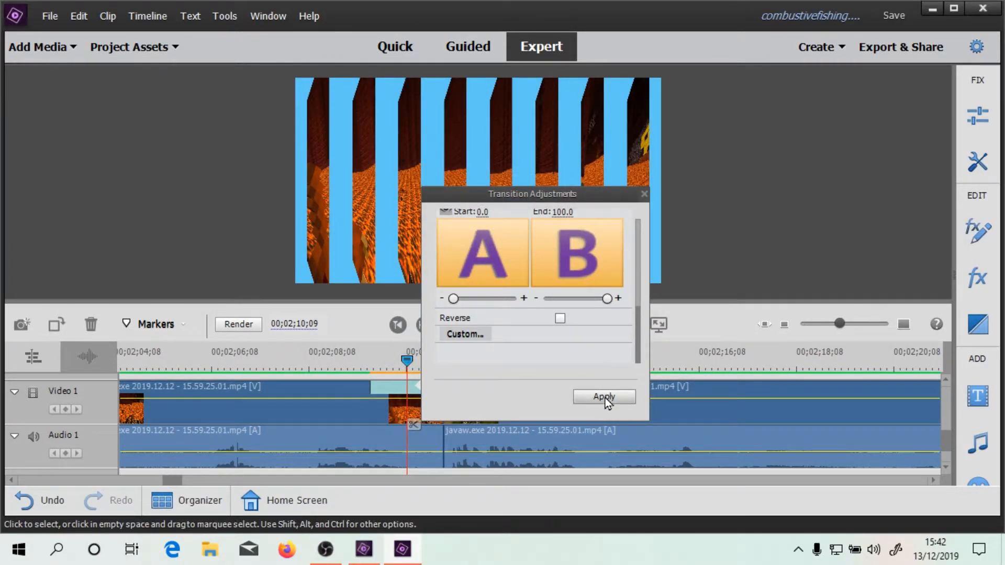
pyautogui.moveTo(407, 360); pyautogui.dragTo(341, 360)
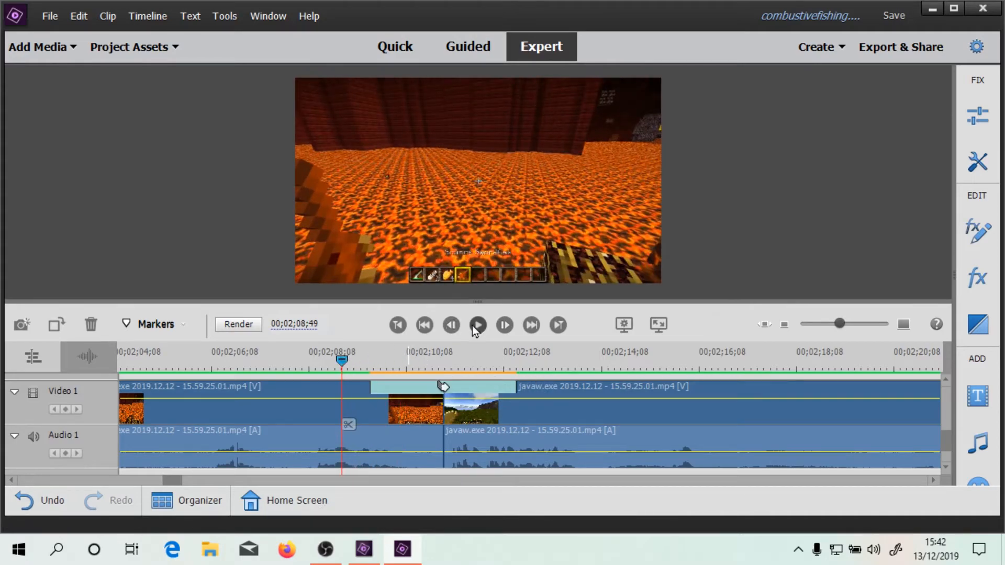
# Step: Play the light-blue-filled Flip Over transition through to the grassland clip, and stop the playback
pyautogui.click(480, 324)
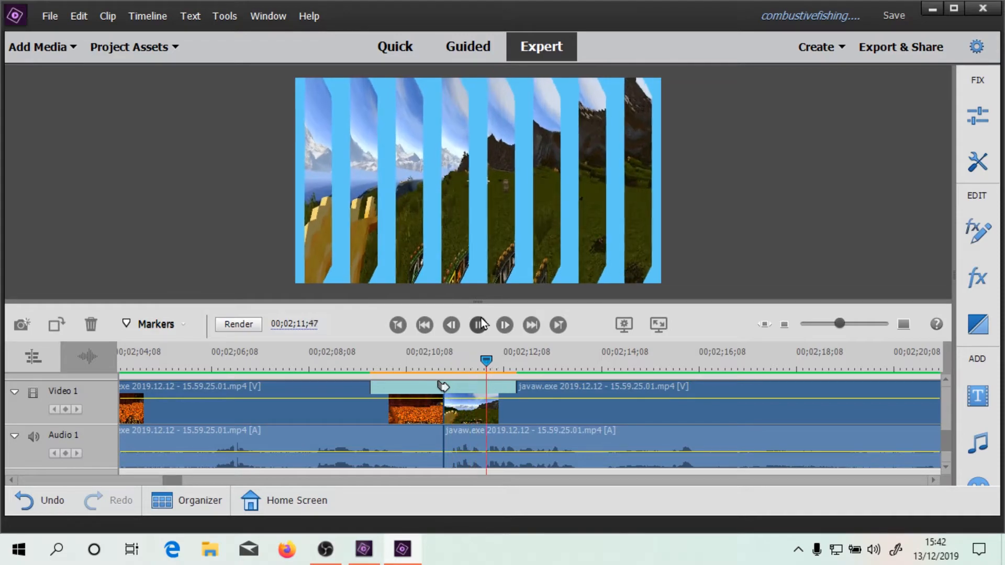
pyautogui.click(478, 325)
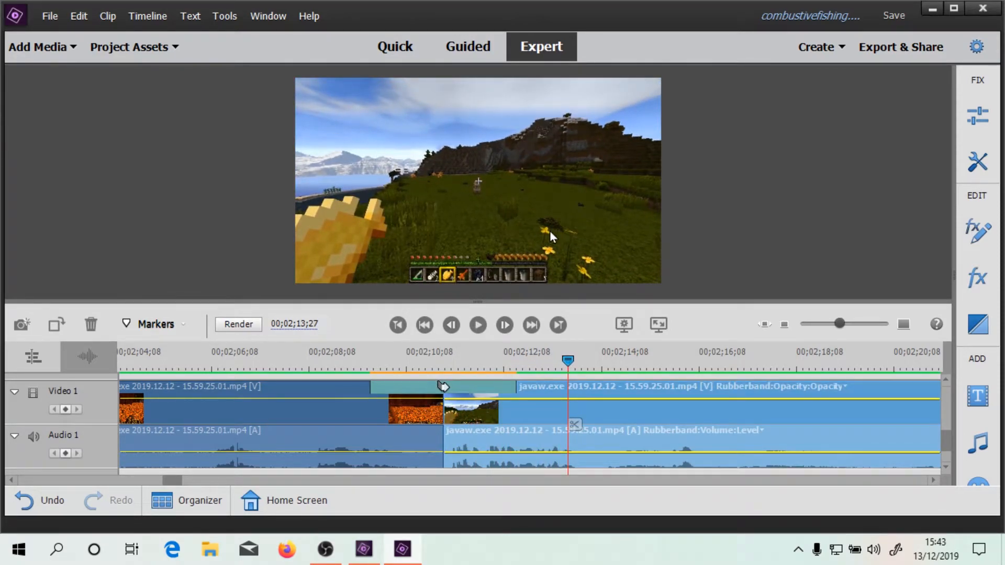
# Step: Open the Flip Over transition's custom settings, and set the fill color to darker blue 3397C1
pyautogui.click(397, 387)
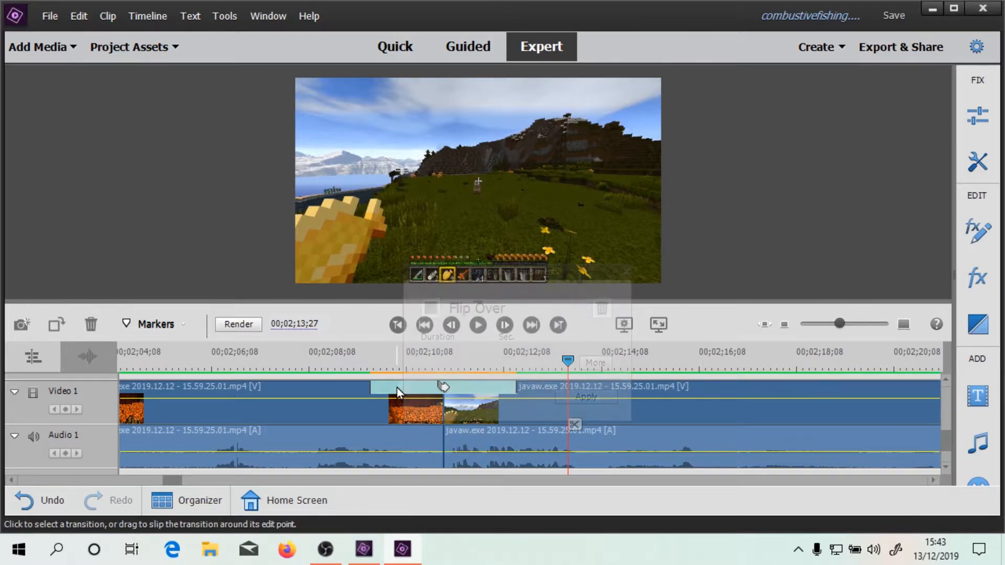
pyautogui.click(595, 364)
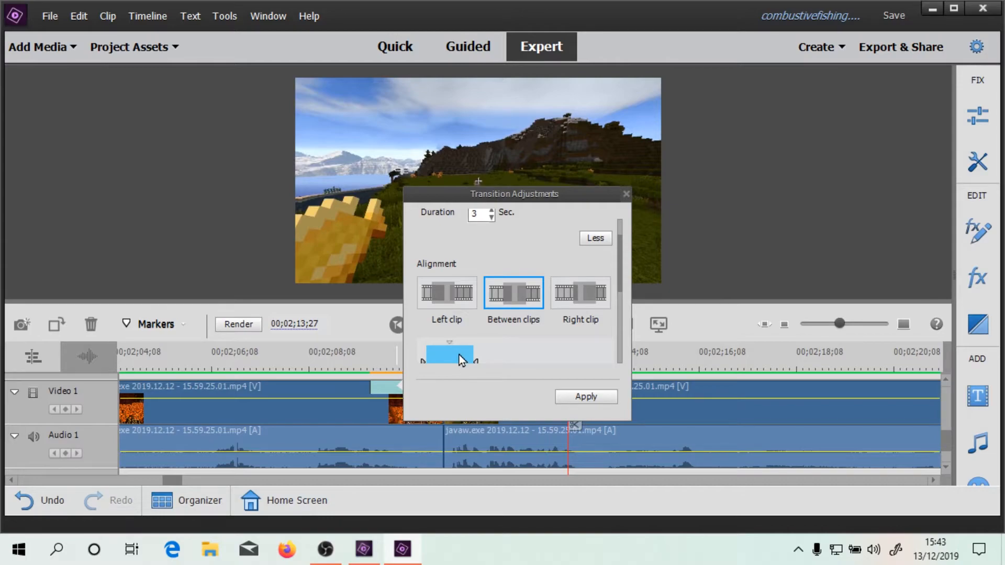
pyautogui.scroll(-3, 497, 348)
pyautogui.click(462, 332)
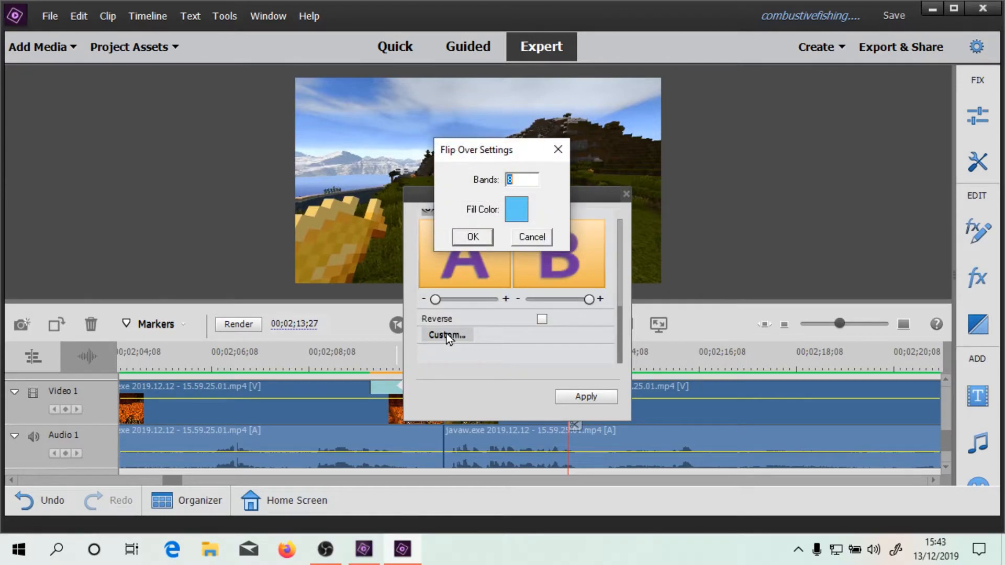
pyautogui.click(513, 215)
pyautogui.moveTo(680, 312)
pyautogui.mouseDown()
pyautogui.moveTo(668, 311)
pyautogui.moveTo(680, 313)
pyautogui.mouseUp()
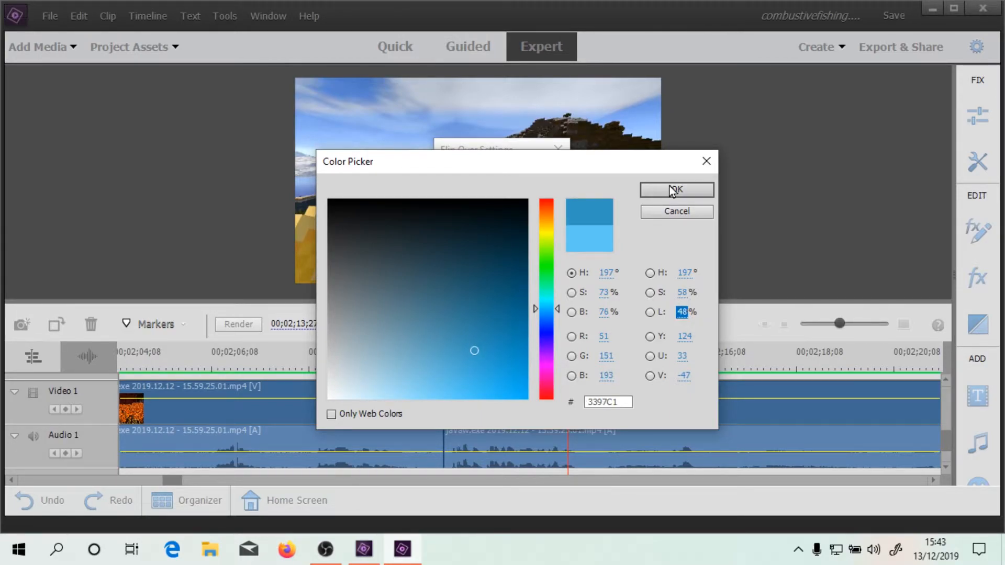
pyautogui.click(670, 187)
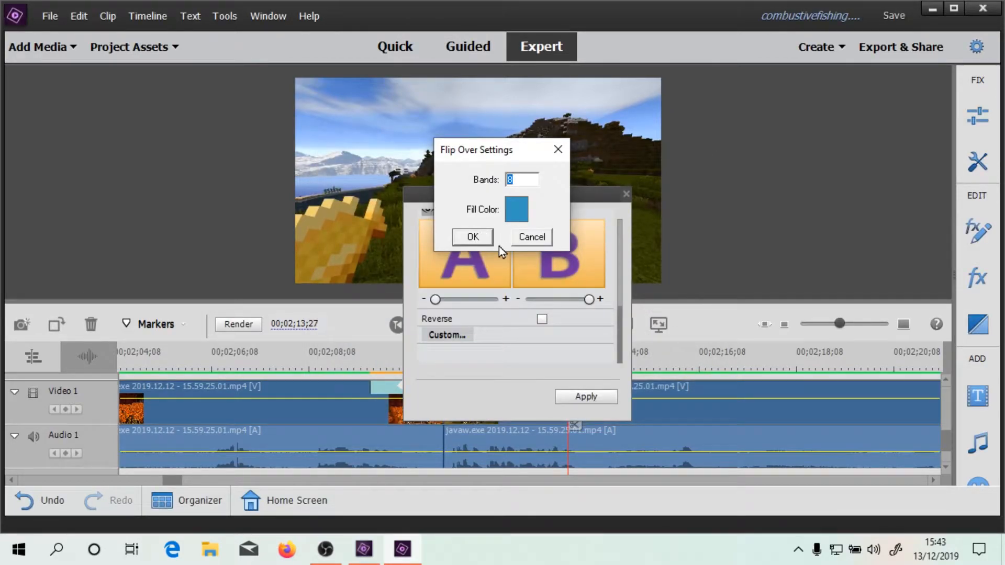
# Step: Change the Flip Over transition's fill color to medium blue 576FD5, and apply the adjustment
pyautogui.click(513, 212)
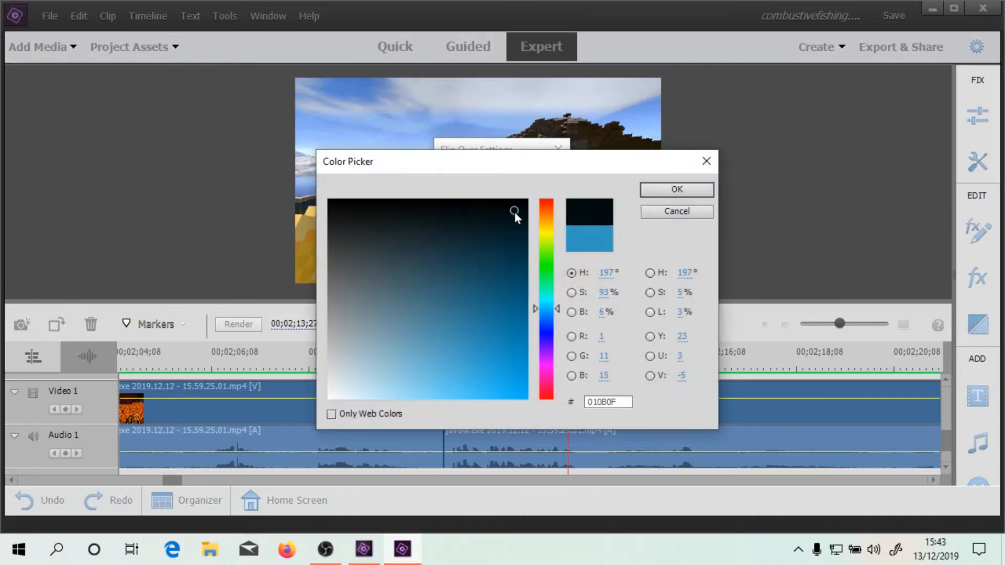
pyautogui.click(547, 332)
pyautogui.moveTo(681, 312)
pyautogui.mouseDown()
pyautogui.moveTo(782, 318)
pyautogui.moveTo(664, 318)
pyautogui.mouseUp()
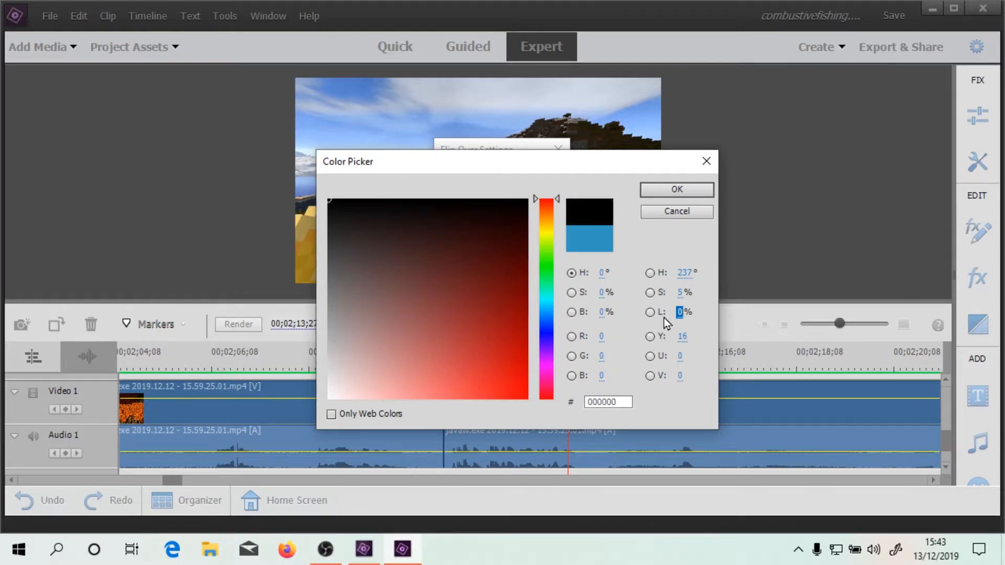
pyautogui.click(541, 329)
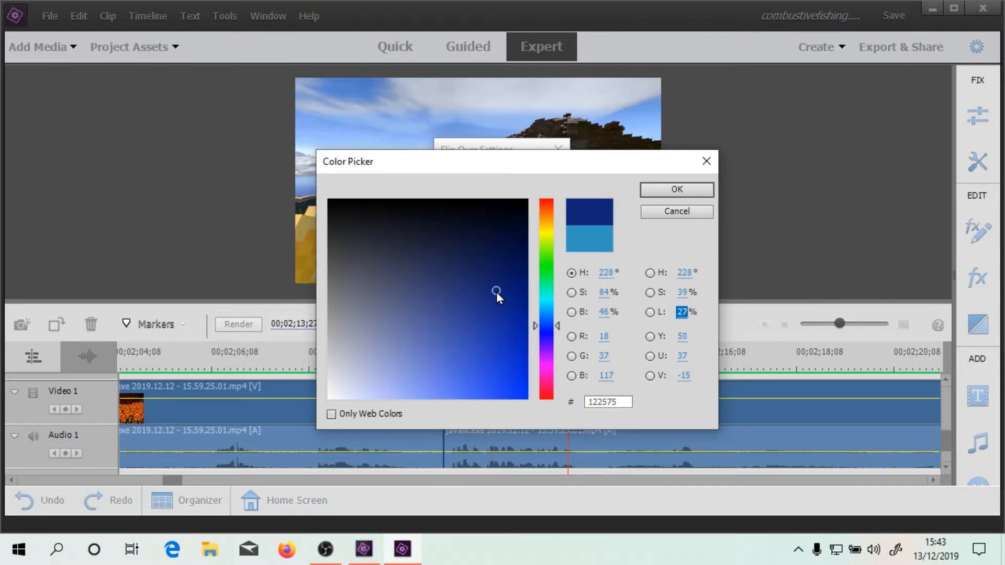
pyautogui.moveTo(496, 291)
pyautogui.mouseDown()
pyautogui.moveTo(486, 385)
pyautogui.moveTo(475, 365)
pyautogui.moveTo(510, 366)
pyautogui.moveTo(479, 341)
pyautogui.moveTo(466, 379)
pyautogui.moveTo(484, 385)
pyautogui.moveTo(447, 369)
pyautogui.mouseUp()
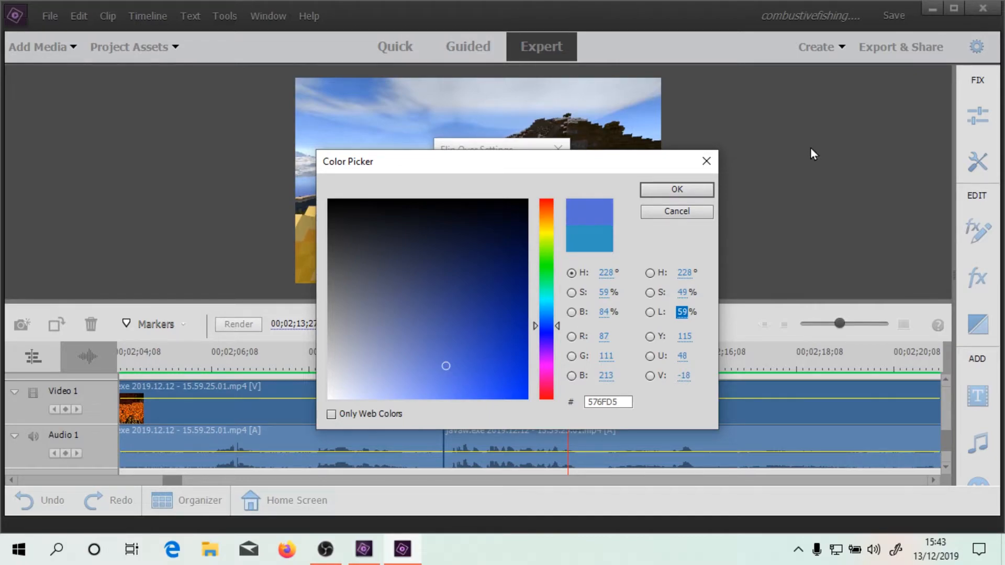
pyautogui.click(662, 191)
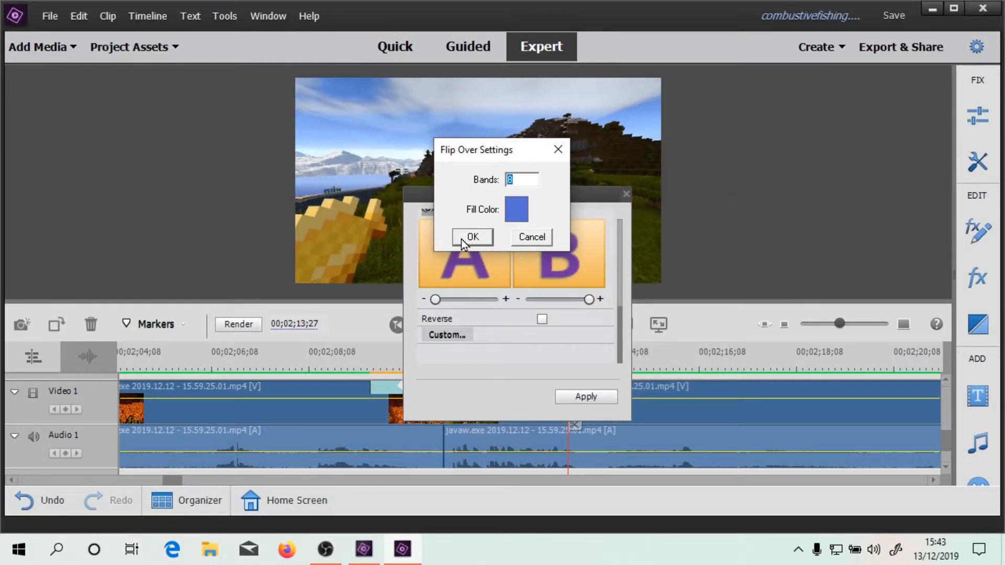
pyautogui.click(471, 237)
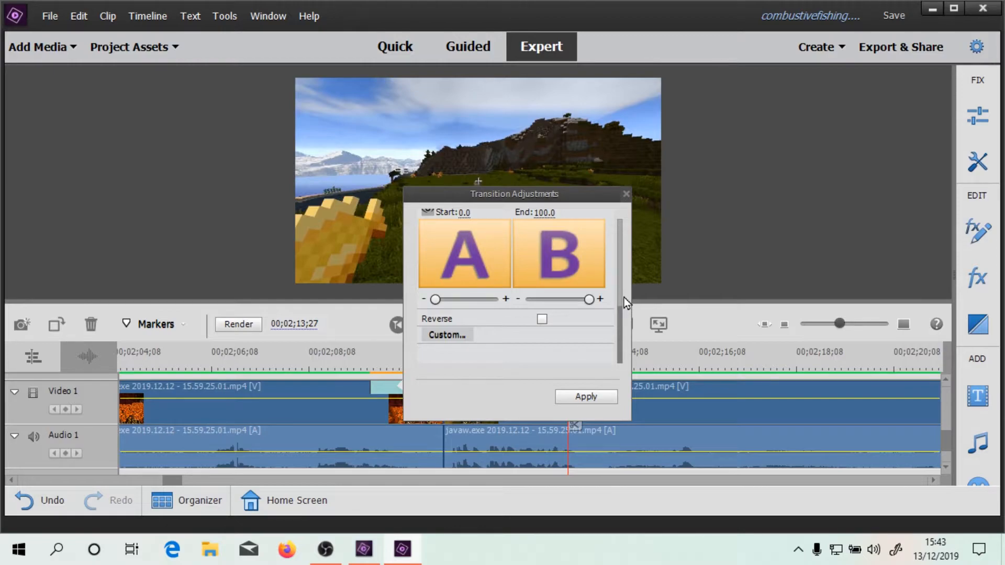
pyautogui.scroll(3, 621, 297)
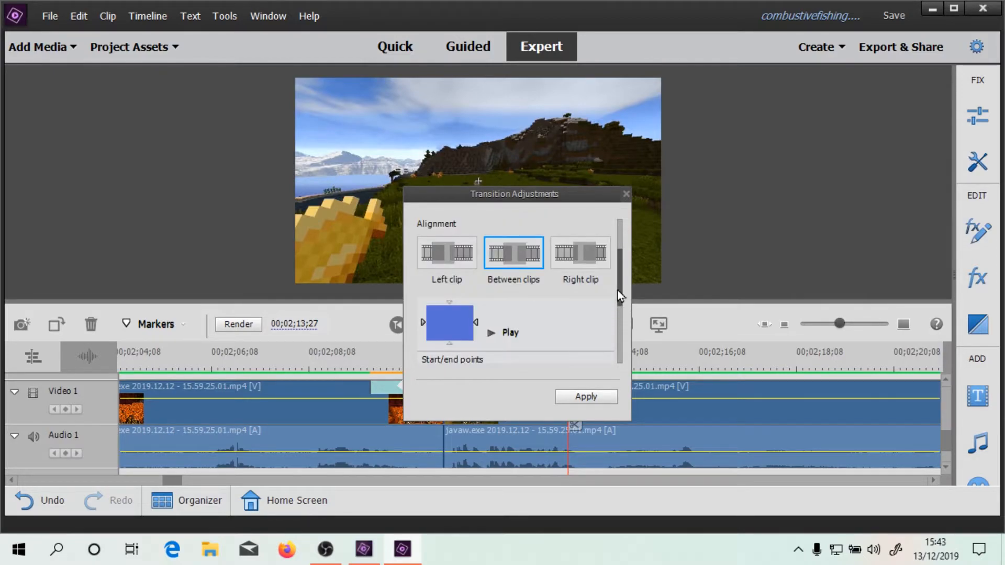
pyautogui.moveTo(619, 292); pyautogui.dragTo(619, 382)
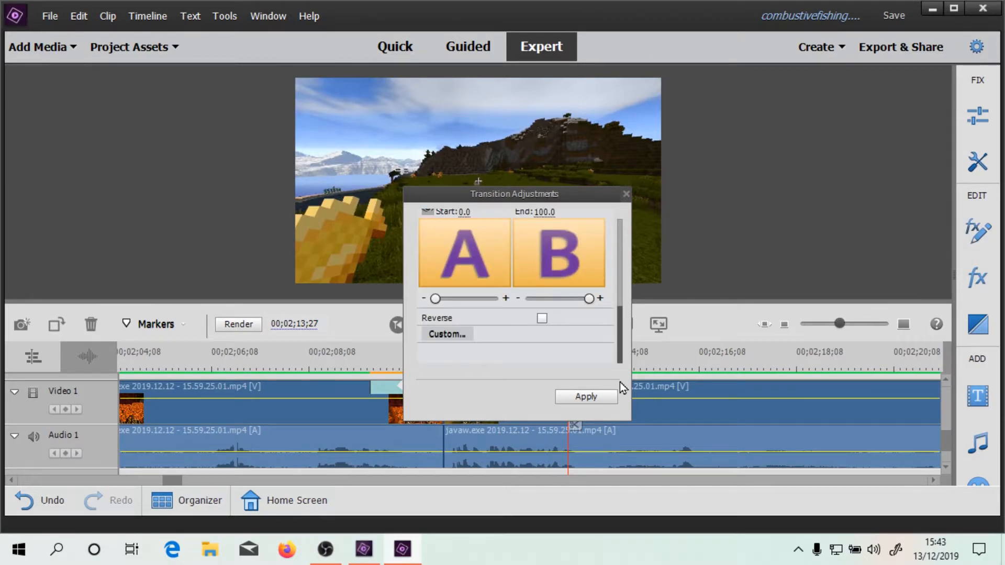
pyautogui.click(567, 396)
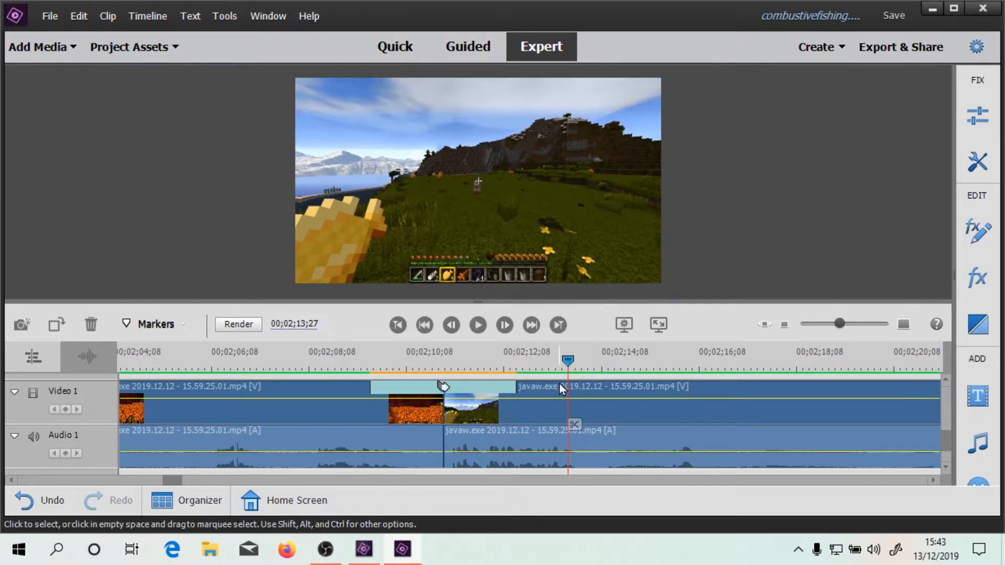
# Step: Play the 576FD5-filled Flip Over transition from 00;02;09;10, and return the playhead to 00;02;09;09 before it
pyautogui.click(419, 370)
pyautogui.moveTo(419, 375); pyautogui.dragTo(360, 388)
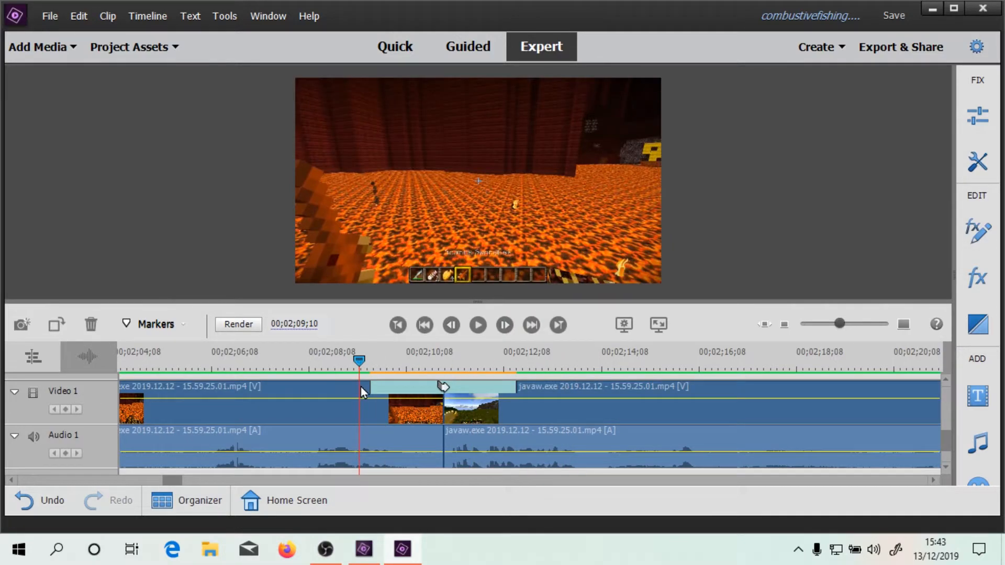
pyautogui.click(478, 324)
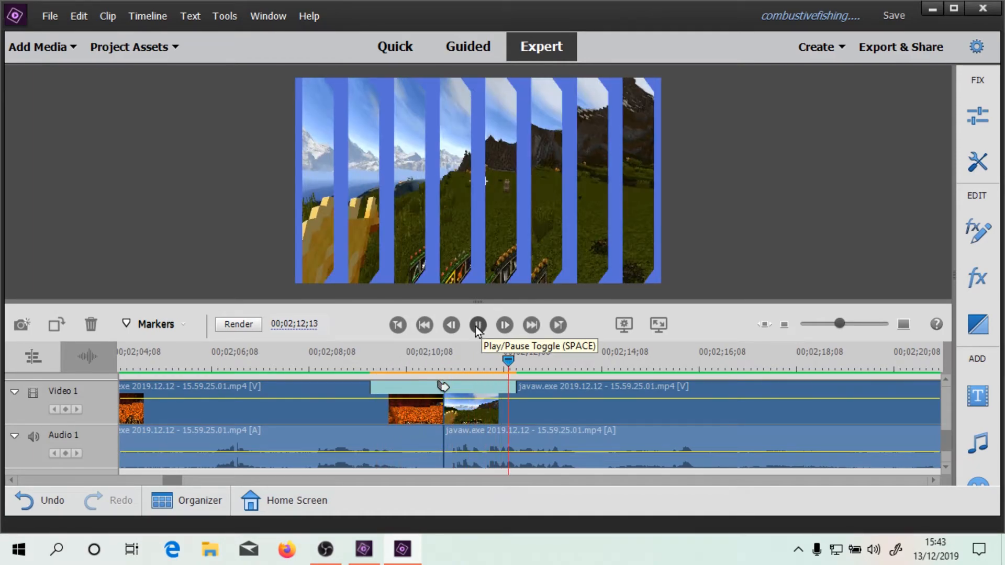
pyautogui.click(479, 322)
pyautogui.moveTo(565, 361); pyautogui.dragTo(410, 374)
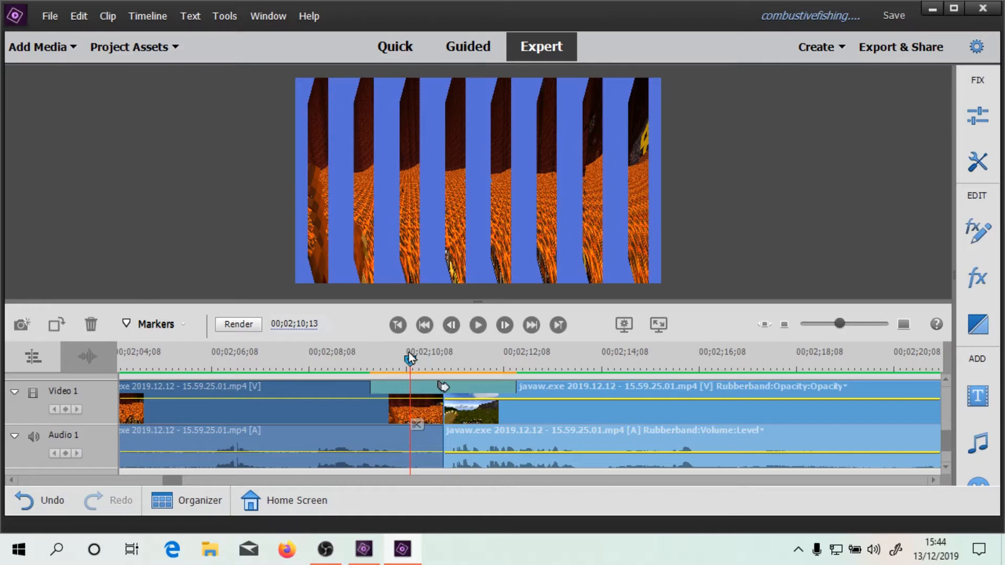
pyautogui.moveTo(396, 361); pyautogui.dragTo(358, 361)
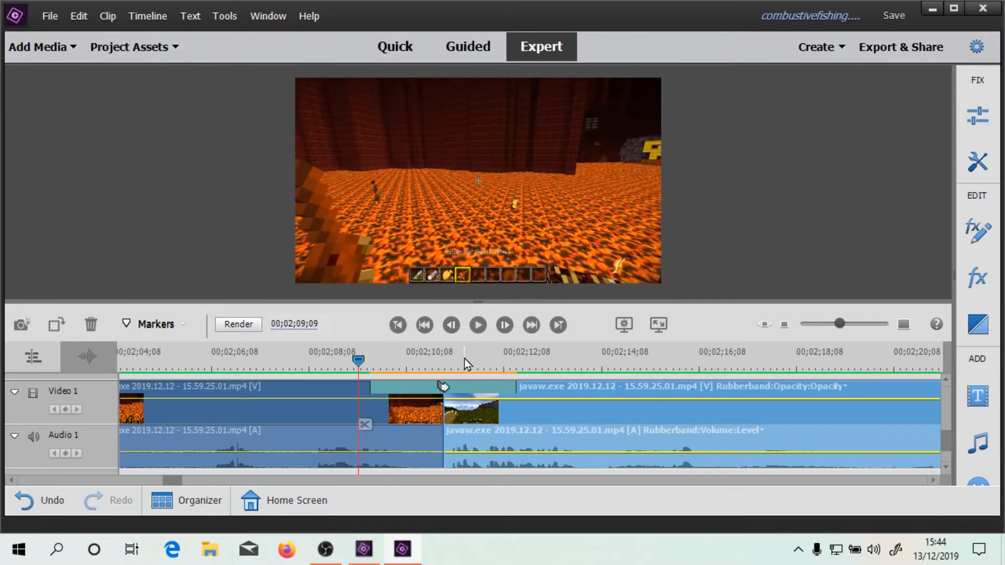
# Step: Delete the Flip Over transition between the lava and grassland clips
pyautogui.doubleClick(384, 391)
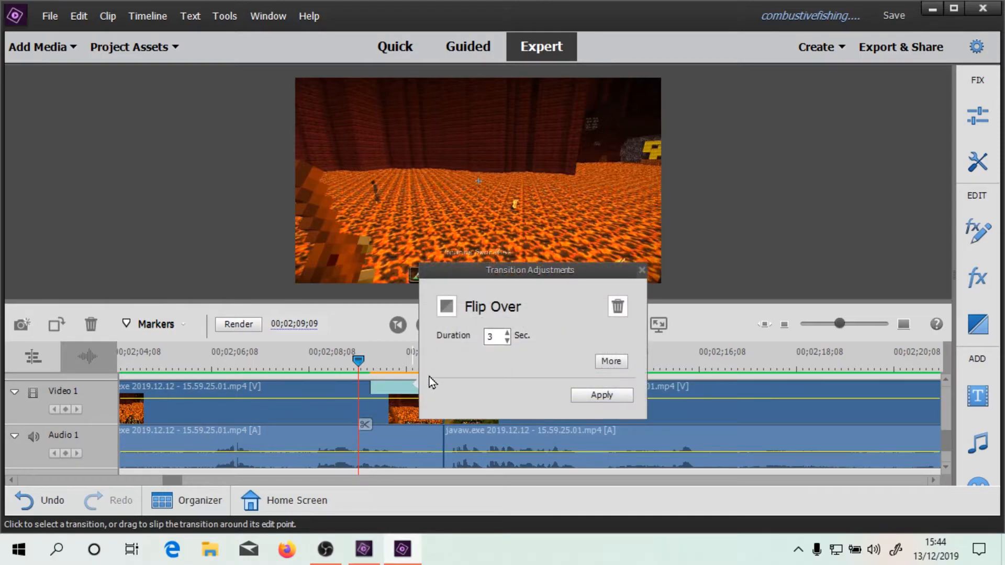
pyautogui.click(642, 270)
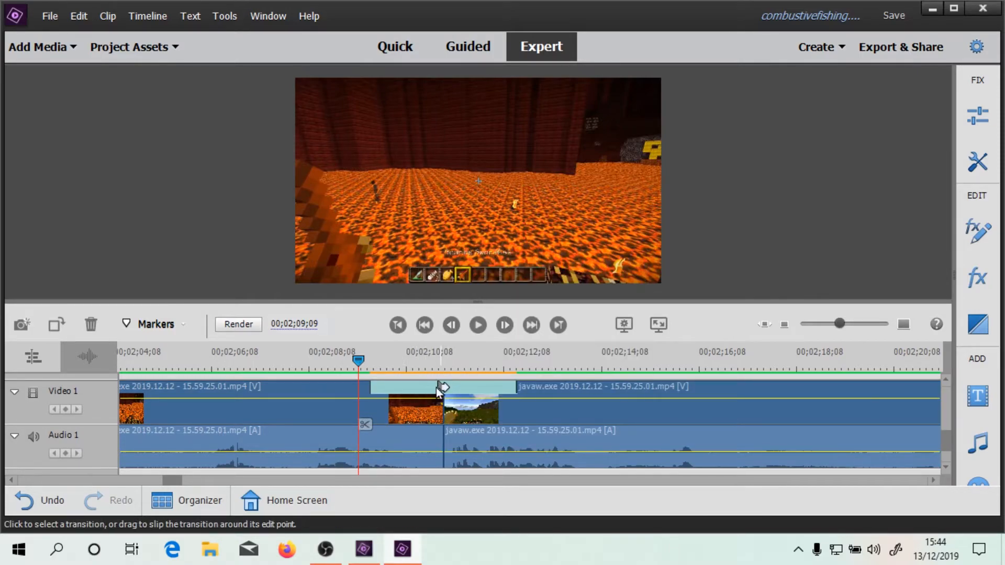
pyautogui.doubleClick(423, 391)
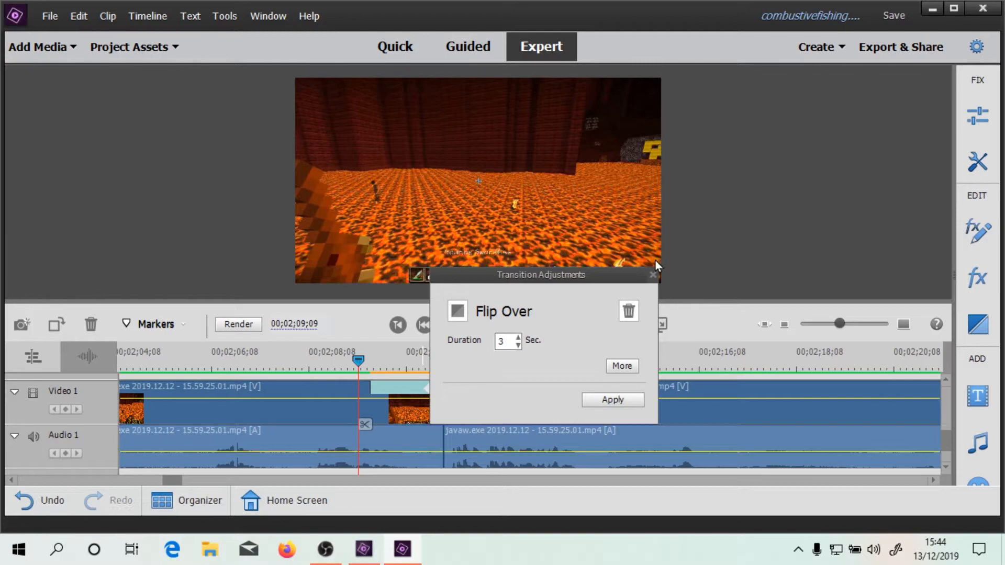
pyautogui.click(655, 279)
pyautogui.rightClick(413, 387)
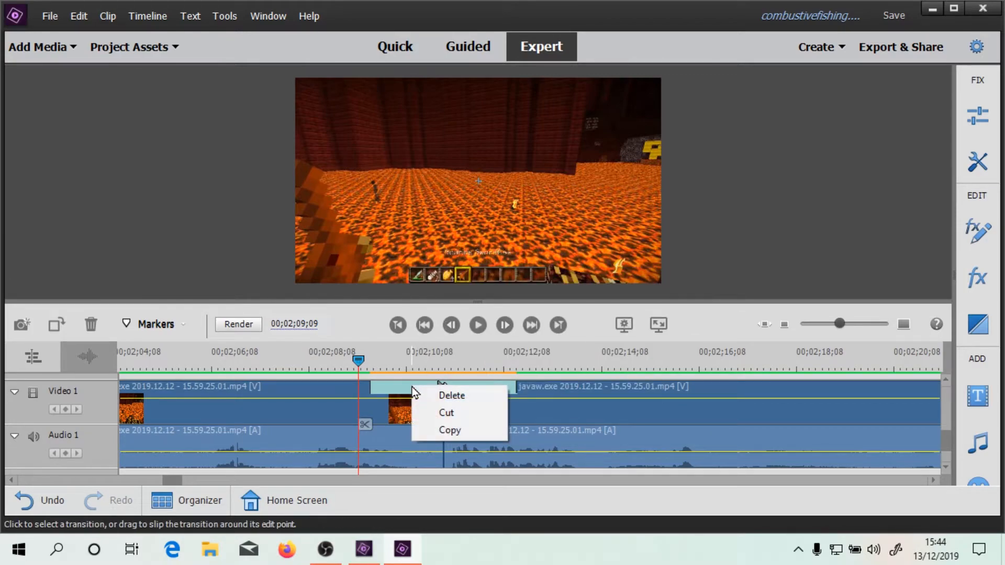
pyautogui.click(431, 393)
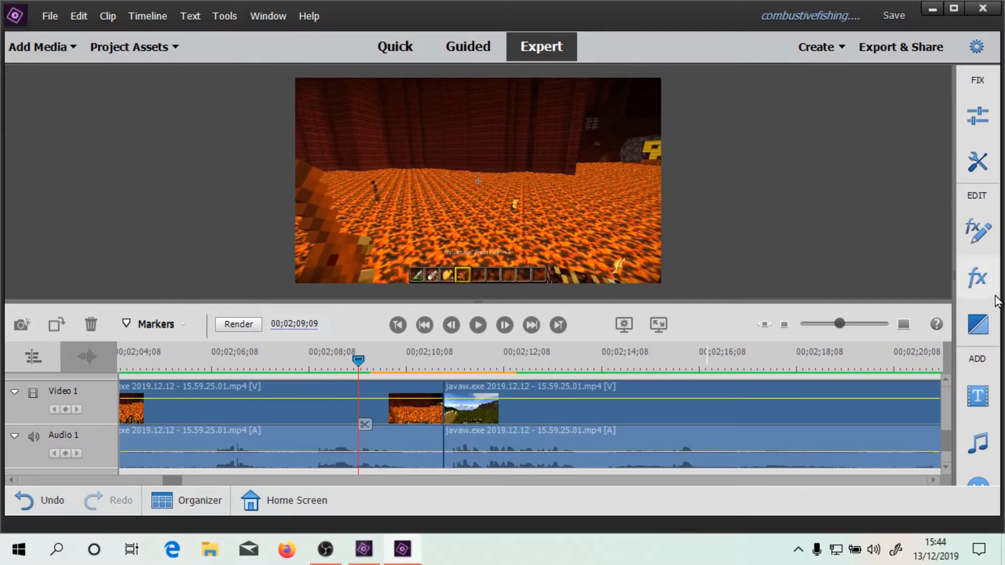
# Step: Add the 3D Motion Fold Up transition between the lava and grassland clips, lasting 3 seconds and aligned between clips
pyautogui.click(976, 326)
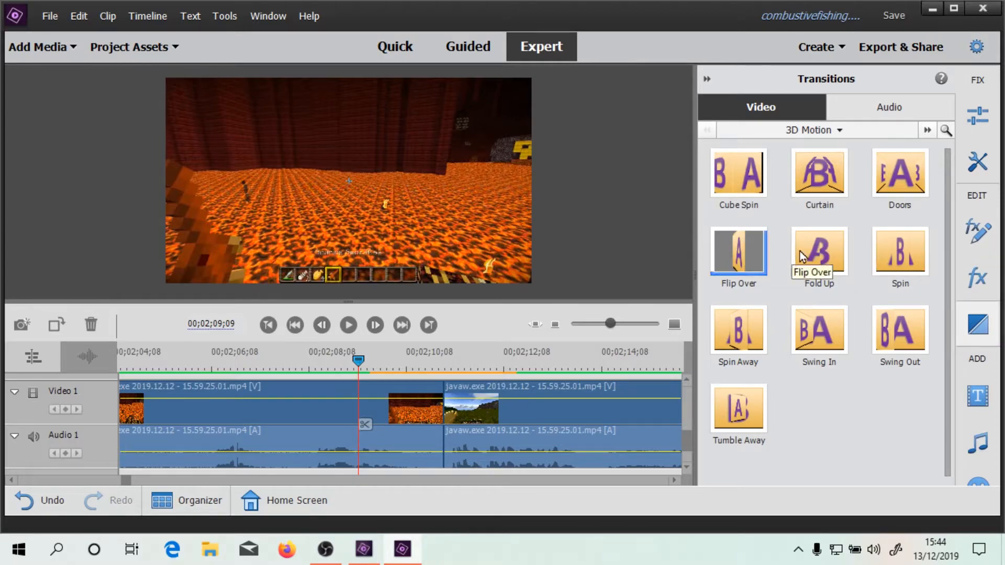
pyautogui.moveTo(826, 254); pyautogui.dragTo(447, 394)
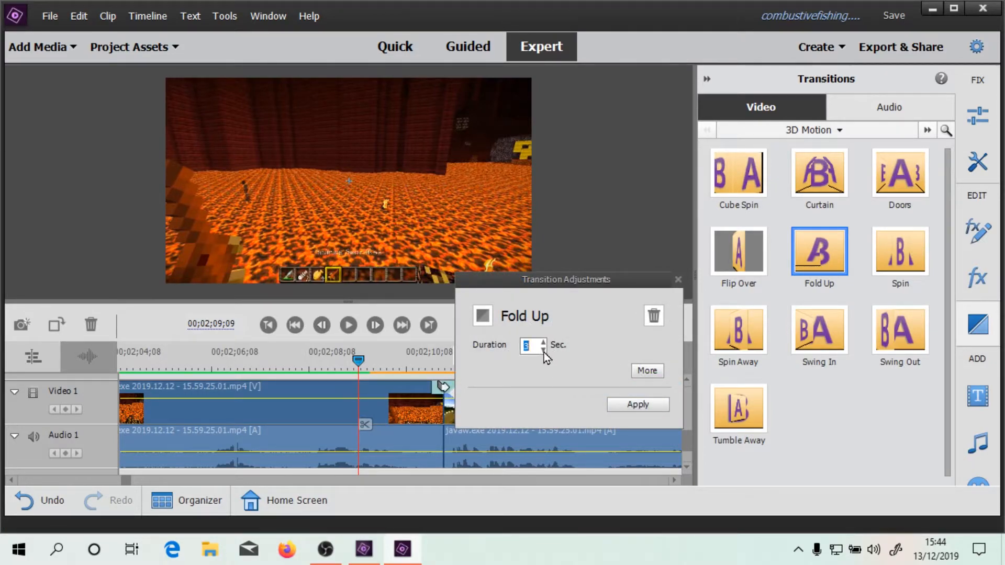
pyautogui.click(646, 372)
pyautogui.moveTo(673, 248); pyautogui.dragTo(670, 334)
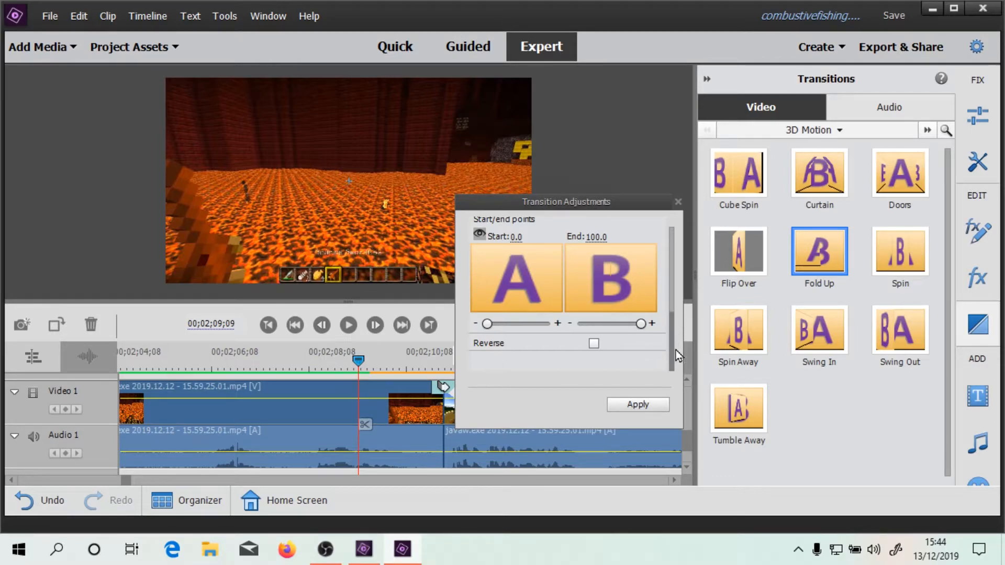
pyautogui.moveTo(671, 313); pyautogui.dragTo(669, 353)
pyautogui.scroll(5, 667, 381)
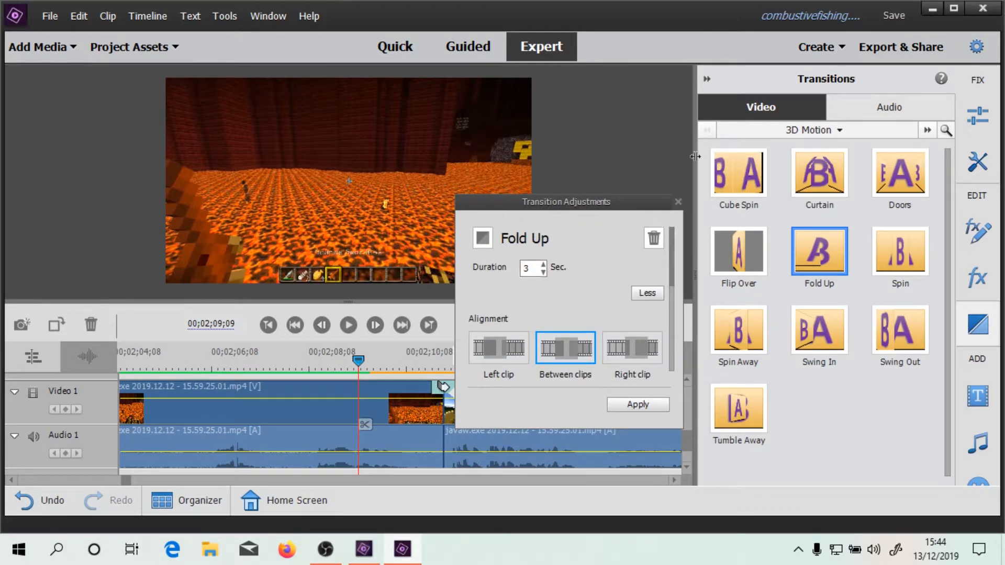
pyautogui.click(705, 80)
pyautogui.click(638, 406)
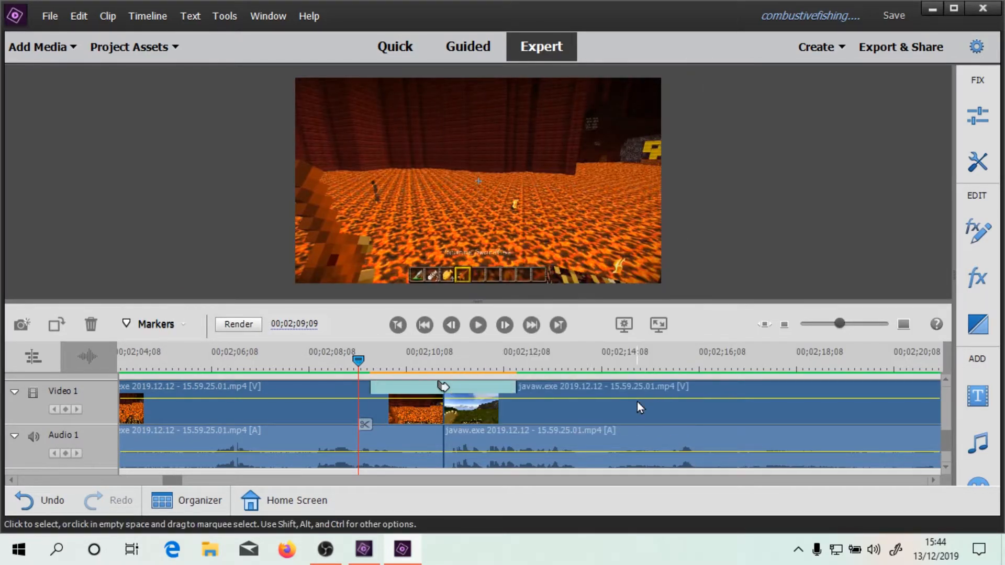
# Step: Render the timeline, stop the playback, and move the playhead to 00;02;07;53 before the Fold Up transition
pyautogui.click(236, 325)
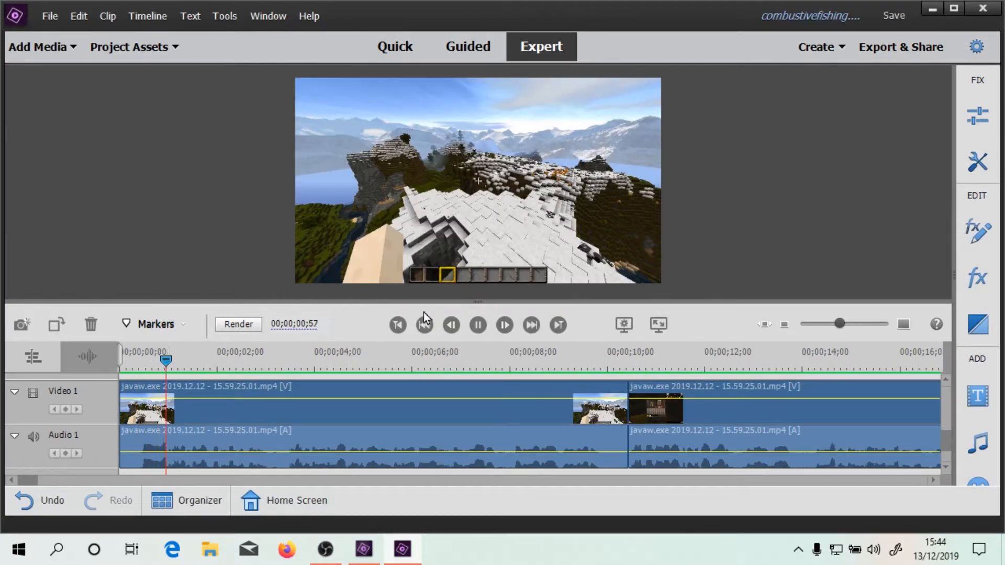
pyautogui.click(477, 325)
pyautogui.moveTo(836, 332); pyautogui.dragTo(824, 331)
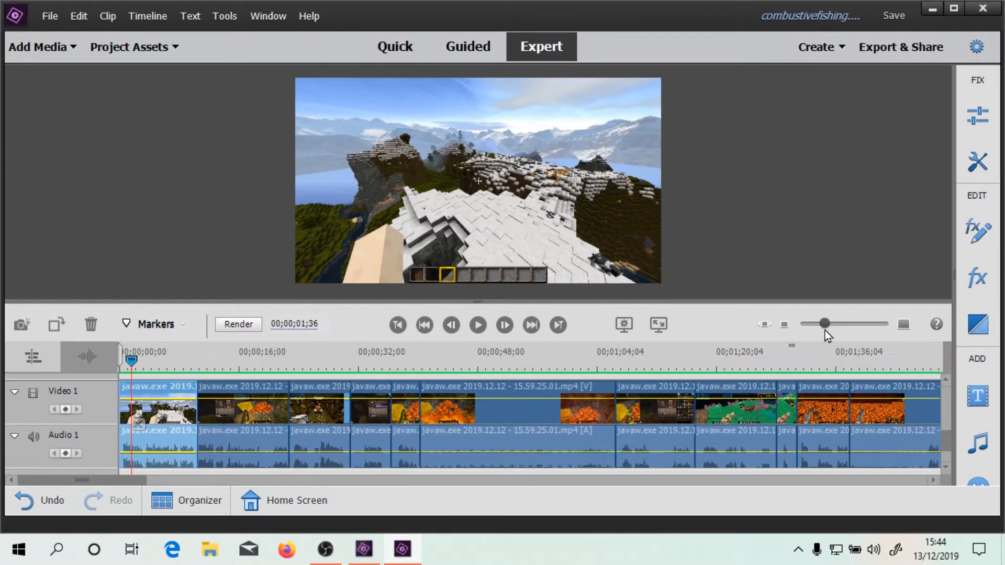
pyautogui.click(809, 320)
pyautogui.click(818, 324)
pyautogui.click(819, 325)
pyautogui.click(820, 325)
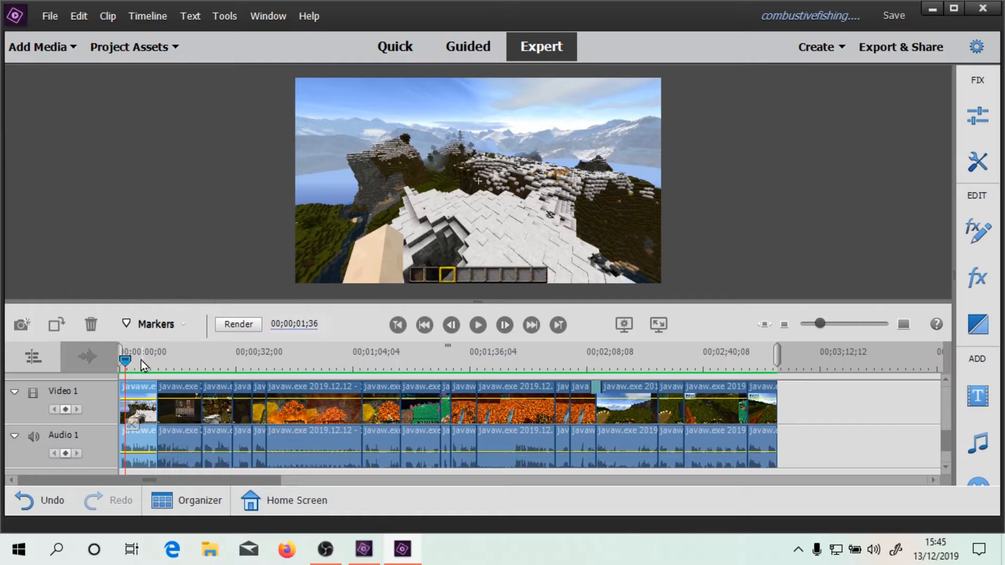
pyautogui.moveTo(124, 359); pyautogui.dragTo(584, 356)
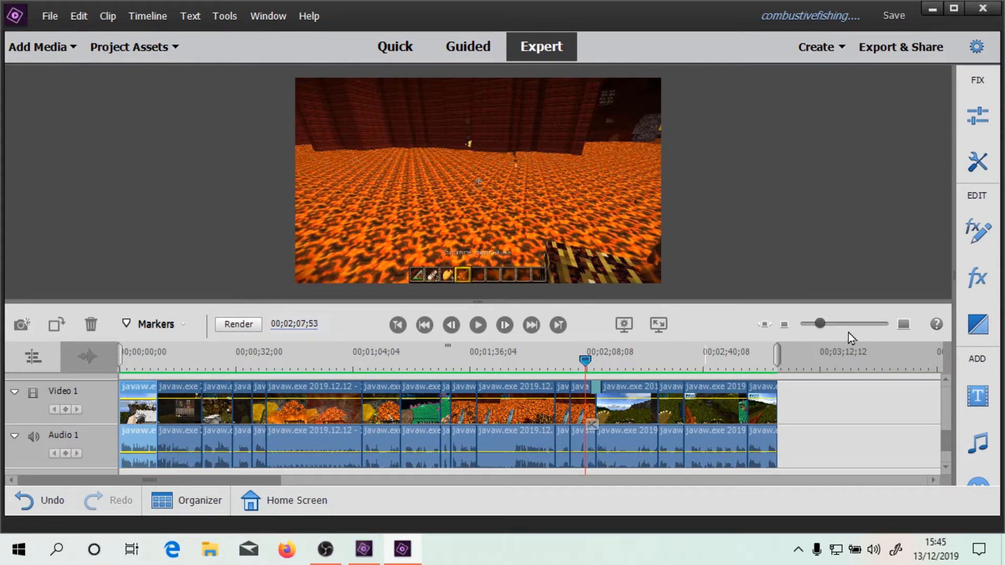
pyautogui.click(835, 325)
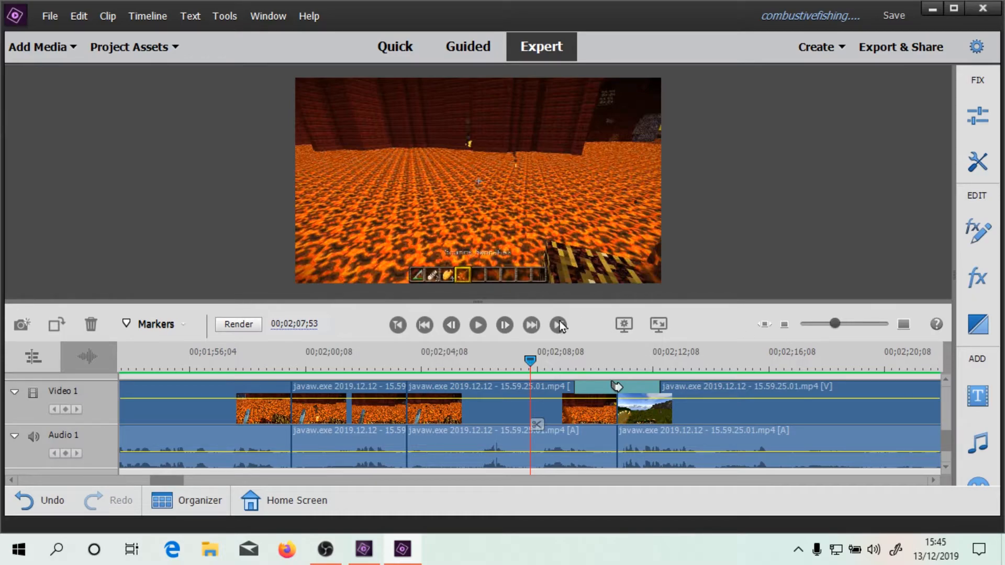
# Step: Play through the Fold Up transition, stop the playback, and return the playhead to 00;02;08;55 before it
pyautogui.click(477, 325)
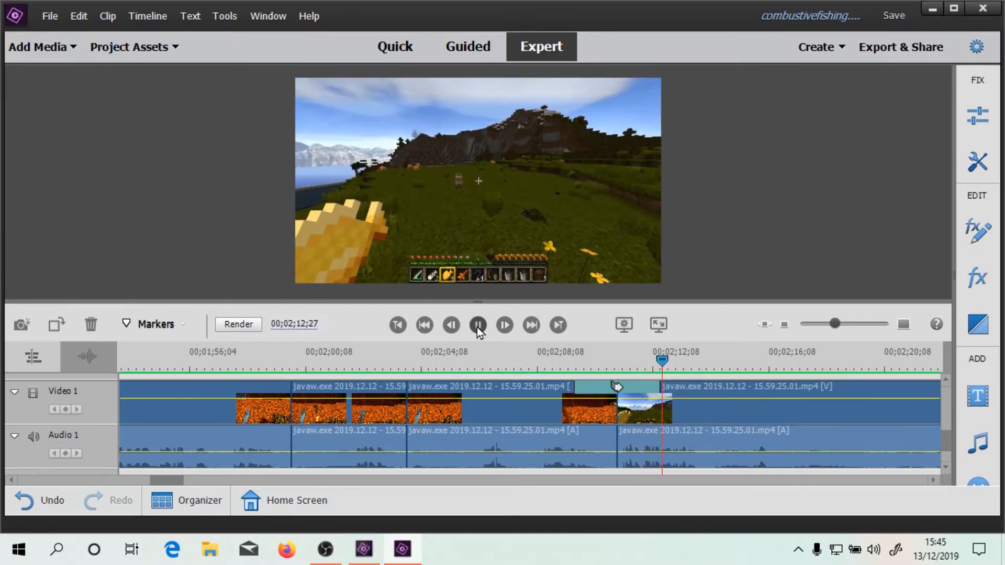
pyautogui.click(477, 325)
pyautogui.moveTo(687, 361); pyautogui.dragTo(560, 361)
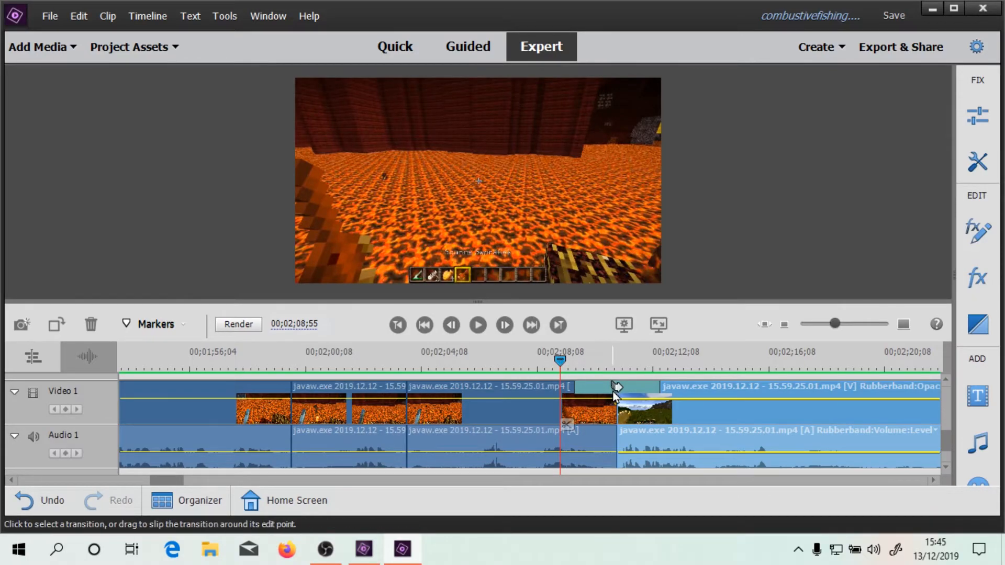
# Step: Reopen the Fold Up transition's adjustments, turn on Reverse, and apply the change
pyautogui.rightClick(602, 388)
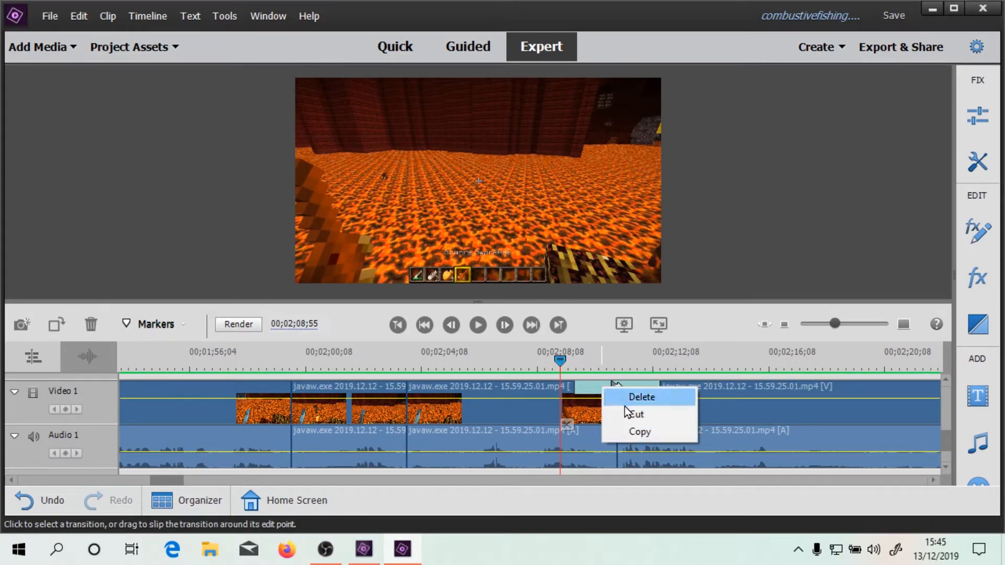
pyautogui.doubleClick(589, 392)
pyautogui.click(787, 367)
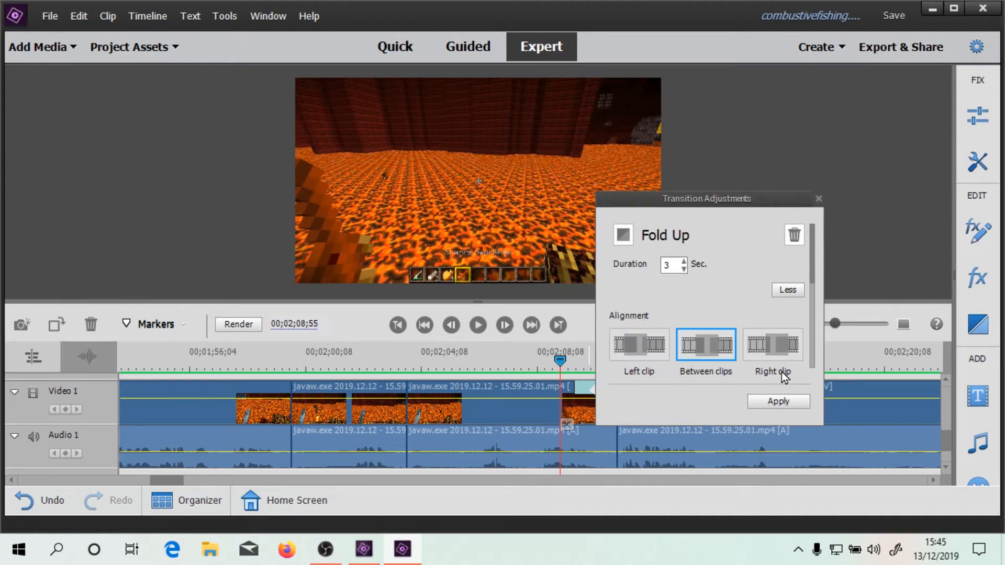
pyautogui.moveTo(814, 267); pyautogui.dragTo(806, 379)
pyautogui.click(733, 341)
pyautogui.click(778, 401)
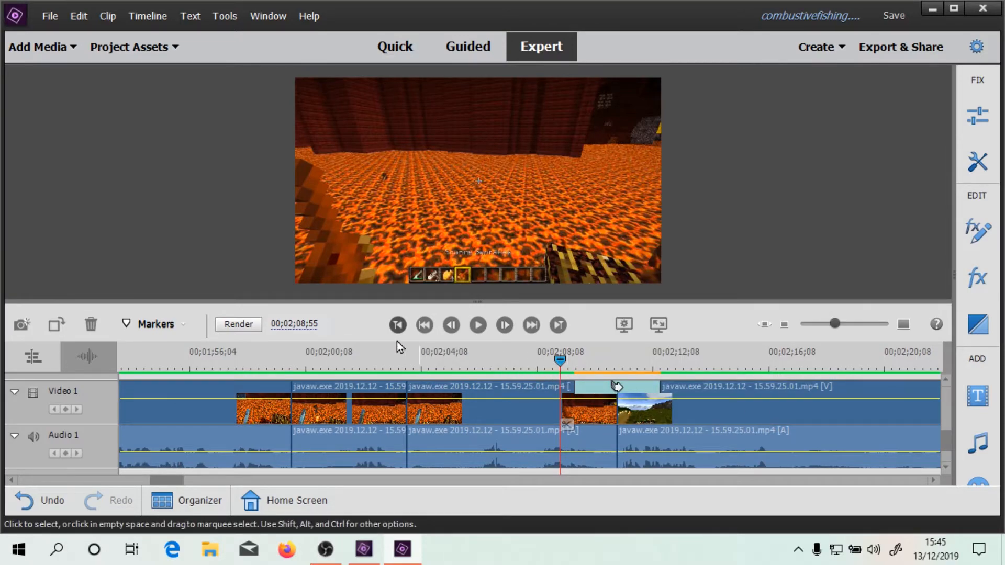
# Step: Render the timeline, stop the playback, and move the playhead to 00;02;07;45 before the Fold Up transition
pyautogui.click(243, 328)
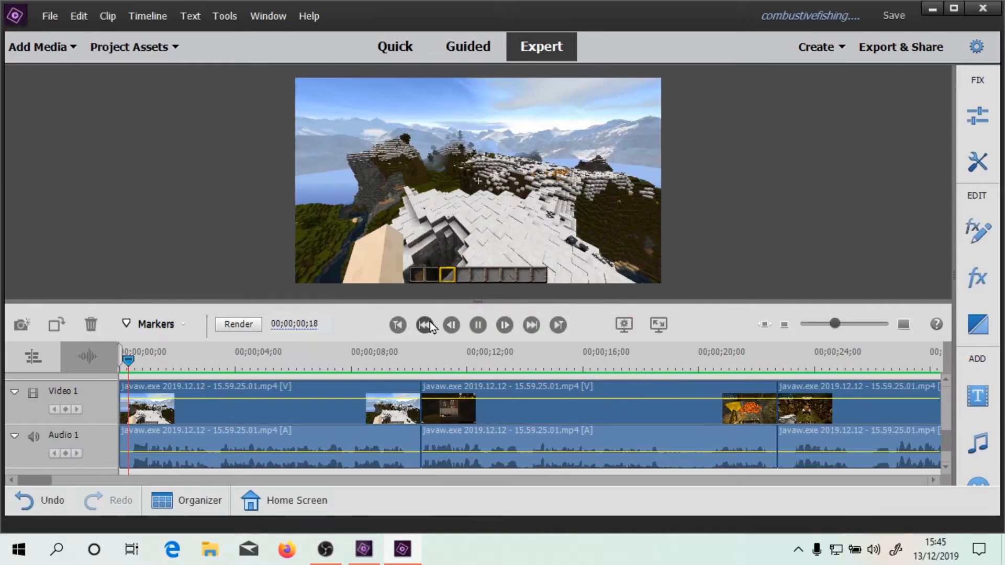
pyautogui.click(480, 325)
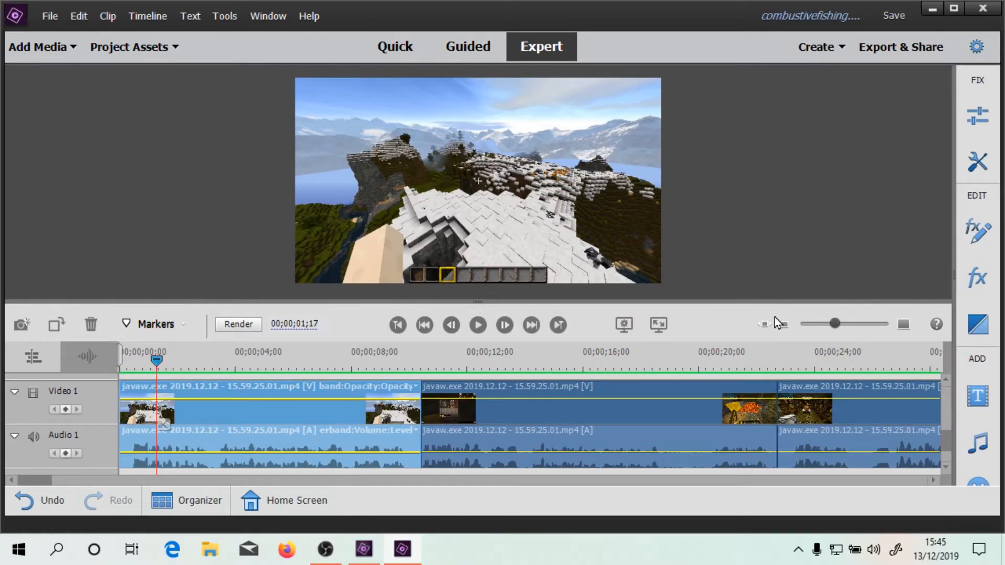
pyautogui.click(825, 324)
pyautogui.moveTo(825, 323); pyautogui.dragTo(817, 323)
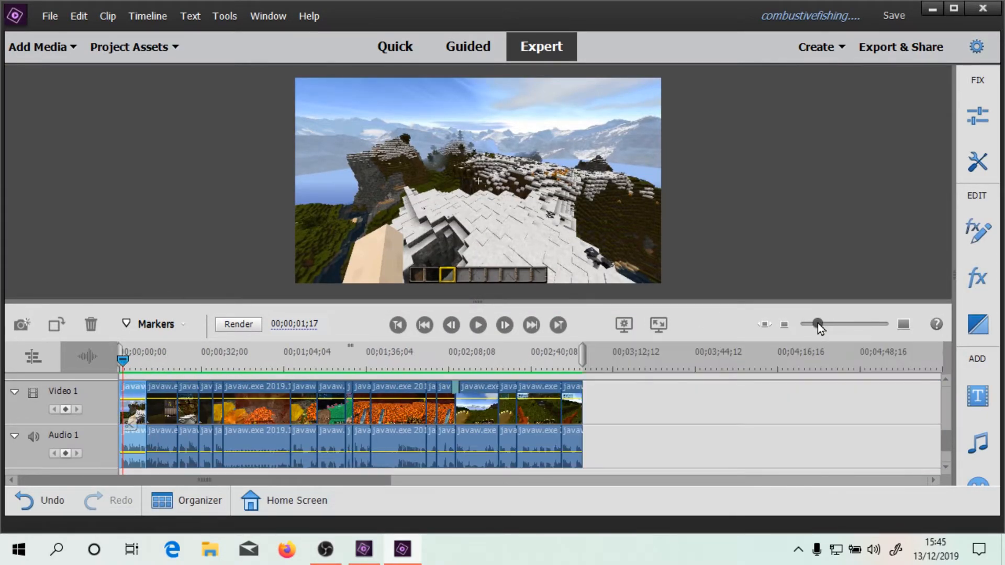
pyautogui.moveTo(168, 353); pyautogui.dragTo(447, 391)
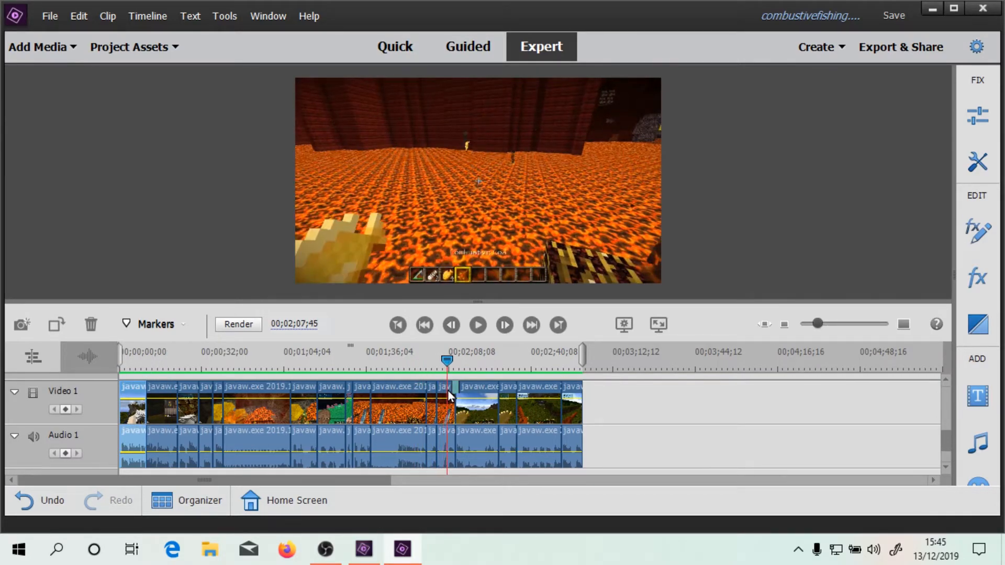
pyautogui.click(829, 319)
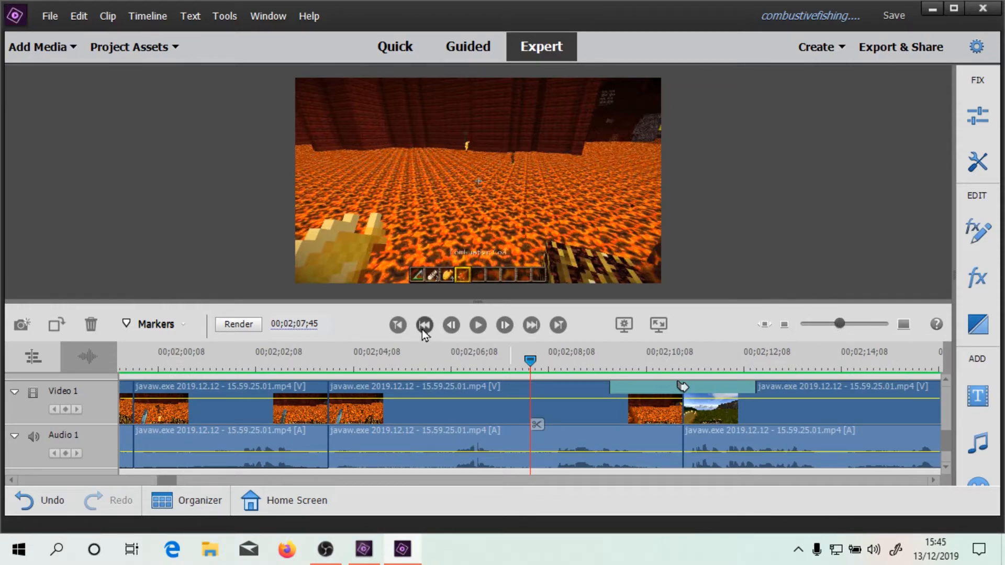
# Step: Play the reversed Fold Up transition and return the playhead to its start at 00;02;09;21
pyautogui.click(477, 325)
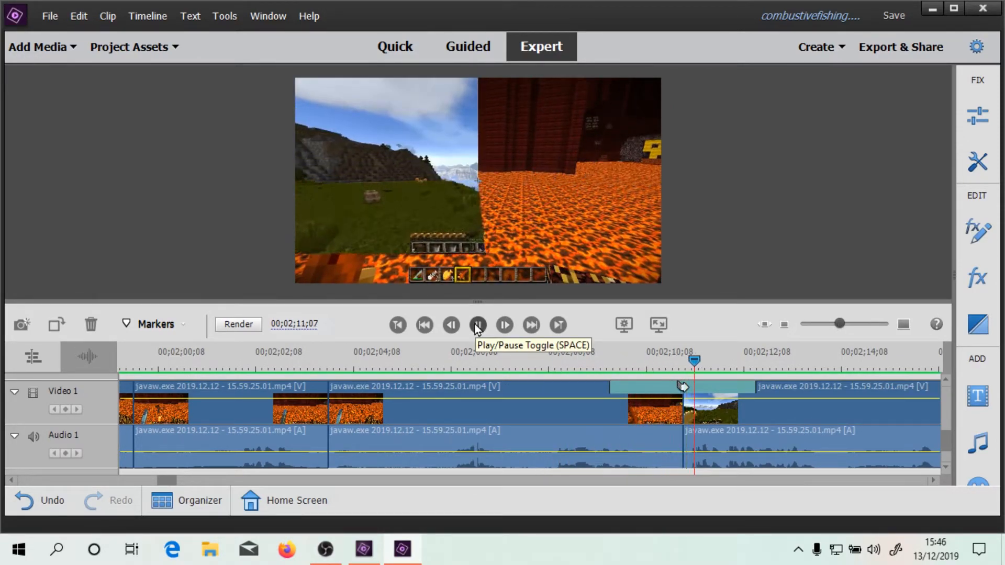
pyautogui.moveTo(634, 366); pyautogui.dragTo(609, 366)
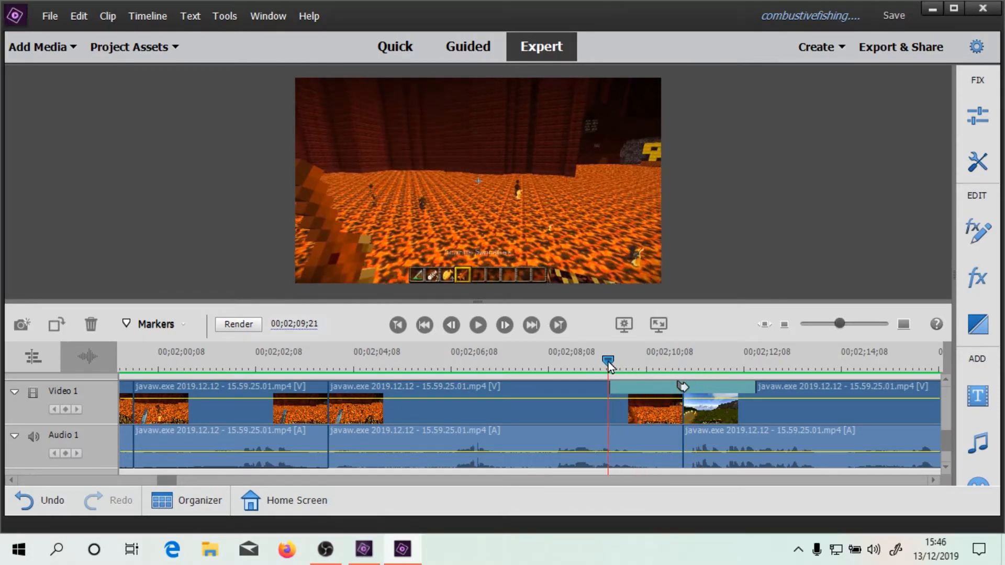
# Step: Enlarge the timeline area and delete the Fold Up transition between the lava and grassland clips
pyautogui.moveTo(827, 302); pyautogui.dragTo(827, 275)
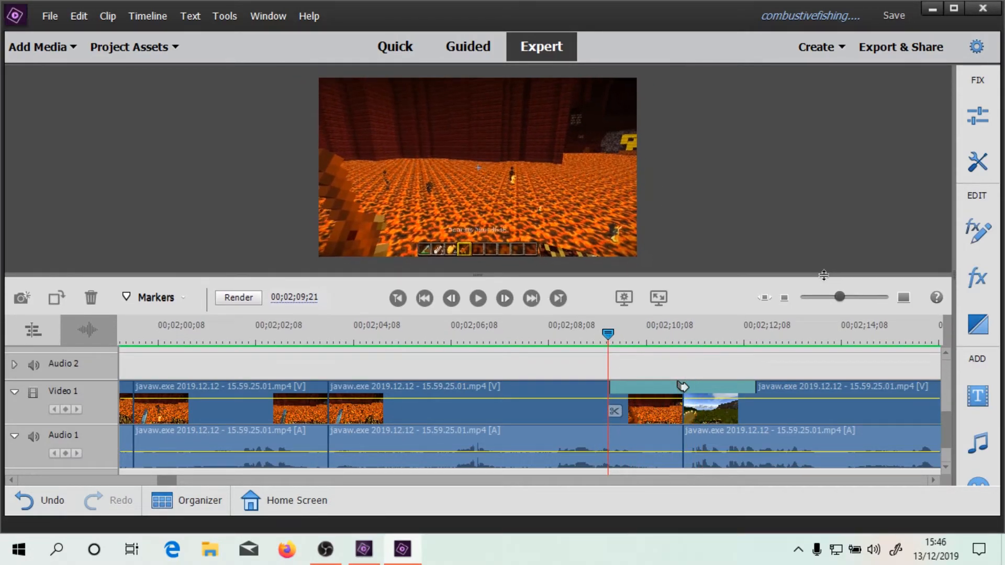
pyautogui.rightClick(639, 387)
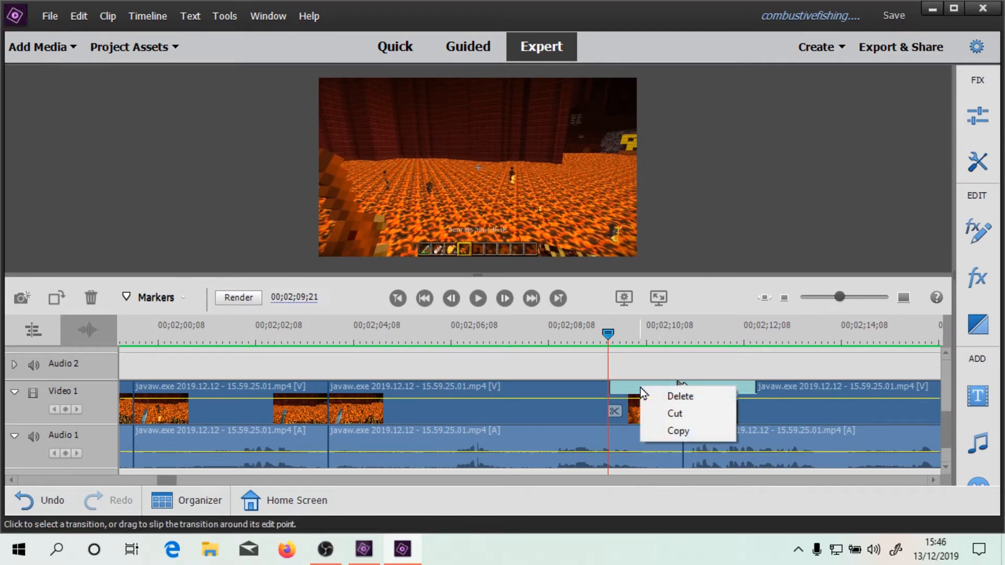
pyautogui.click(677, 395)
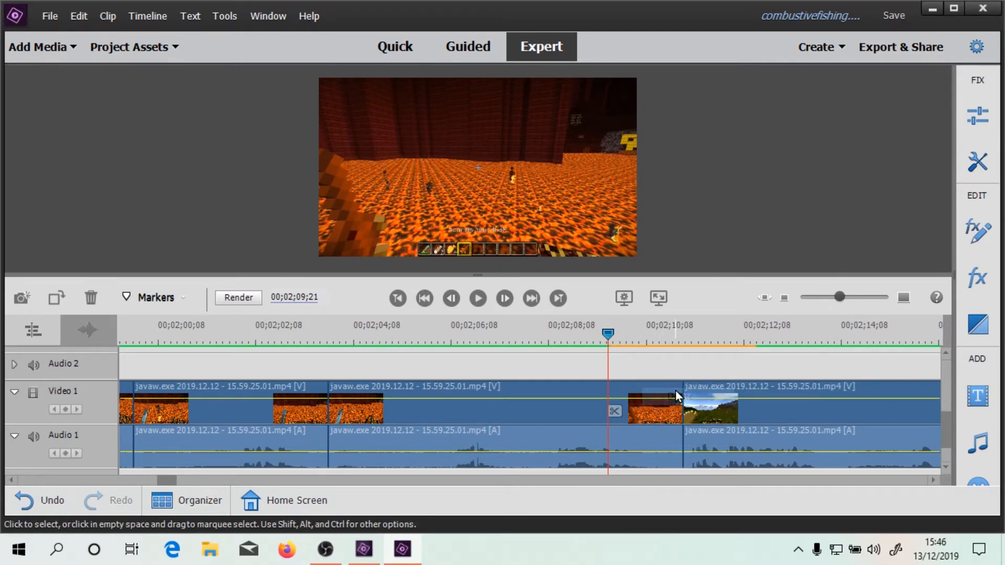
# Step: Add the 3D Motion Spin transition between the lava and grassland clips, lasting 1 second and aligned between clips
pyautogui.click(974, 324)
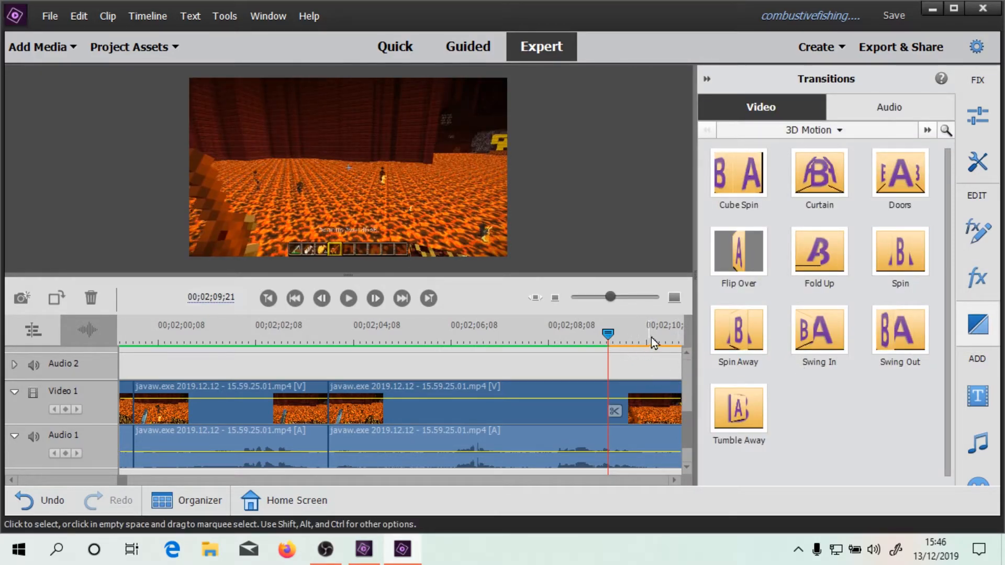
pyautogui.moveTo(609, 298); pyautogui.dragTo(599, 297)
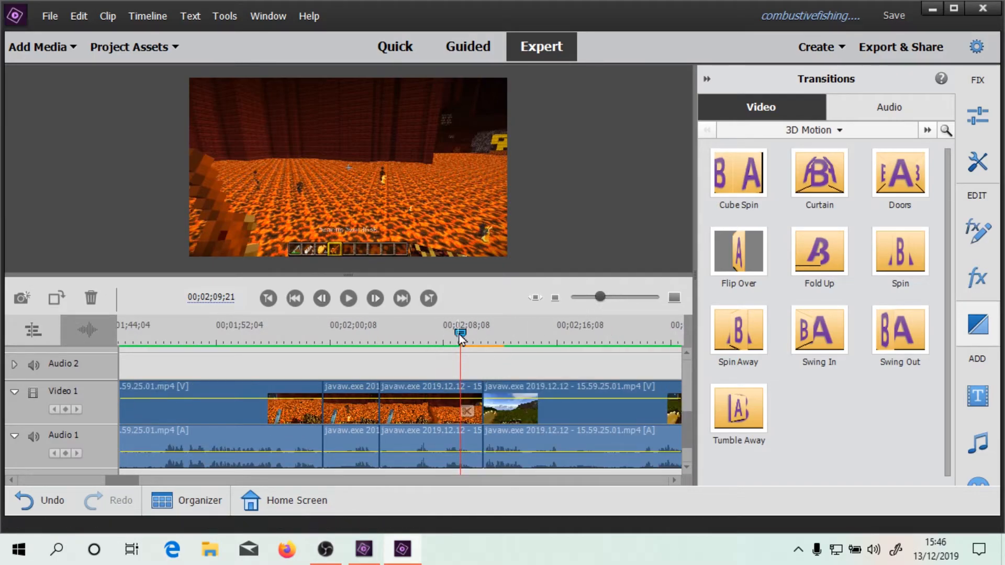
pyautogui.moveTo(460, 334)
pyautogui.mouseDown()
pyautogui.moveTo(489, 338)
pyautogui.moveTo(453, 341)
pyautogui.mouseUp()
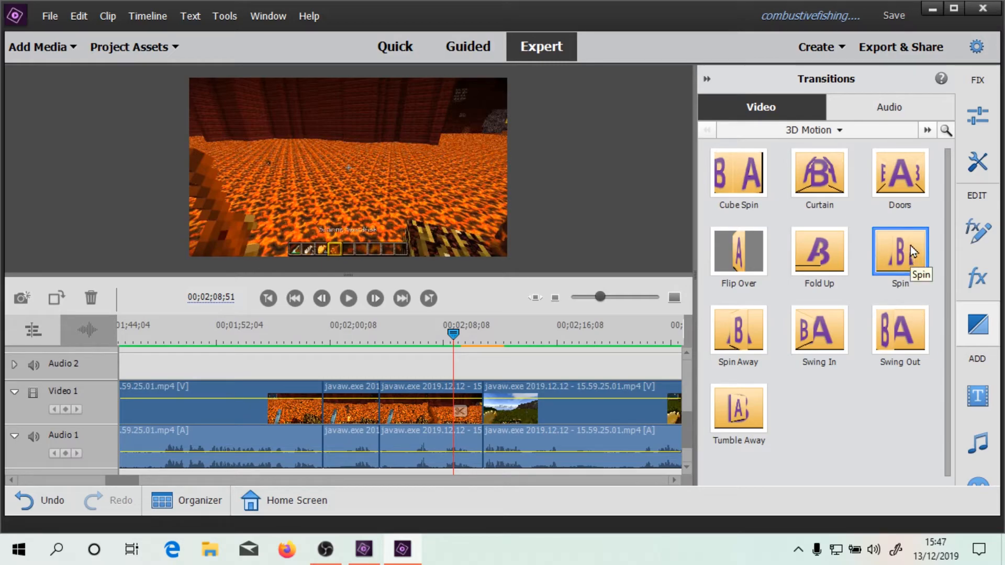
pyautogui.moveTo(909, 254); pyautogui.dragTo(487, 404)
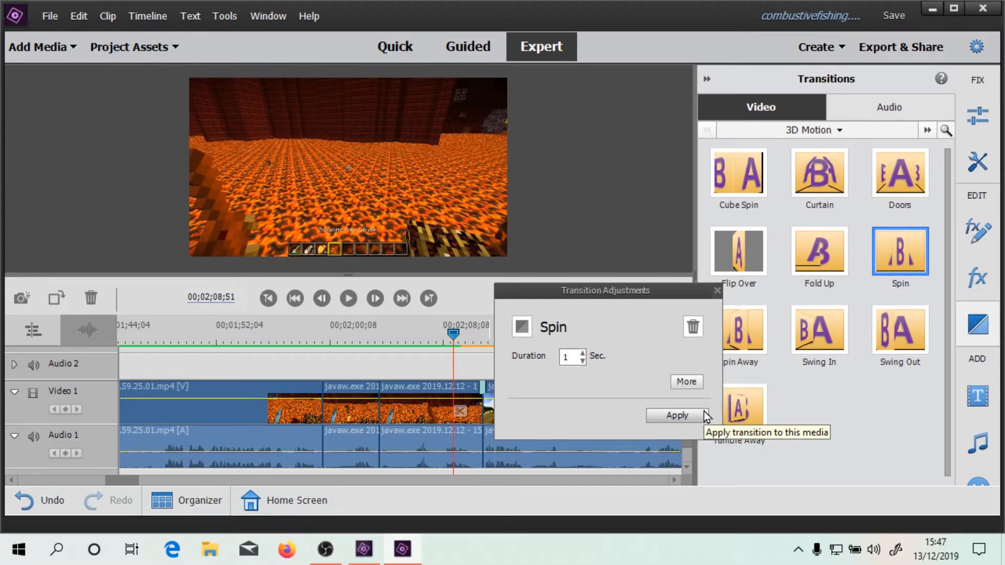
pyautogui.click(686, 382)
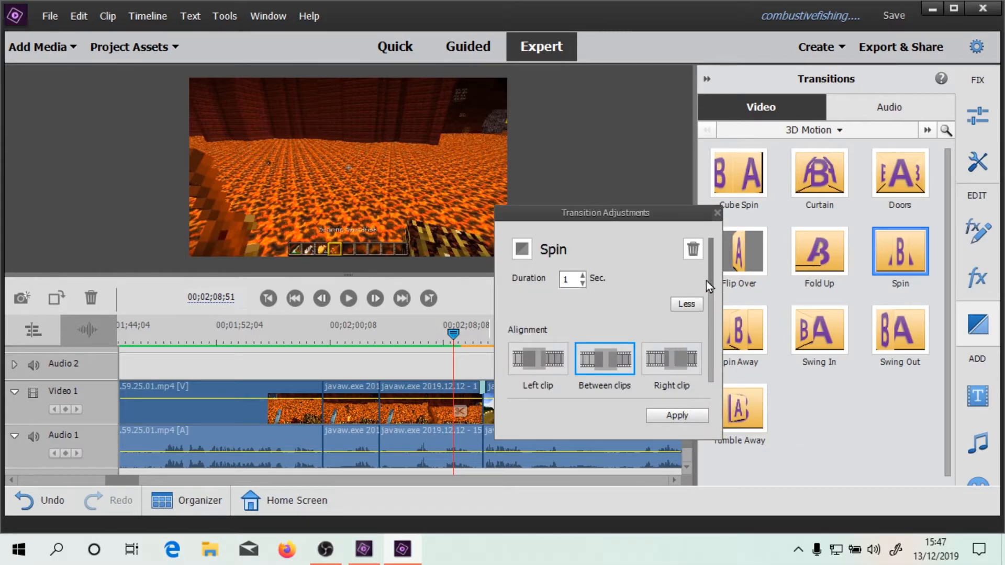
pyautogui.moveTo(710, 274); pyautogui.dragTo(720, 376)
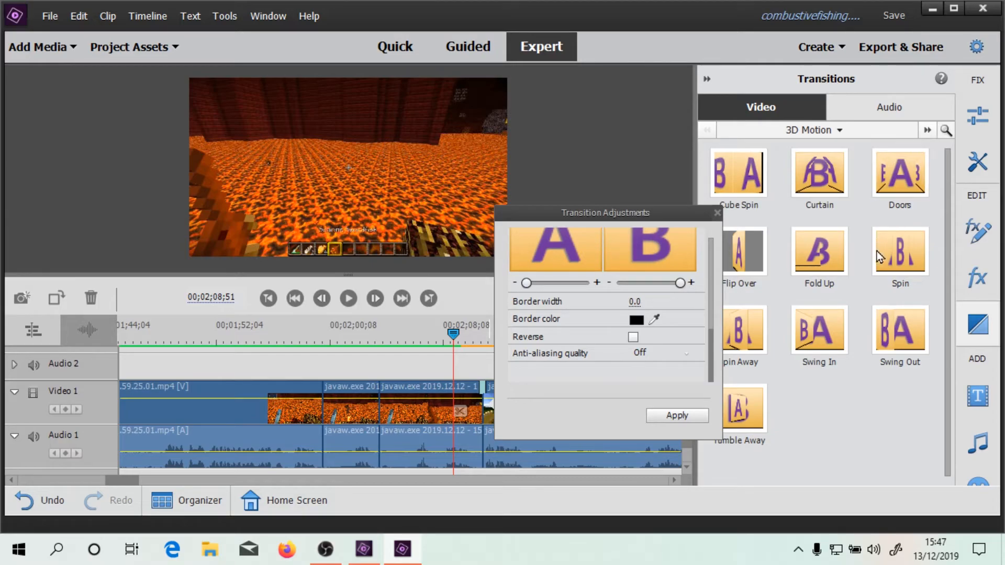
pyautogui.click(739, 178)
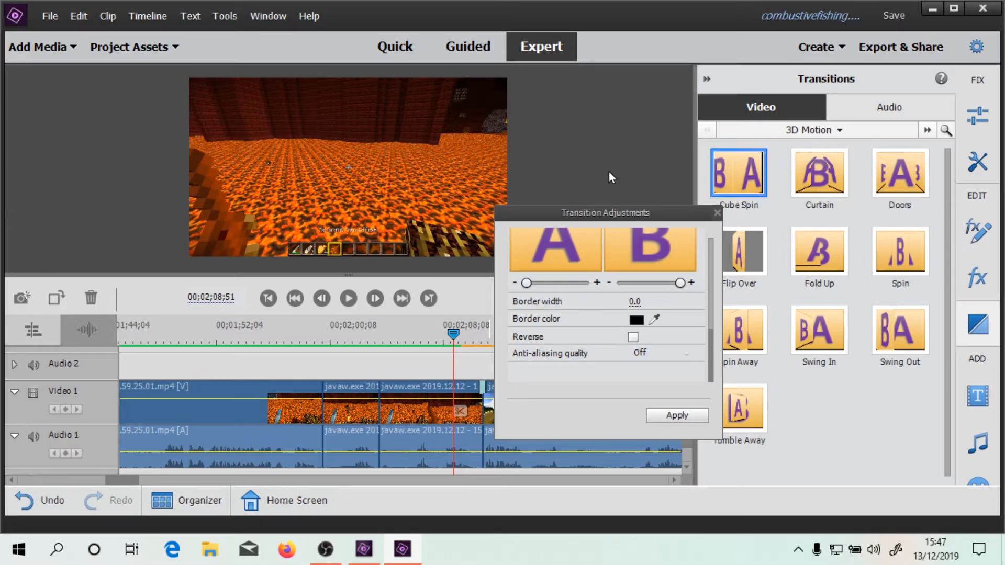
pyautogui.click(672, 417)
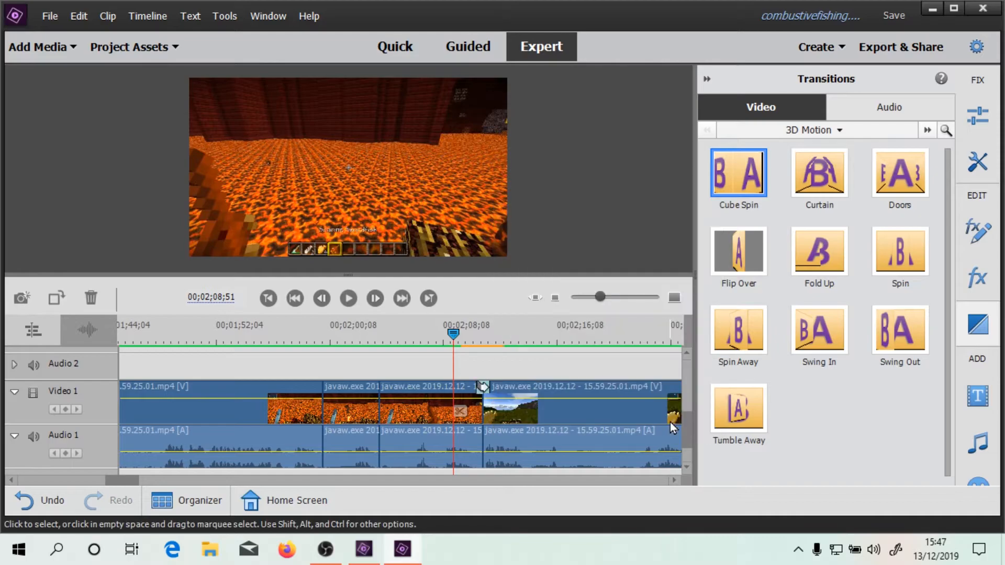
# Step: Play the 1-second Spin transition from 00;02;08;51 and stop after it
pyautogui.click(619, 298)
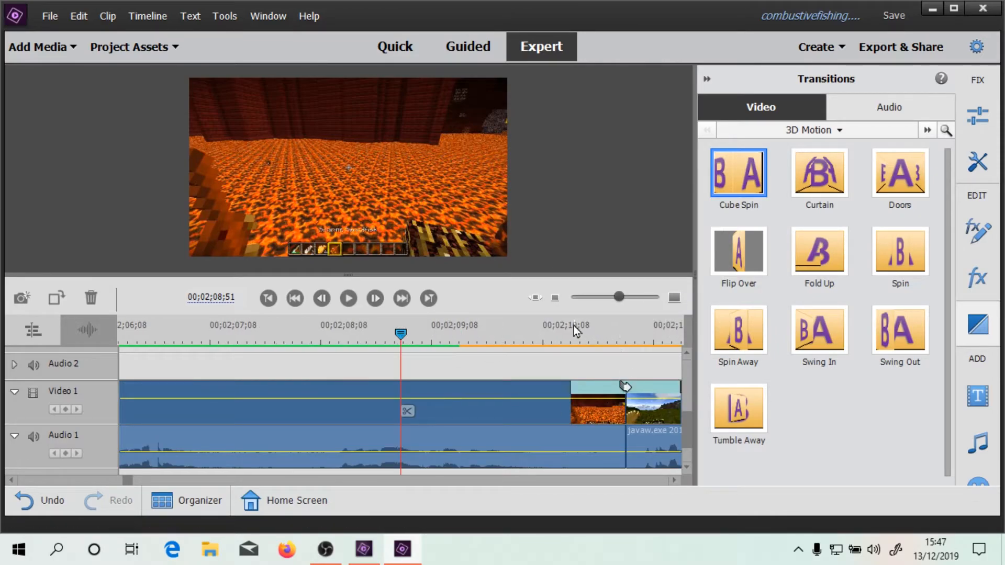
pyautogui.click(605, 297)
pyautogui.click(632, 297)
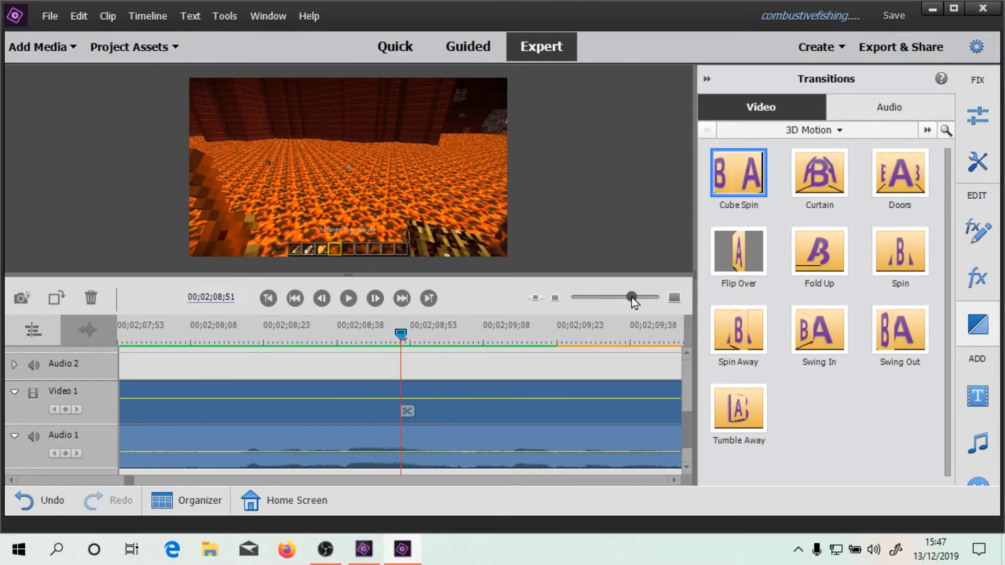
pyautogui.click(622, 297)
pyautogui.click(614, 298)
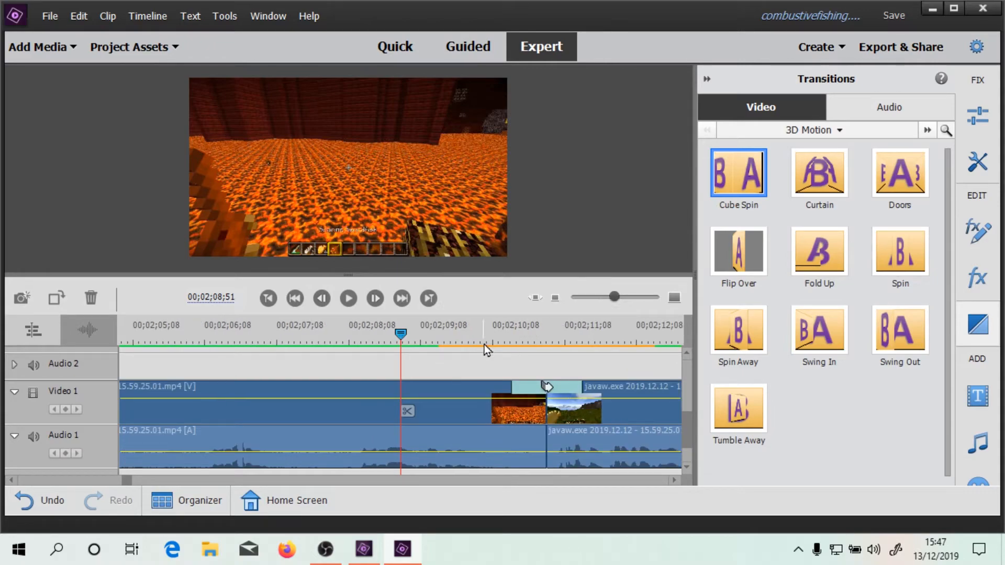
pyautogui.click(347, 299)
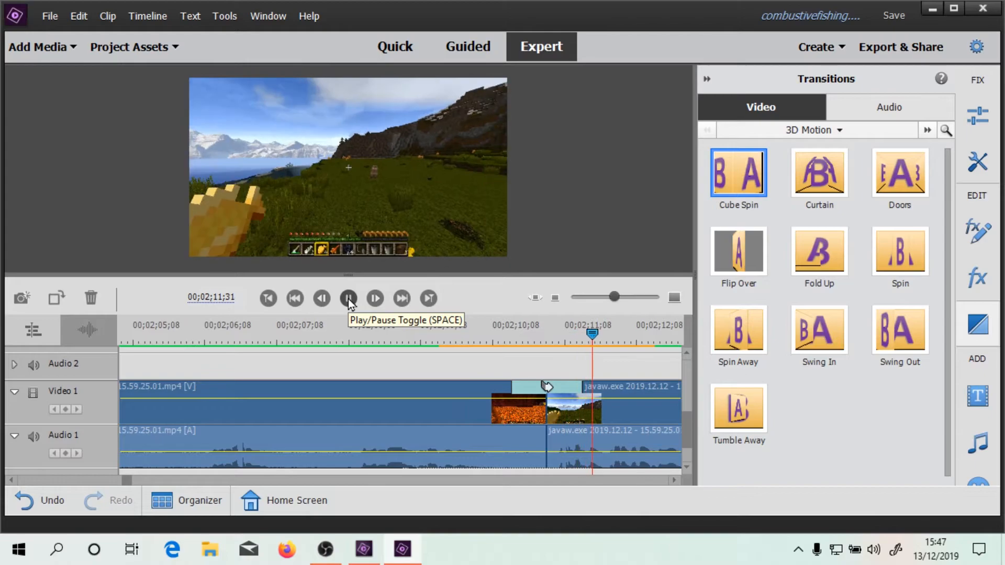
pyautogui.click(347, 299)
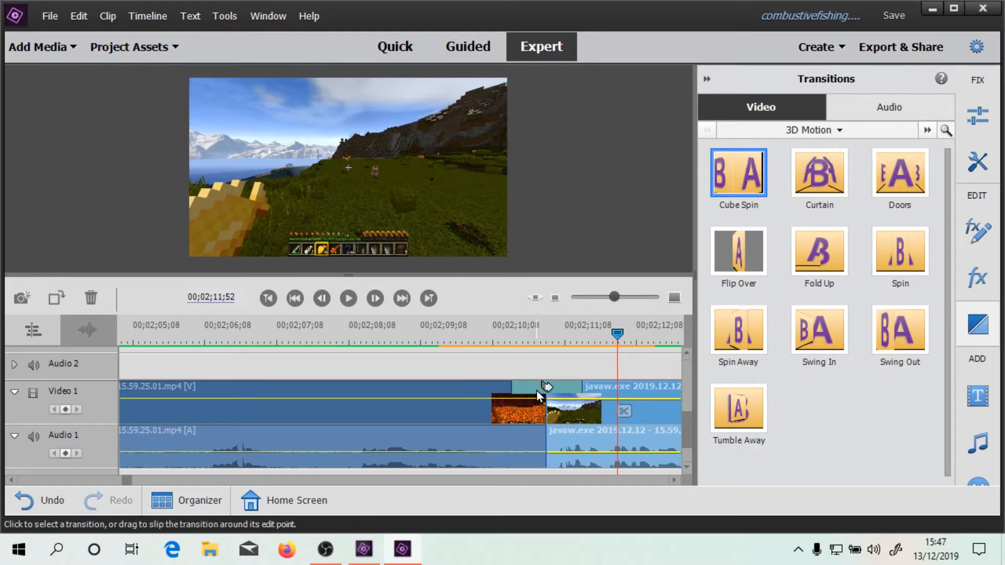
# Step: Lengthen the Spin transition between the lava and grassland clips to 3 seconds
pyautogui.doubleClick(536, 391)
pyautogui.click(631, 336)
pyautogui.click(630, 336)
pyautogui.click(631, 337)
pyautogui.click(713, 397)
# Step: Play the 3-second Spin transition from just before its start, stop after it, and return the playhead to 00;02;08;41
pyautogui.moveTo(610, 301); pyautogui.dragTo(606, 303)
pyautogui.moveTo(422, 333); pyautogui.dragTo(398, 339)
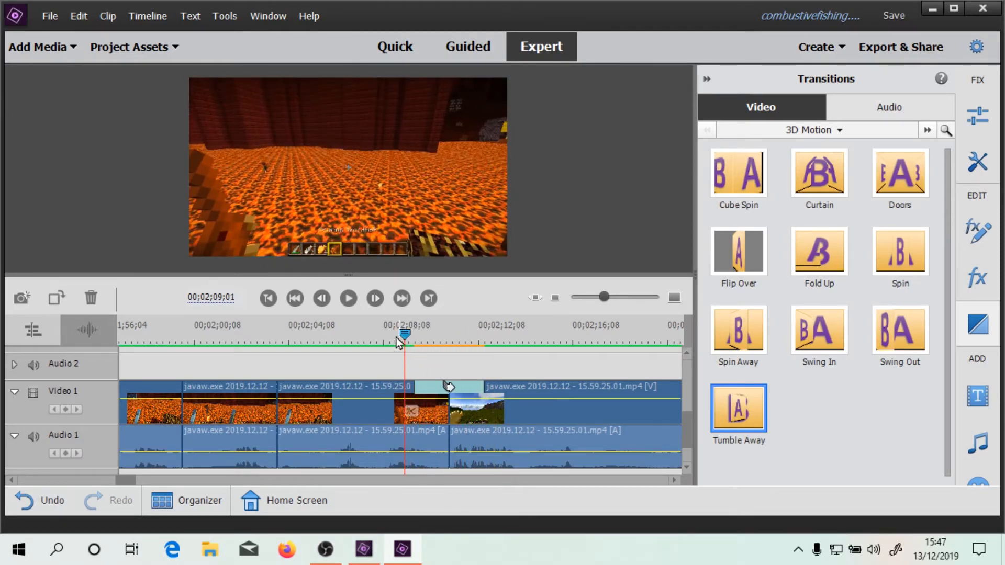
pyautogui.click(349, 299)
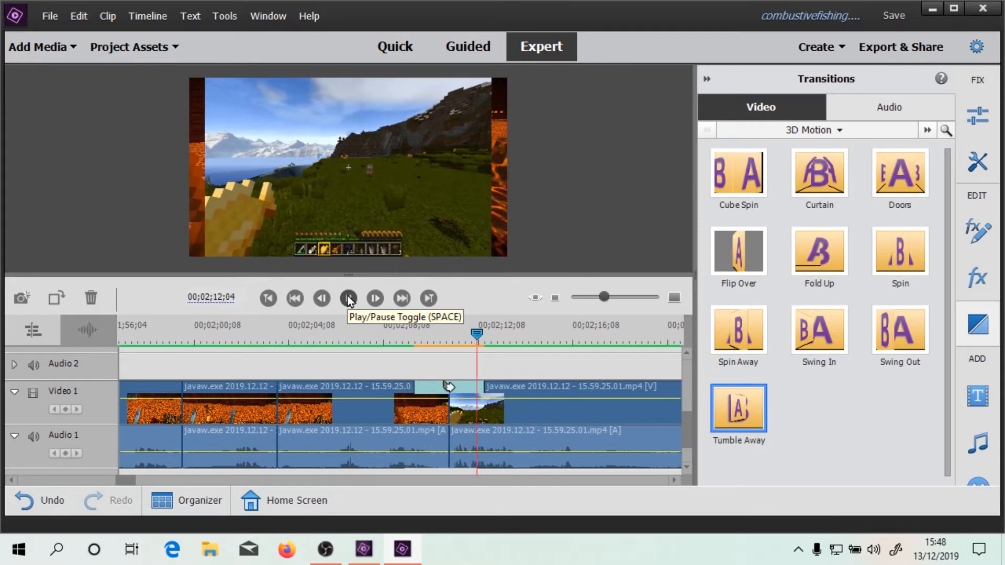
pyautogui.click(348, 299)
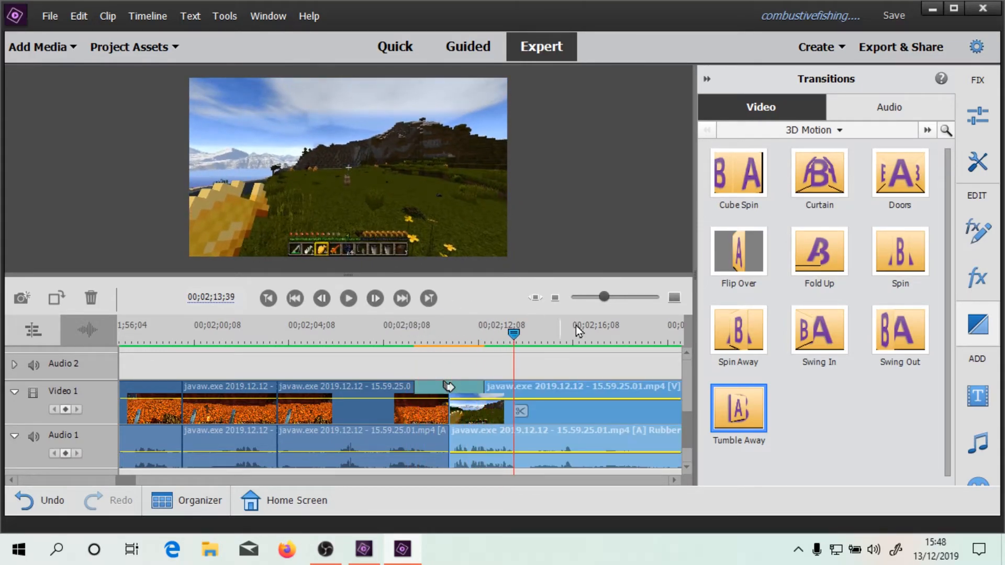
pyautogui.moveTo(512, 342); pyautogui.dragTo(395, 345)
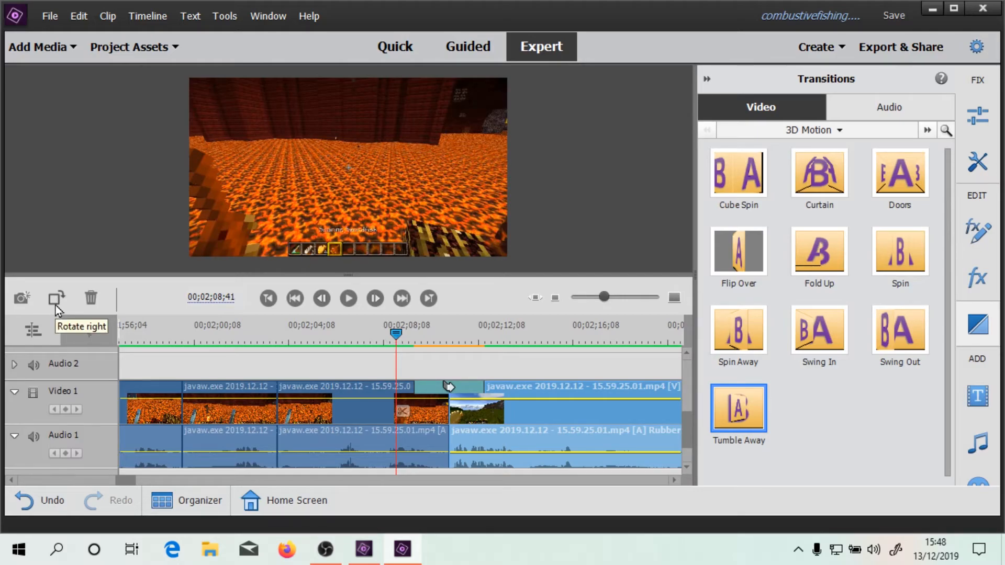
# Step: Place the playhead at 00;02;10;11 in the Spin transition and rotate the grassland clip right in quarter turns, ending upside down
pyautogui.moveTo(395, 333); pyautogui.dragTo(431, 339)
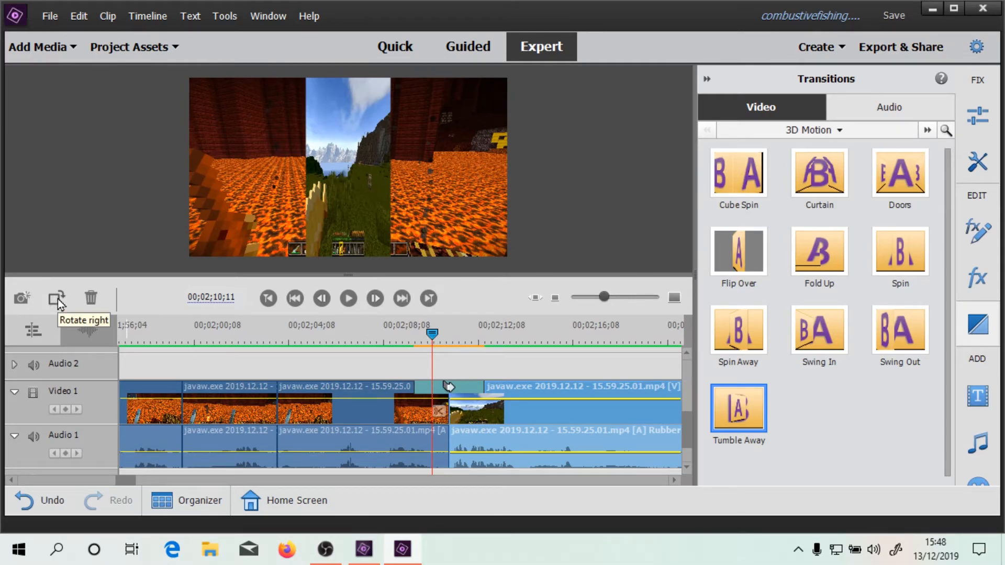
pyautogui.click(57, 299)
pyautogui.click(57, 299)
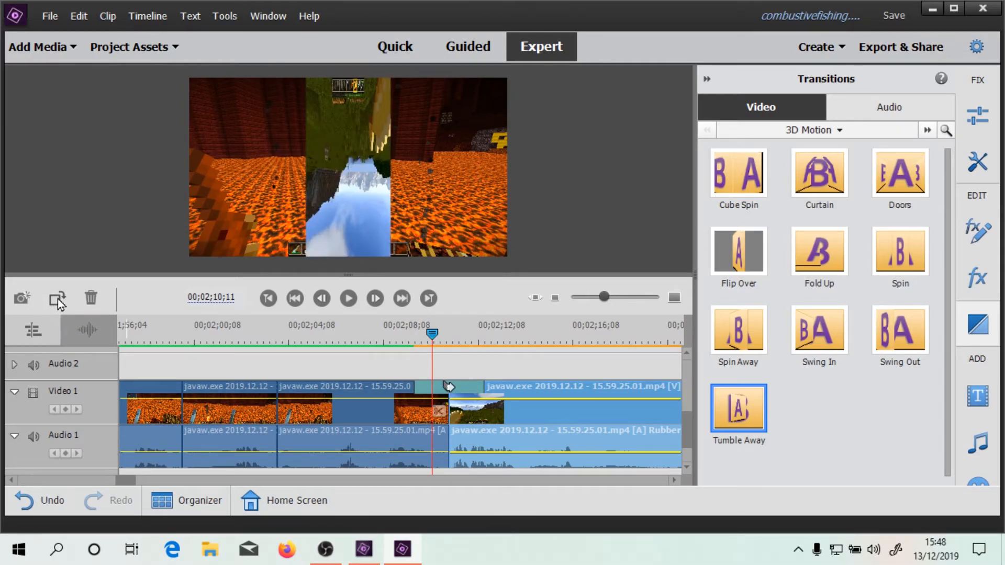
pyautogui.click(58, 299)
pyautogui.click(58, 299)
pyautogui.click(57, 299)
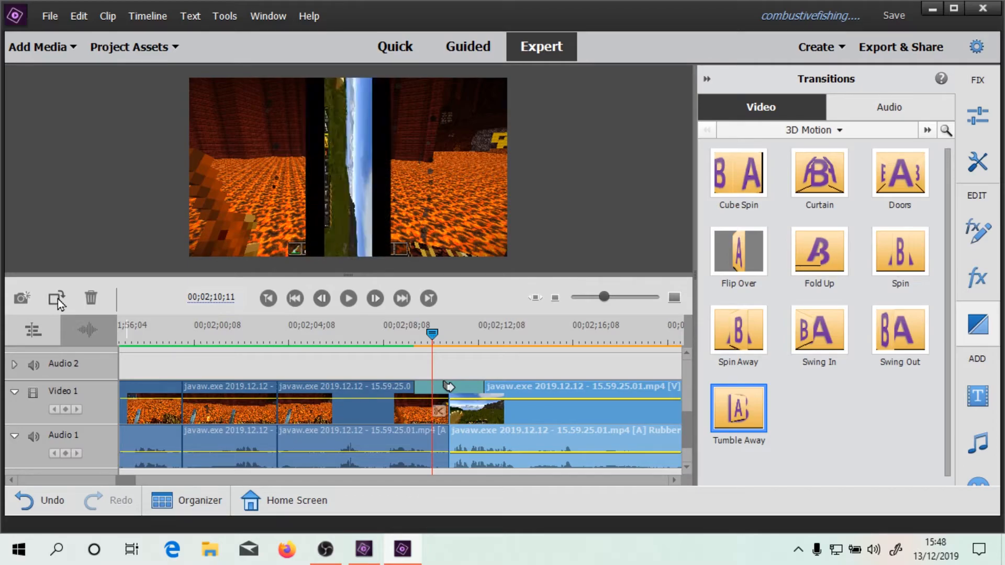
pyautogui.click(57, 299)
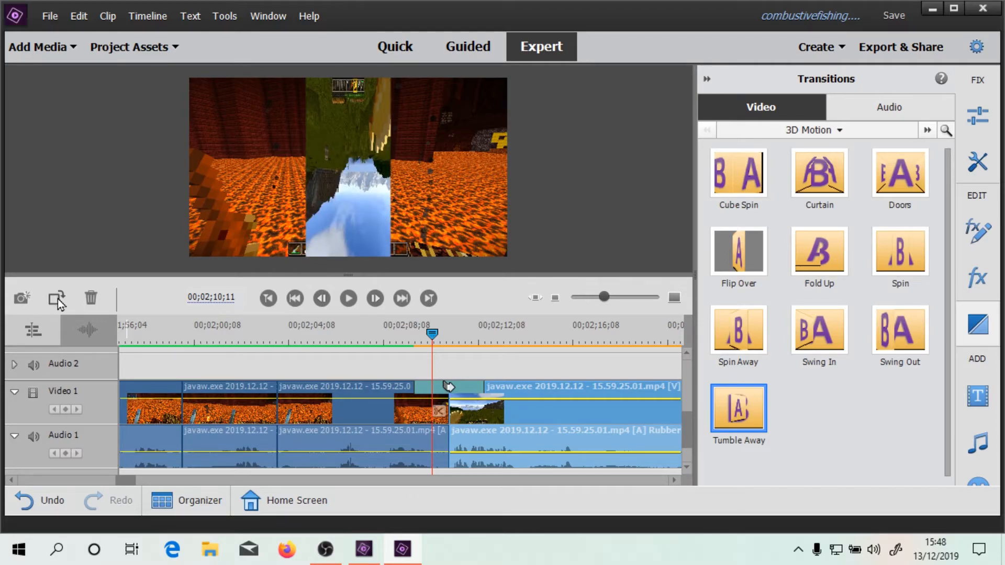
# Step: Play the Spin transition from 00;02;09;01, stop at 00;02;13;18, and rotate the grassland clip two quarter turns right to stand it upright
pyautogui.moveTo(433, 335); pyautogui.dragTo(401, 336)
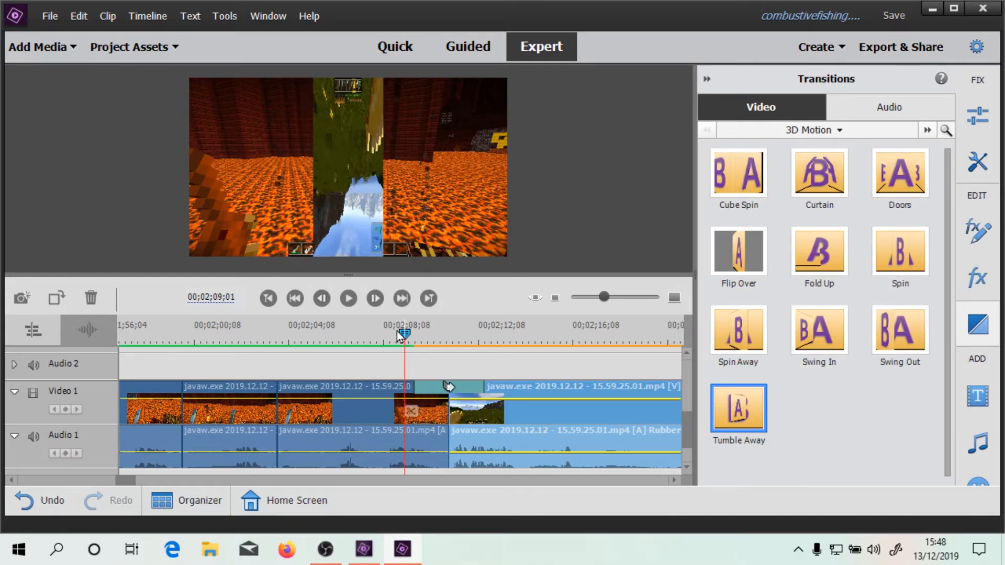
pyautogui.click(350, 299)
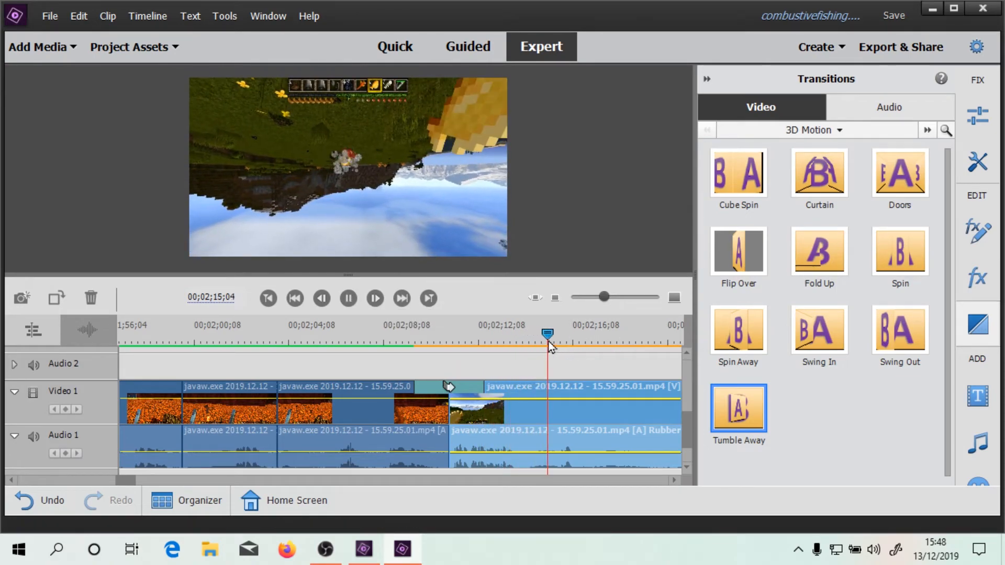
pyautogui.moveTo(547, 338); pyautogui.dragTo(507, 343)
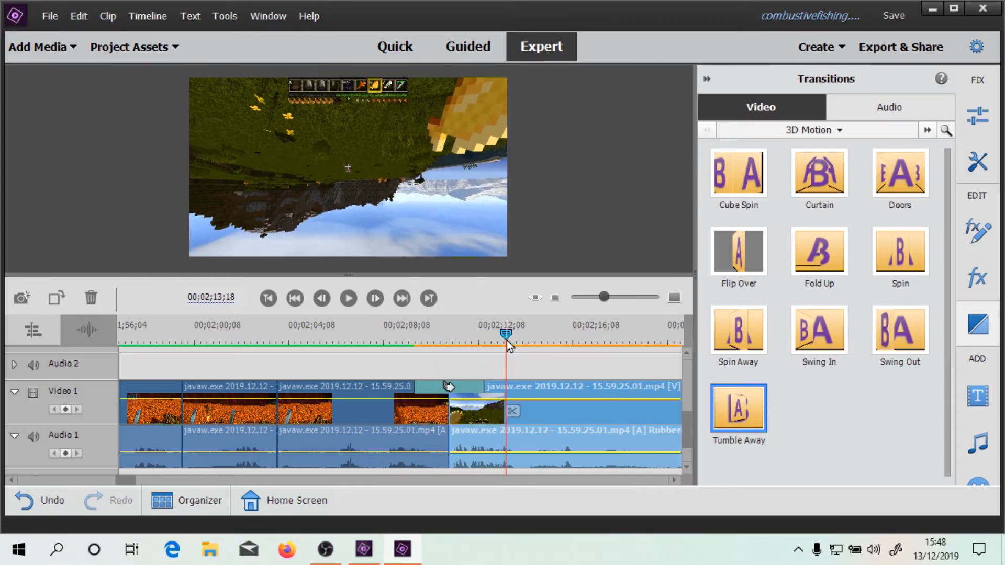
pyautogui.click(53, 301)
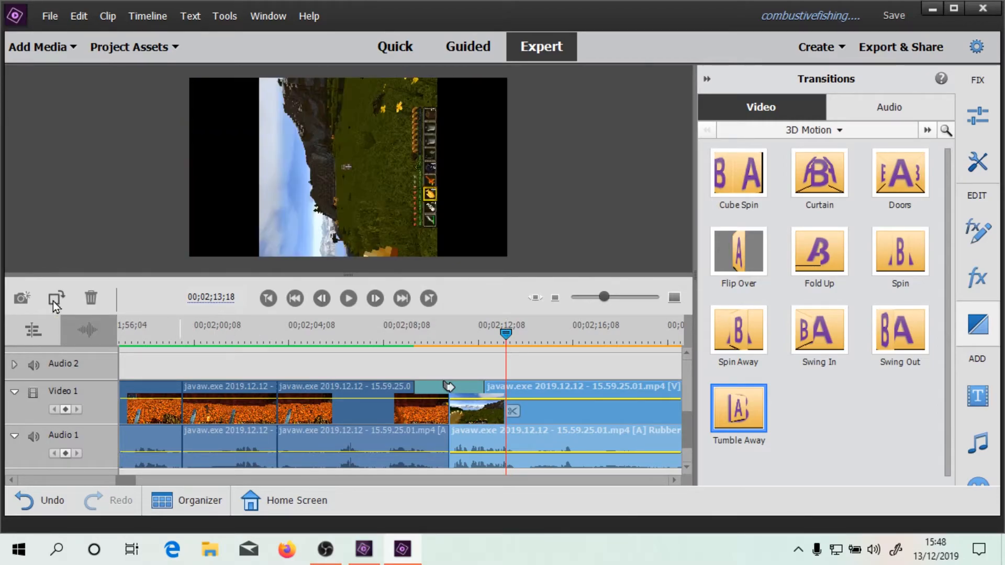
pyautogui.click(52, 300)
# Step: Play the Spin transition with the upright grassland clip from 00;02;07;49, stop after it, and save the project
pyautogui.moveTo(506, 339); pyautogui.dragTo(377, 340)
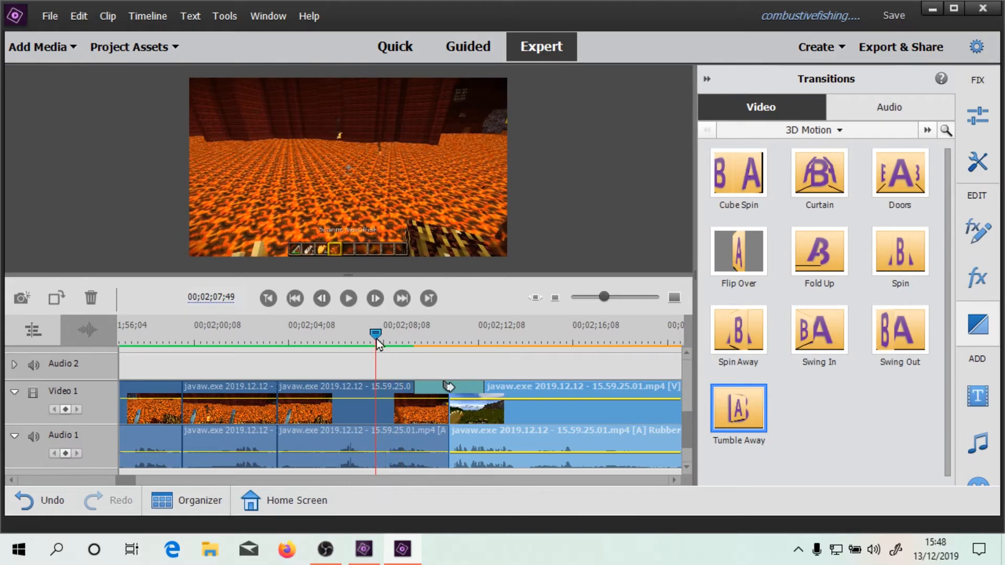
pyautogui.click(858, 453)
pyautogui.click(347, 299)
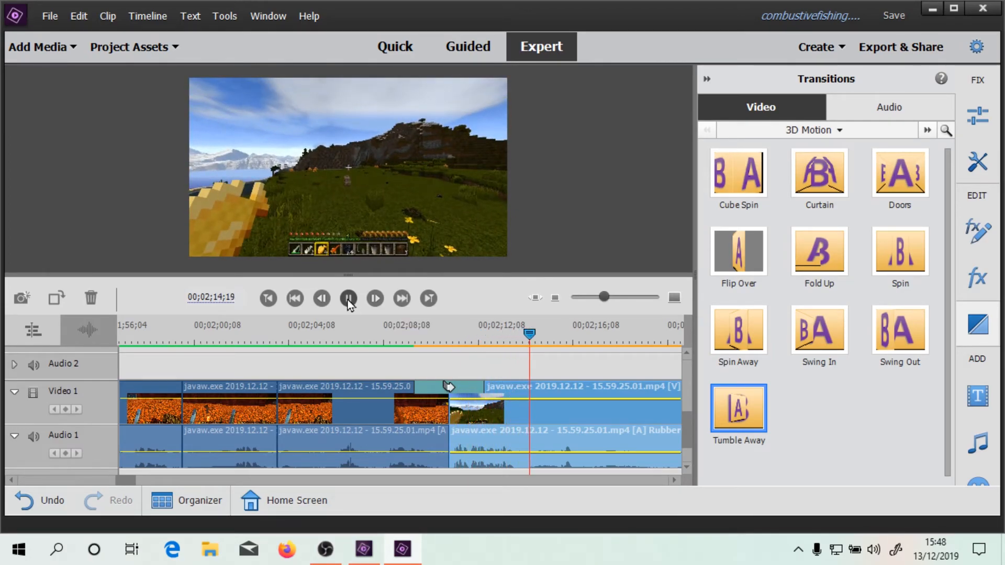
pyautogui.click(347, 299)
pyautogui.hotkey('ctrl', 's')
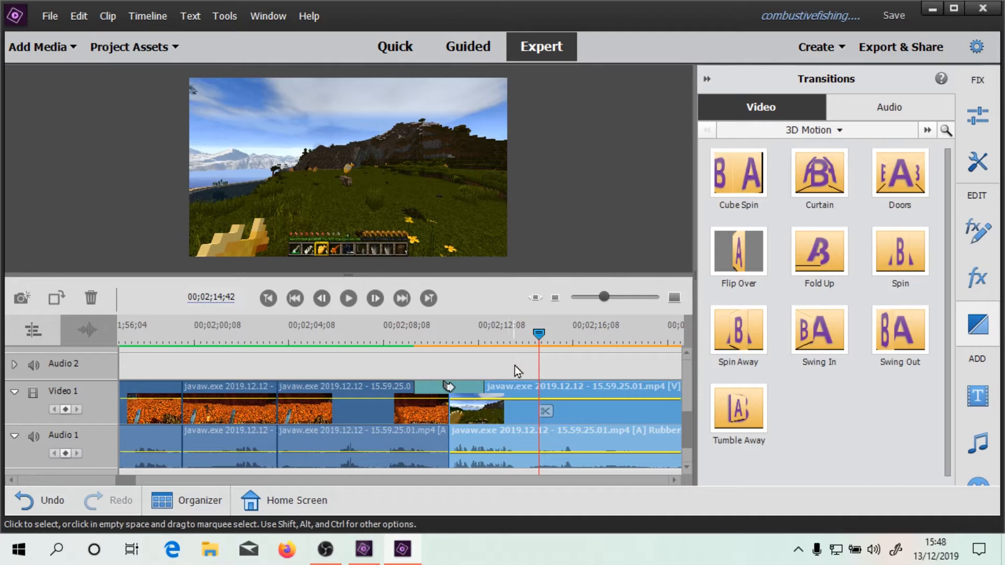
# Step: Rotate the grassland clip a quarter turn right at 00;02;11;24 and scrub across the Spin transition to 00;02;13;02
pyautogui.moveTo(538, 334); pyautogui.dragTo(460, 353)
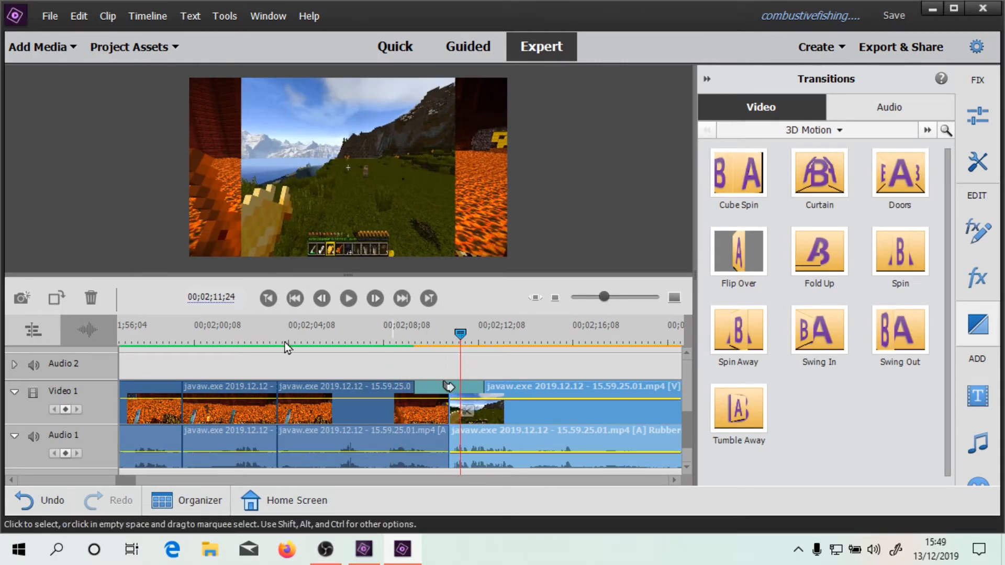
pyautogui.click(58, 301)
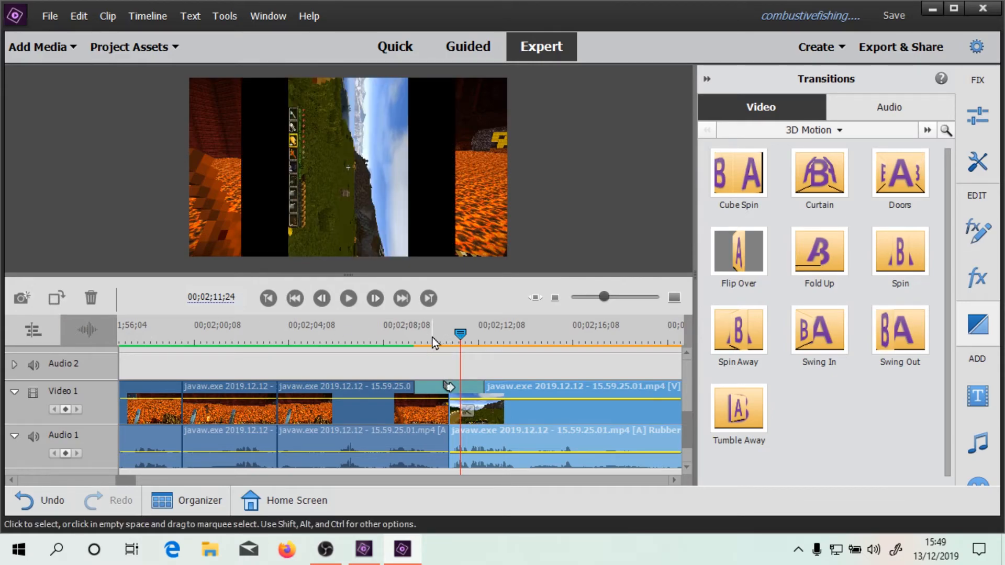
pyautogui.moveTo(460, 335); pyautogui.dragTo(560, 337)
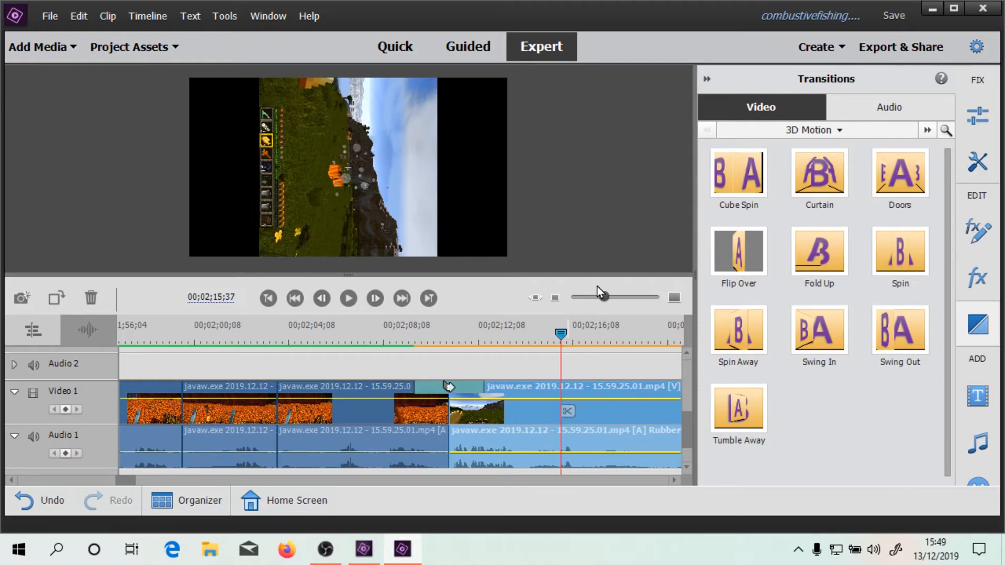
pyautogui.click(588, 298)
pyautogui.moveTo(396, 346); pyautogui.dragTo(375, 343)
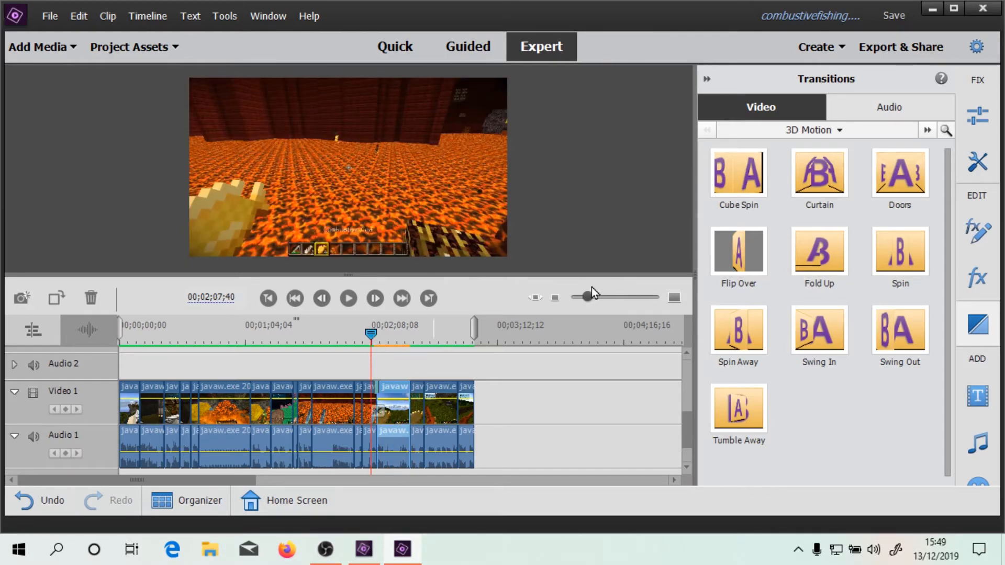
pyautogui.click(601, 296)
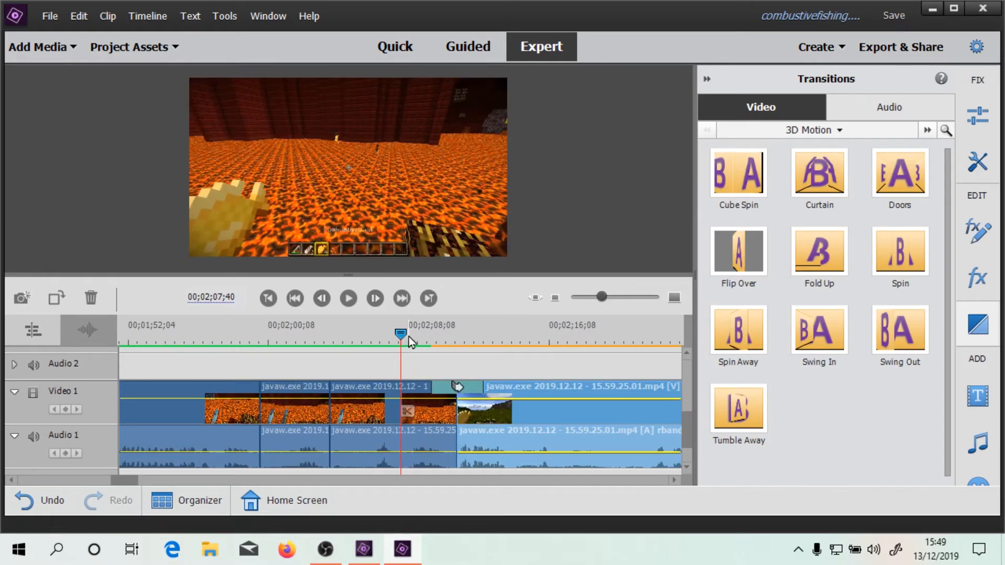
pyautogui.moveTo(400, 340); pyautogui.dragTo(494, 340)
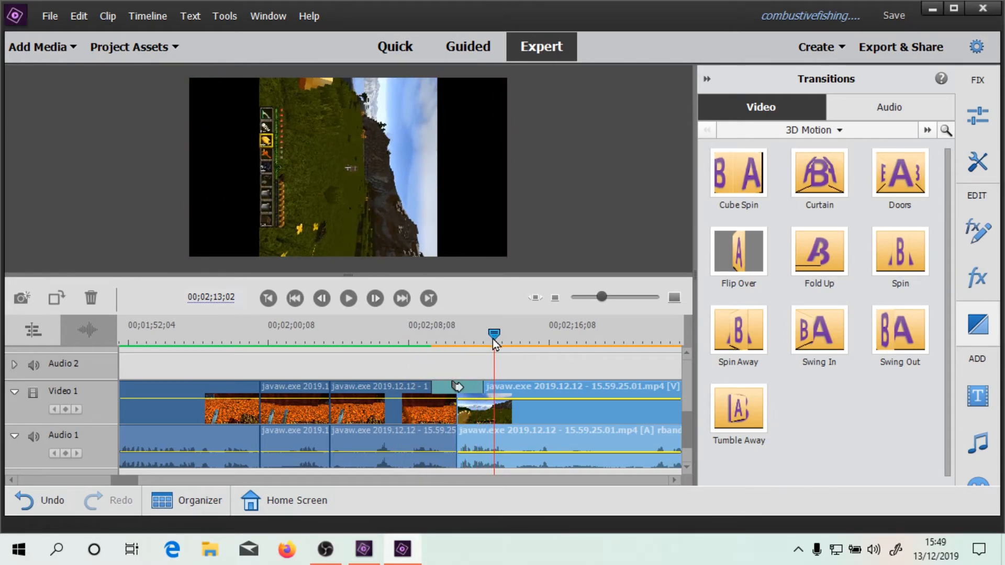
# Step: Rotate the grassland clip three more quarter turns right to return it to upright
pyautogui.click(54, 301)
pyautogui.click(54, 300)
pyautogui.click(54, 301)
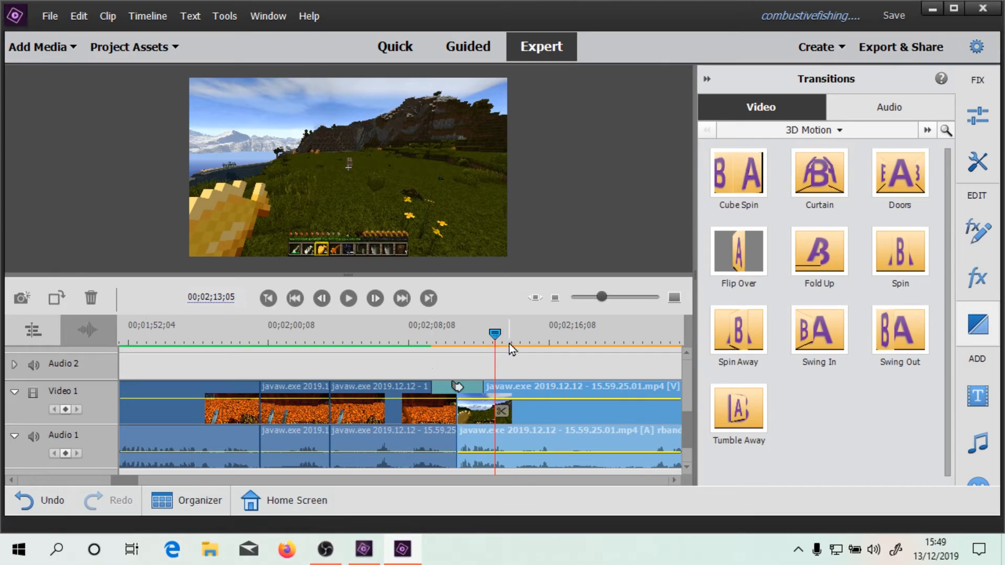
# Step: Scrub back into the Spin transition, collapse the transitions list, and render the timeline
pyautogui.moveTo(487, 337); pyautogui.dragTo(449, 360)
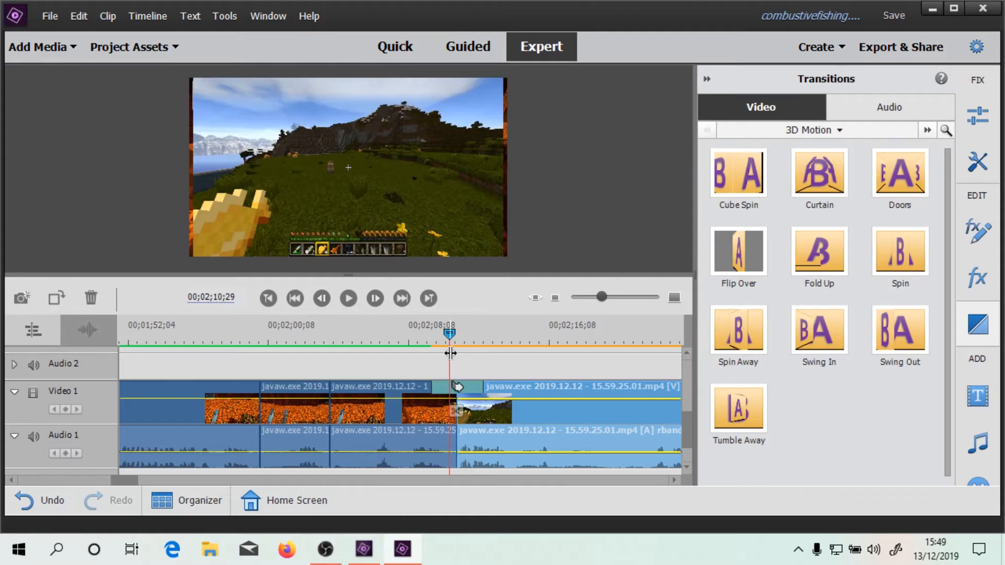
pyautogui.click(707, 82)
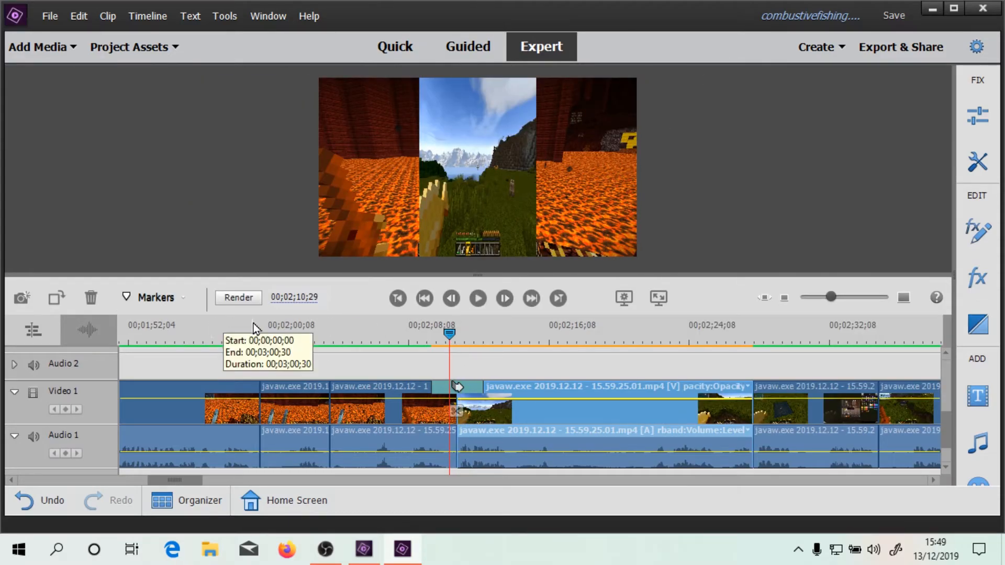
pyautogui.click(233, 300)
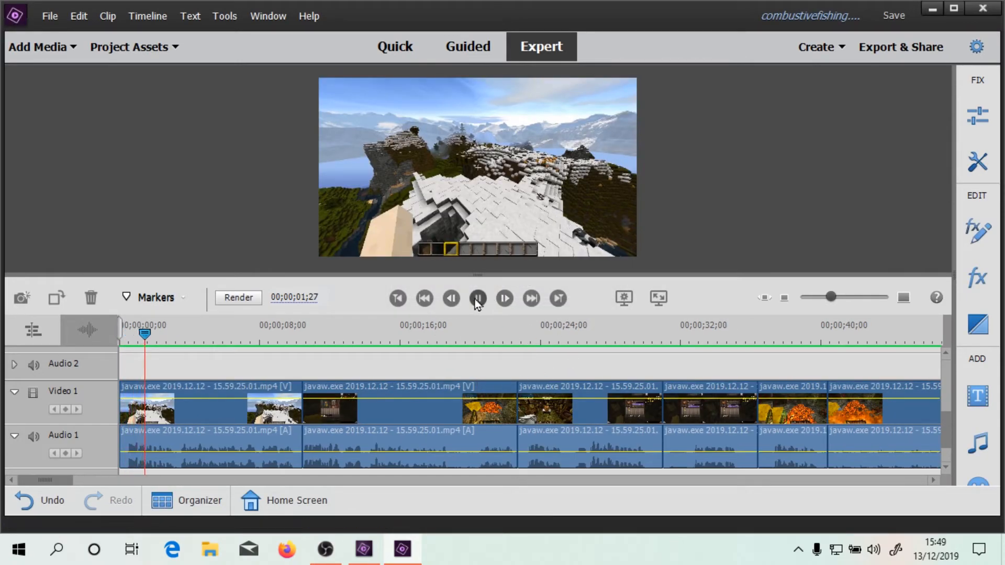
# Step: Play the rendered Spin transition full screen from 00;02;07;34, and exit full screen in the grassland clip
pyautogui.click(821, 297)
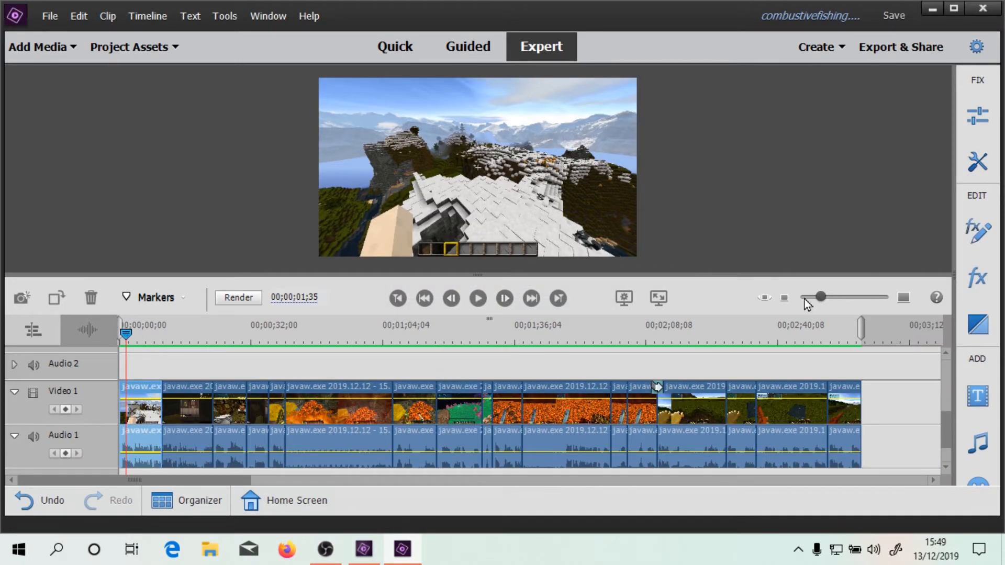
pyautogui.moveTo(126, 334); pyautogui.dragTo(644, 371)
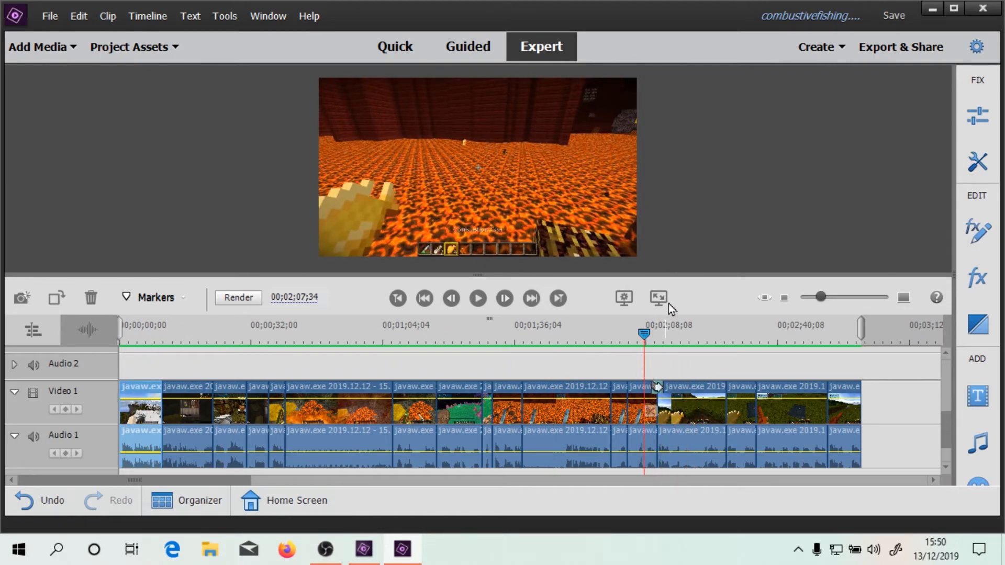
pyautogui.click(658, 298)
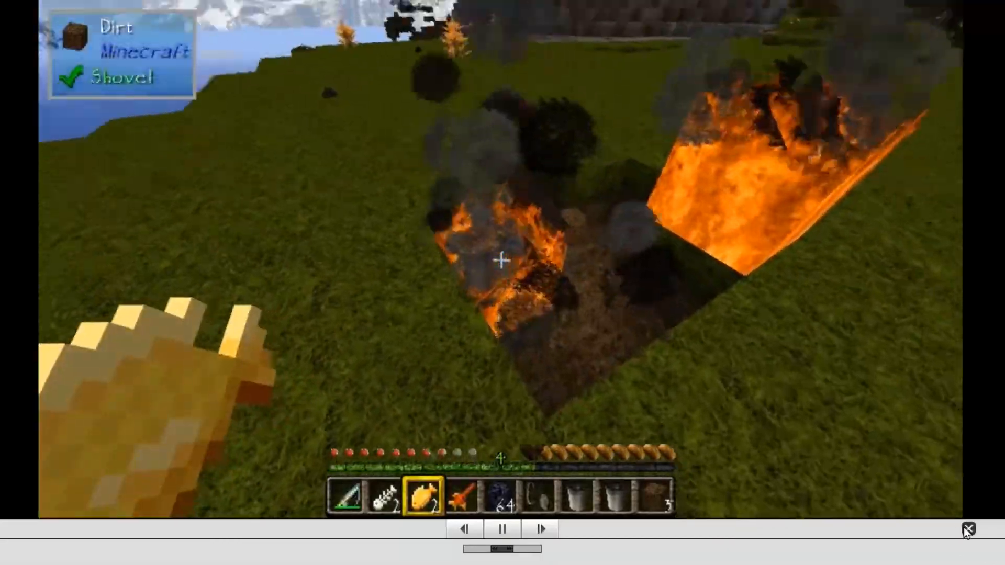
pyautogui.press('Escape')
# Step: Play the lava footage full screen from 00;01;45;22, shuttle forward through it, resume playback, and exit full screen
pyautogui.moveTo(712, 338); pyautogui.dragTo(555, 358)
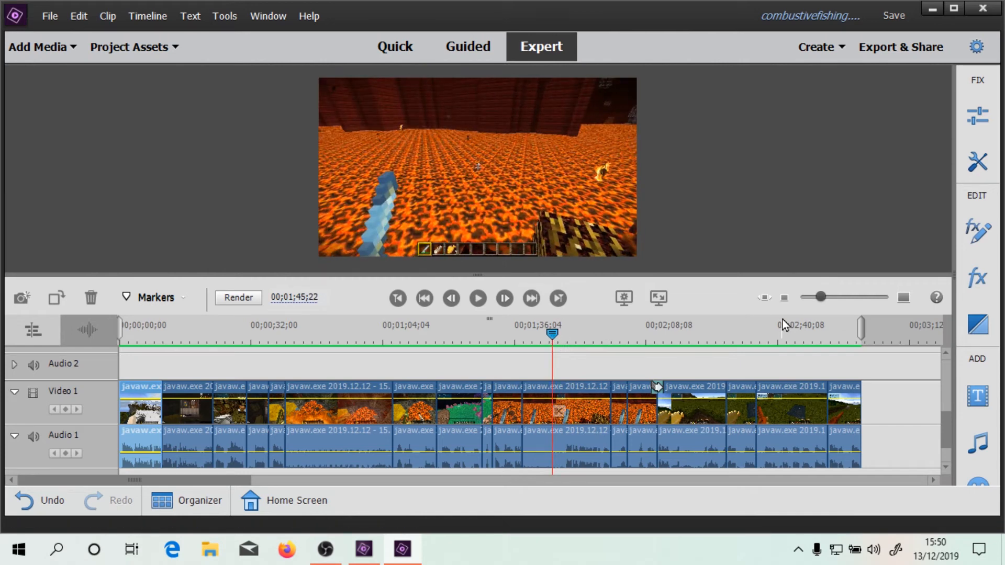
pyautogui.click(659, 300)
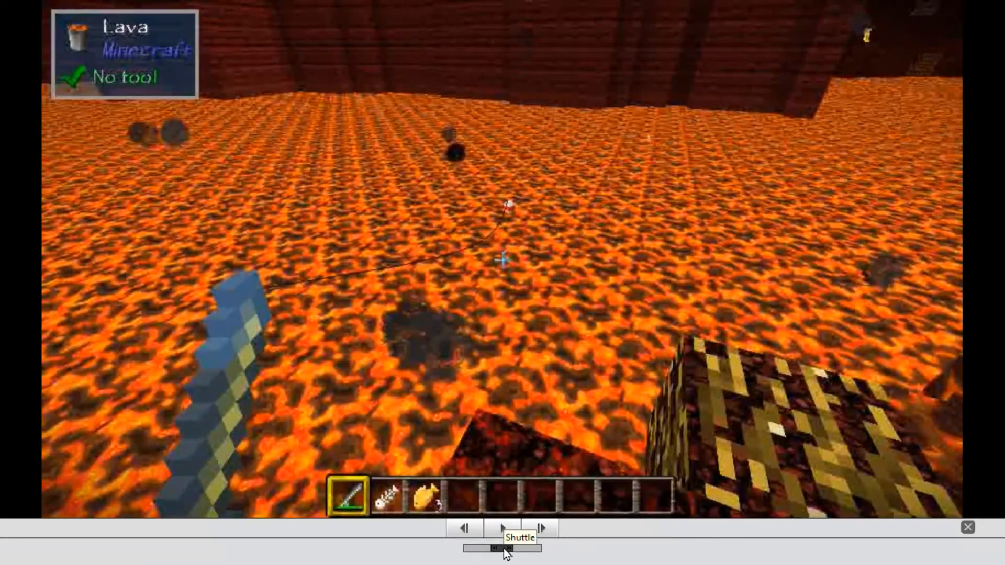
pyautogui.moveTo(508, 558); pyautogui.dragTo(547, 561)
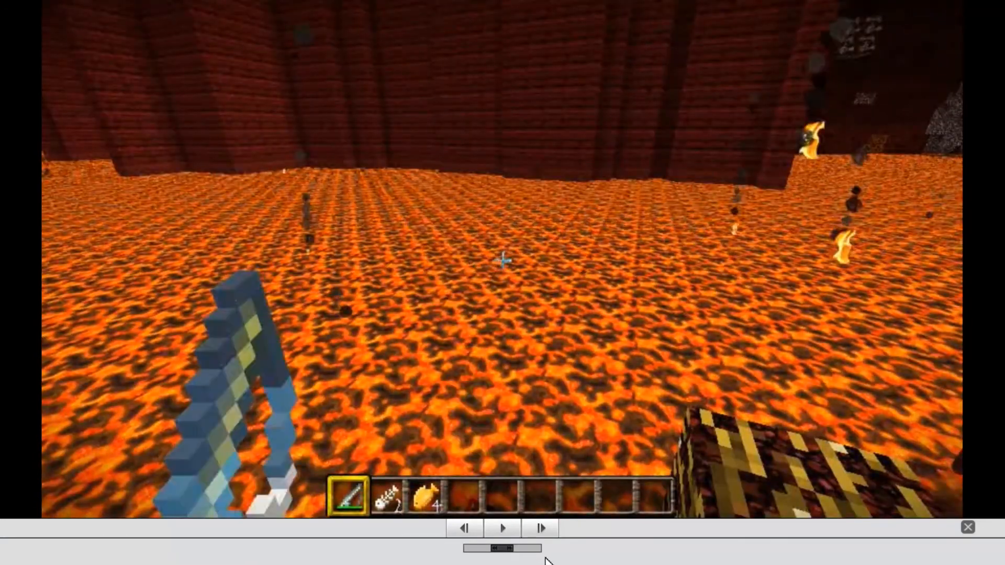
pyautogui.click(517, 527)
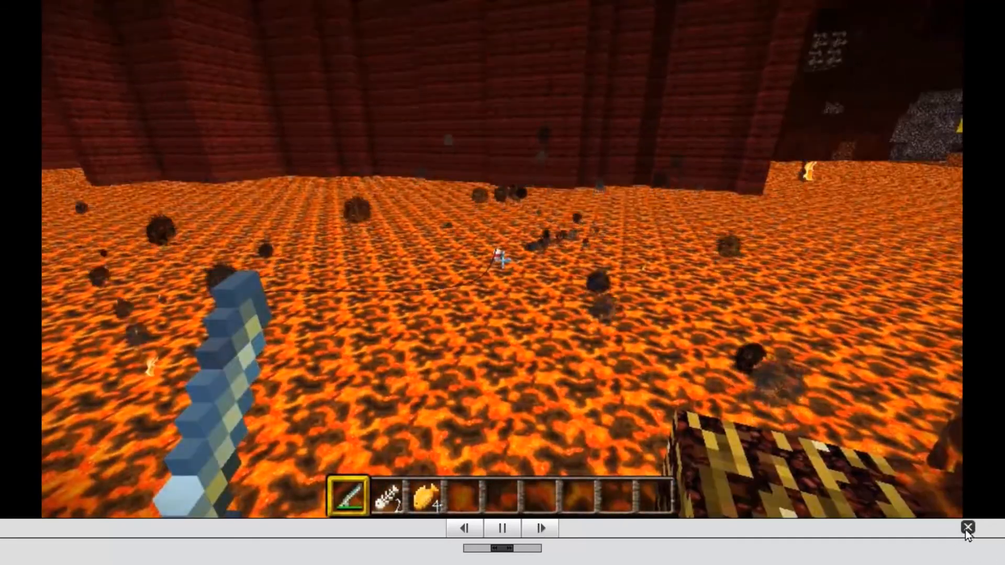
pyautogui.click(966, 527)
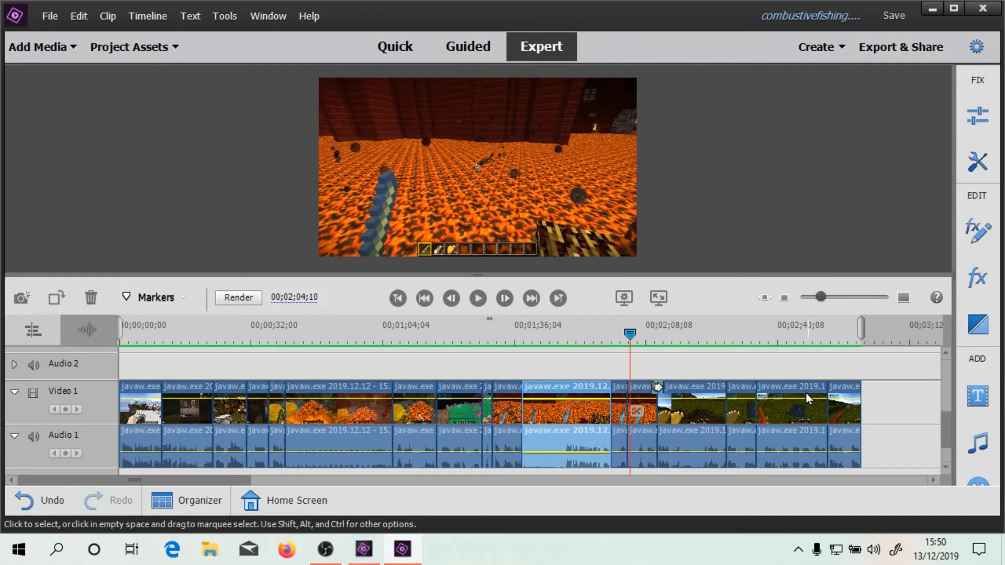
# Step: Play the Spin transition from just before its start with the timeline magnified, and return the playhead to 00;02;10;45
pyautogui.moveTo(632, 330)
pyautogui.mouseDown()
pyautogui.moveTo(682, 333)
pyautogui.moveTo(650, 334)
pyautogui.mouseUp()
pyautogui.click(477, 298)
pyautogui.click(830, 298)
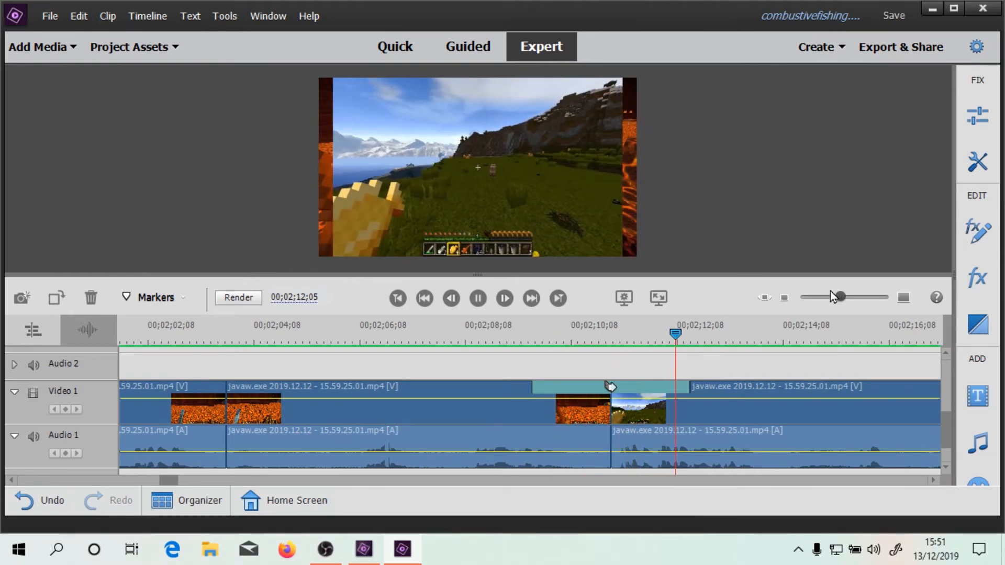
pyautogui.moveTo(662, 333); pyautogui.dragTo(603, 338)
# Step: Open the Spin transition's adjustments with the additional options and set its border width to 100
pyautogui.doubleClick(575, 390)
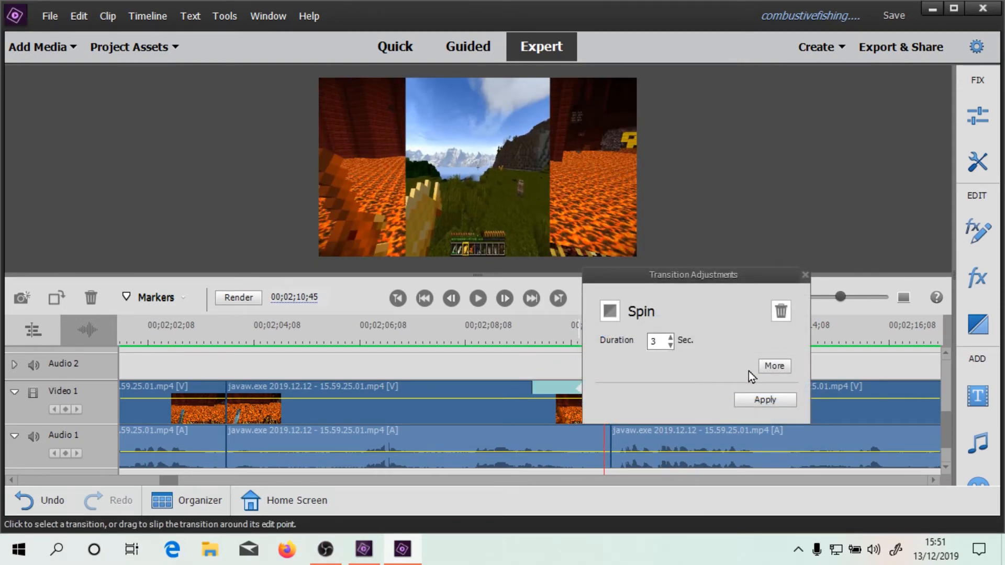
pyautogui.click(774, 365)
pyautogui.moveTo(800, 241); pyautogui.dragTo(809, 353)
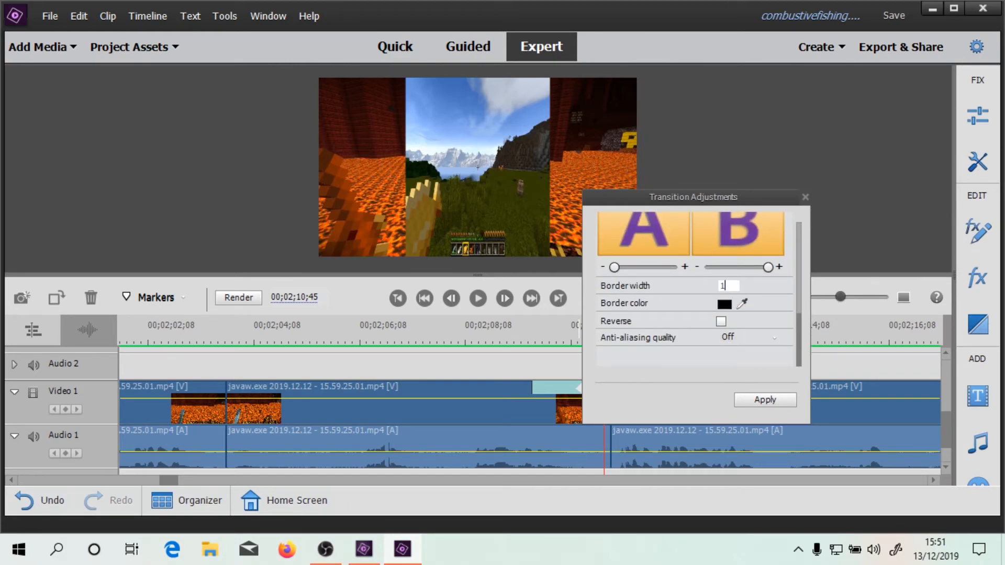
pyautogui.press('Return')
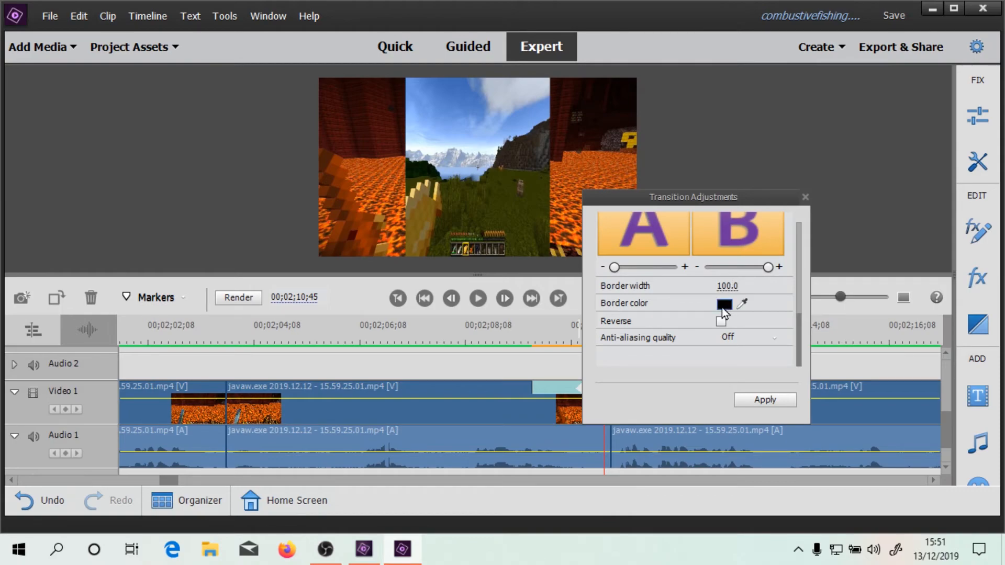
# Step: Set the Spin transition's border color to bright yellow EBFF3E and apply the adjustments
pyautogui.click(723, 305)
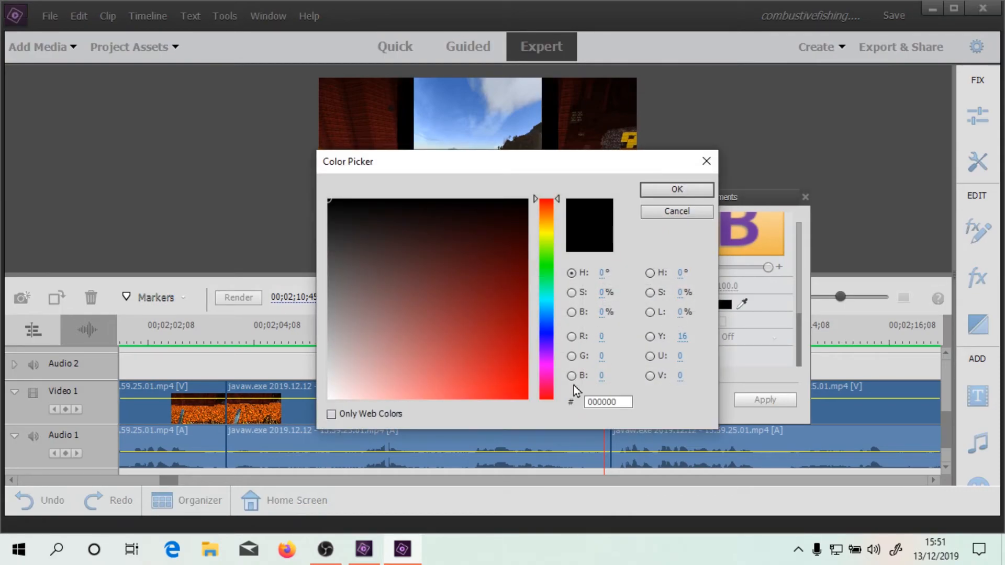
pyautogui.moveTo(552, 305); pyautogui.dragTo(552, 323)
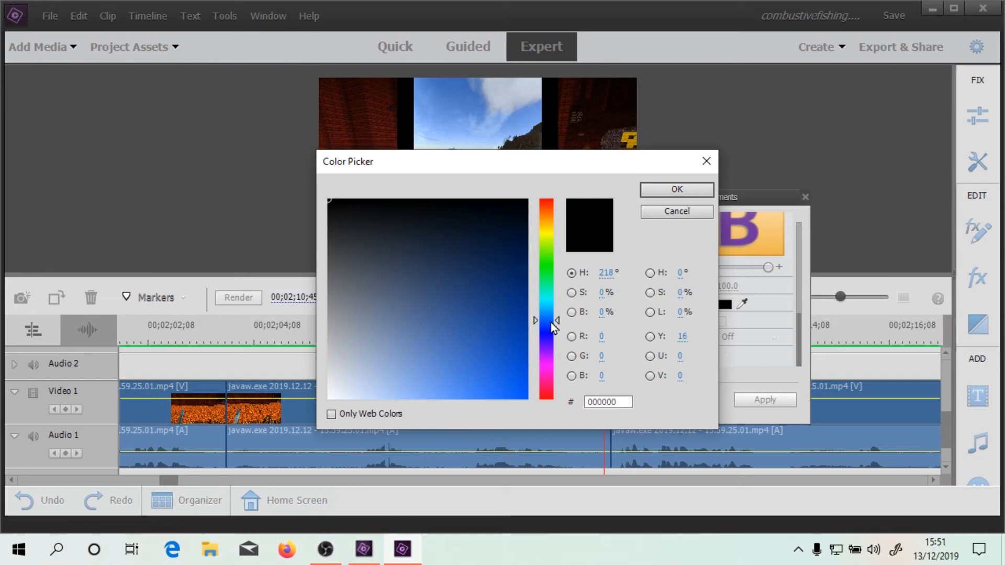
pyautogui.moveTo(552, 323); pyautogui.dragTo(550, 240)
pyautogui.moveTo(514, 337); pyautogui.dragTo(479, 410)
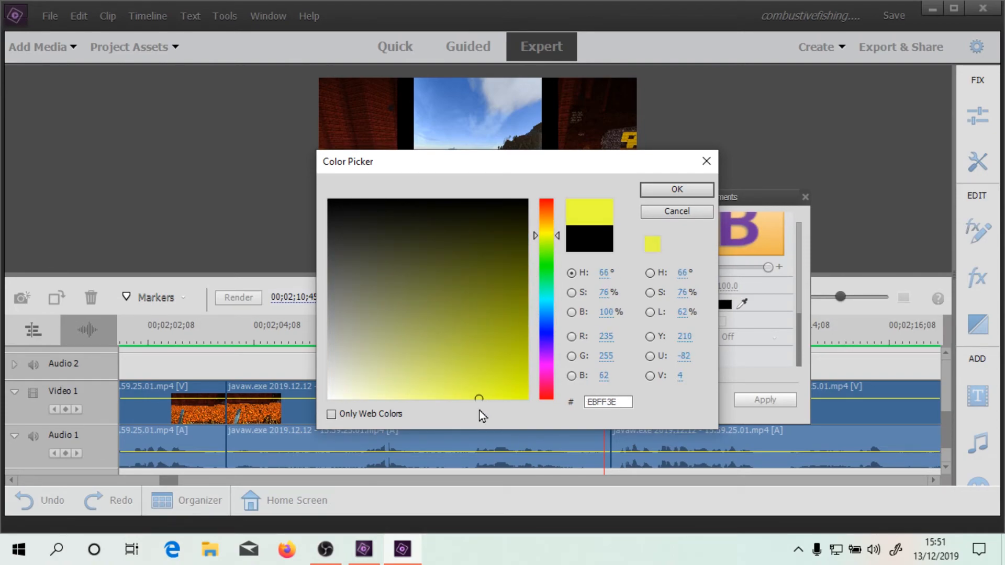
pyautogui.click(646, 189)
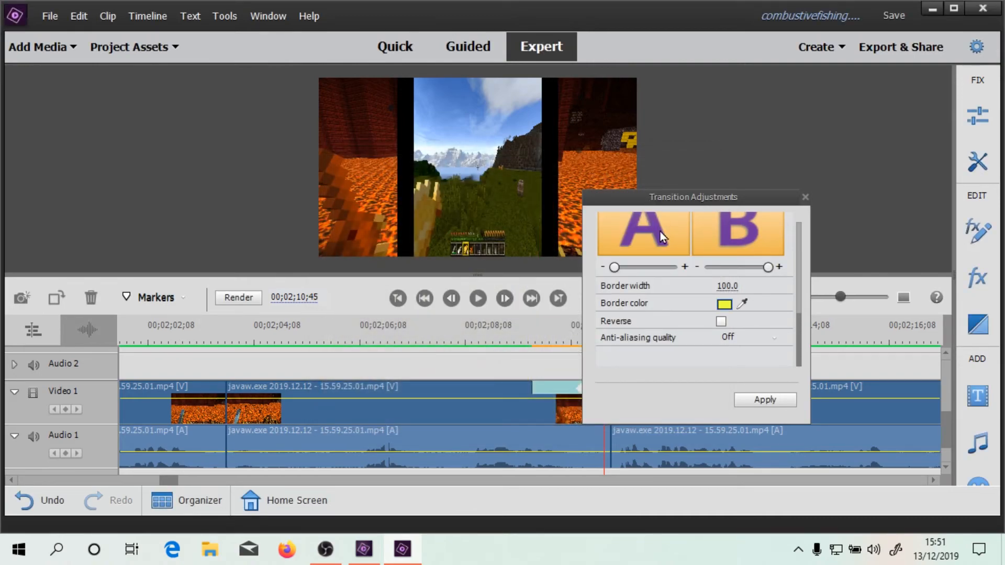
pyautogui.click(764, 399)
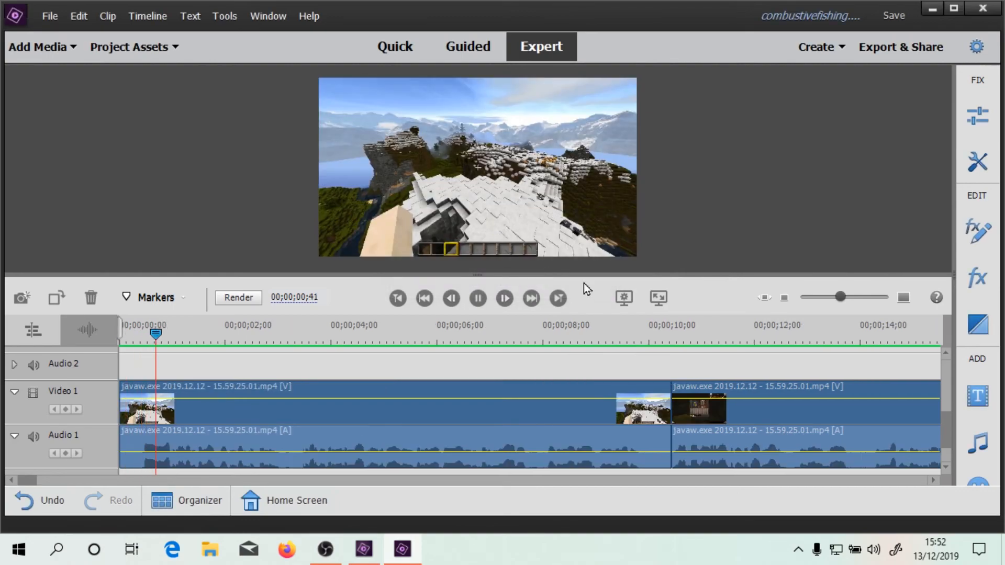
# Step: Play the yellow-bordered Spin transition from 00;02;07;40 in the lava clip and pause in the grassland clip
pyautogui.moveTo(840, 298); pyautogui.dragTo(823, 291)
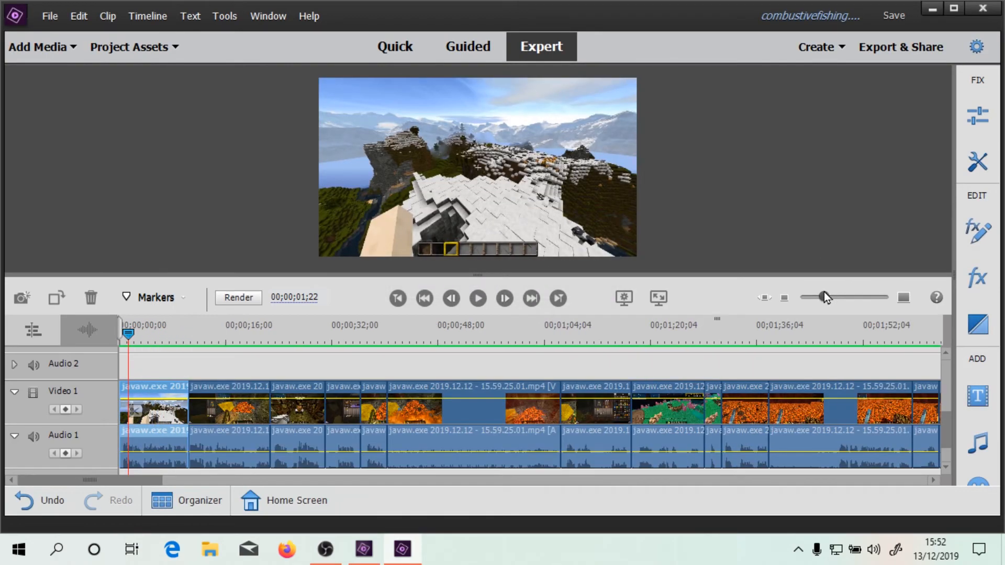
pyautogui.moveTo(197, 330); pyautogui.dragTo(584, 366)
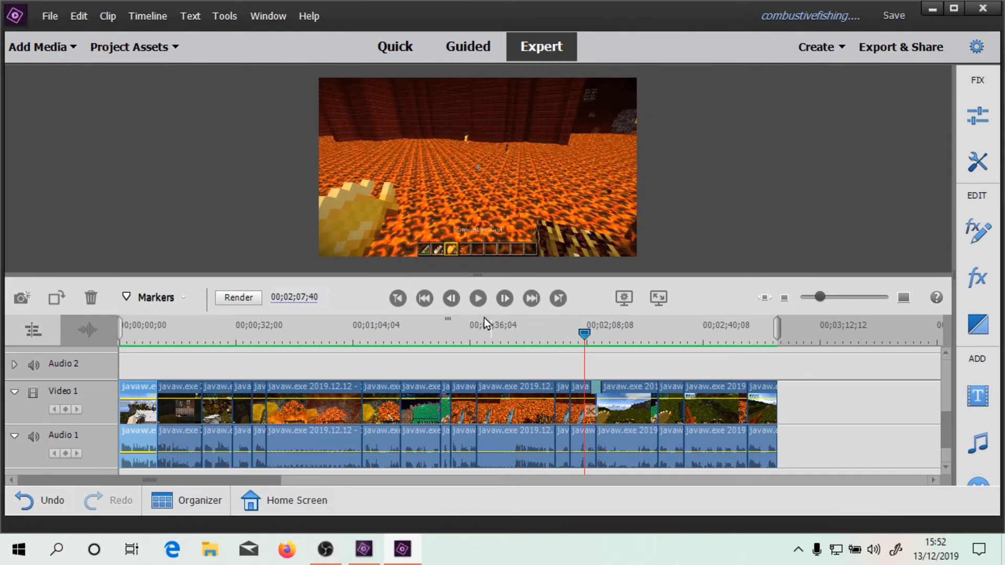
pyautogui.click(477, 298)
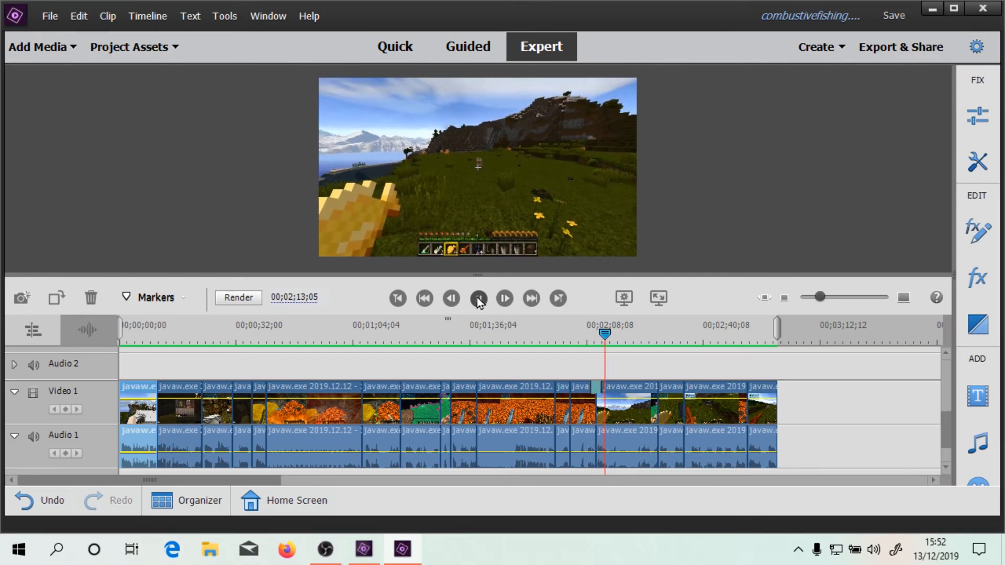
pyautogui.click(478, 298)
# Step: Reverse the Spin transition, set its anti-aliasing quality to High, and apply and render the changes
pyautogui.click(831, 297)
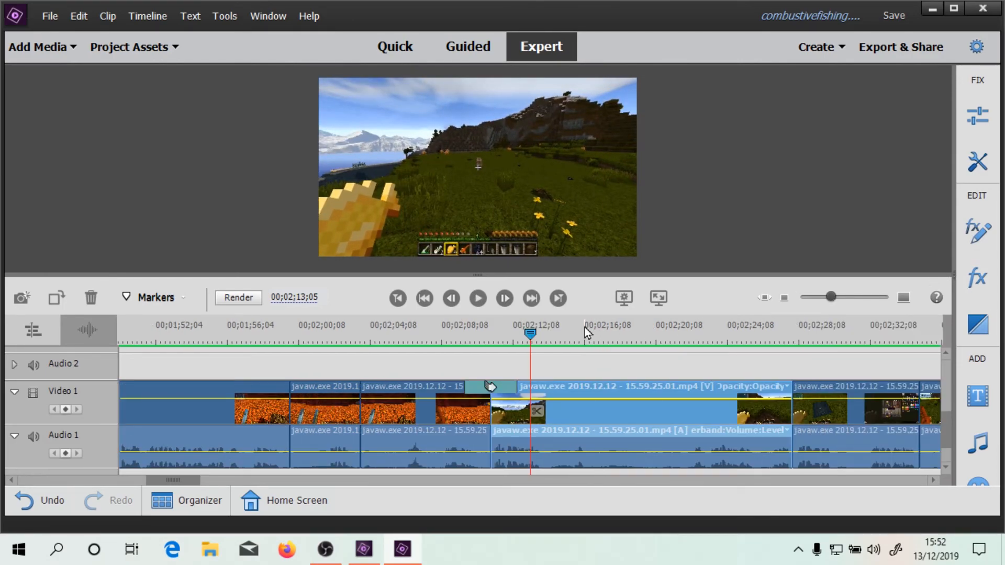
pyautogui.moveTo(529, 334); pyautogui.dragTo(482, 340)
pyautogui.click(483, 385)
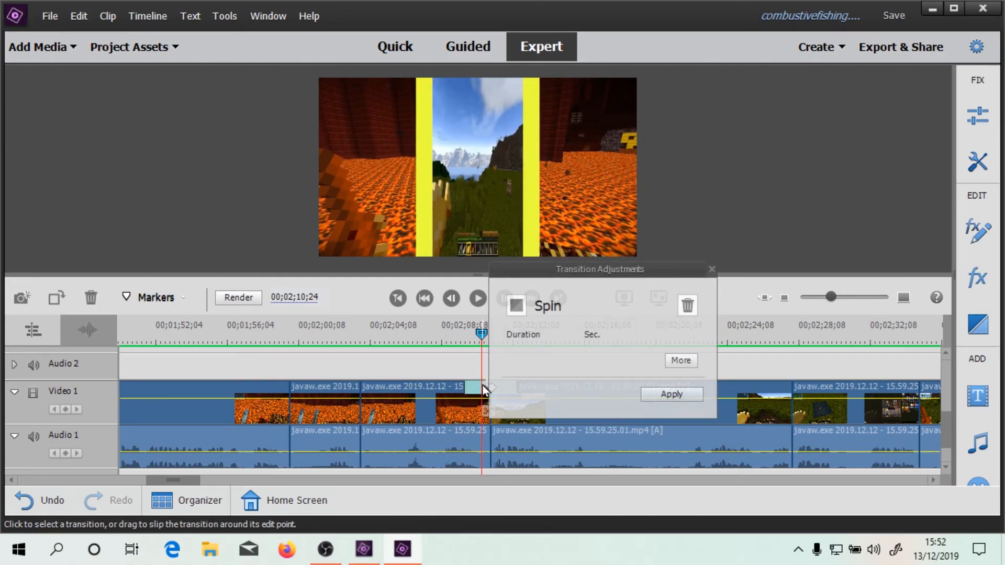
pyautogui.click(680, 360)
pyautogui.moveTo(705, 262); pyautogui.dragTo(704, 373)
pyautogui.click(630, 319)
pyautogui.click(630, 332)
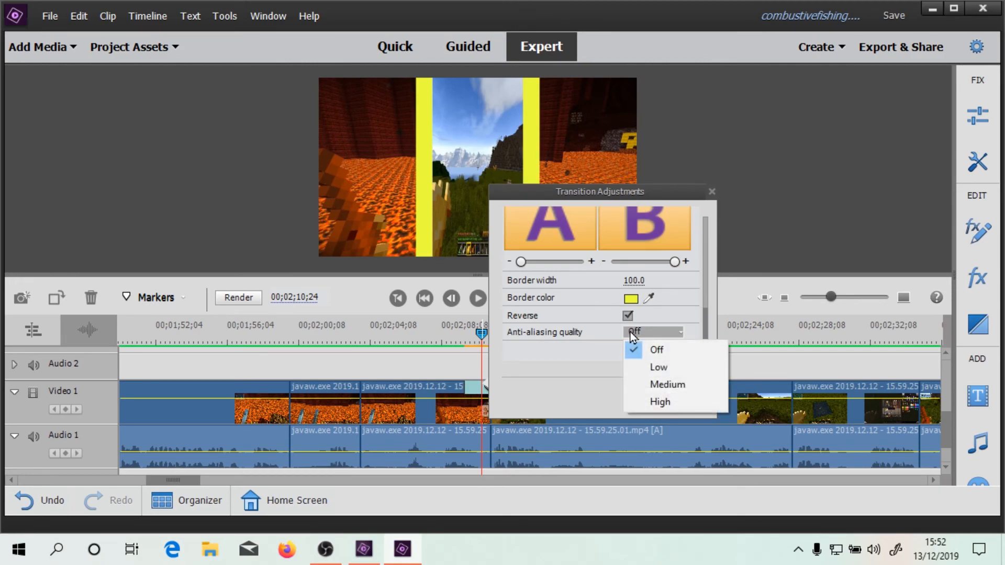
pyautogui.click(657, 403)
pyautogui.click(672, 399)
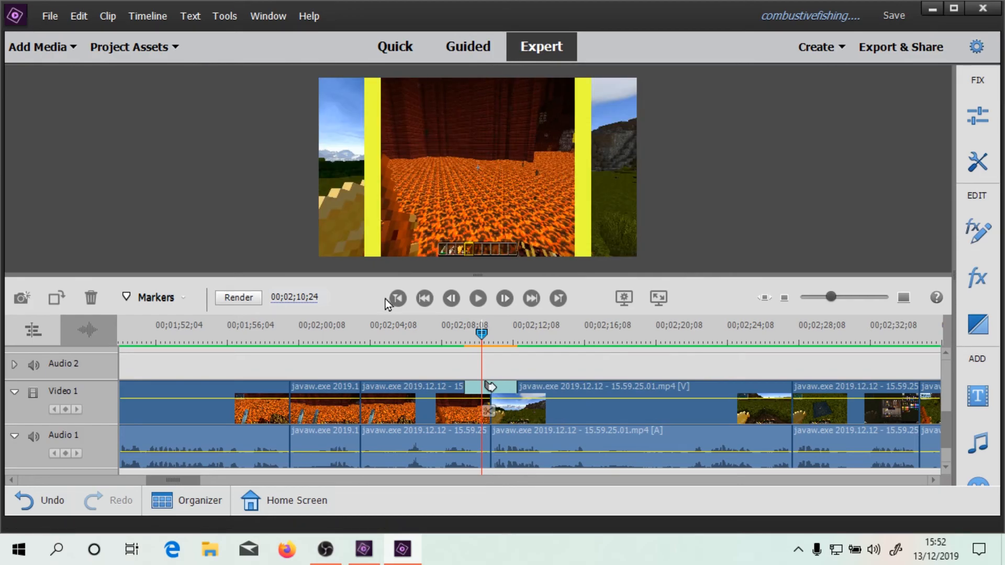
pyautogui.click(235, 299)
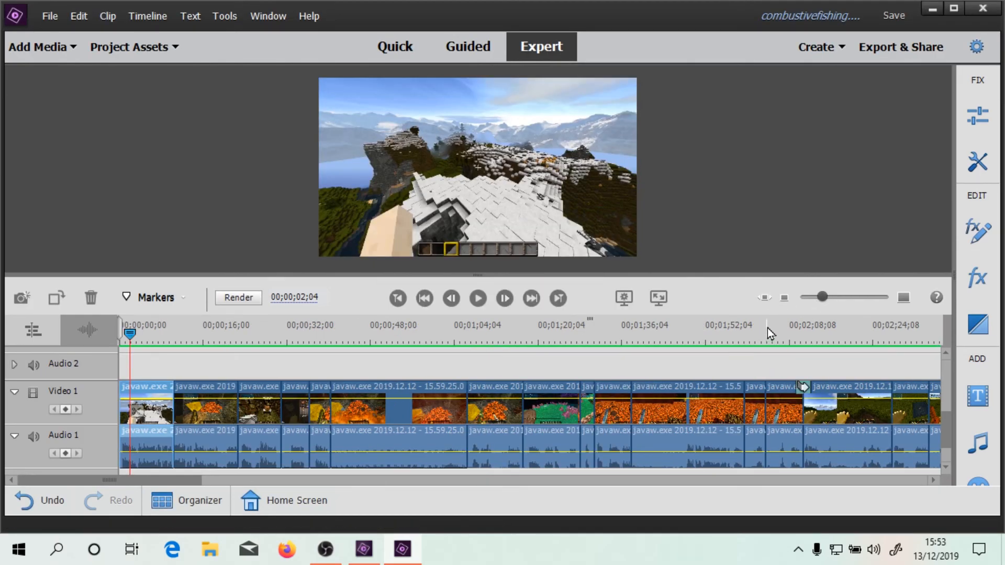
# Step: Play the reversed Spin transition from before its start with the timeline magnified, and pause in the grassland clip
pyautogui.moveTo(782, 331); pyautogui.dragTo(795, 332)
pyautogui.click(849, 297)
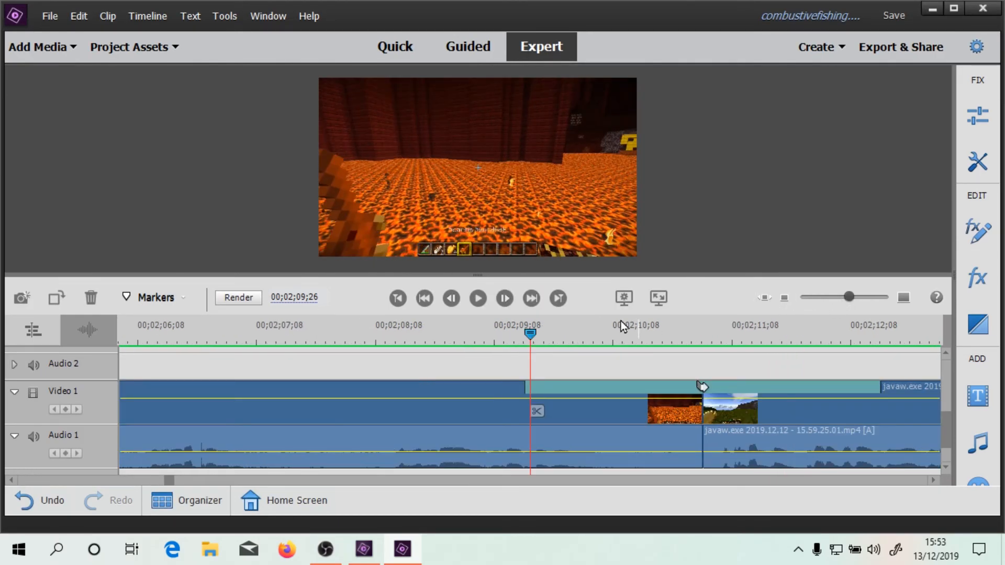
pyautogui.moveTo(477, 340)
pyautogui.mouseDown()
pyautogui.moveTo(456, 340)
pyautogui.moveTo(466, 339)
pyautogui.mouseUp()
pyautogui.click(475, 300)
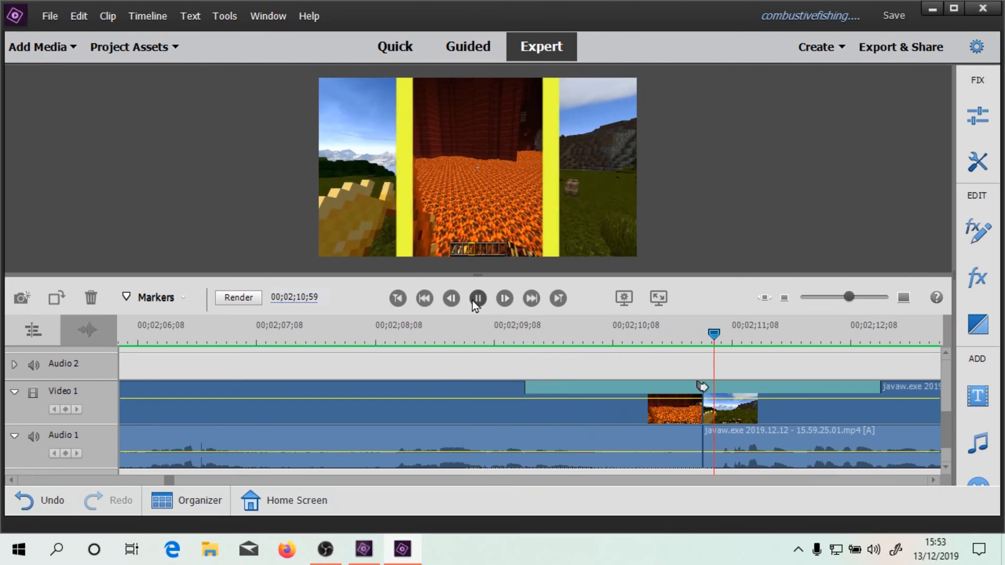
pyautogui.click(476, 300)
# Step: Replay the reversed Spin transition from just before its start and scrub back through it into the lava clip
pyautogui.click(833, 298)
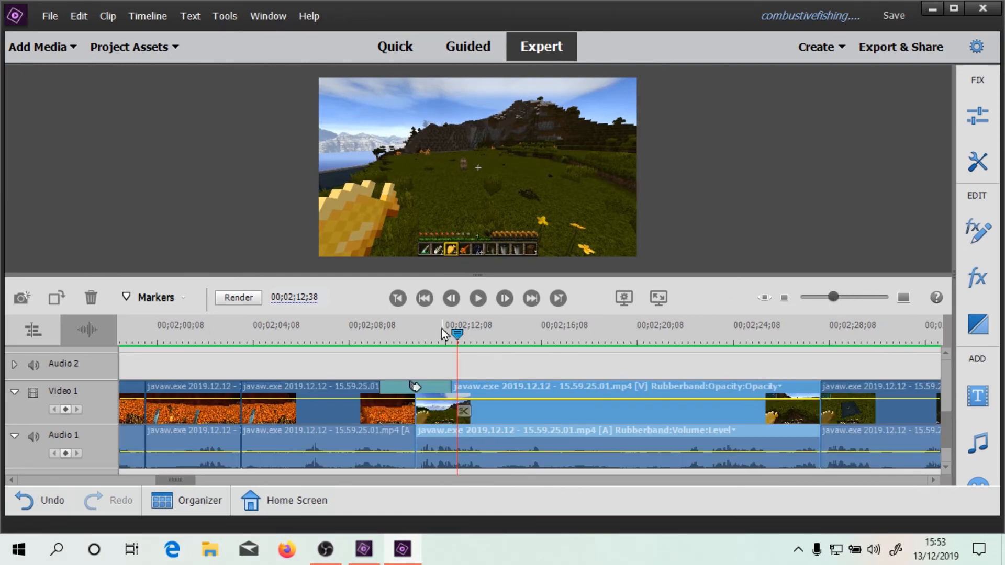
pyautogui.moveTo(456, 334); pyautogui.dragTo(371, 331)
pyautogui.click(479, 299)
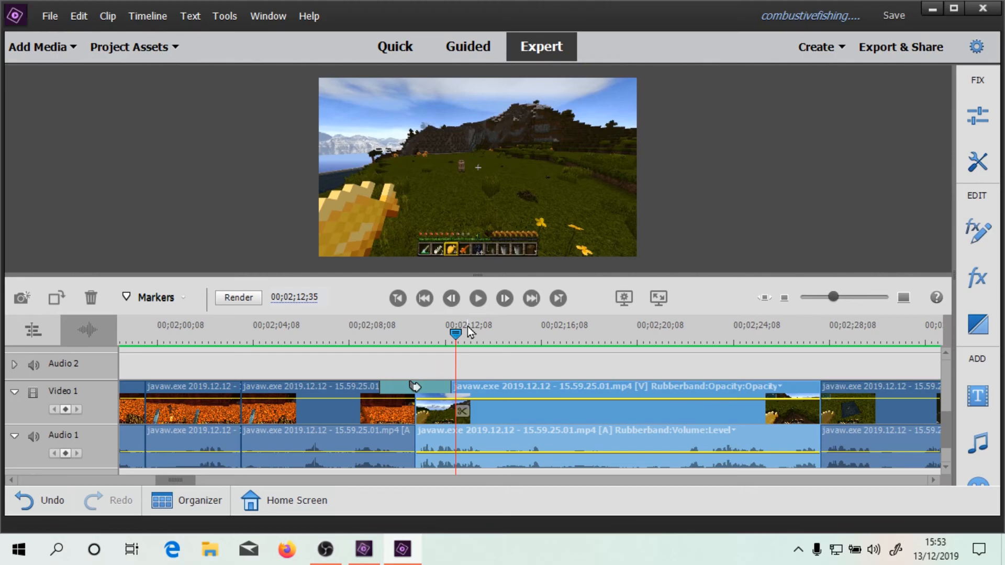
pyautogui.moveTo(456, 333); pyautogui.dragTo(411, 344)
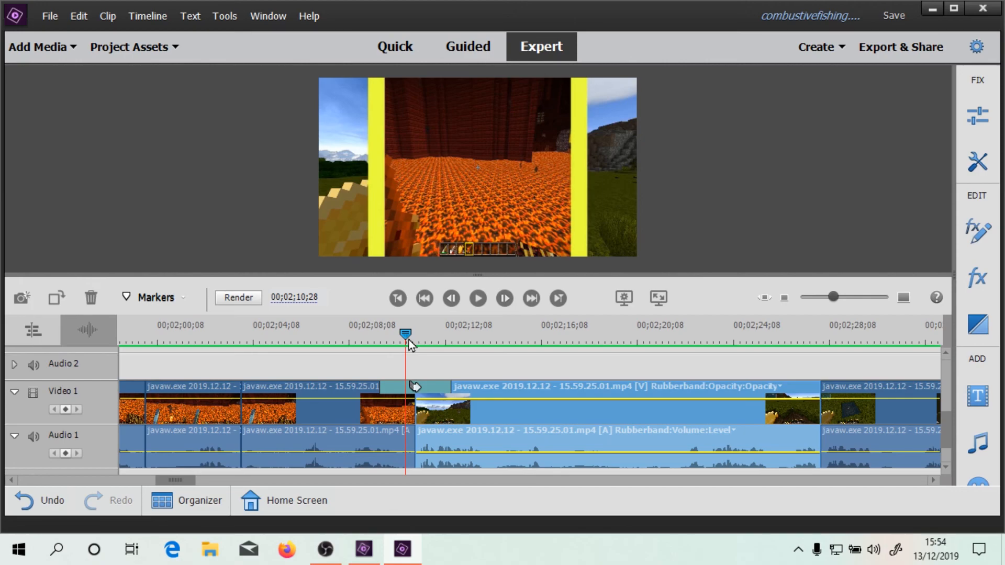
pyautogui.moveTo(409, 342); pyautogui.dragTo(361, 344)
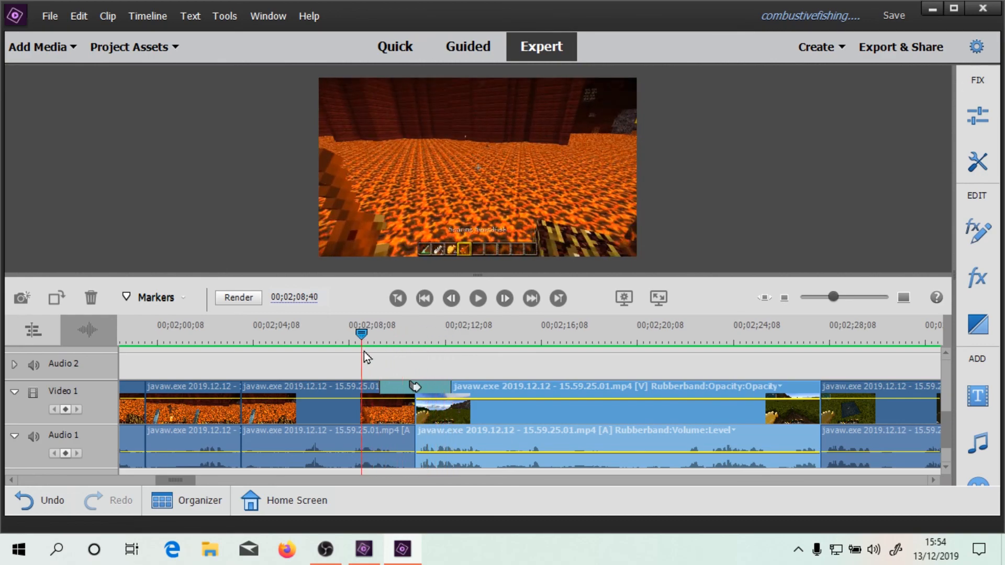
# Step: Delete the Spin transition between the lava and grassland clips
pyautogui.click(421, 392)
pyautogui.rightClick(422, 392)
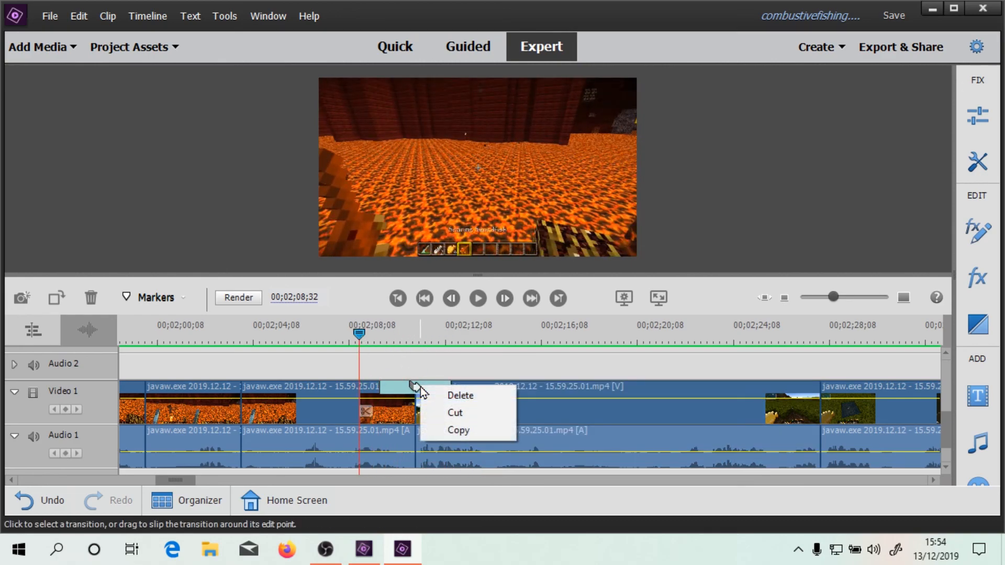
pyautogui.click(437, 397)
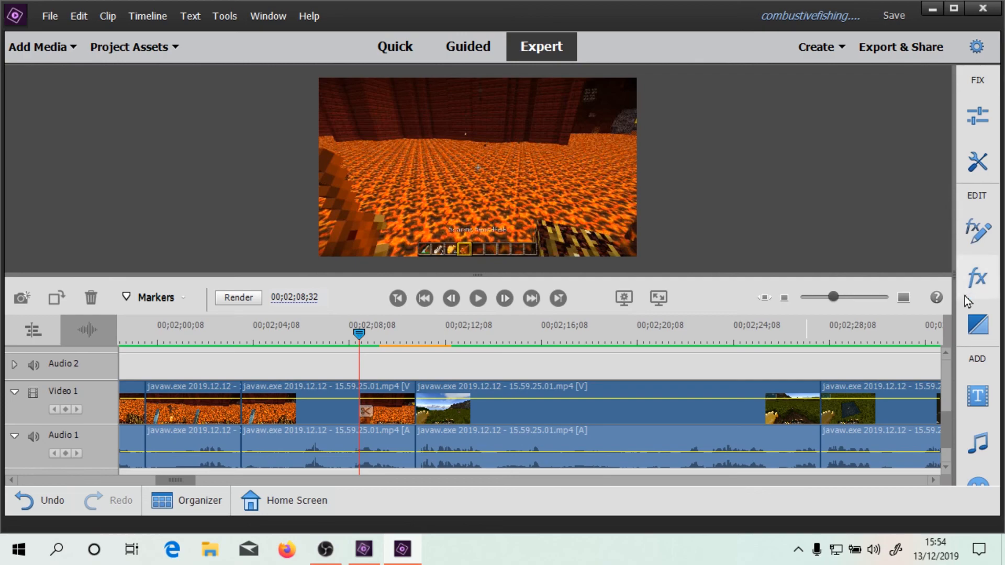
# Step: Open the 3D Motion video transitions and select Spin Away
pyautogui.click(977, 324)
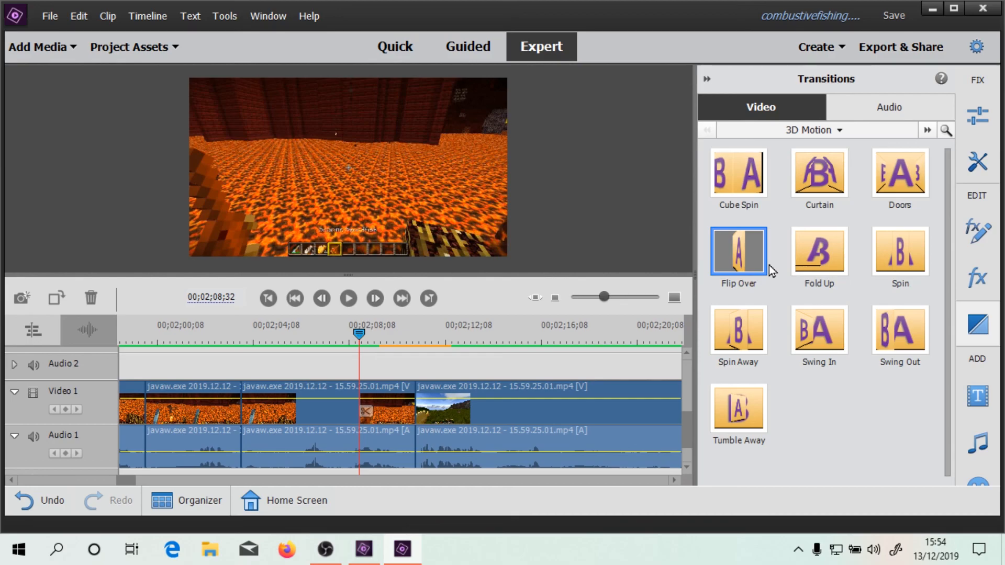
pyautogui.click(749, 337)
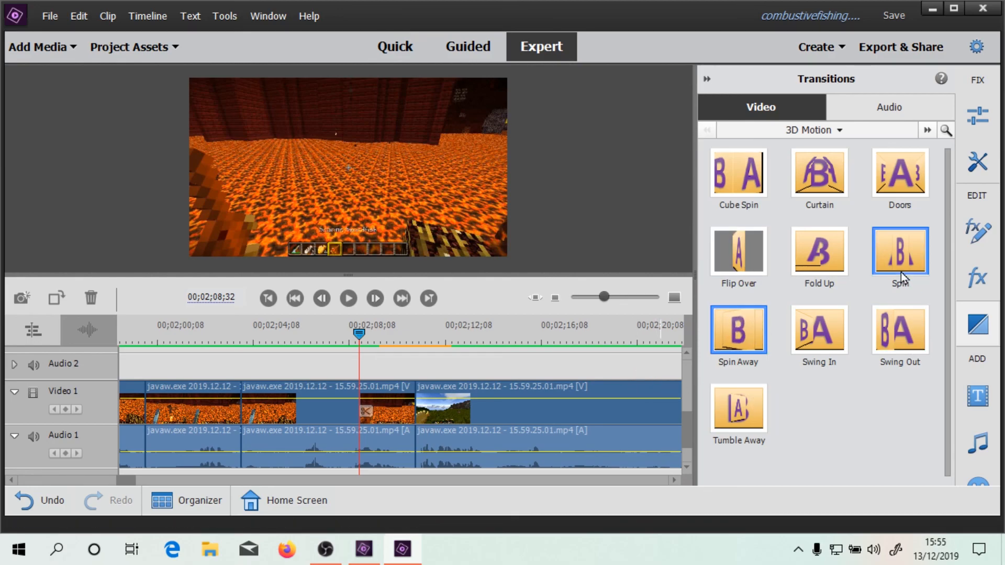